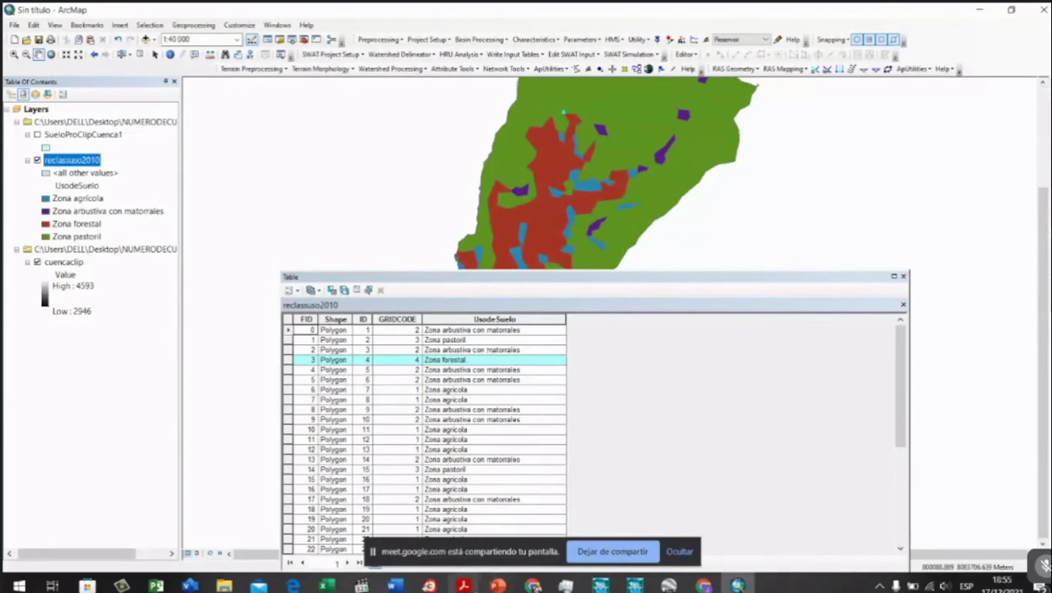
Step: Switch to CN.pdf in Adobe Acrobat Reader and examine its Corine Land Cover 2000 curve number tables against the ArcMap land-use classes
left_click(463, 585)
left_click(444, 535)
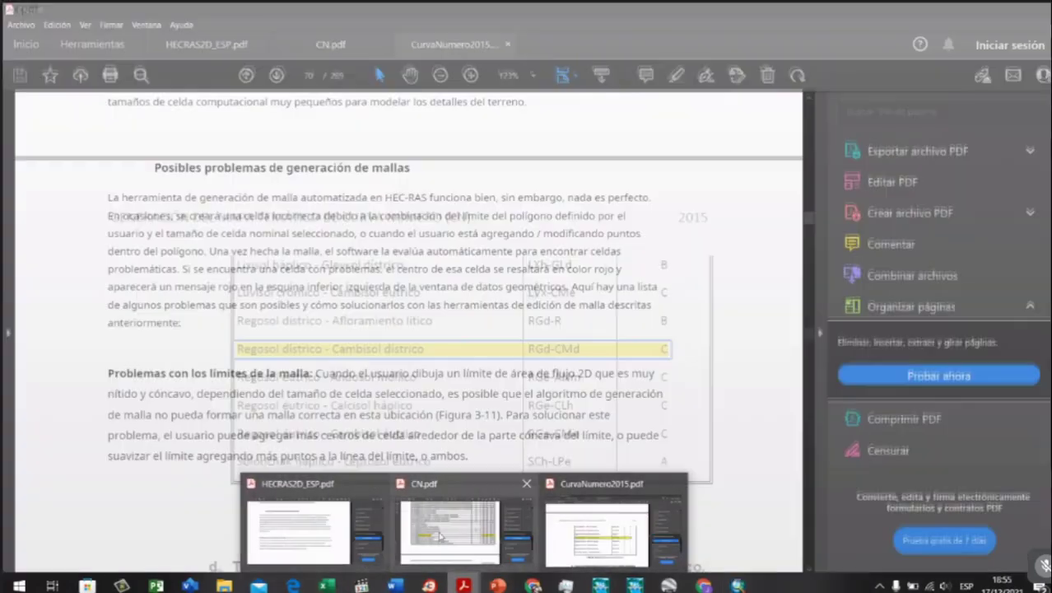
scroll(475, 328, "up", 20)
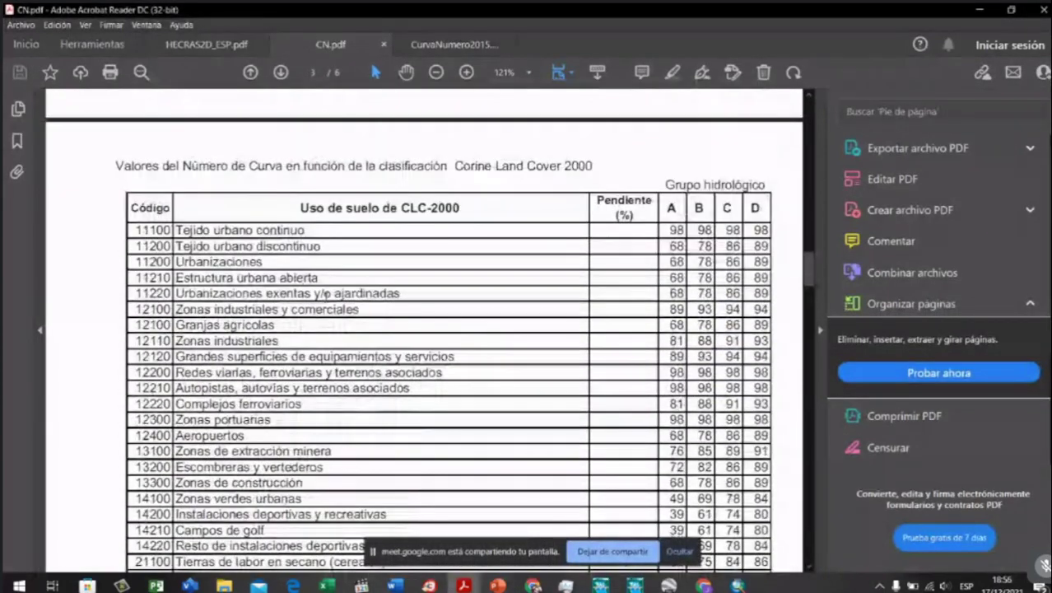
scroll(543, 392, "down", 5)
scroll(544, 392, "down", 18)
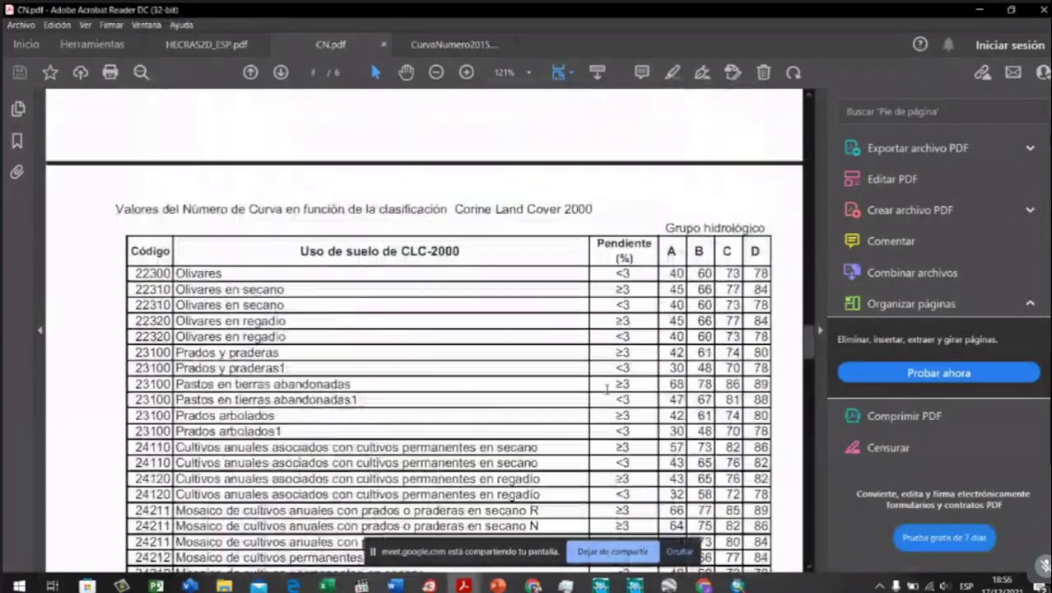
scroll(544, 392, "up", 2)
key("alt+Tab")
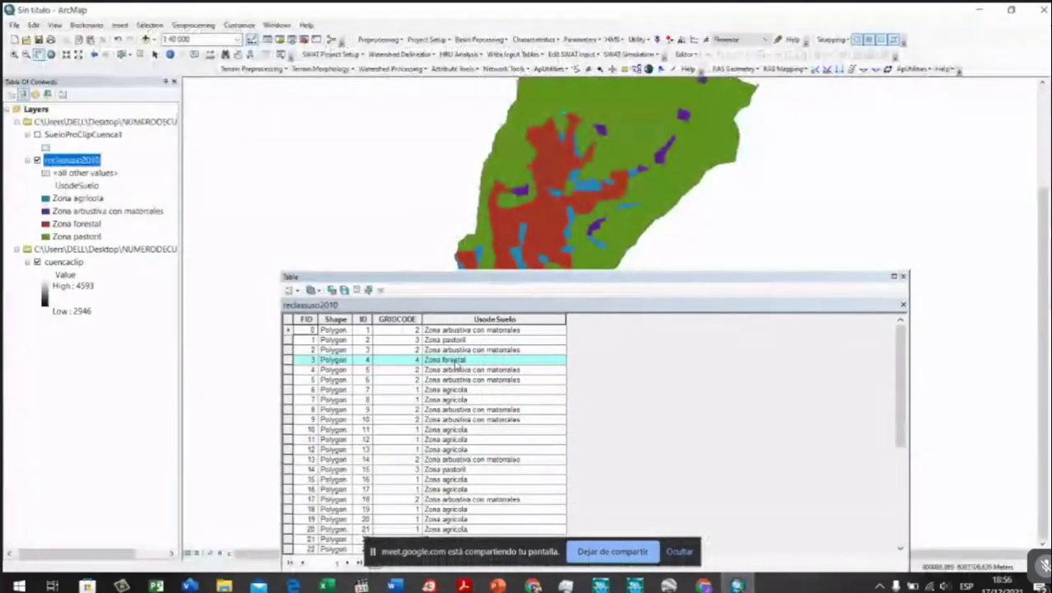
key("alt+Tab")
scroll(440, 352, "down", 2)
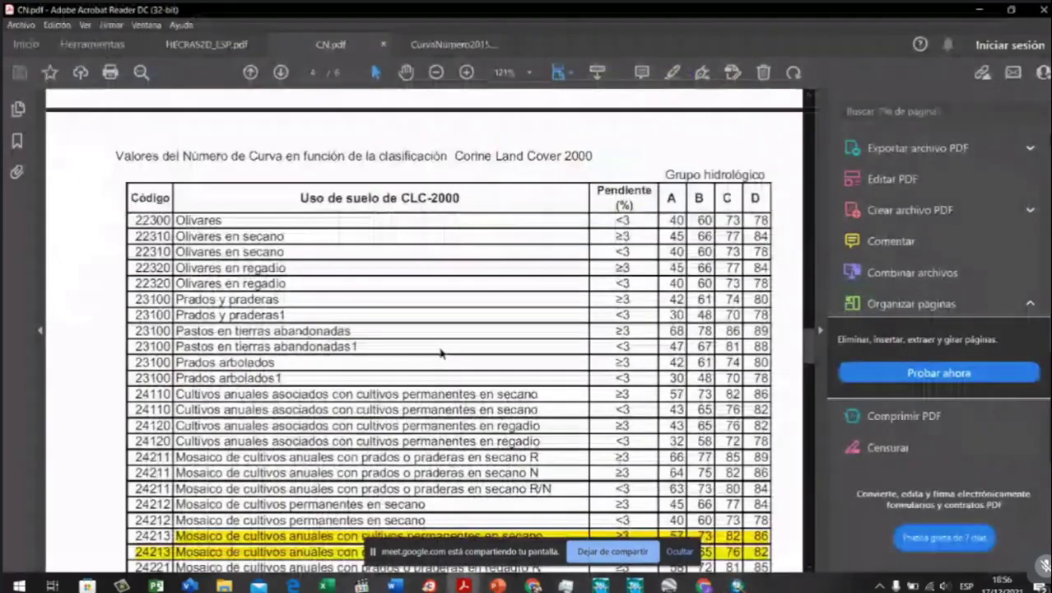
scroll(440, 352, "down", 1)
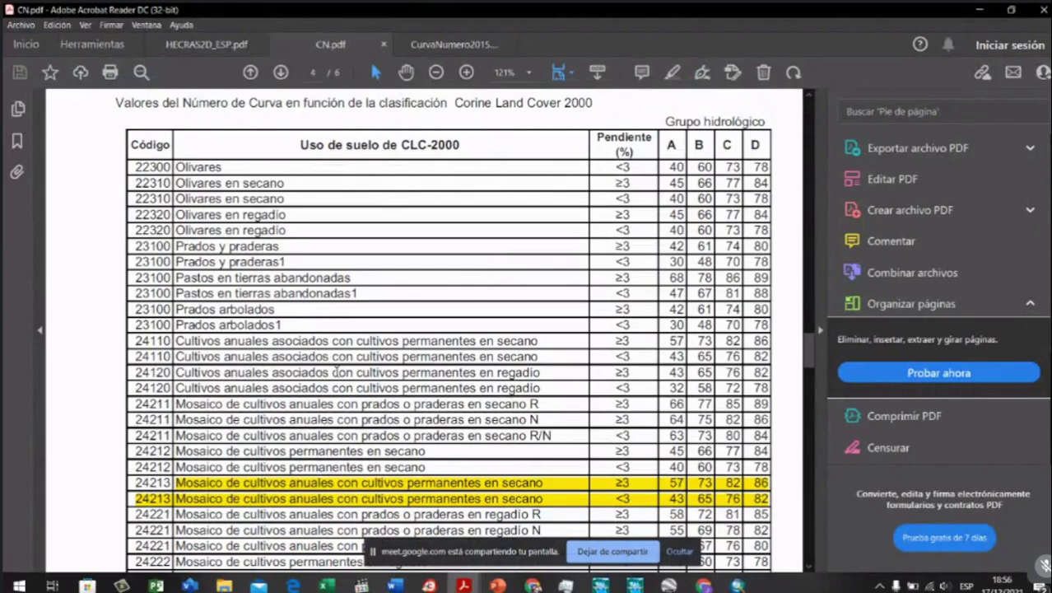
scroll(336, 371, "down", 5)
scroll(331, 375, "down", 10)
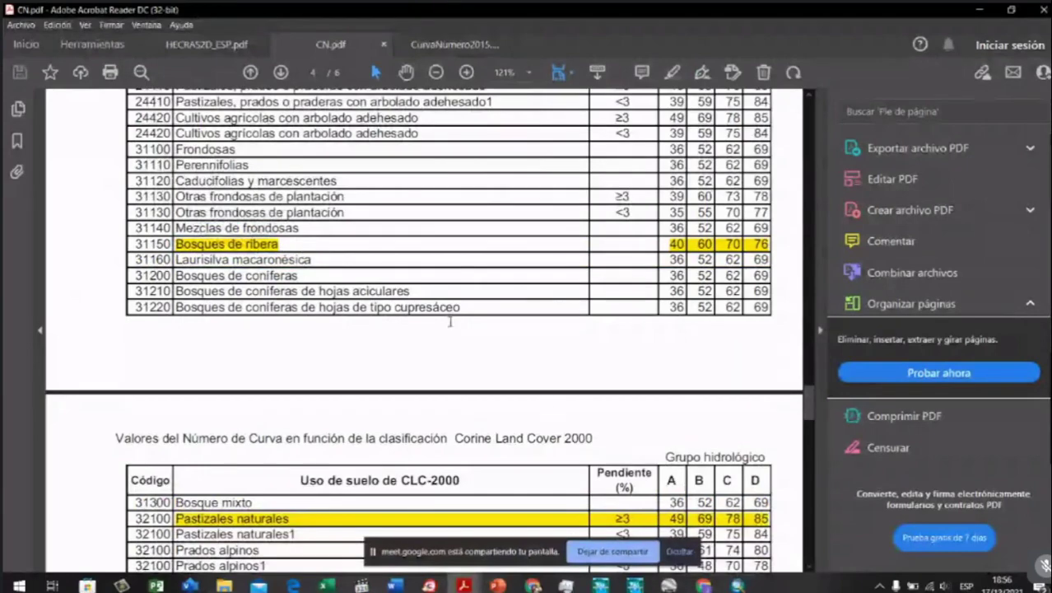
Step: Inspect the terrain's vegetation in Google Earth Pro, and examine the curve numbers for Bosques de ribera in CN.pdf
left_click(667, 585)
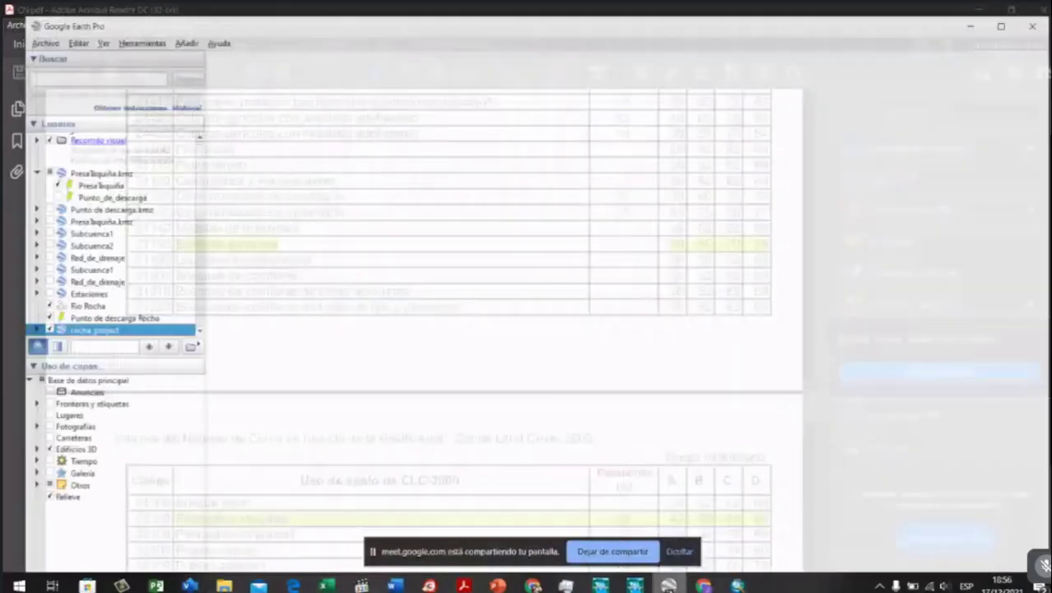
scroll(601, 239, "up", 5)
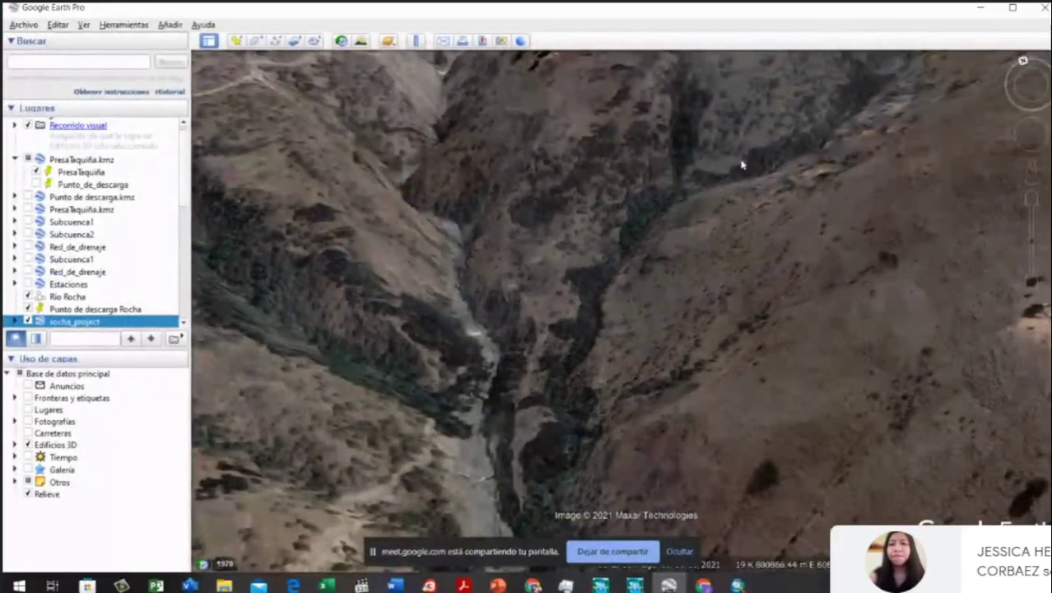
key("alt+Tab")
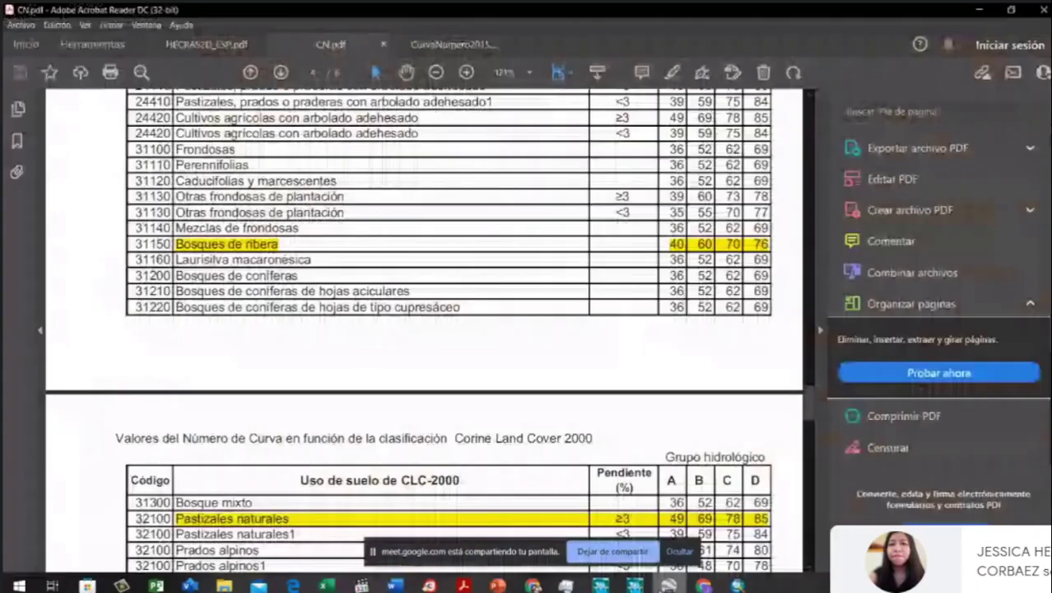
left_click(681, 245)
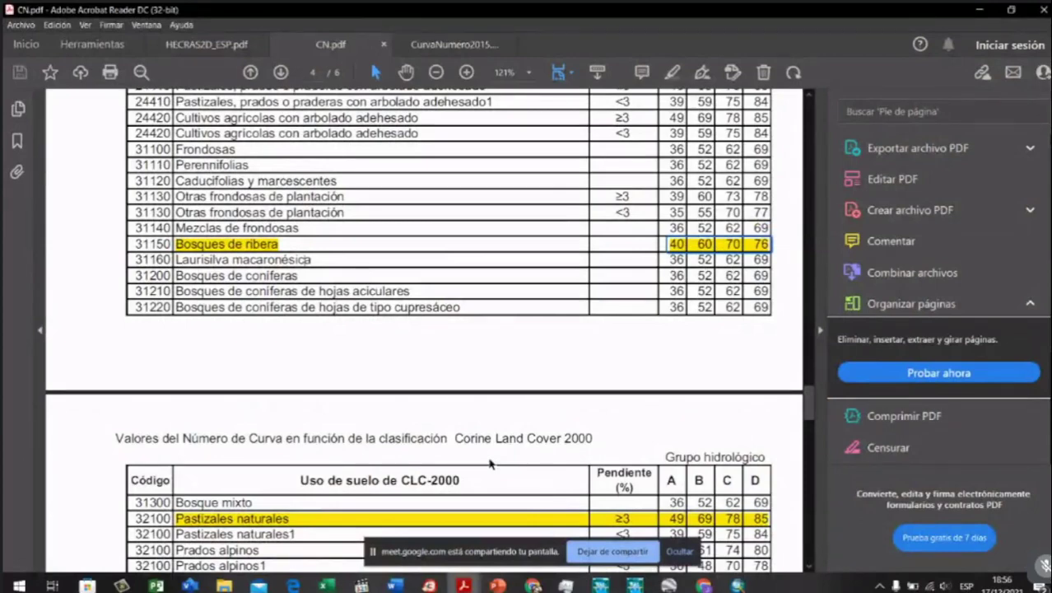
Step: Examine the curve numbers for Mosaico de cultivos anuales con cultivos permanentes en secano, focusing on the ≥3 slope row
scroll(454, 395, "up", 10)
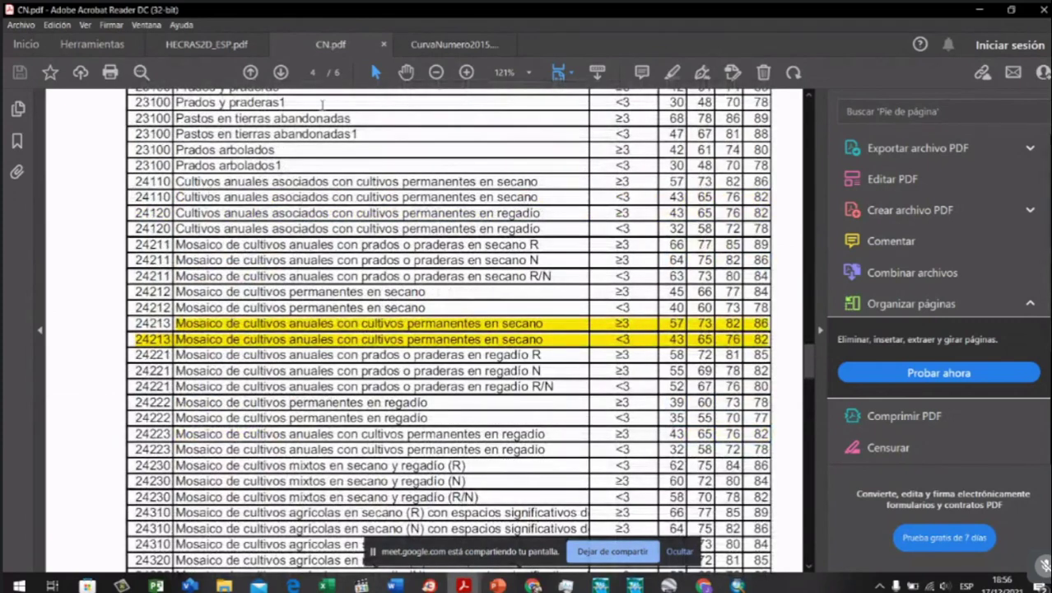
scroll(378, 183, "down", 1)
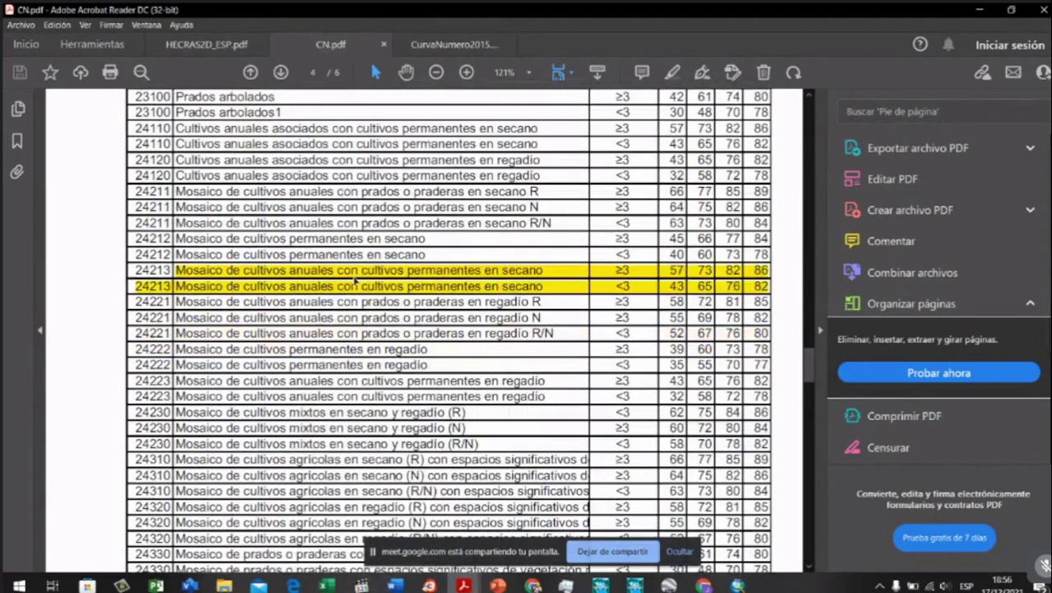
left_click(274, 290)
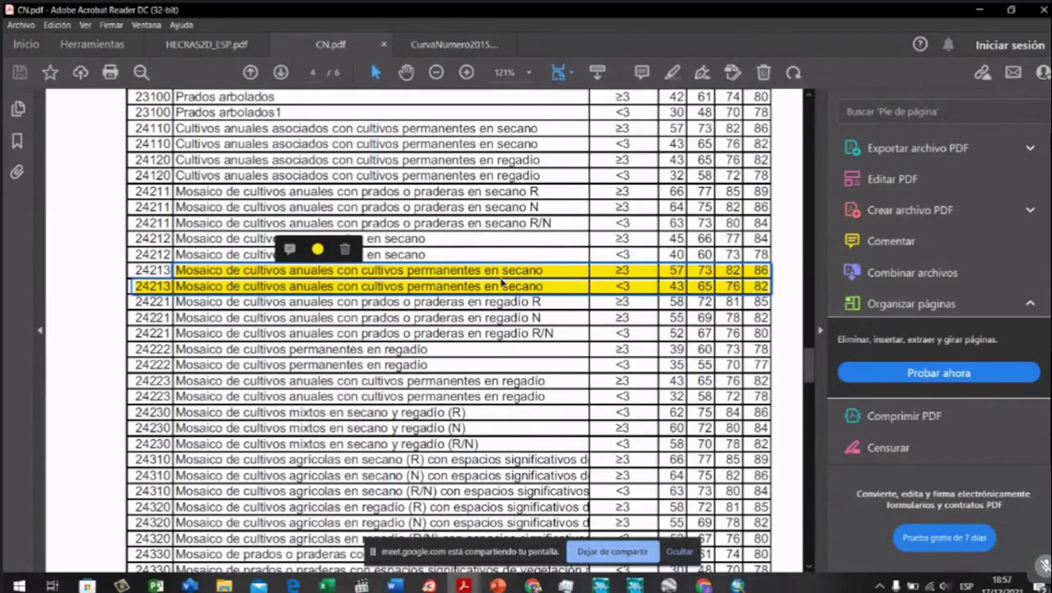
left_click(630, 271)
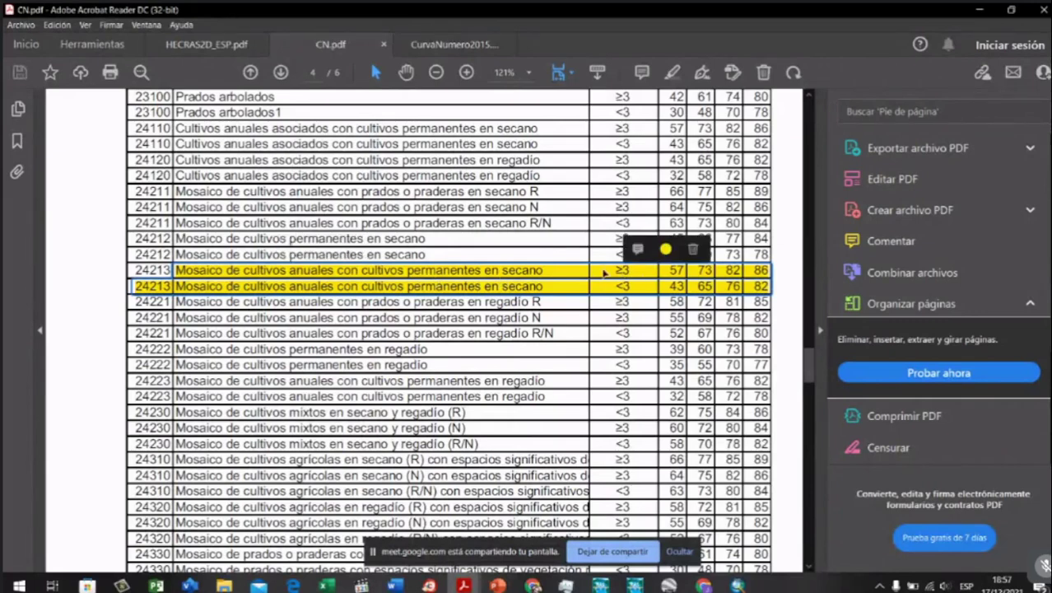
left_click(683, 274)
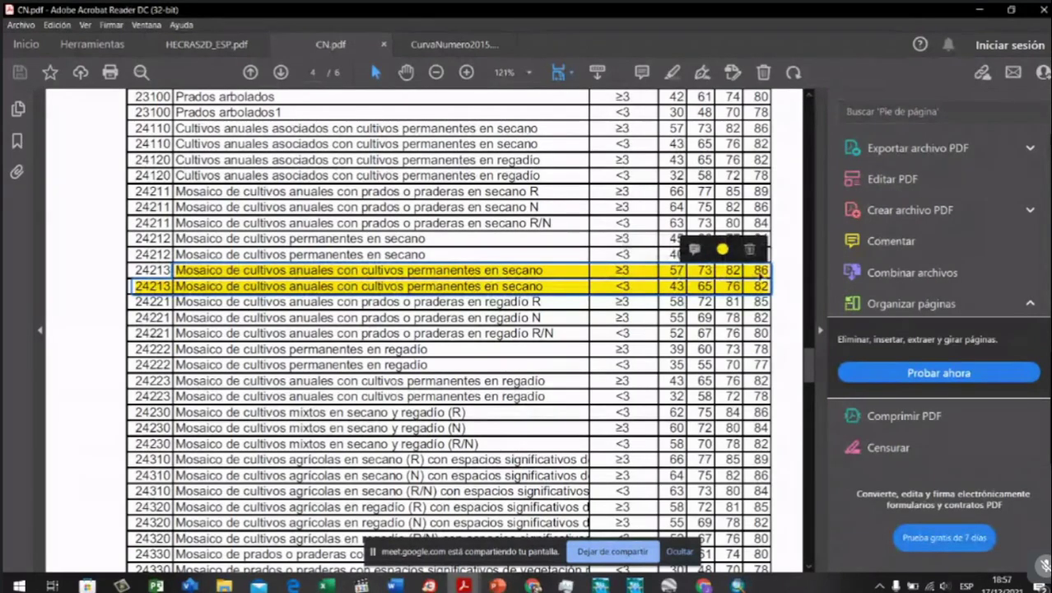
Step: Examine the table rows for Pastizales naturales and Matorrales sub-arbustivos o arbustivos muy poco densos
scroll(132, 309, "down", 3)
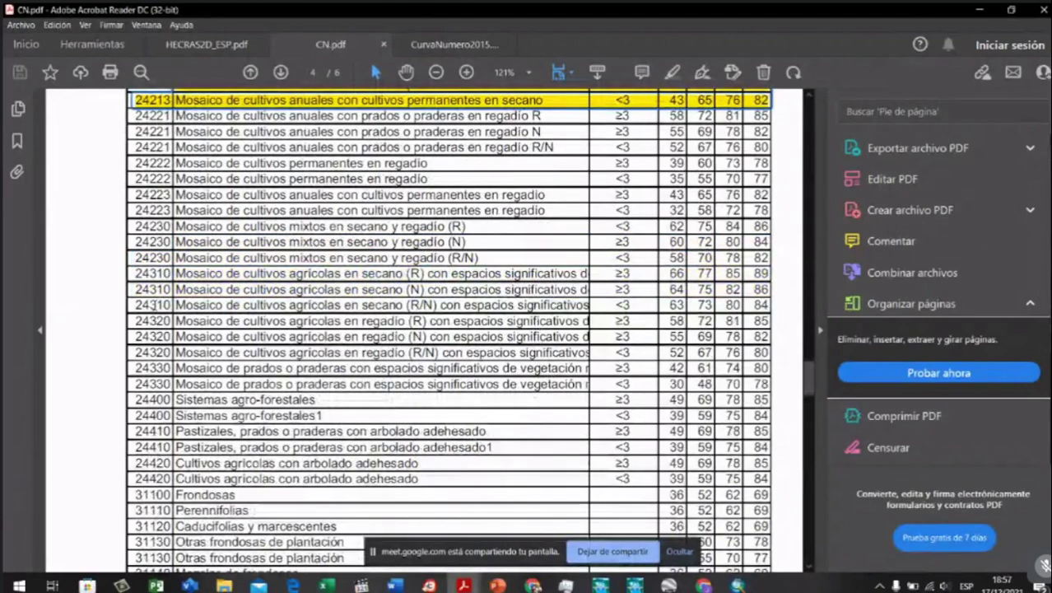
scroll(153, 304, "down", 4)
scroll(154, 303, "down", 7)
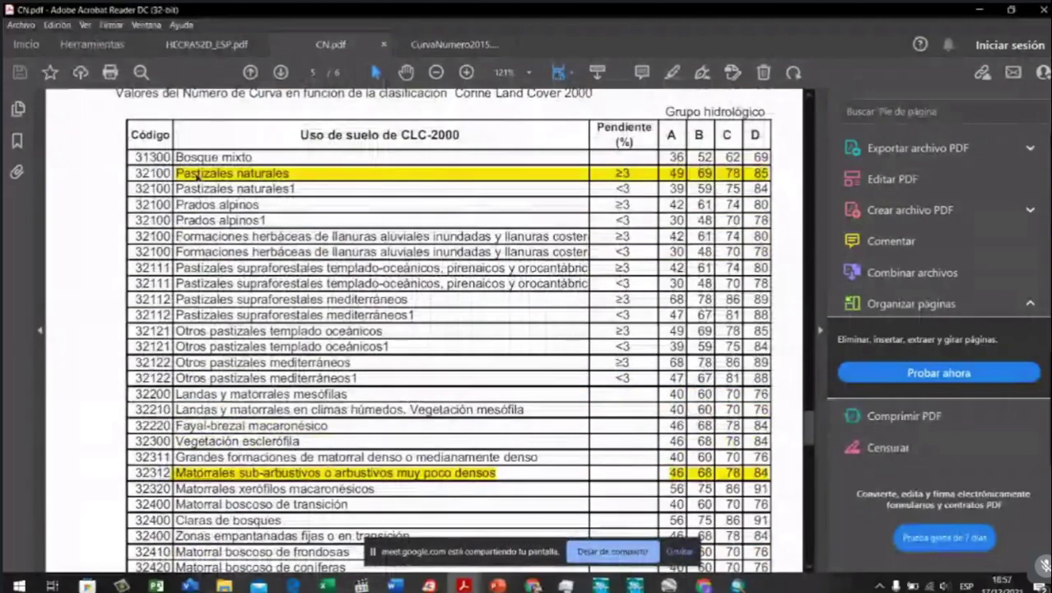
left_click(199, 176)
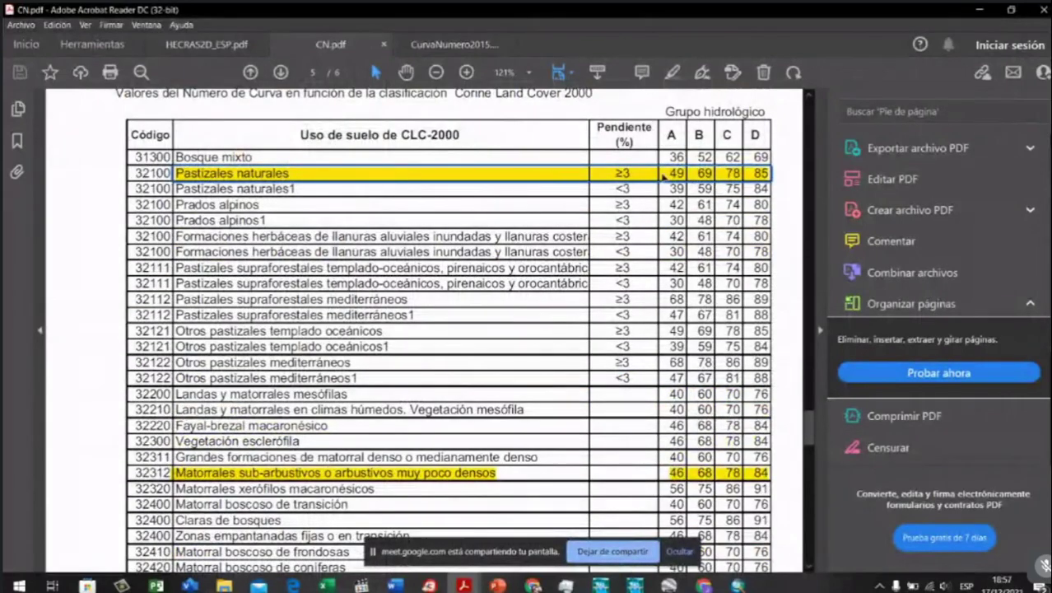
scroll(116, 419, "down", 1)
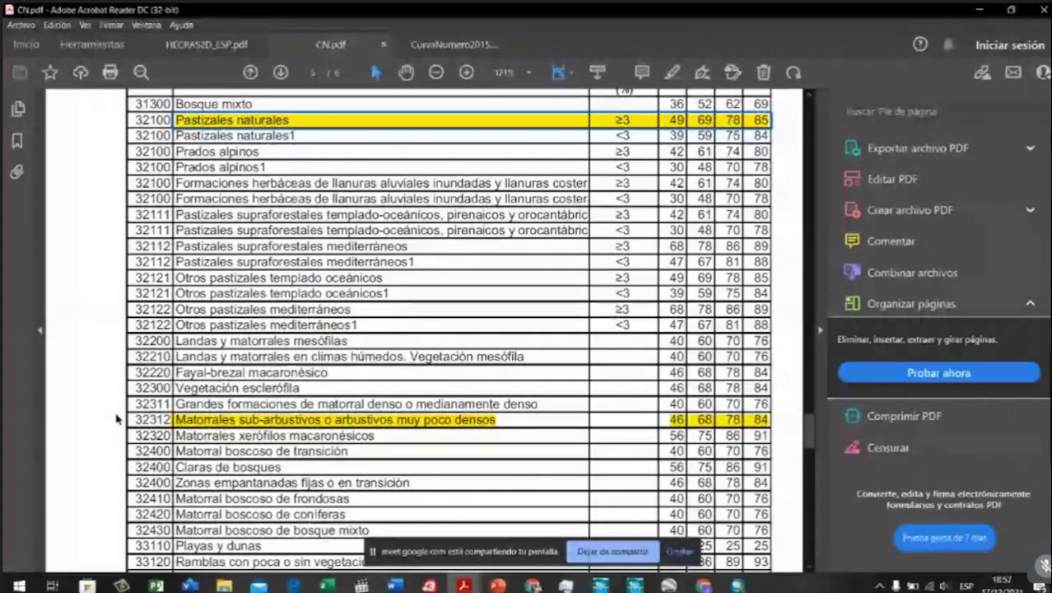
scroll(349, 404, "down", 1)
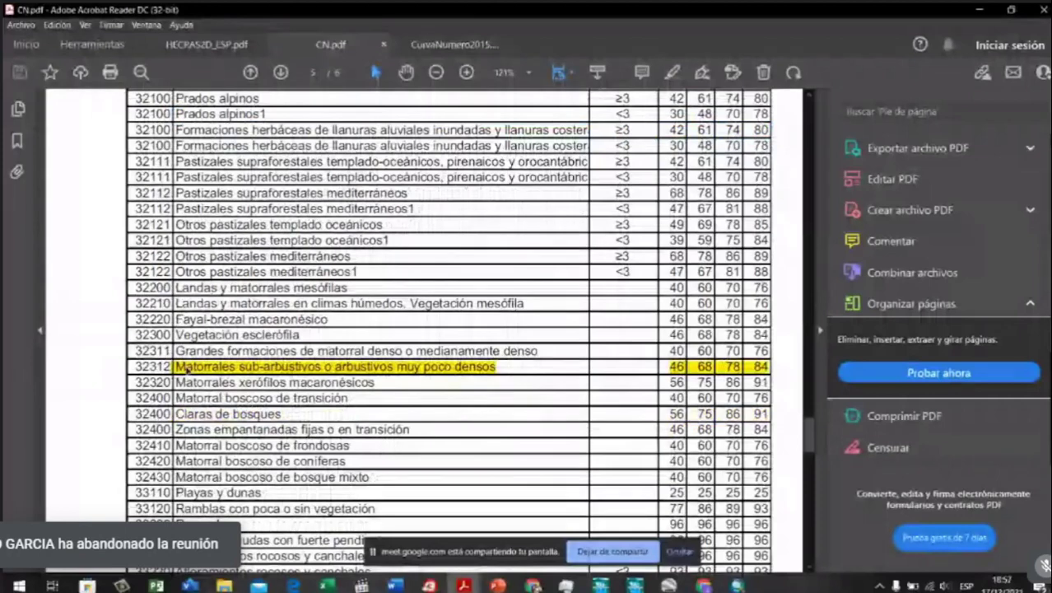
left_click(224, 372)
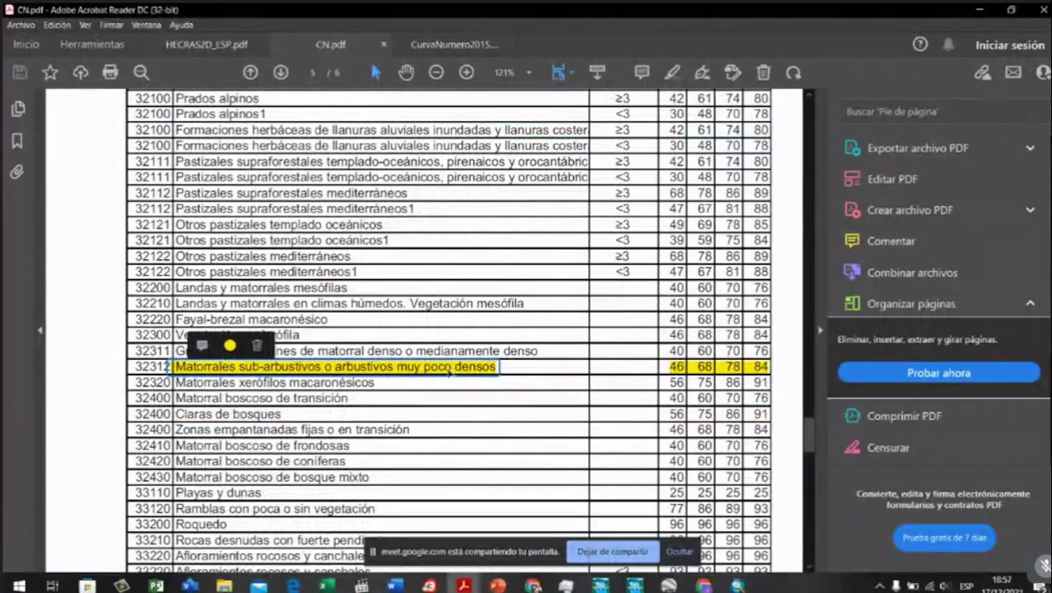
left_click(502, 366)
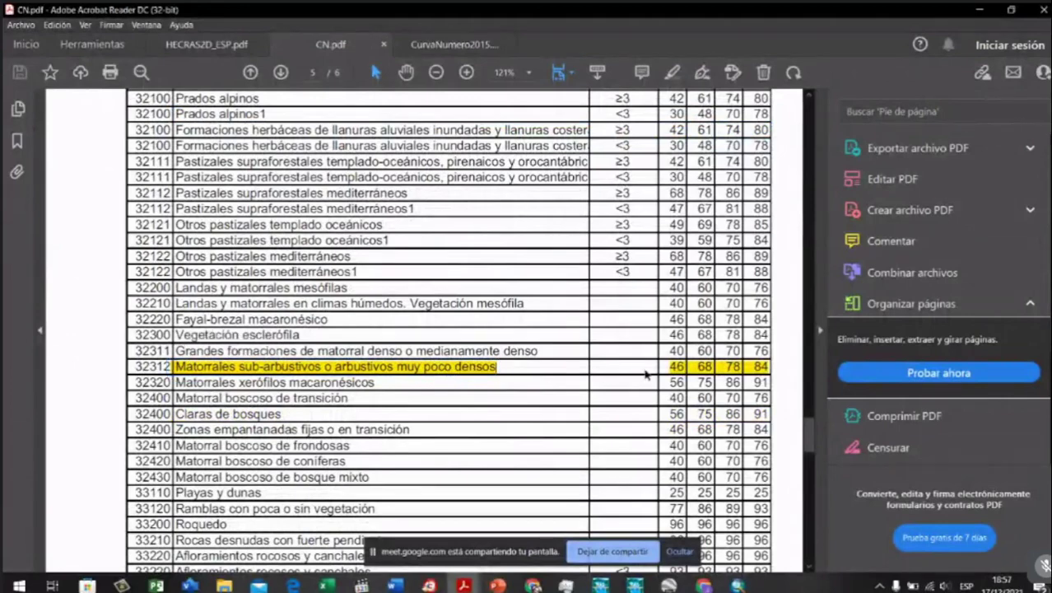
Step: Review all the highlighted land-use rows in the curve number tables on pages 4 and 5
scroll(677, 366, "up", 20)
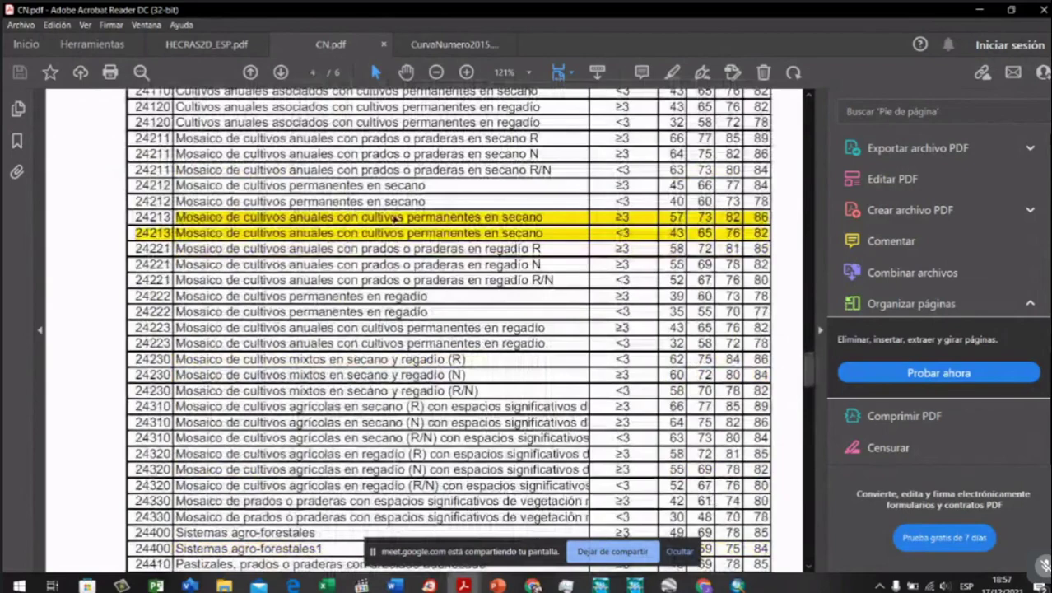
scroll(412, 254, "up", 5)
scroll(436, 257, "down", 5)
scroll(445, 258, "down", 12)
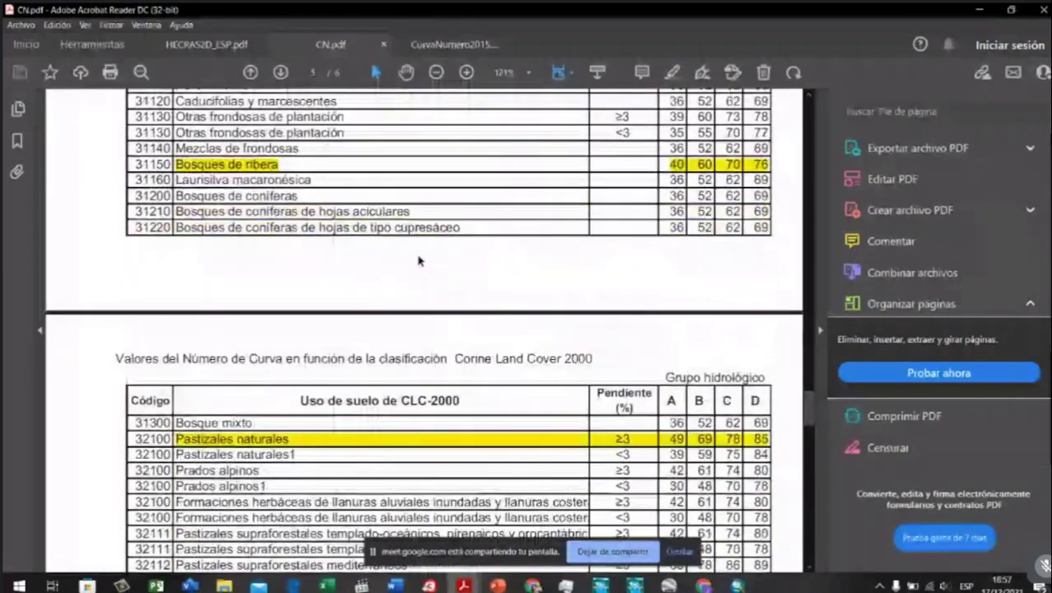
scroll(418, 258, "up", 1)
scroll(281, 249, "down", 8)
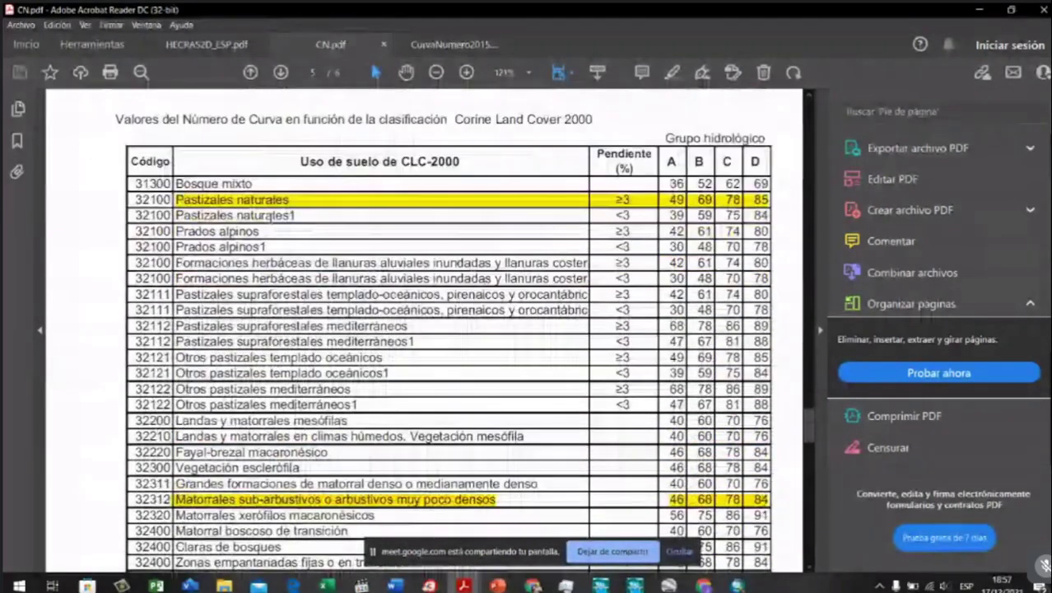
scroll(280, 238, "down", 3)
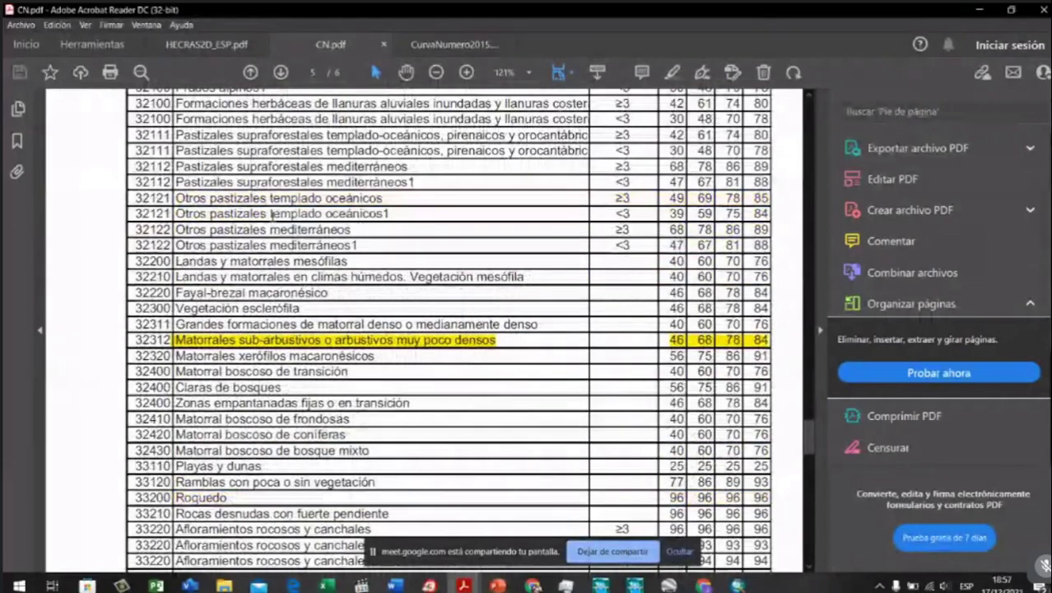
scroll(455, 209, "up", 4)
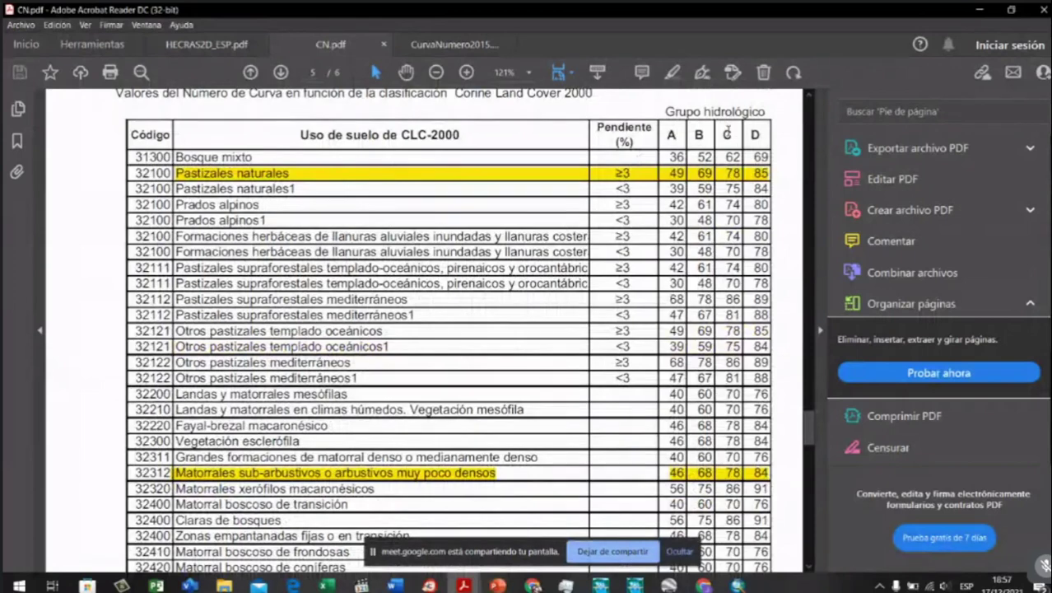
Step: Compare the hydrologic group C curve numbers of Pastizales naturales and Matorrales sub-arbustivos o arbustivos muy poco densos
double_click(726, 134)
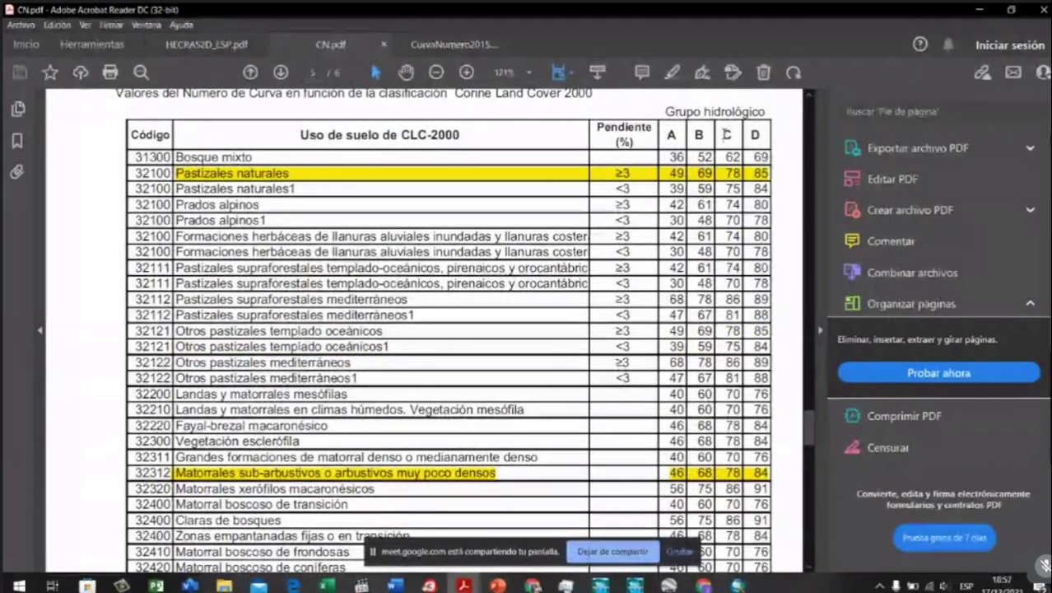
left_click(224, 175)
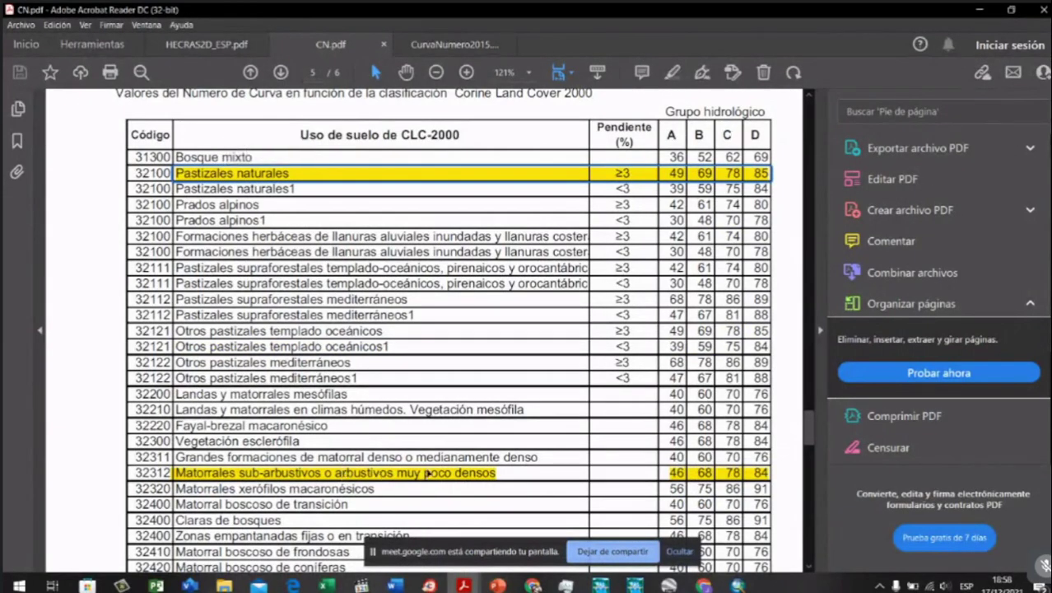
left_click(451, 475)
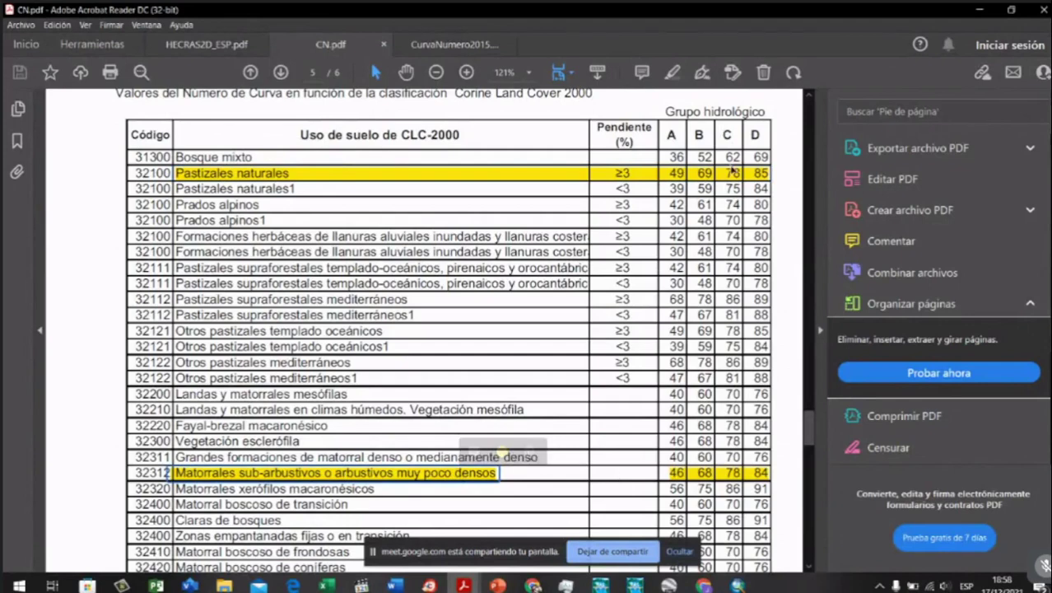
left_click(732, 173)
left_click(724, 472)
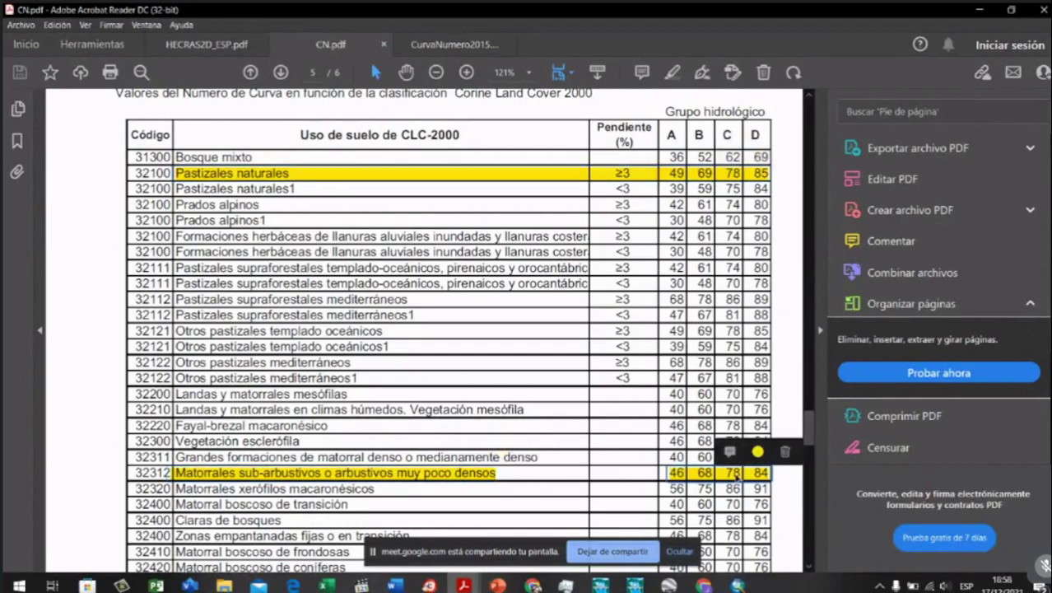
left_click(727, 135)
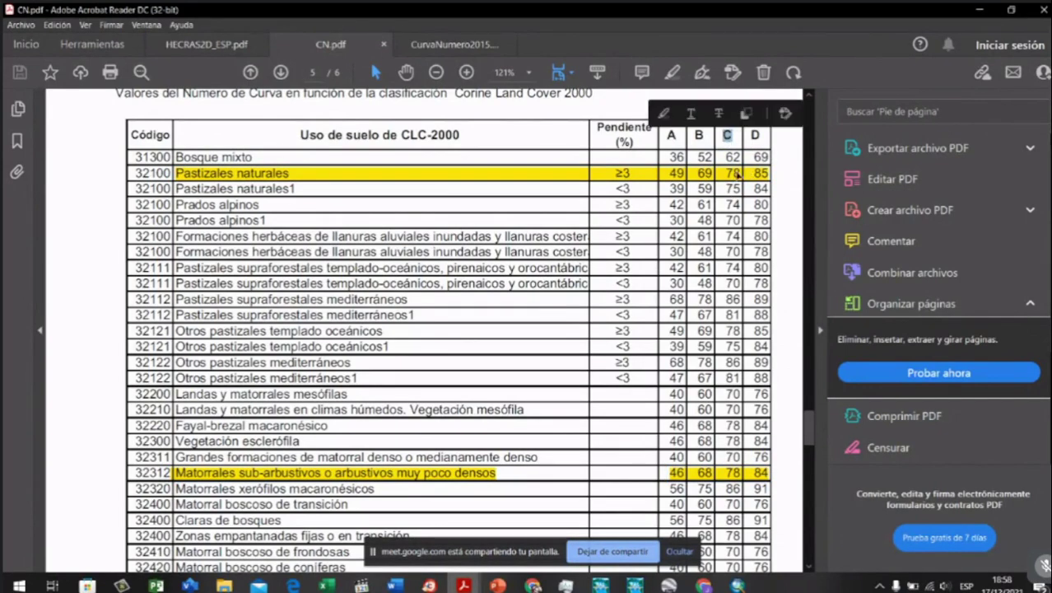
left_click(737, 174)
left_click(736, 473)
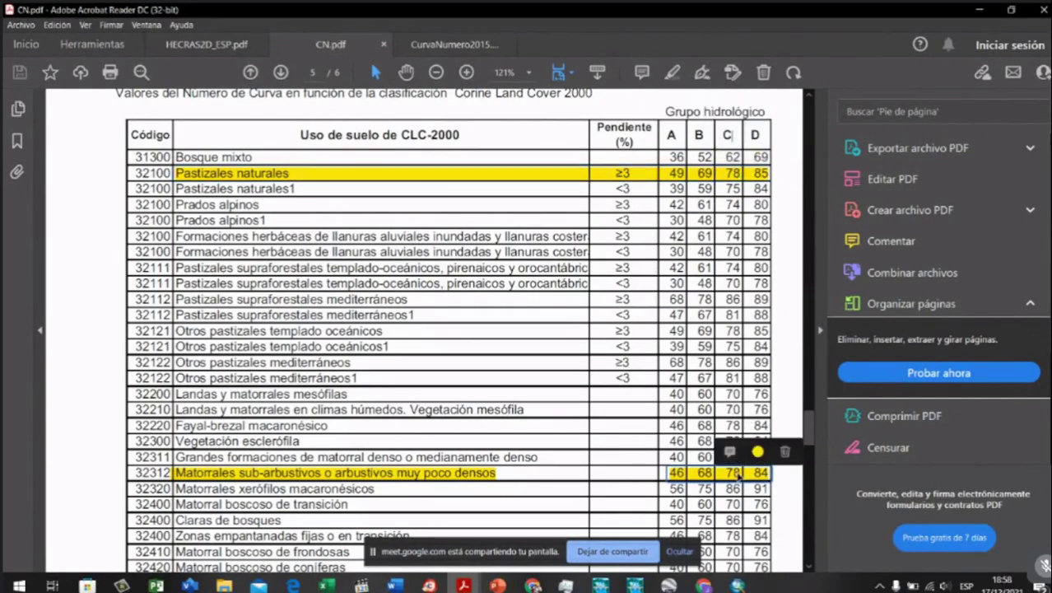
left_click(732, 174)
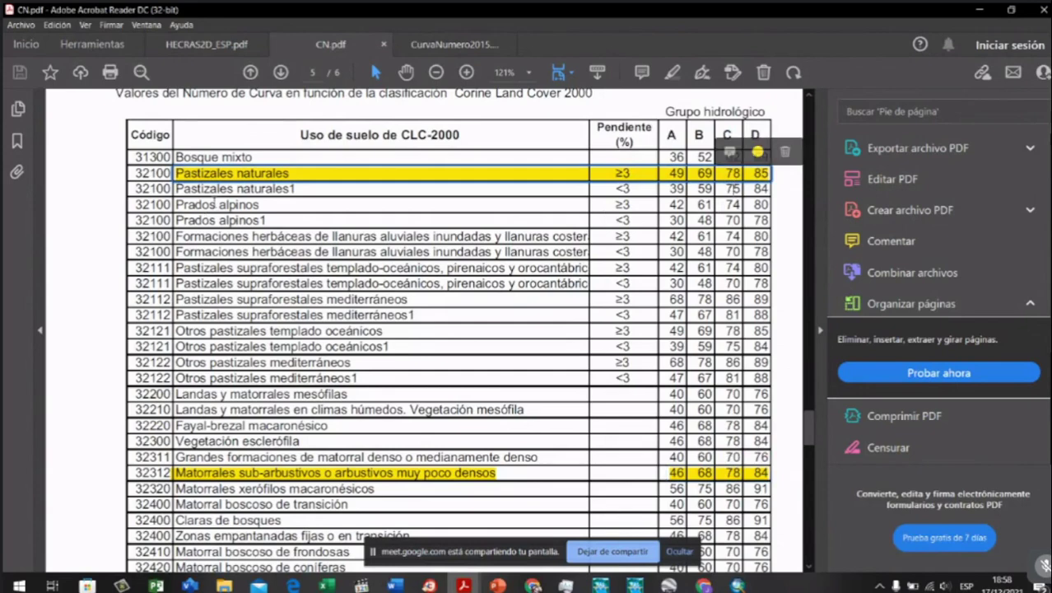
Step: Compare the group D curve numbers of the highlighted Pastizales naturales and Matorrales sub-arbustivos o arbustivos muy poco densos rows
left_click(231, 175)
left_click(236, 472)
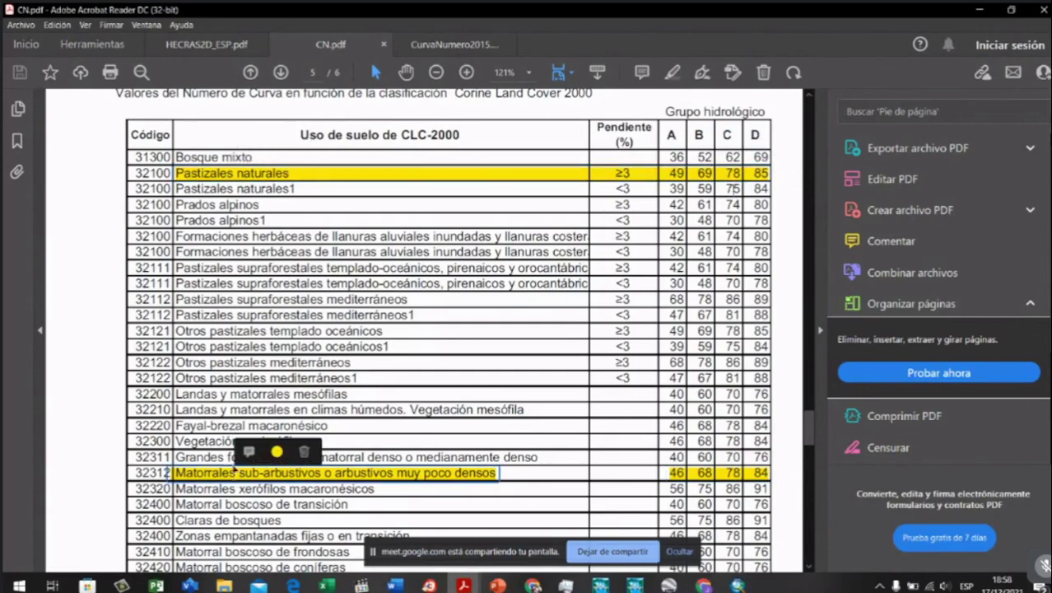
left_click(268, 174)
left_click(278, 476)
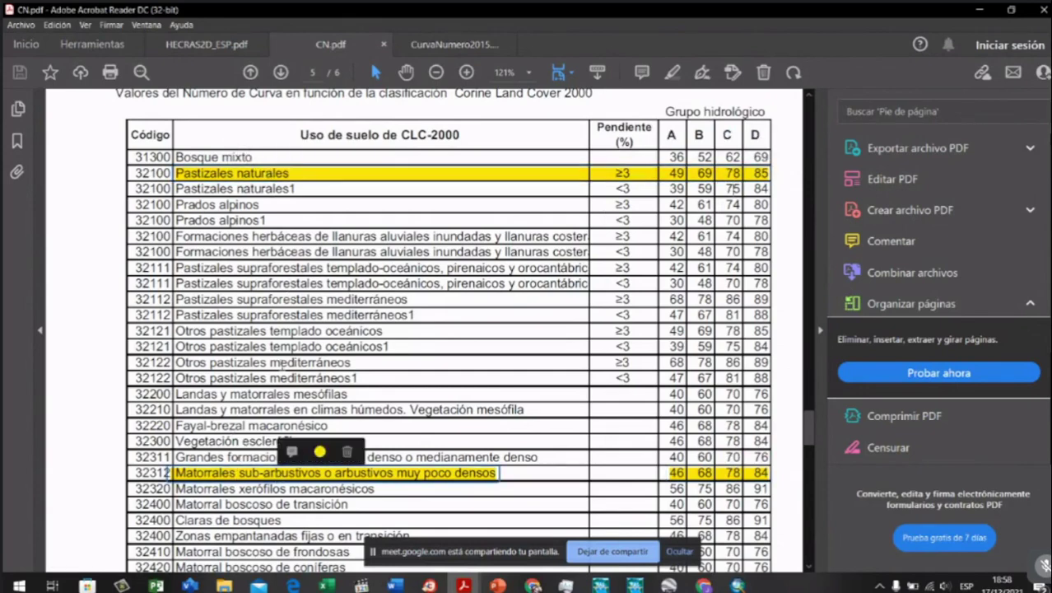
left_click(288, 175)
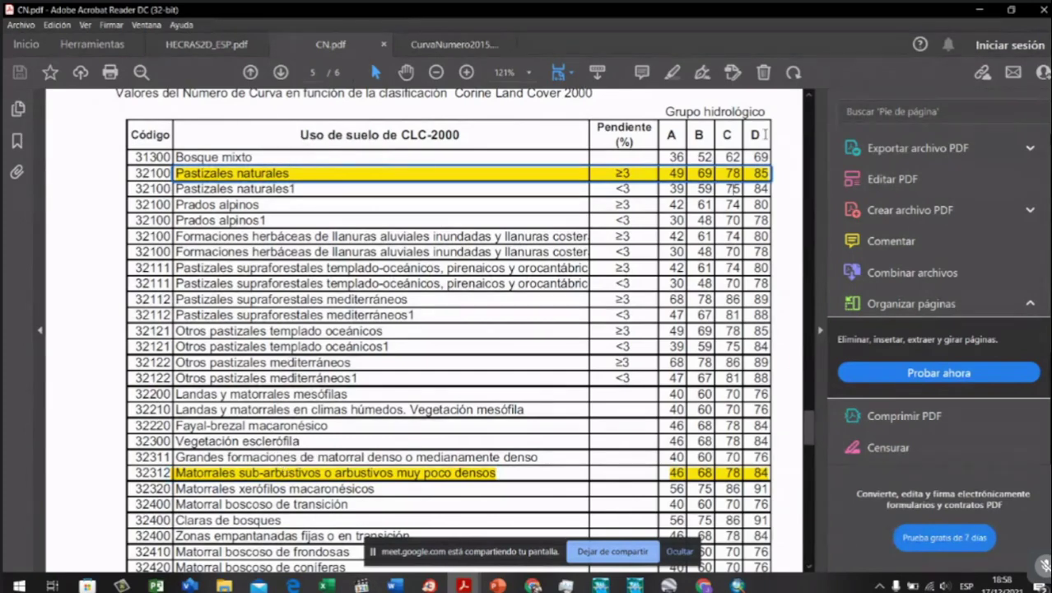
left_click(724, 475)
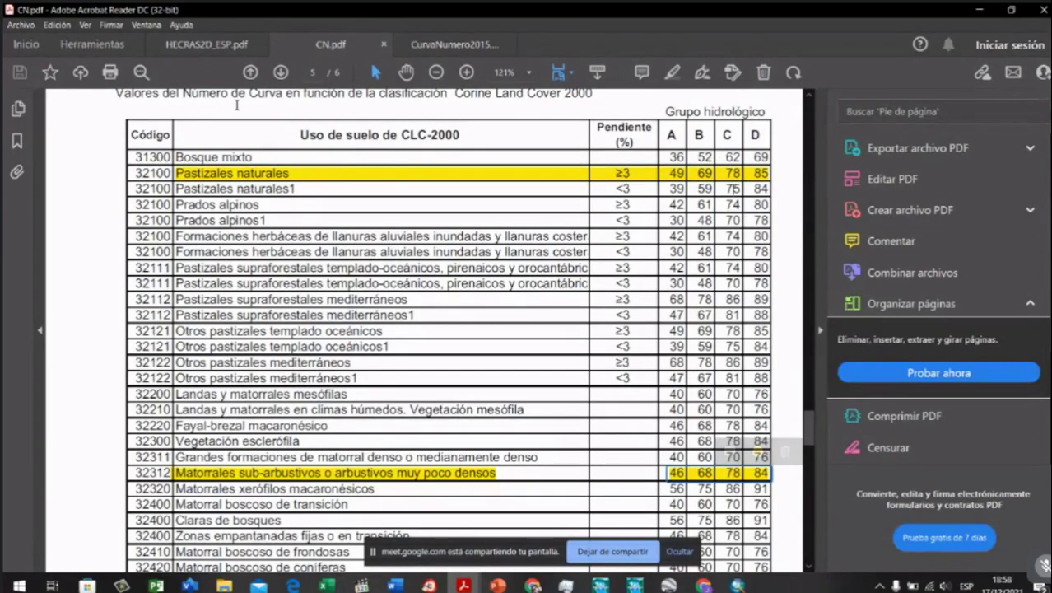
Step: Look back at the highlighted Bosques de ribera and Mosaico de cultivos anuales con cultivos permanentes en secano rows on page 4
scroll(380, 329, "up", 4)
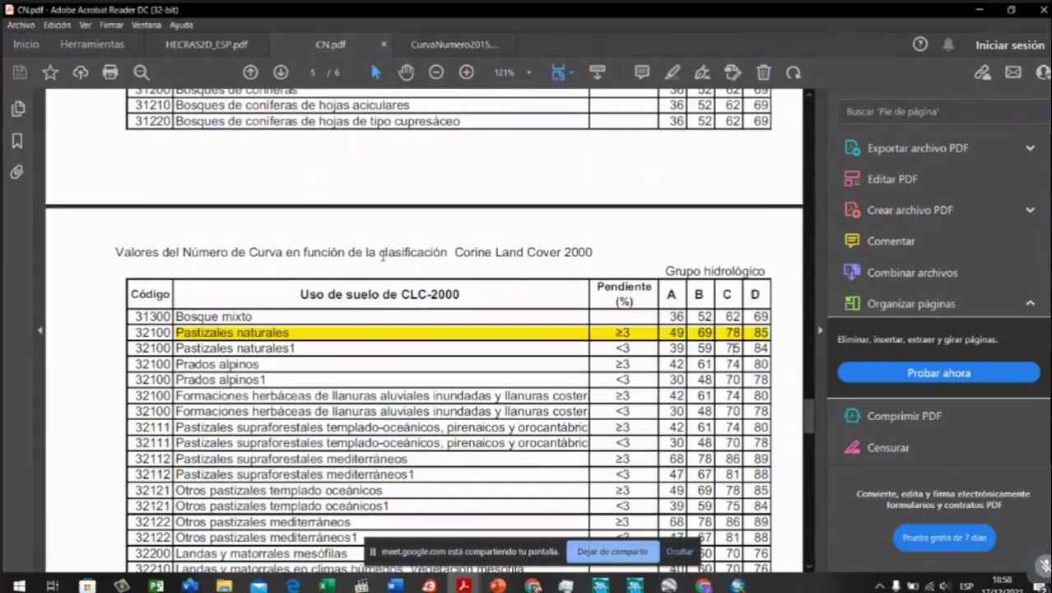
scroll(382, 256, "up", 12)
scroll(745, 387, "down", 3)
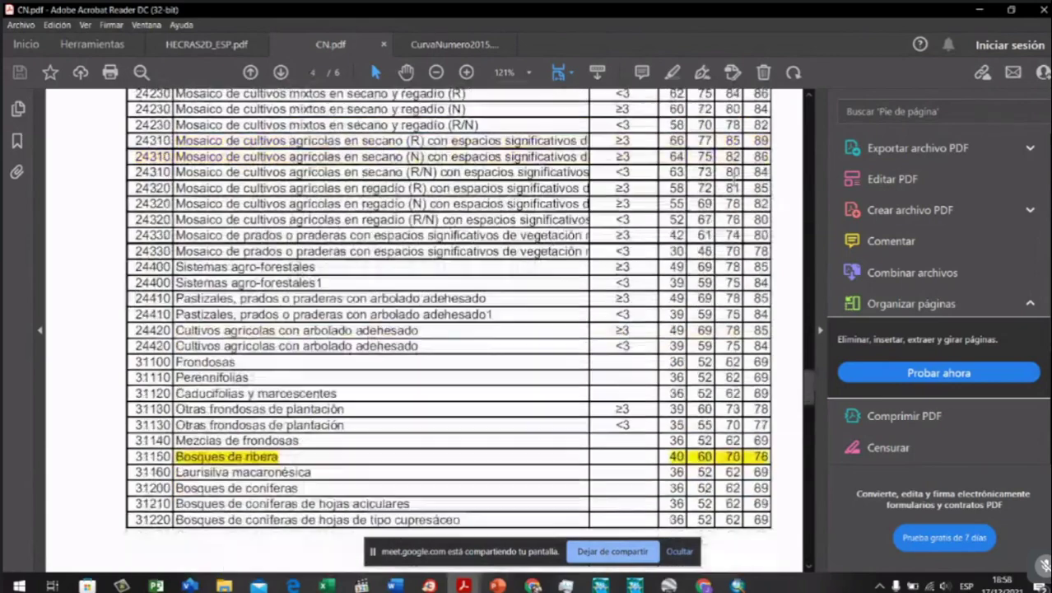
scroll(744, 389, "up", 6)
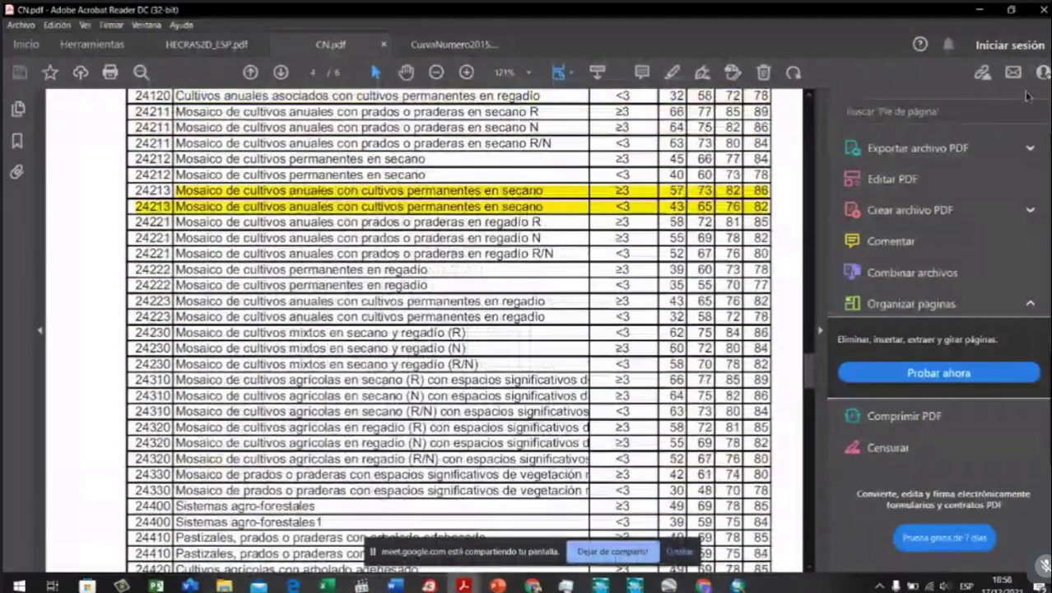
Step: Switch to ArcMap and move the reclassuso2010 attribute table up over the map so all of it is in view
left_click(980, 11)
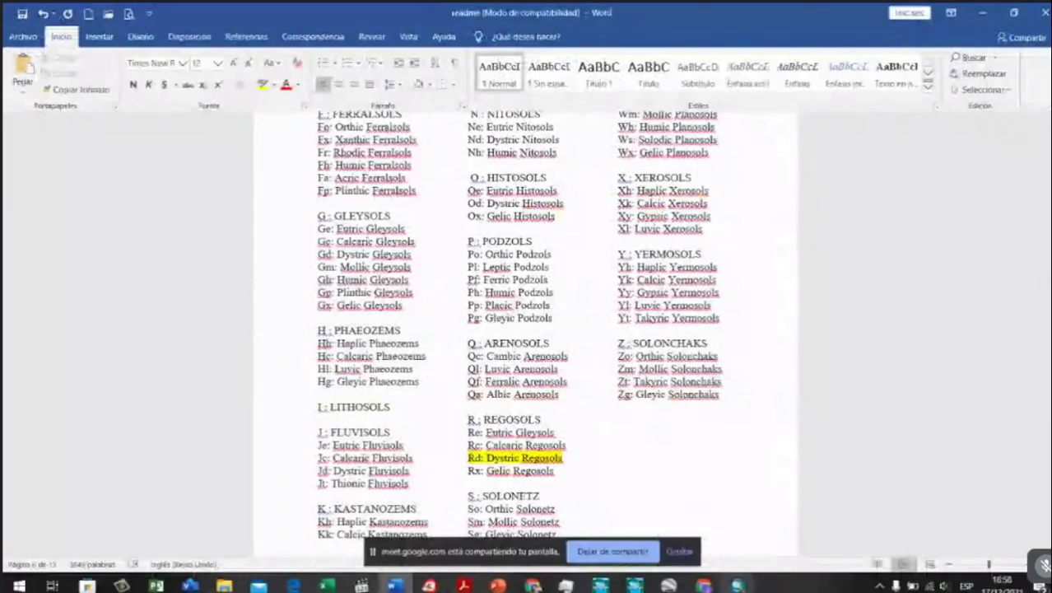
left_click(737, 584)
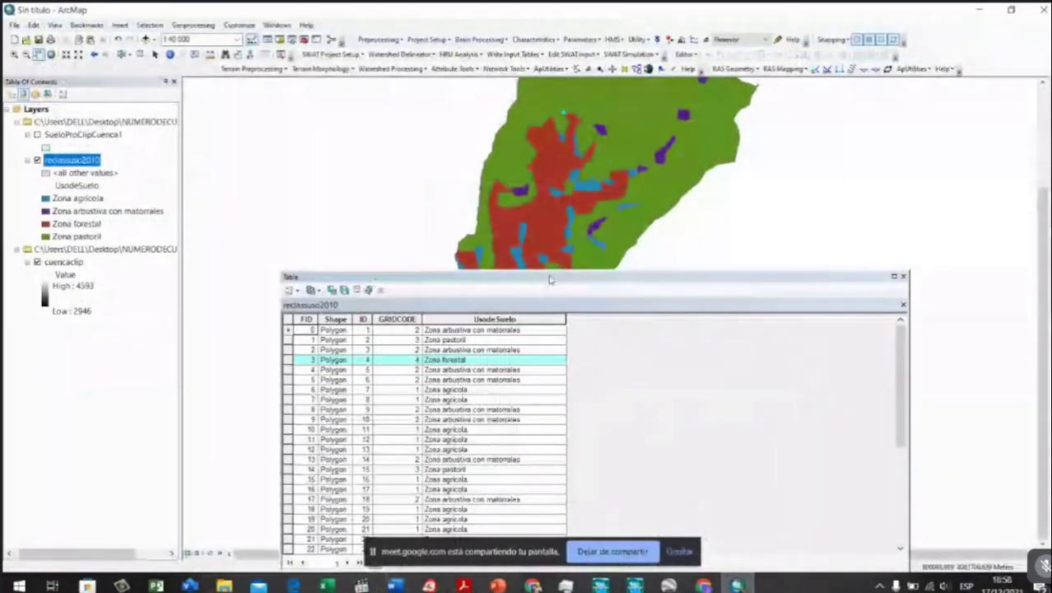
left_click_drag(550, 278, 489, 91)
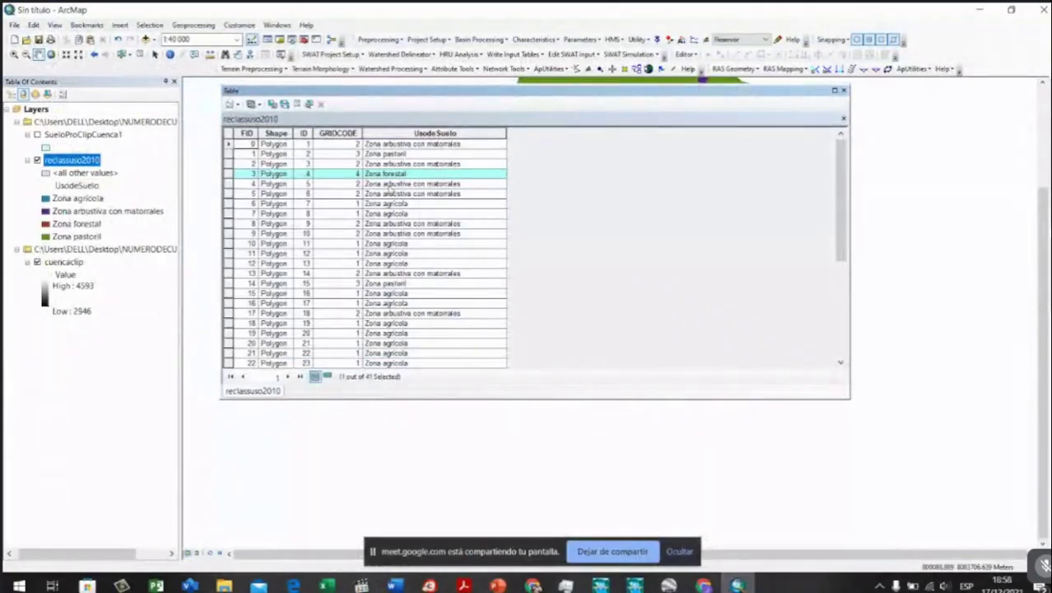
left_click(543, 133)
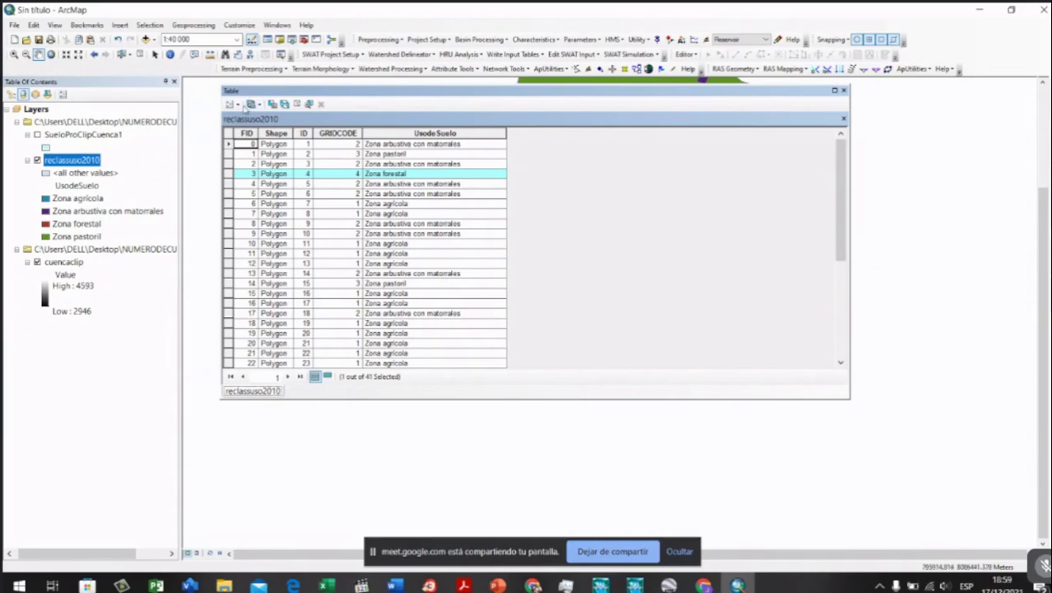
Step: Add a field named LandUse of type Double to the reclassuso2010 attribute table
left_click(234, 104)
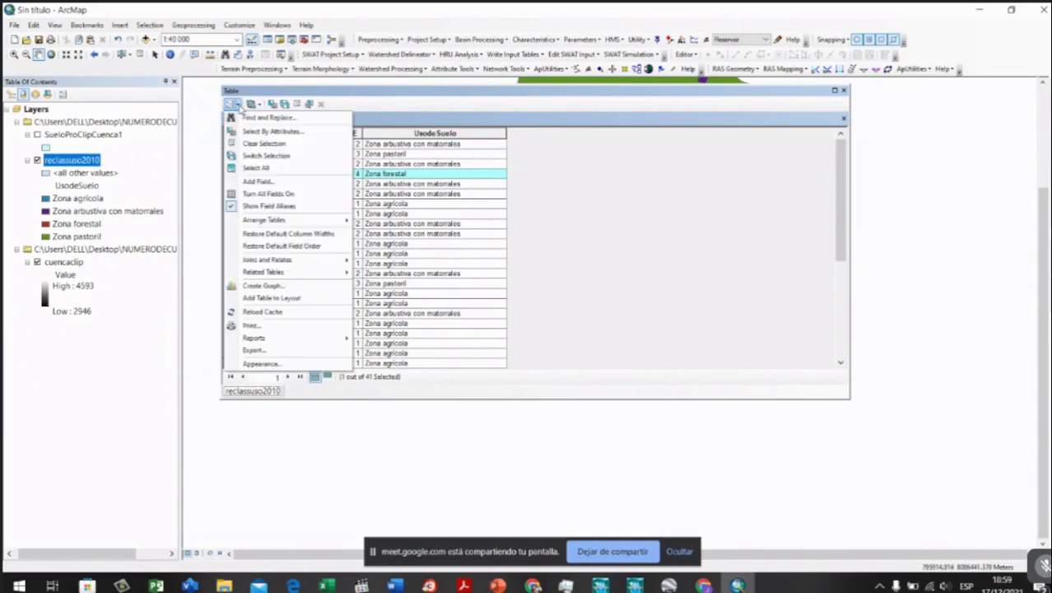
left_click(276, 183)
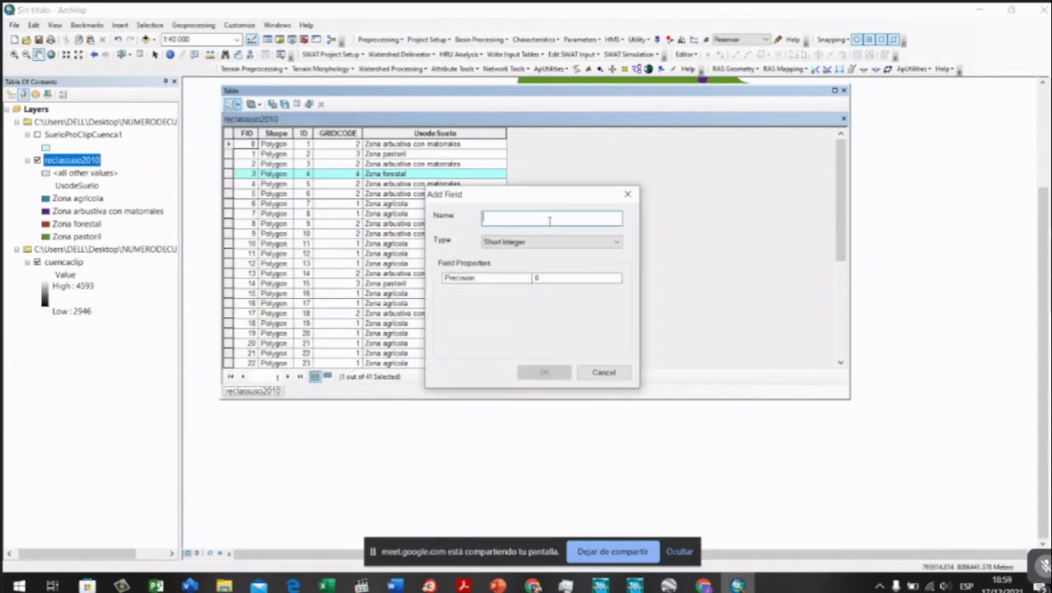
type("LandUse")
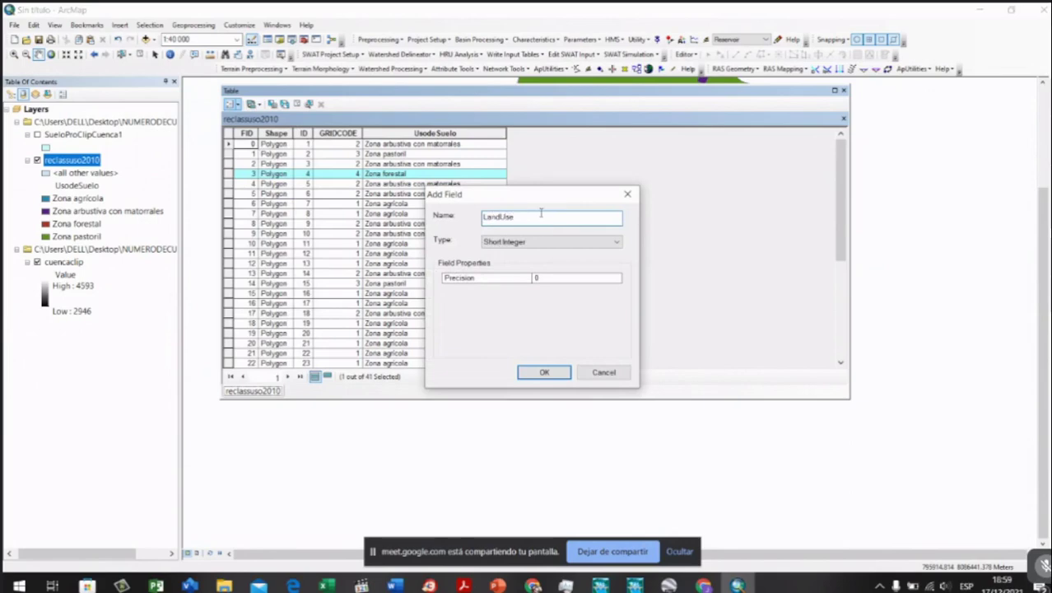
left_click(520, 243)
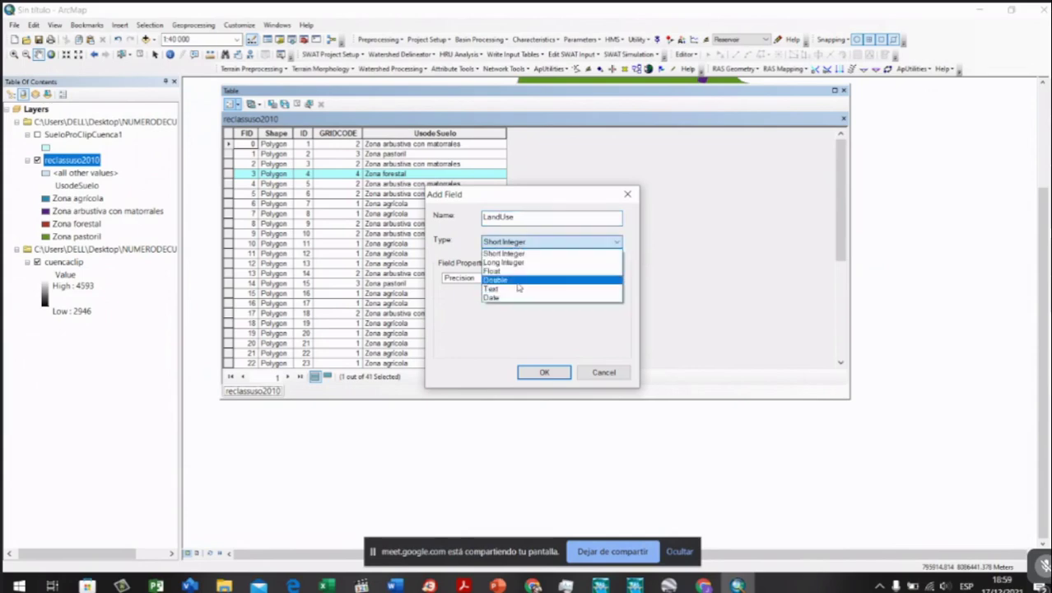
left_click(518, 281)
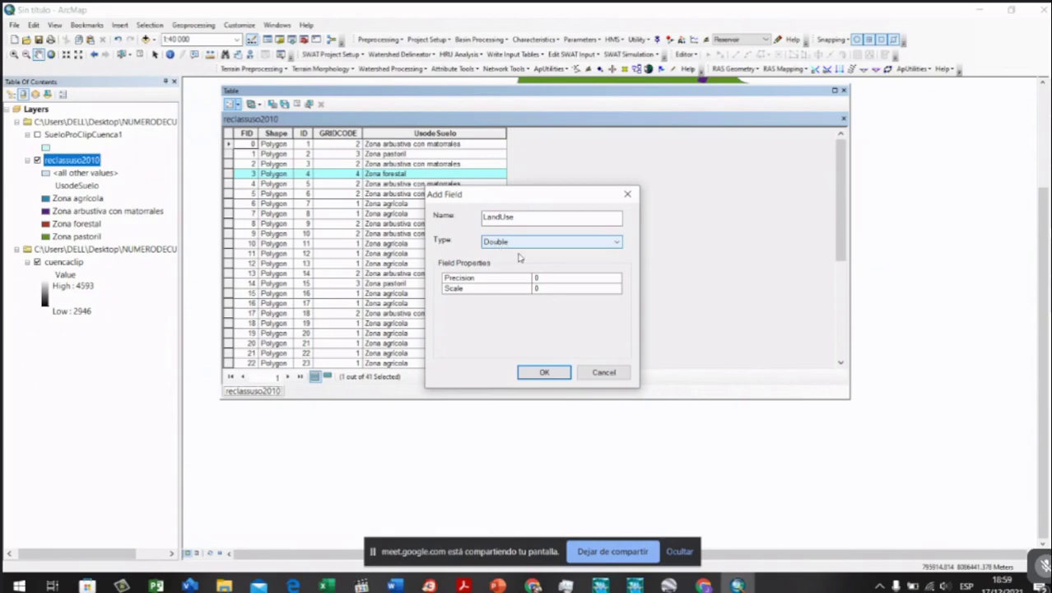
left_click(543, 372)
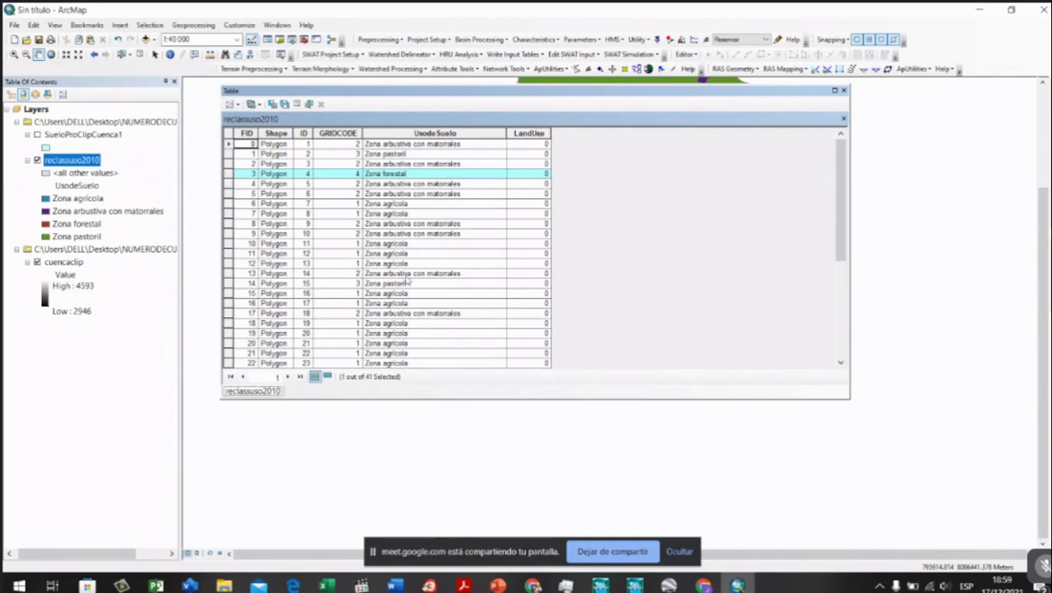
Step: Examine the UsodeSuelo classes across the reclassuso2010 records alongside their LandUse cells
scroll(413, 247, "down", 6)
scroll(414, 263, "up", 6)
scroll(423, 172, "down", 6)
scroll(424, 197, "up", 6)
left_click(528, 153)
left_click(528, 164)
left_click(522, 194)
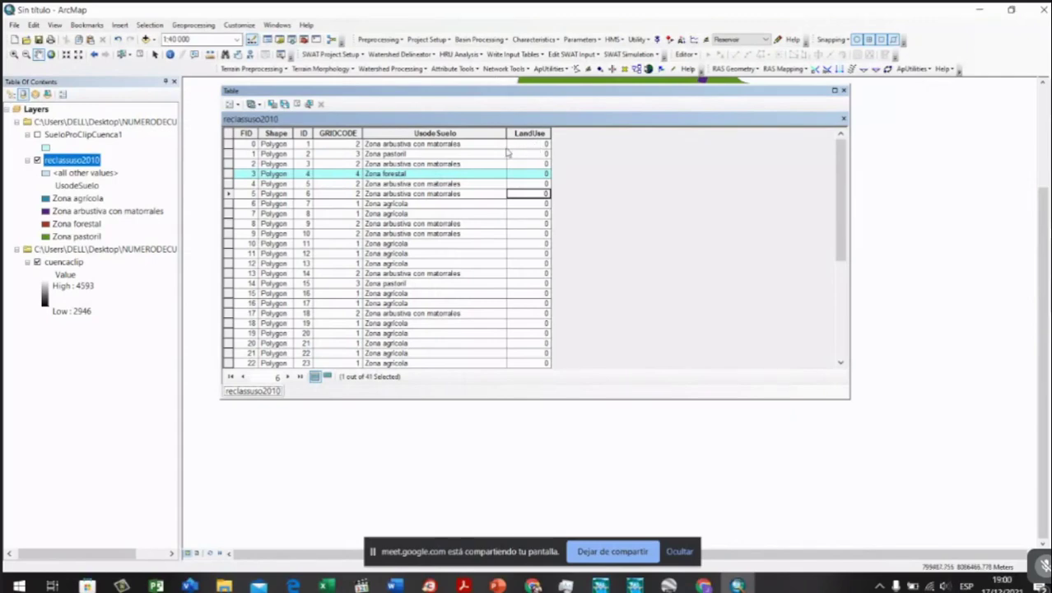
left_click(517, 154)
left_click(529, 194)
scroll(530, 210, "down", 5)
scroll(535, 216, "up", 5)
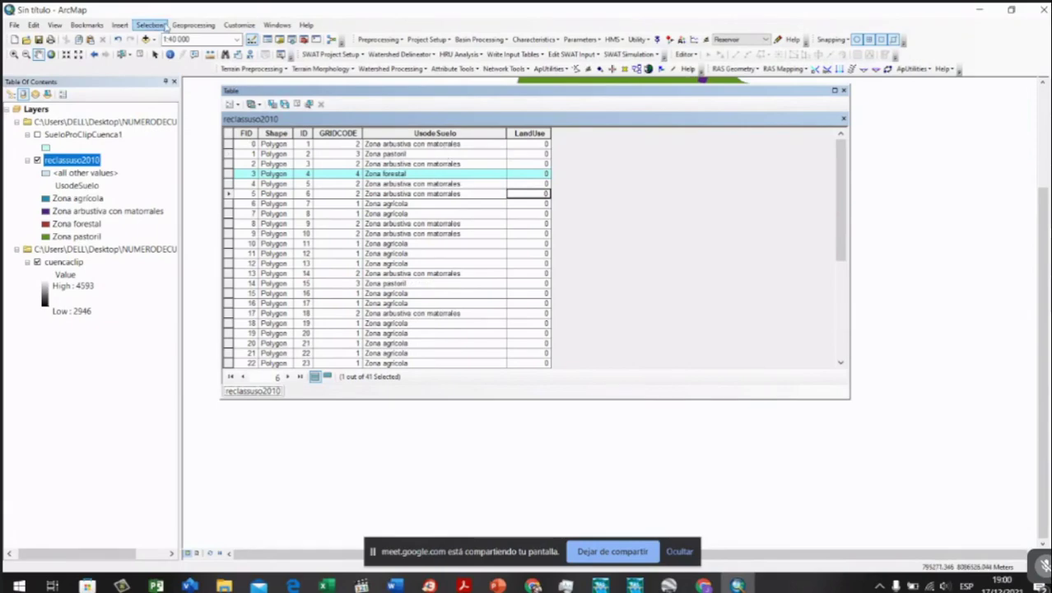
Step: Select by attributes the reclassuso2010 records where "UsodeSuelo" = 'Zona arbustiva con matorrales'
left_click(155, 26)
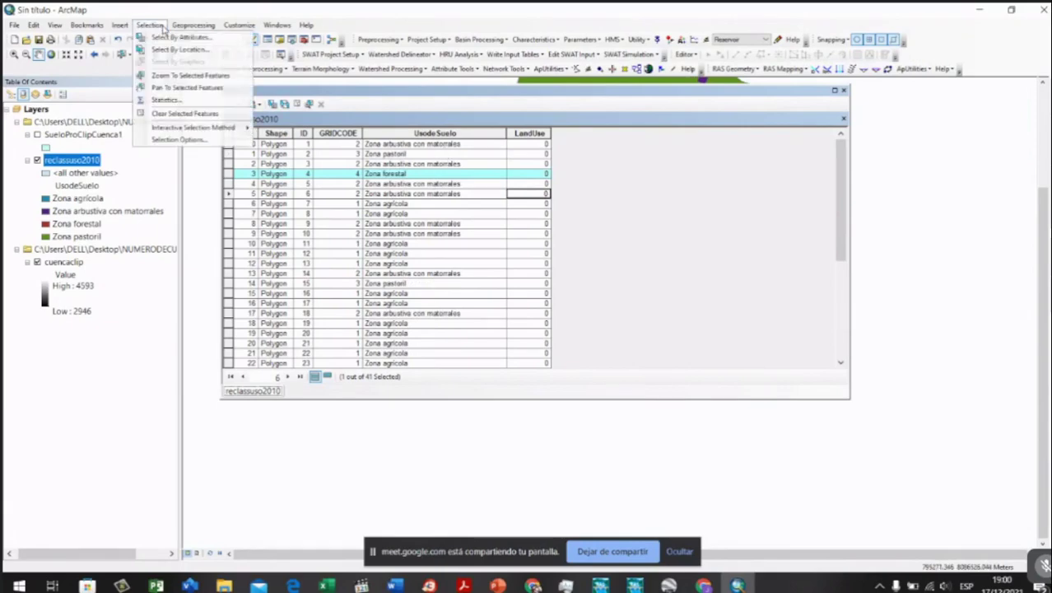
left_click(183, 39)
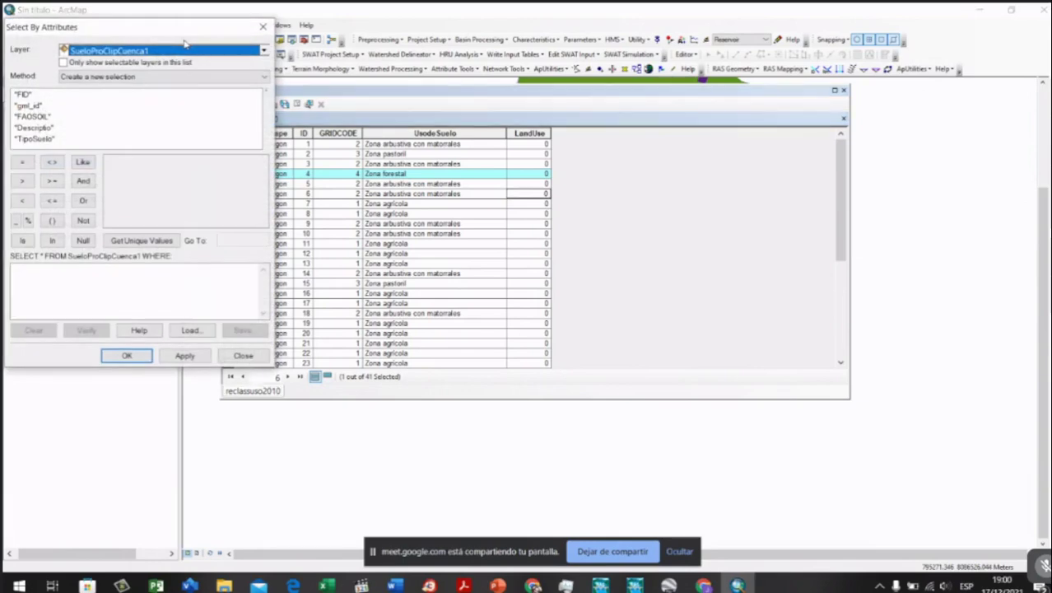
left_click_drag(194, 28, 509, 32)
left_click(479, 53)
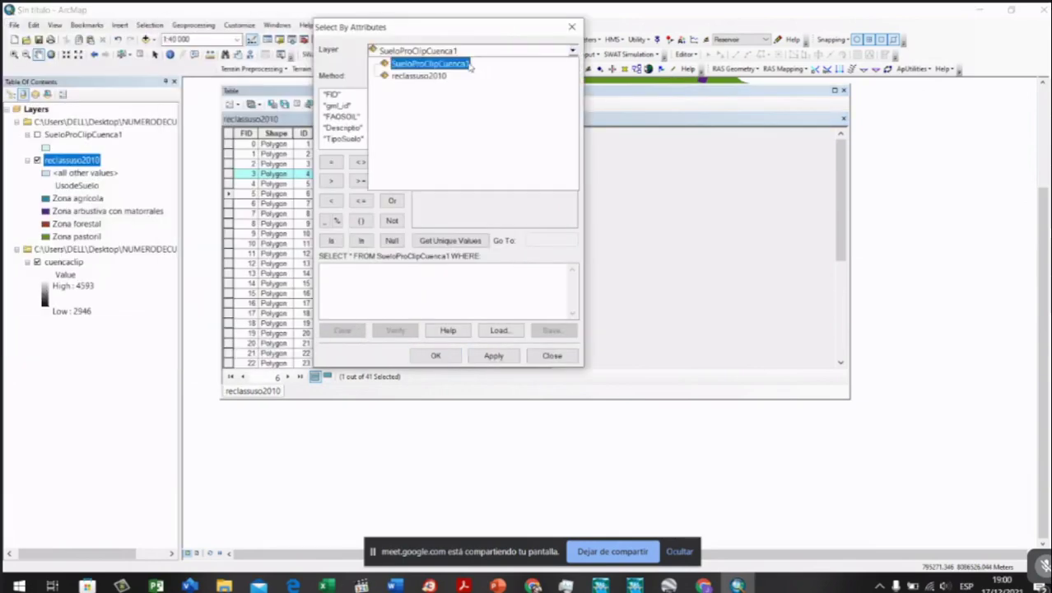
left_click(441, 77)
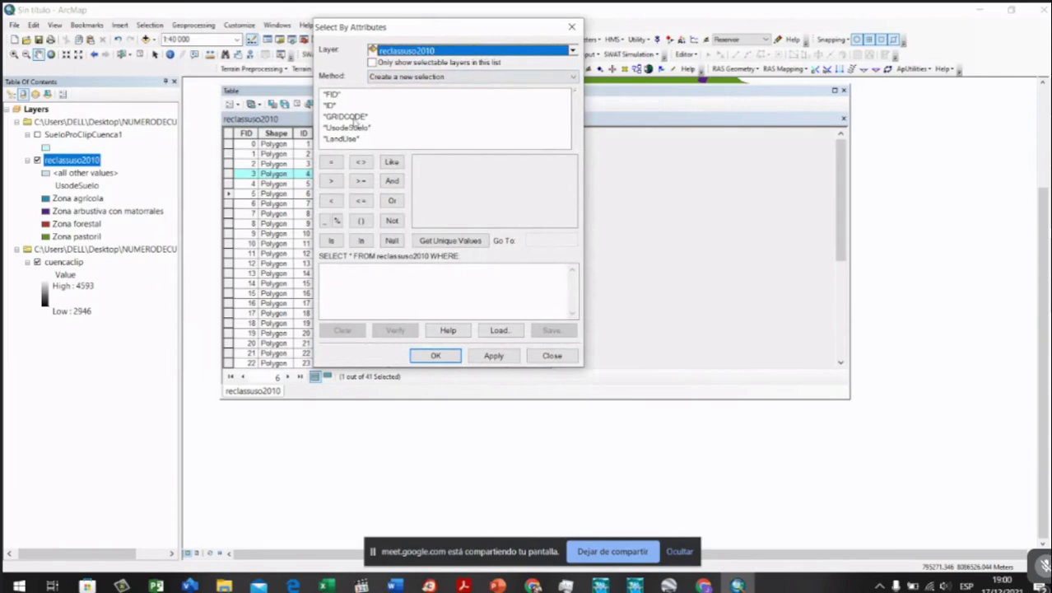
double_click(351, 128)
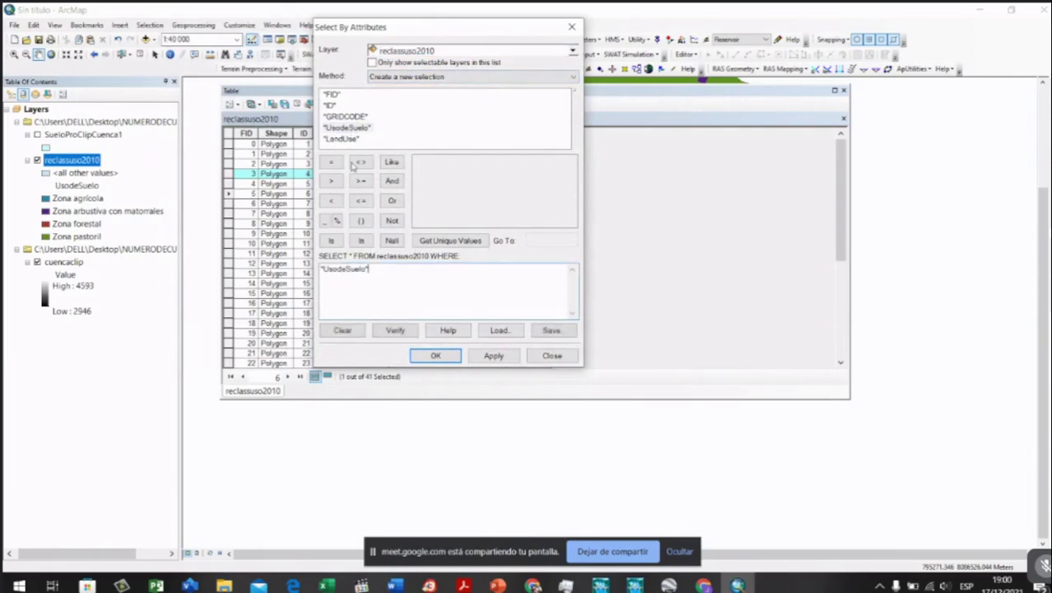
left_click(436, 240)
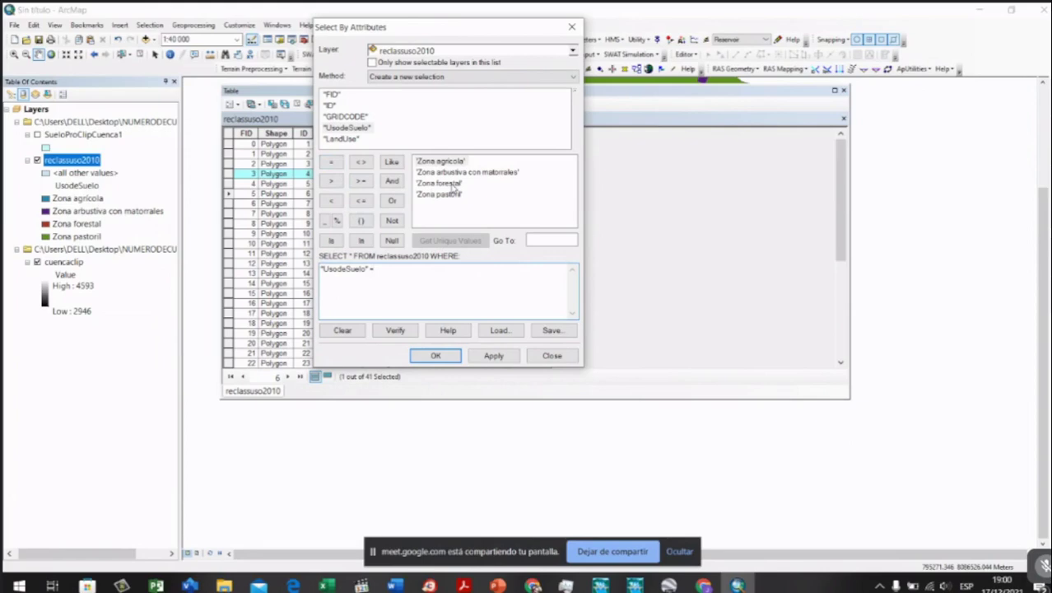
double_click(475, 173)
left_click(494, 356)
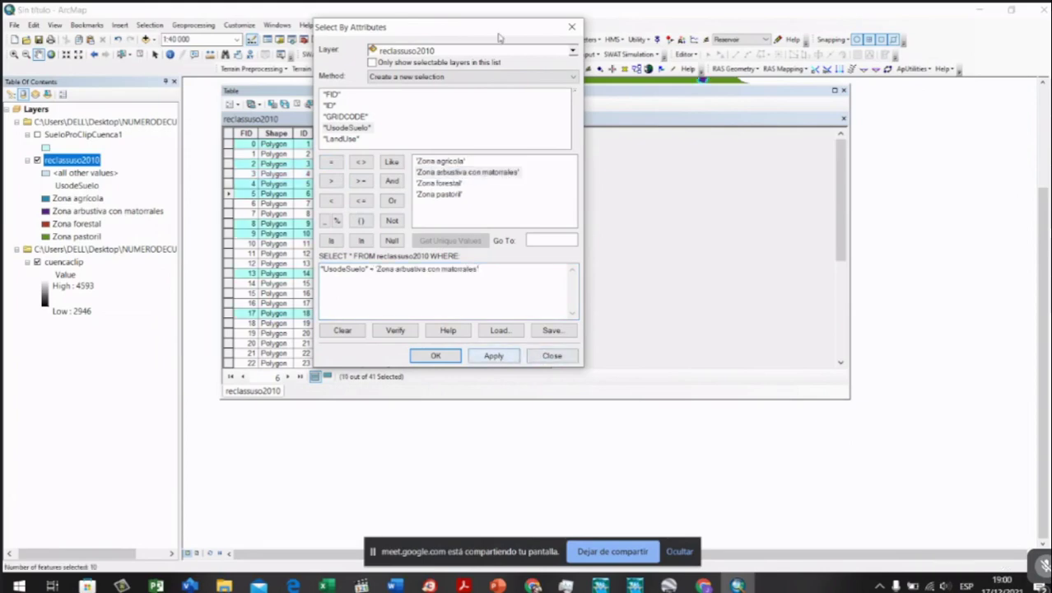
Step: Calculate the LandUse field as "1" for the selected Zona arbustiva con matorrales records and check the table
left_click_drag(498, 37, 167, 57)
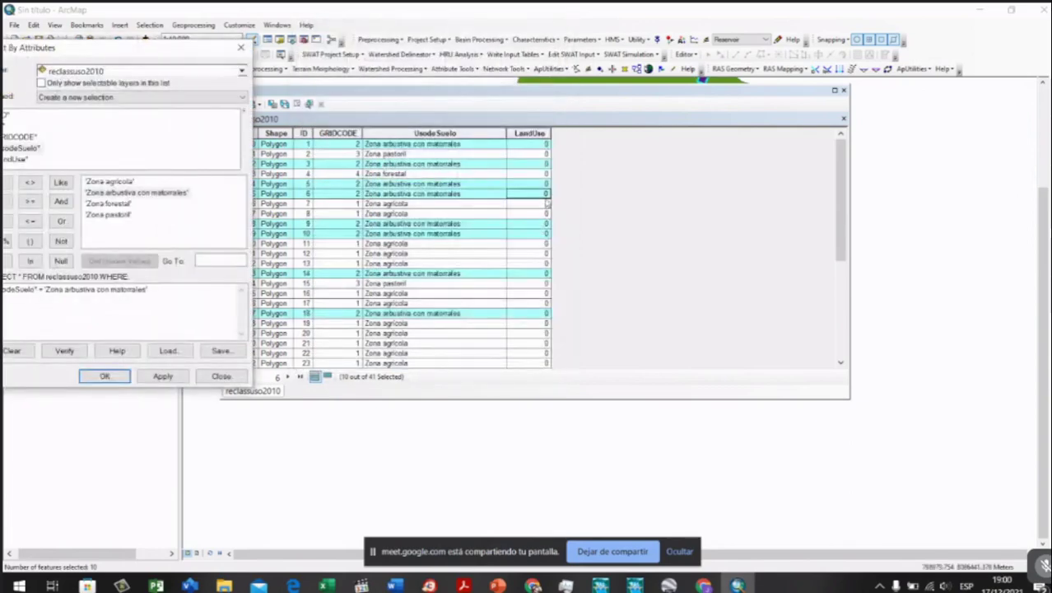
scroll(519, 197, "down", 1)
scroll(517, 172, "up", 1)
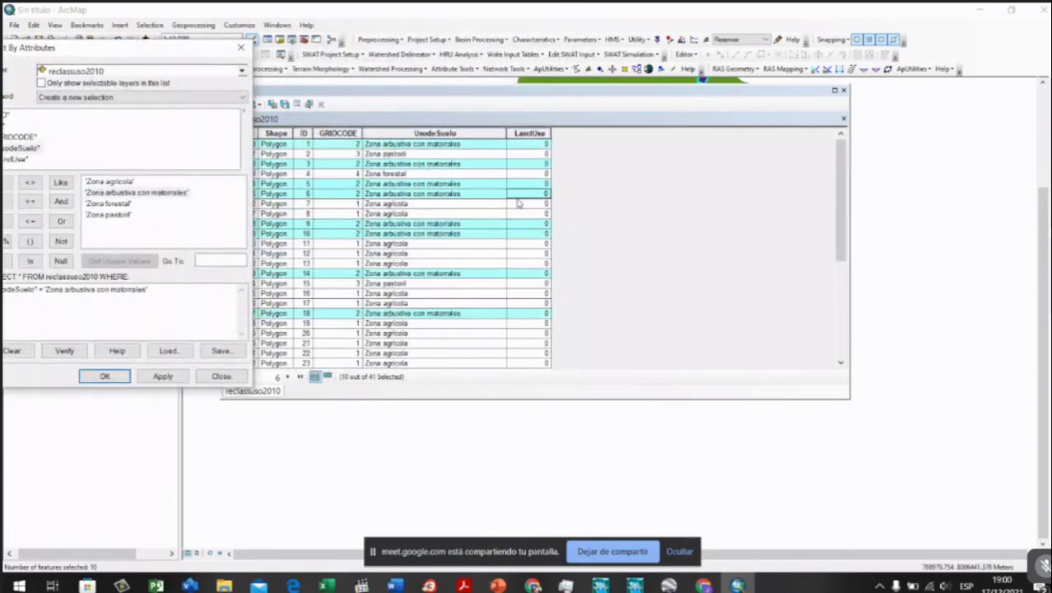
right_click(529, 132)
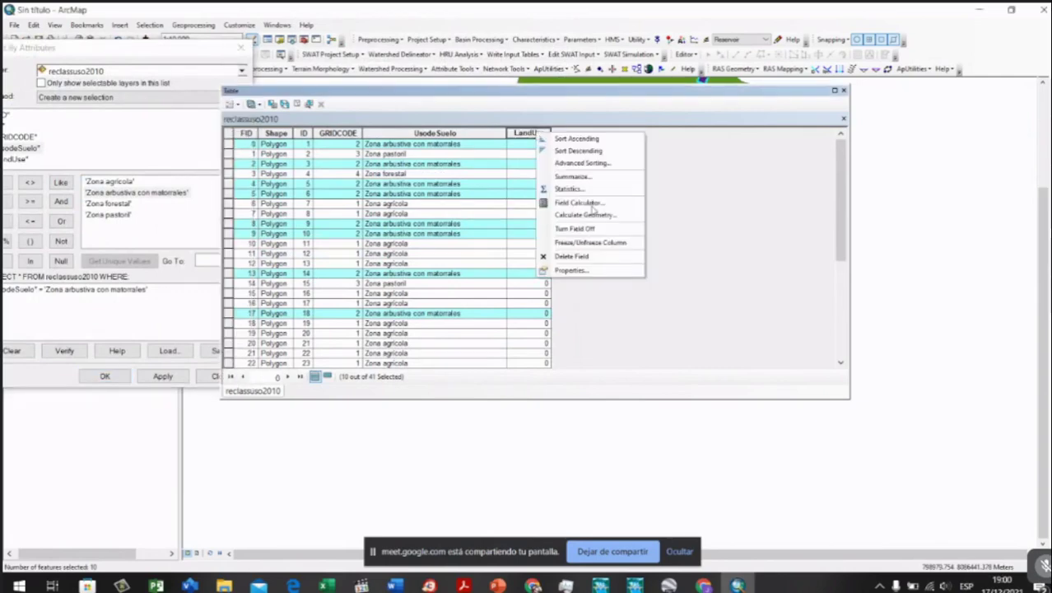
left_click(592, 203)
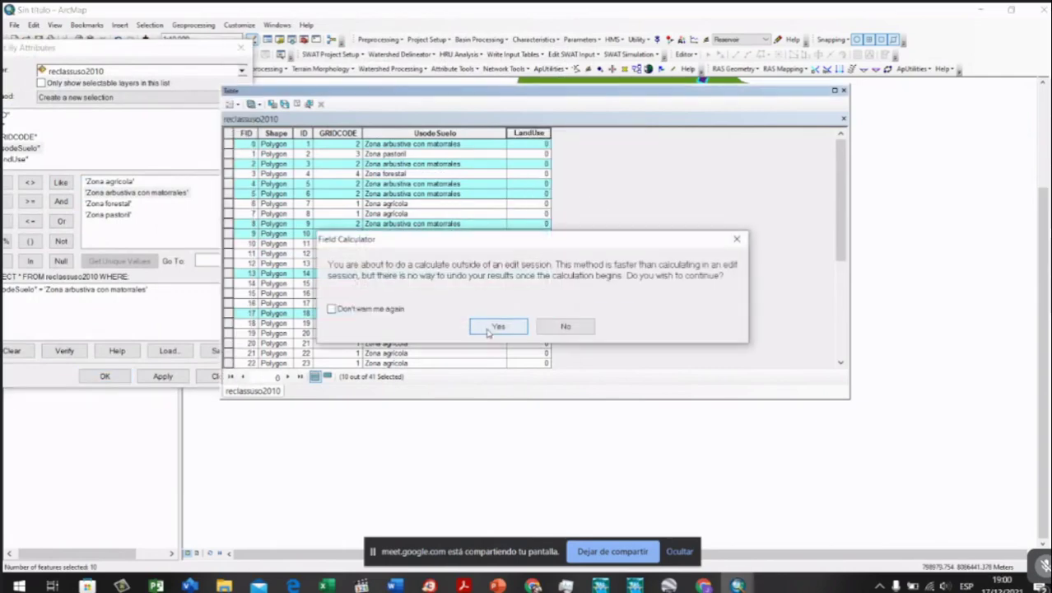
left_click(488, 327)
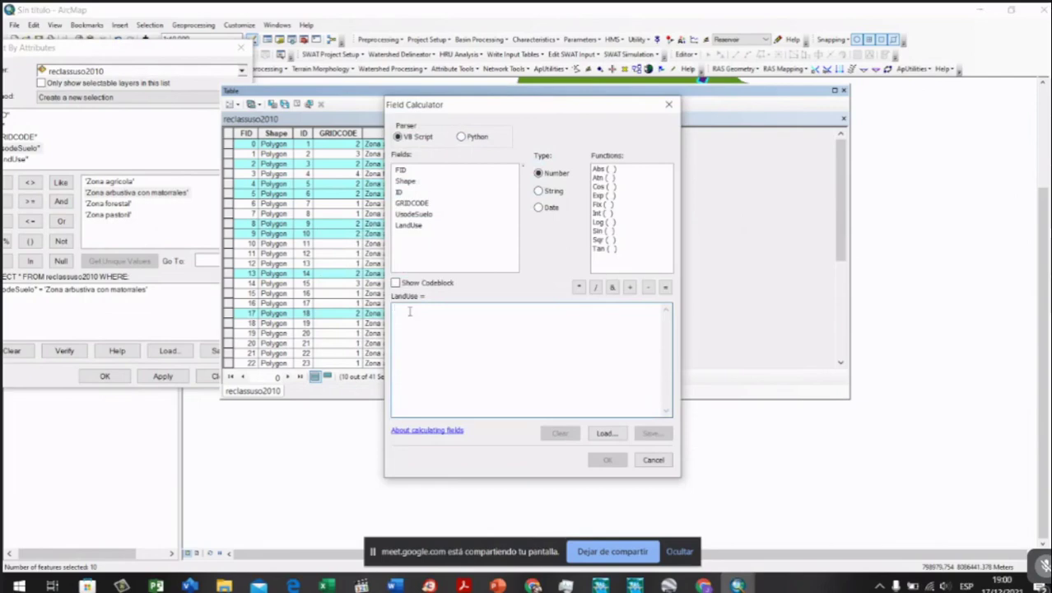
type("\"1\"")
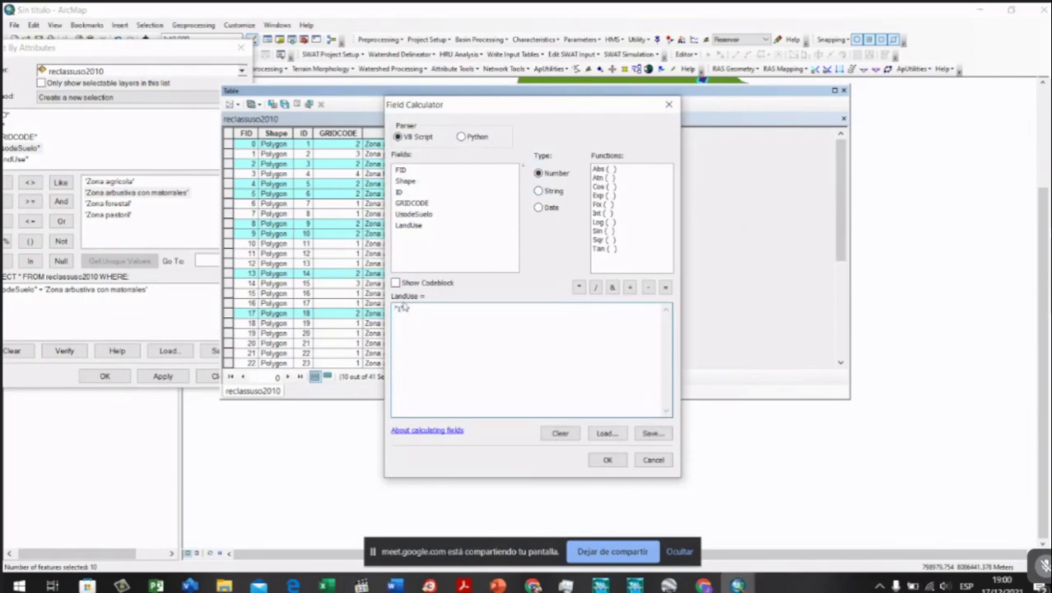
left_click(604, 459)
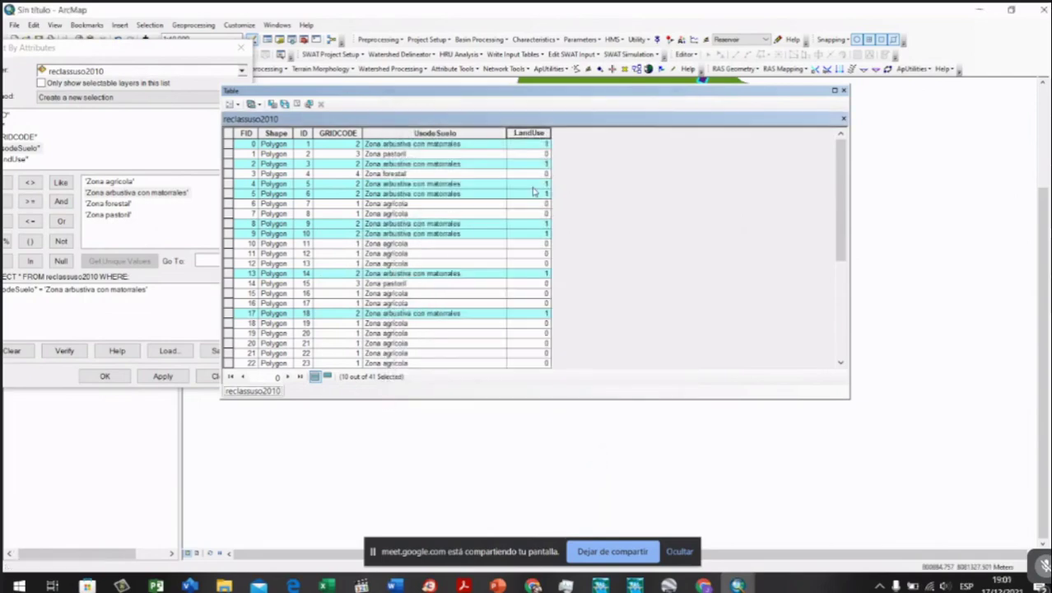
scroll(549, 333, "down", 1)
scroll(549, 333, "up", 1)
scroll(405, 256, "down", 5)
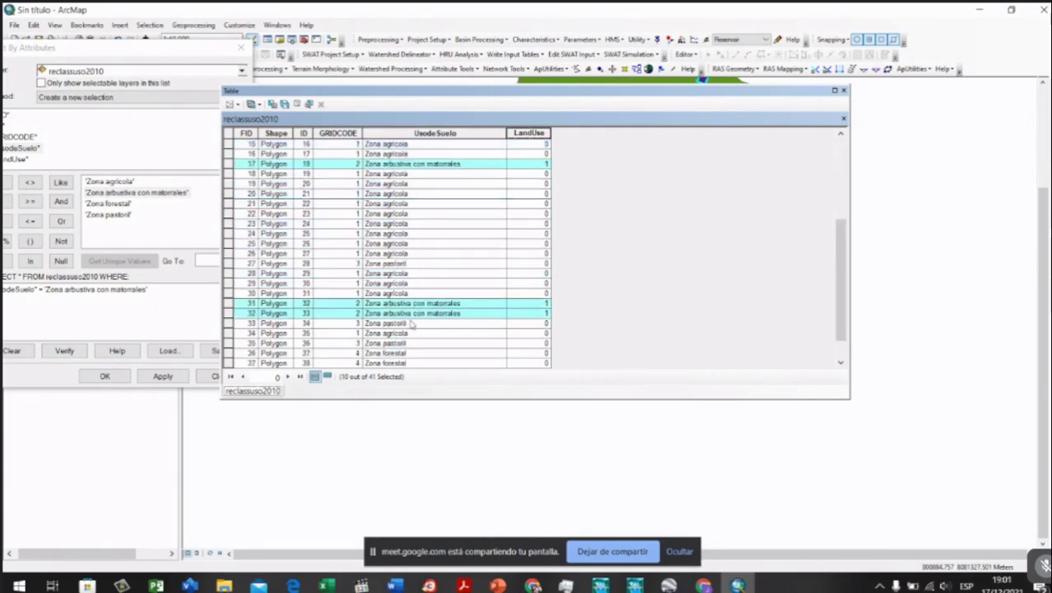
Step: Review the Pastizales naturales and Matorrales sub-arbustivos curve number rows in CN.pdf, then return to ArcMap
left_click(463, 585)
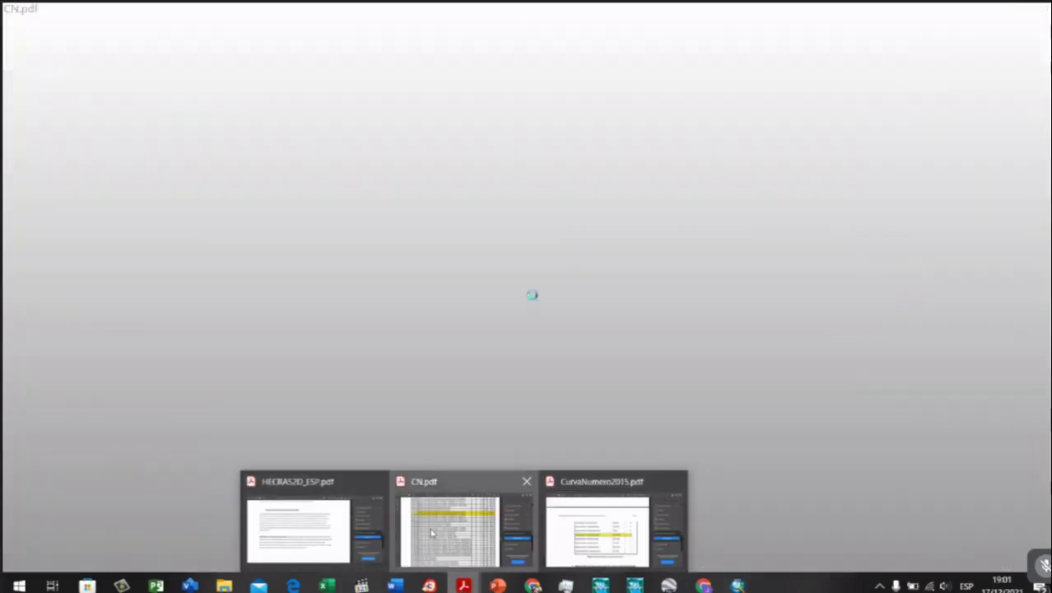
left_click(429, 519)
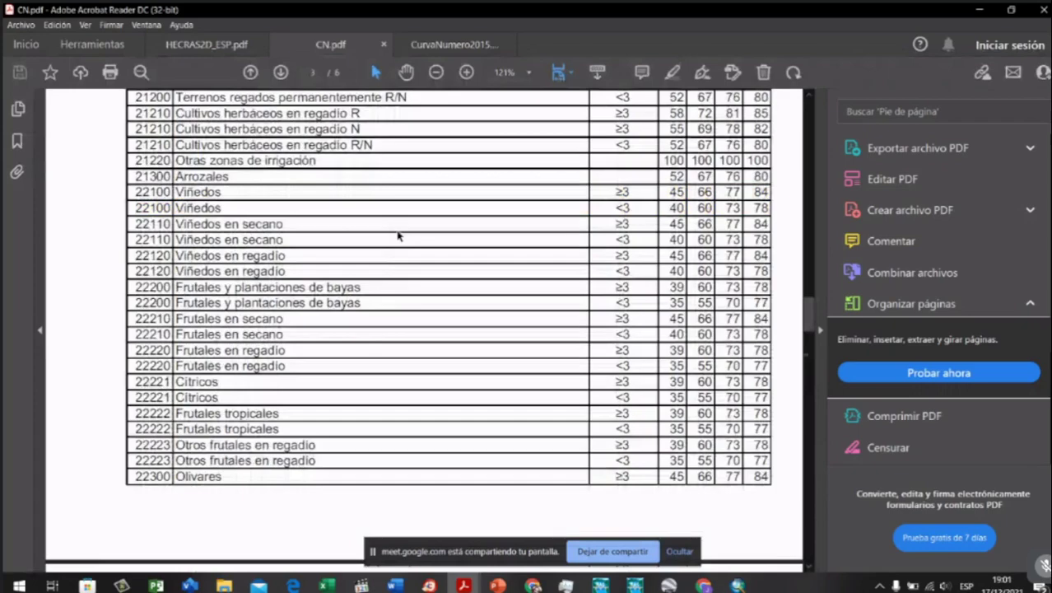
scroll(398, 236, "down", 10)
scroll(321, 317, "down", 9)
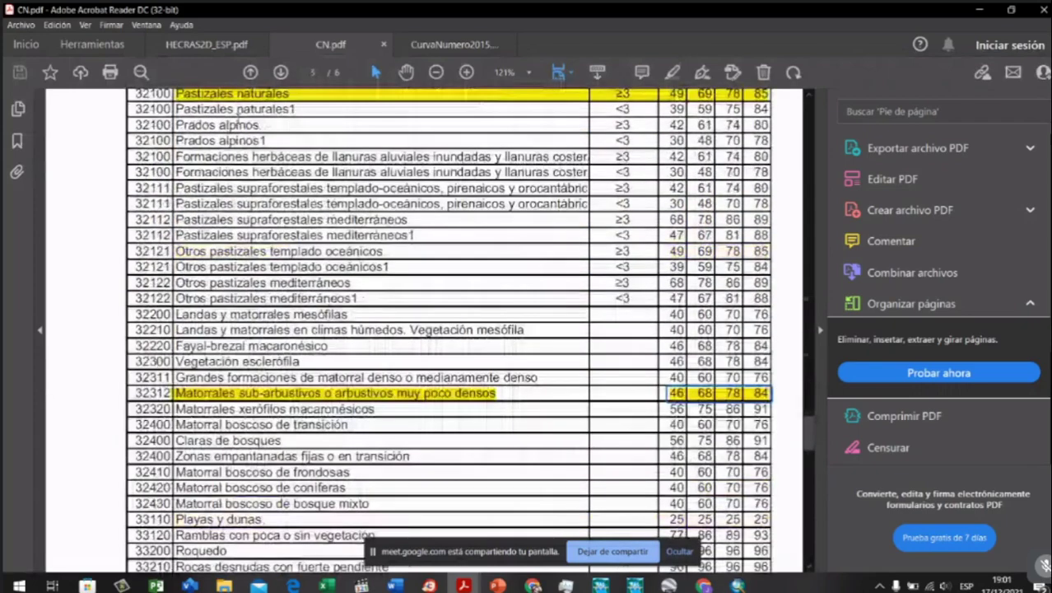
scroll(290, 420, "up", 1)
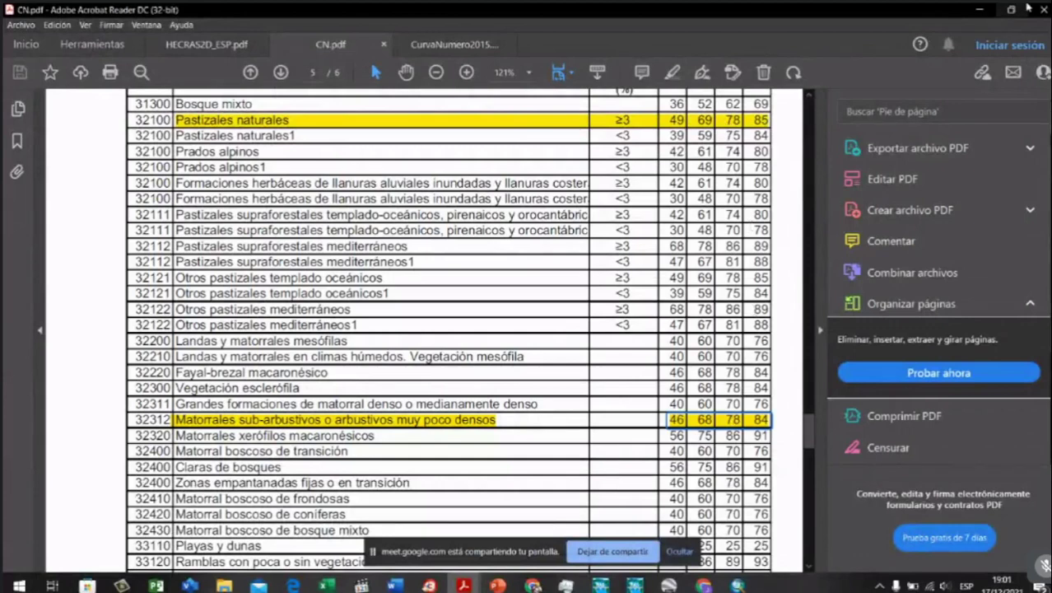
left_click(980, 9)
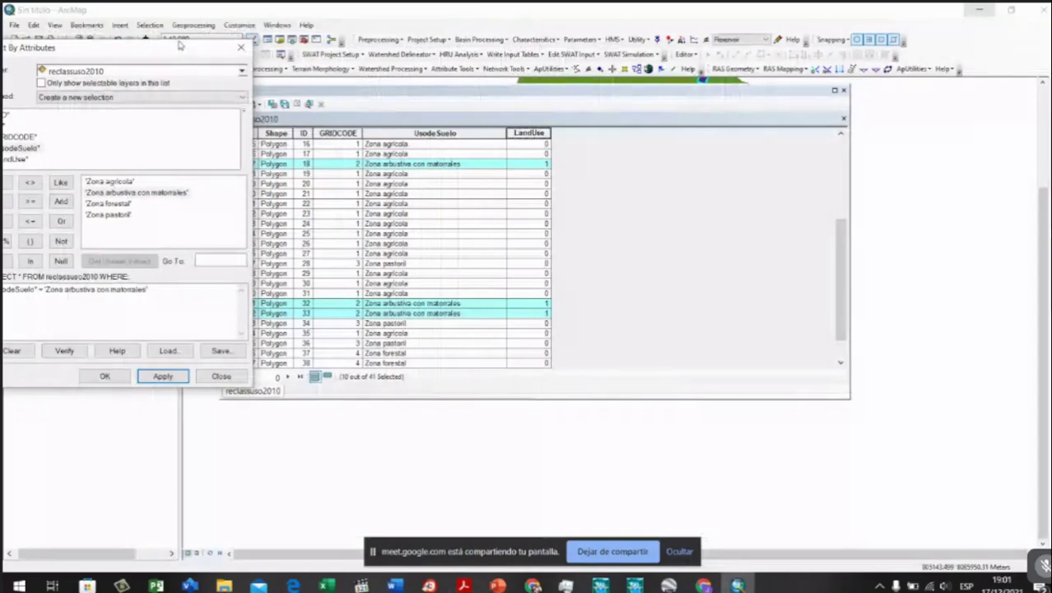
Step: Select by attributes the reclassuso2010 records where "UsodeSuelo" = 'Zona pastoril'
left_click_drag(182, 44, 378, 41)
left_click_drag(346, 287, 243, 288)
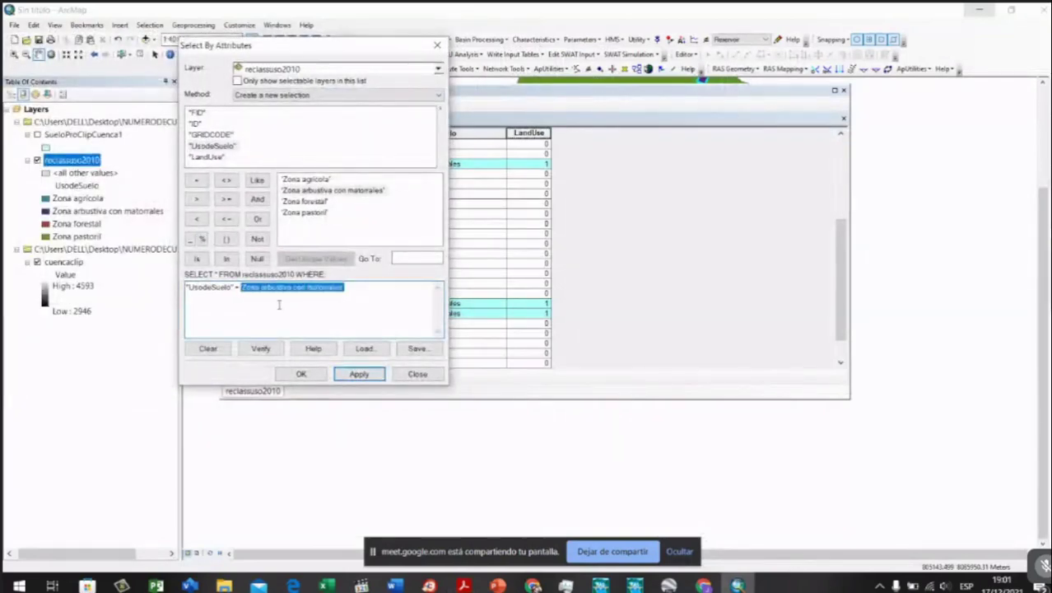
key("Delete")
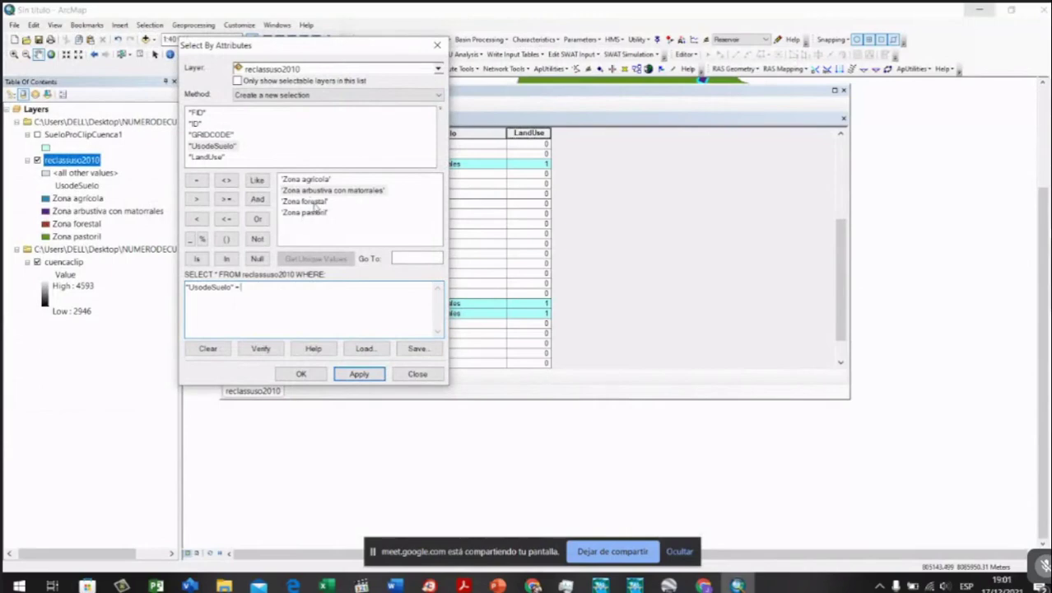
double_click(317, 211)
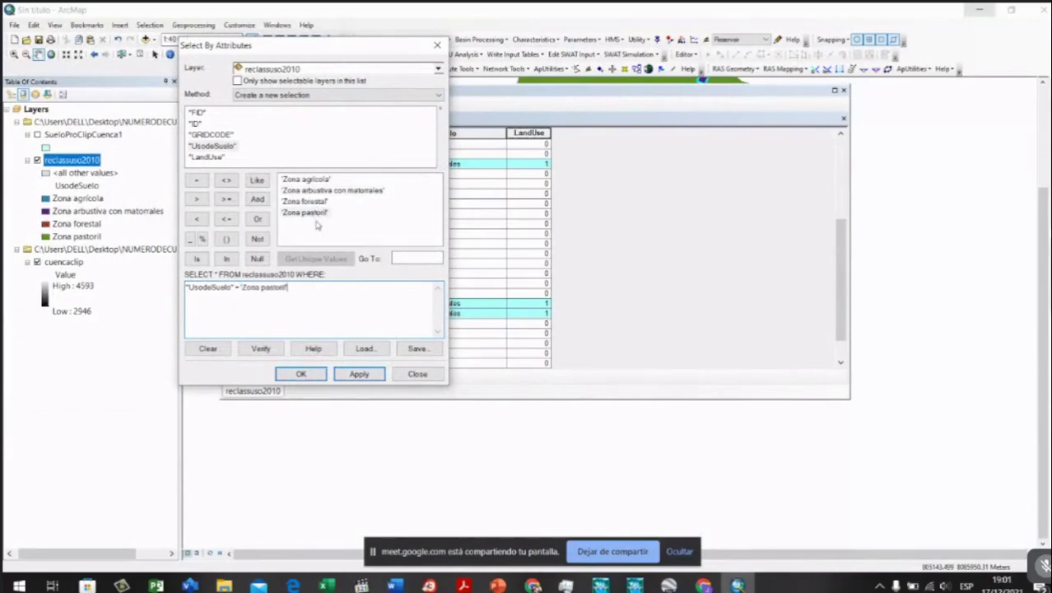
left_click(357, 375)
left_click(310, 374)
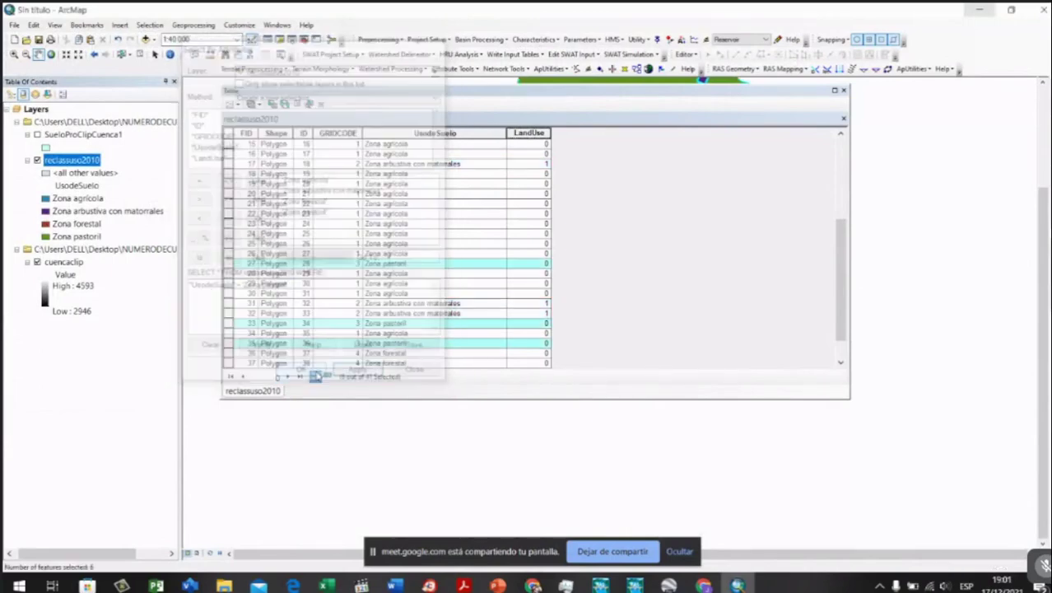
Step: Calculate the LandUse field as 1 for the selected Zona pastoril records and check the table
right_click(528, 133)
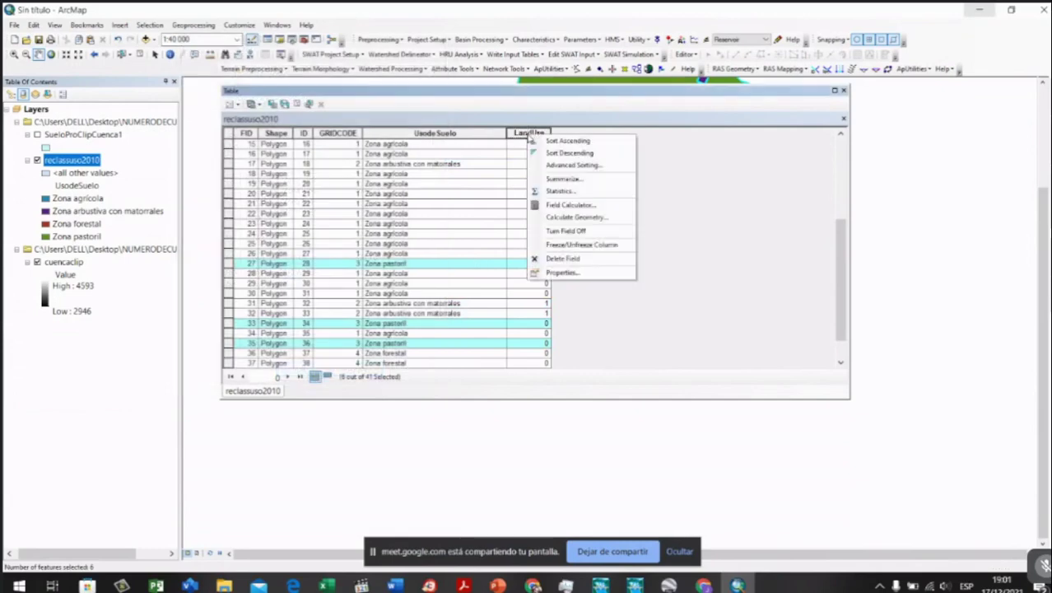
left_click(578, 205)
left_click(498, 325)
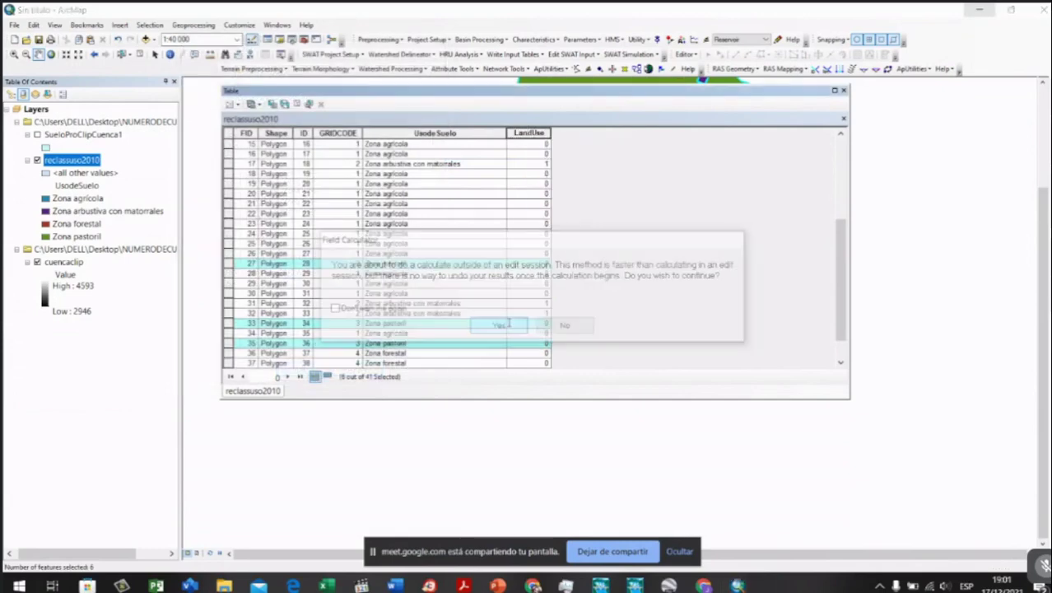
left_click(607, 460)
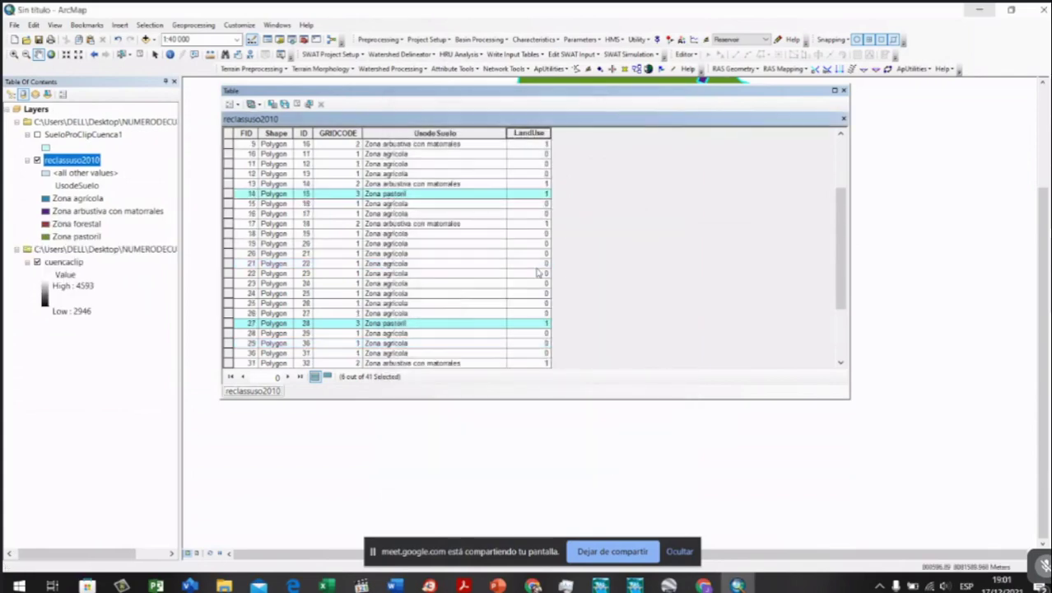
scroll(536, 272, "down", 5)
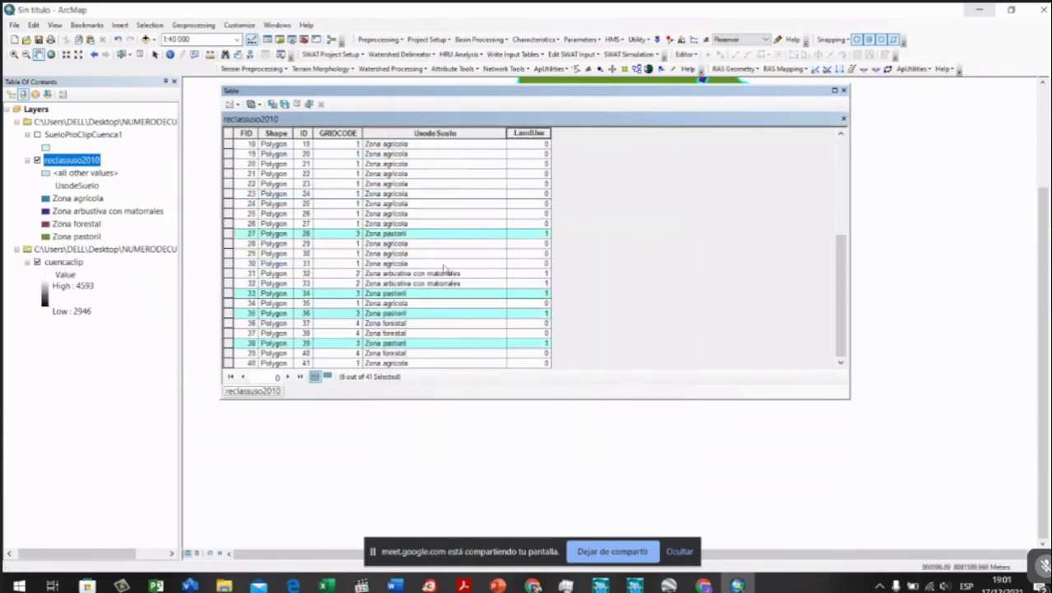
scroll(493, 251, "up", 5)
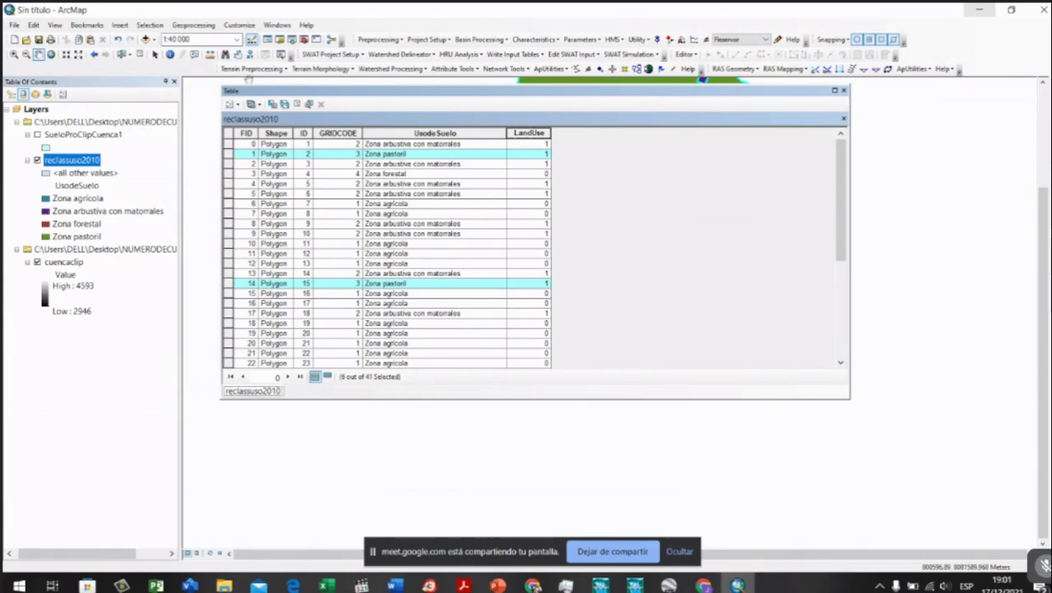
Step: Select by attributes the reclassuso2010 records where "UsodeSuelo" = 'Zona agrícola'
left_click(160, 27)
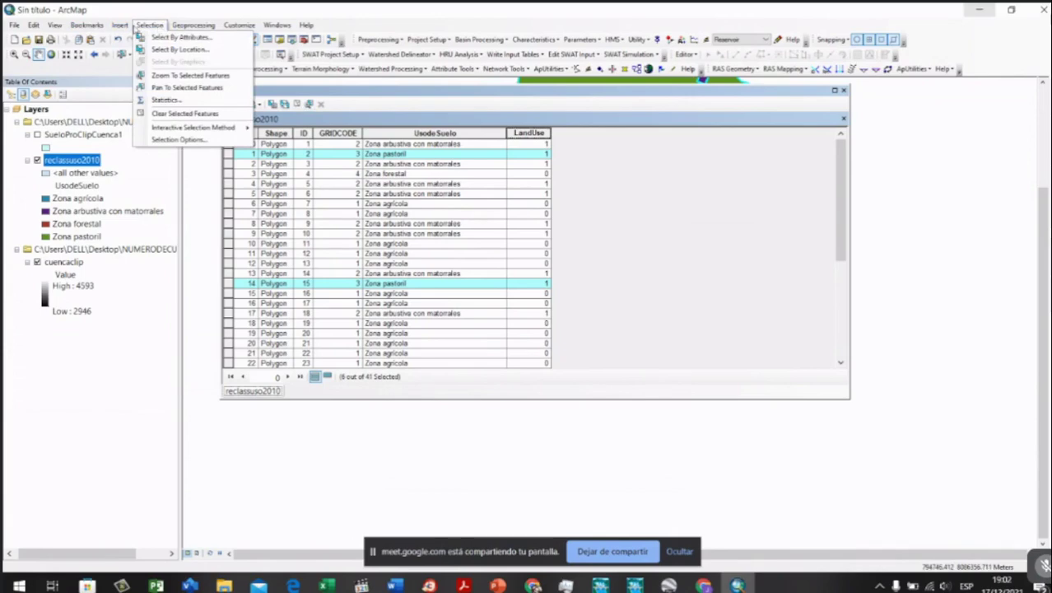
left_click(179, 37)
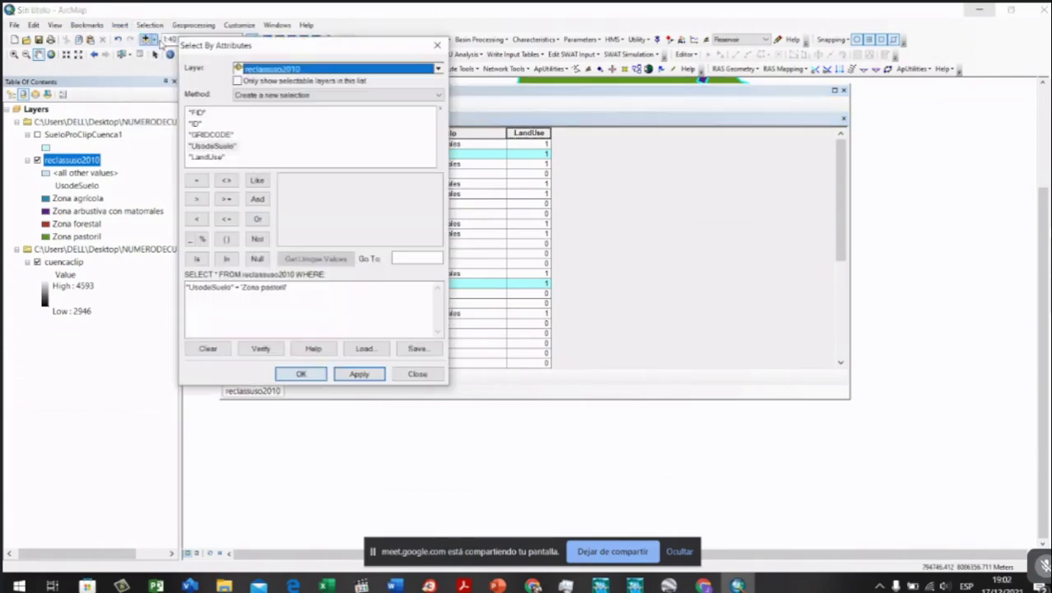
left_click(290, 288)
left_click(310, 260)
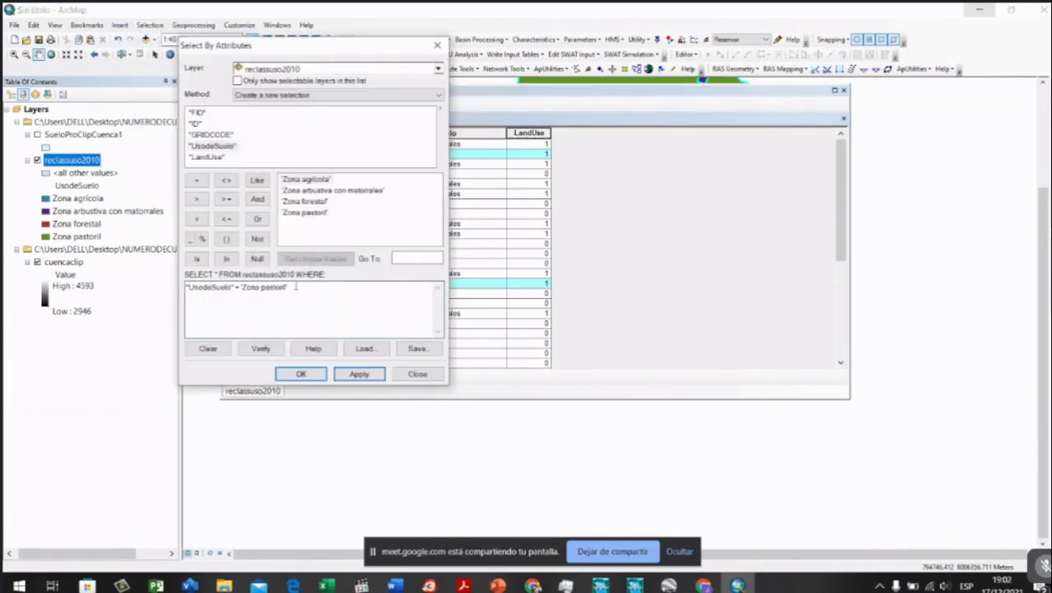
left_click_drag(288, 288, 245, 287)
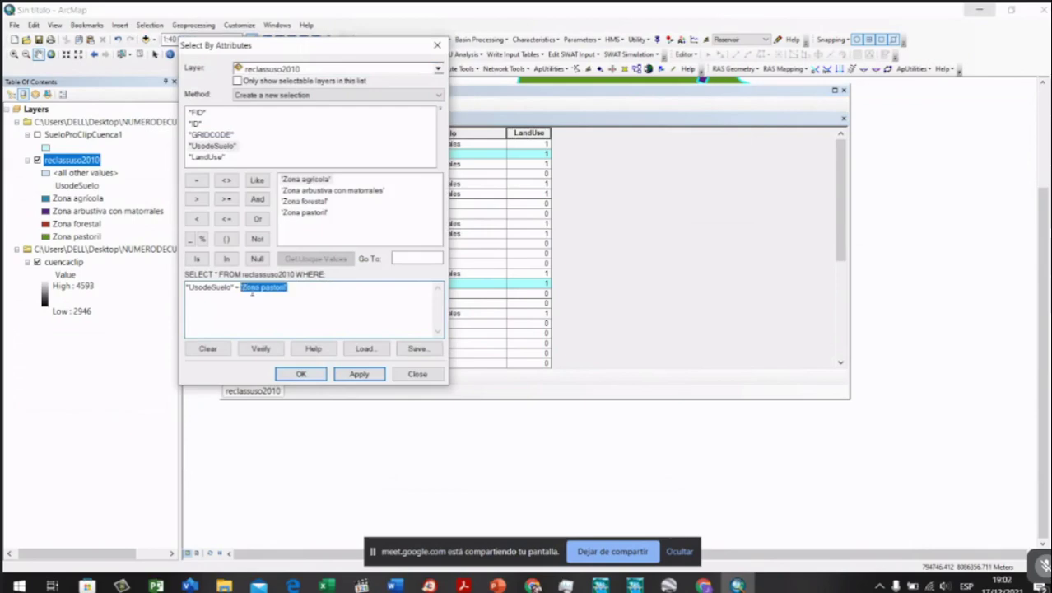
key("BackSpace")
double_click(312, 180)
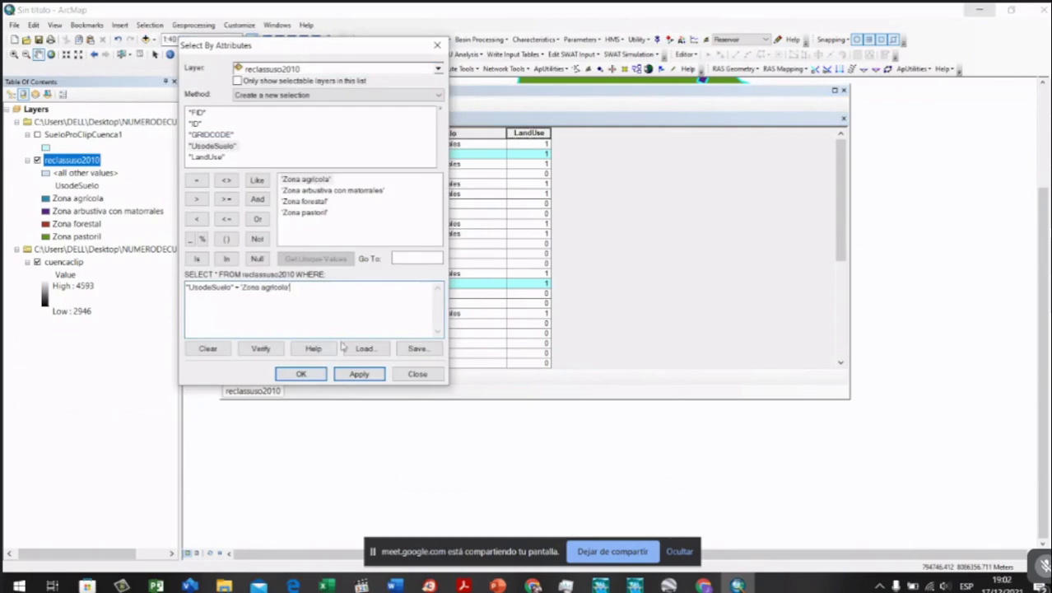
left_click(358, 373)
left_click(301, 374)
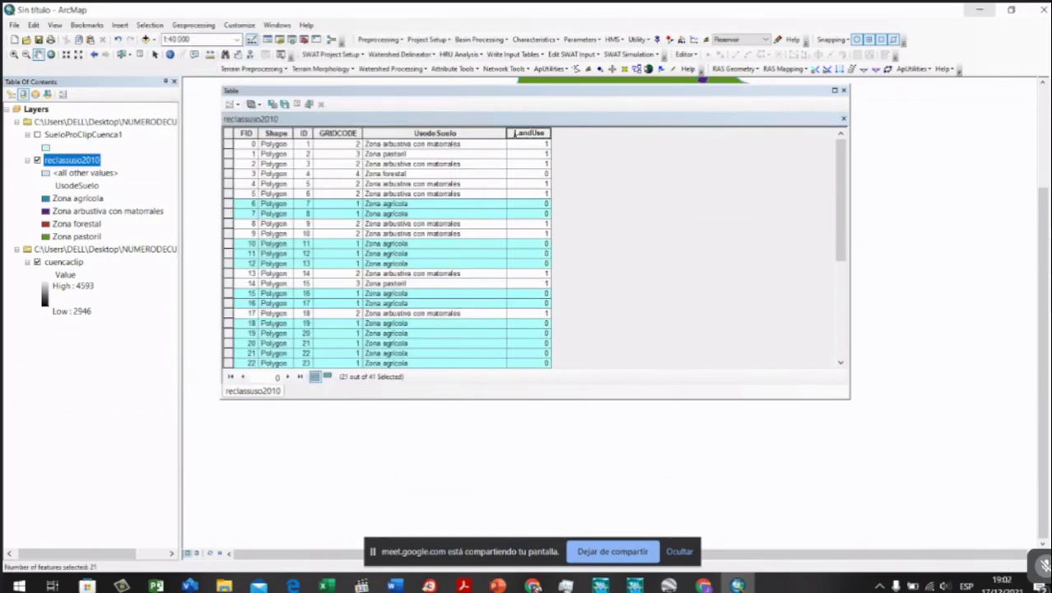
Step: Calculate the LandUse field as "2" for the selected Zona agrícola records
right_click(524, 134)
left_click(577, 206)
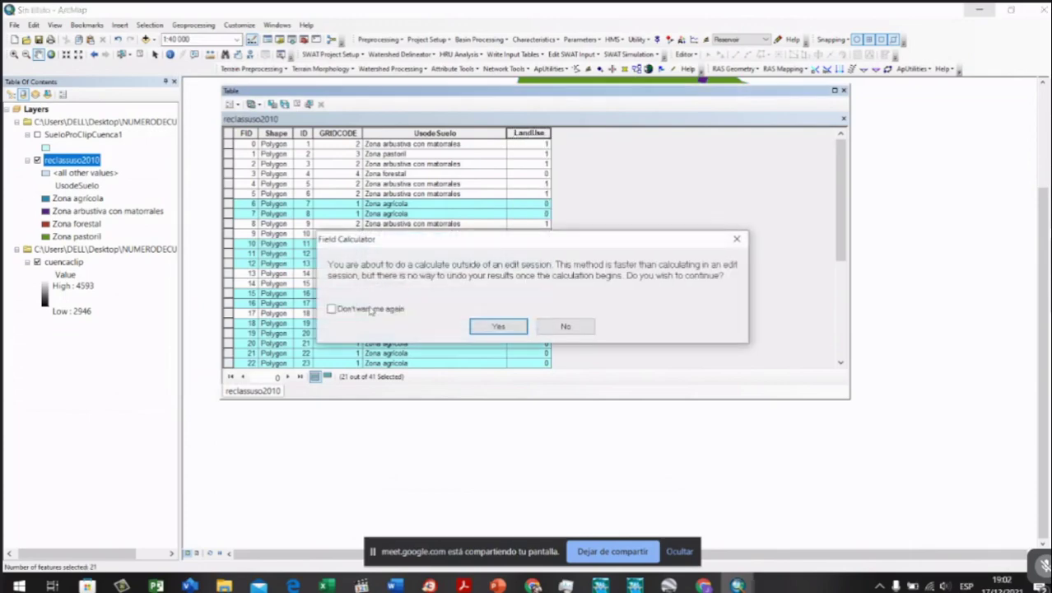
left_click(497, 325)
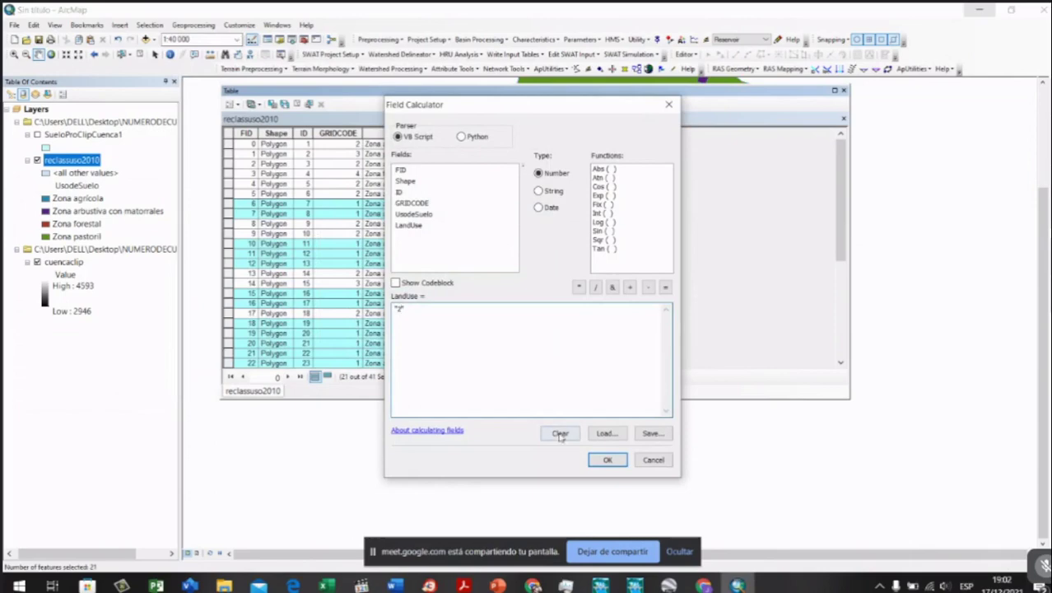
left_click(605, 460)
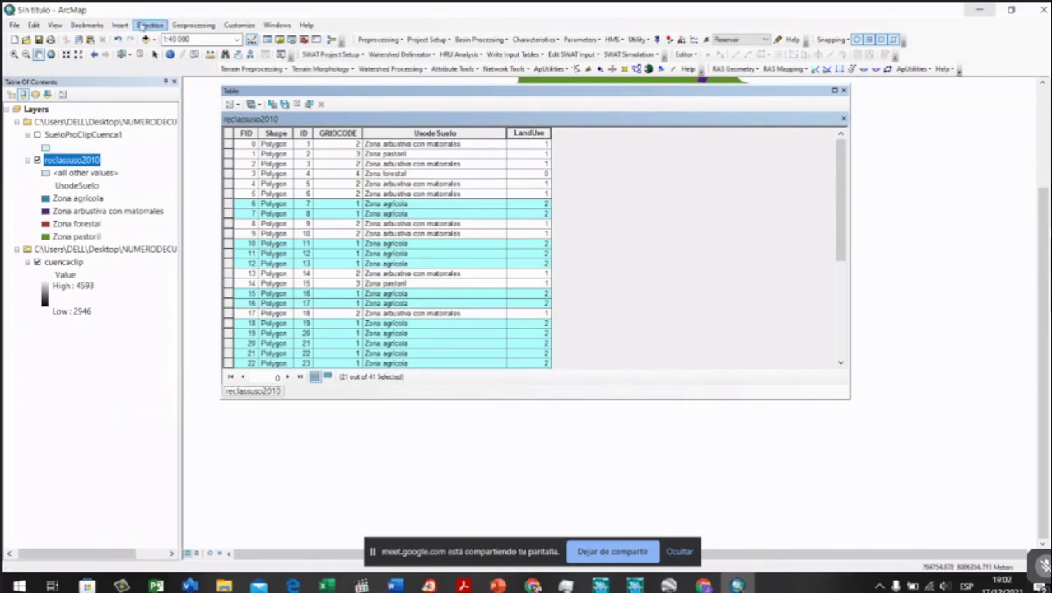
Step: Select by attributes the reclassuso2010 records where "UsodeSuelo" = 'Zona forestal'
left_click(150, 25)
left_click(167, 37)
left_click(304, 286)
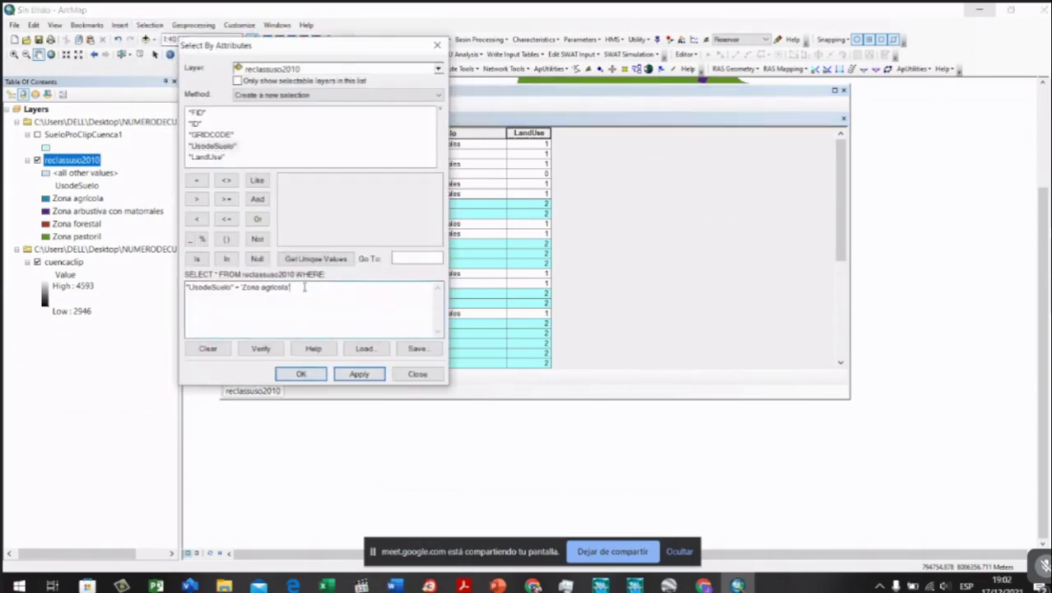
left_click_drag(289, 287, 241, 287)
key("Delete")
left_click(319, 260)
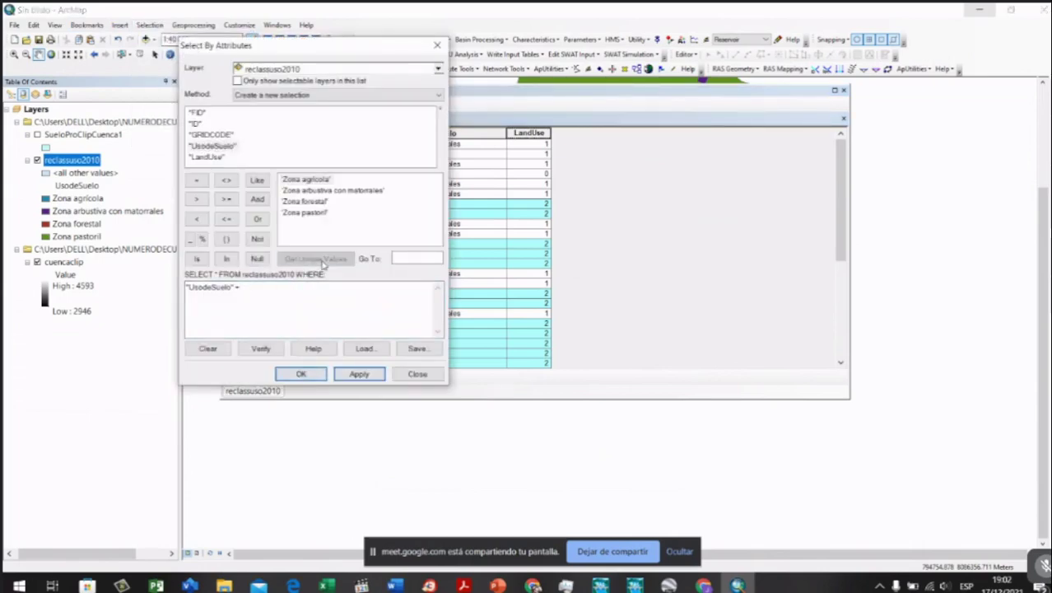
left_click(318, 204)
double_click(318, 203)
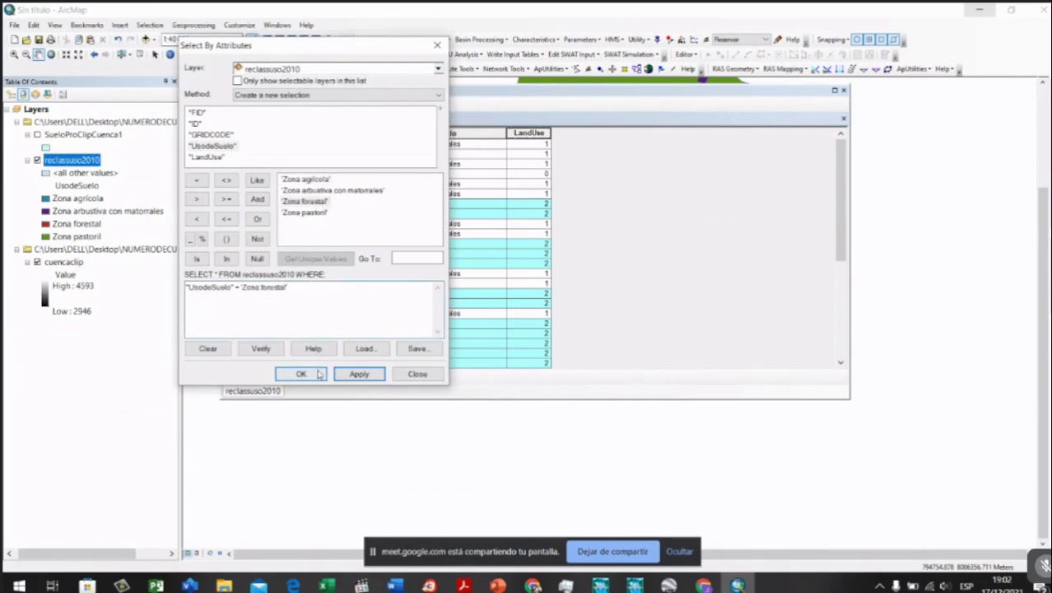
left_click(354, 376)
left_click(300, 374)
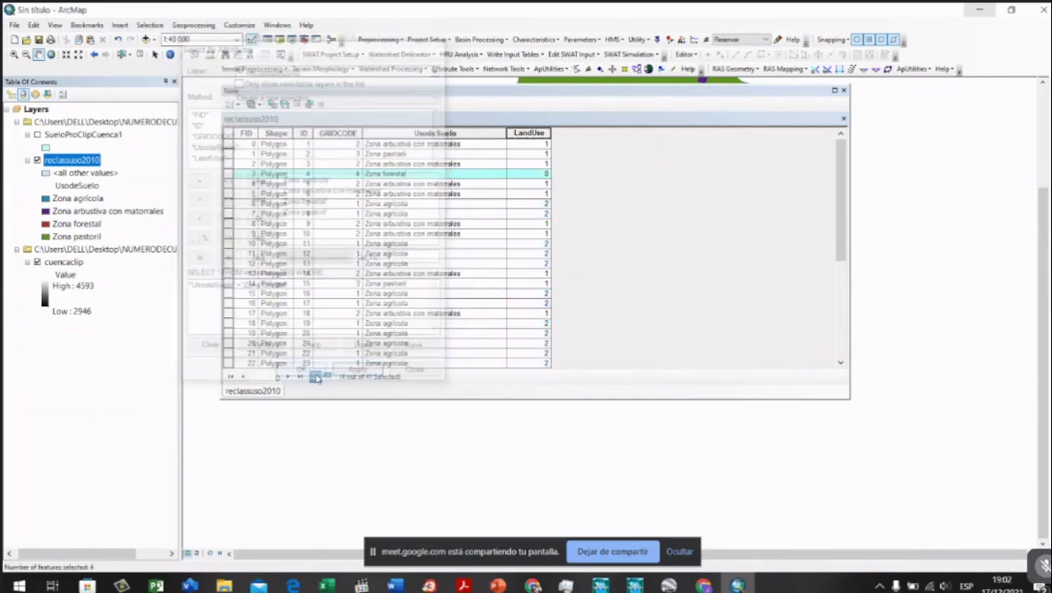
Step: Calculate the LandUse field as "3" for the selected Zona forestal records and check the table
scroll(509, 216, "up", 6)
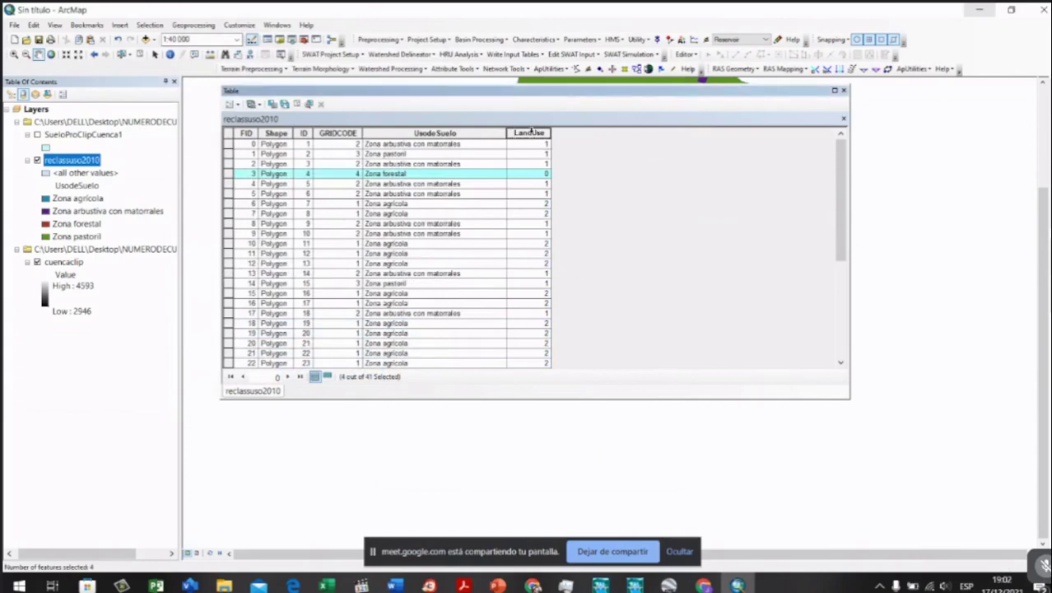
right_click(526, 134)
left_click(567, 207)
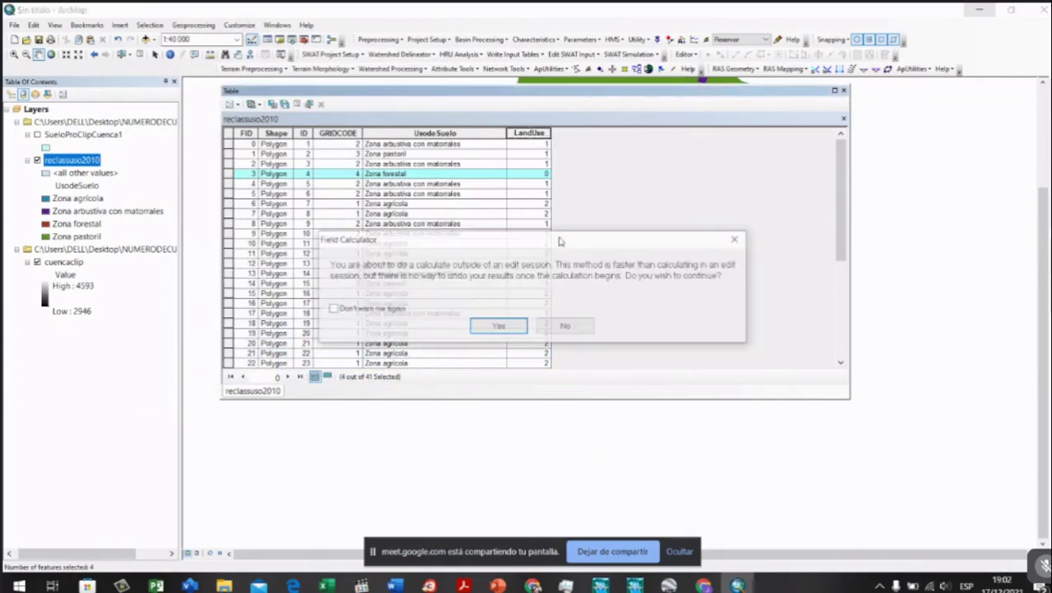
left_click(484, 327)
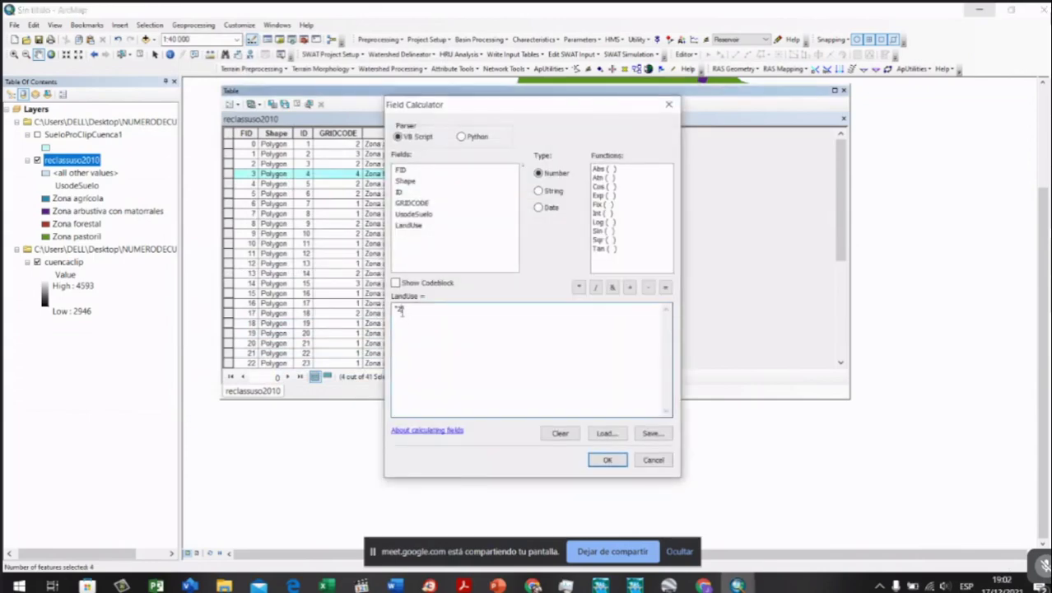
type("3")
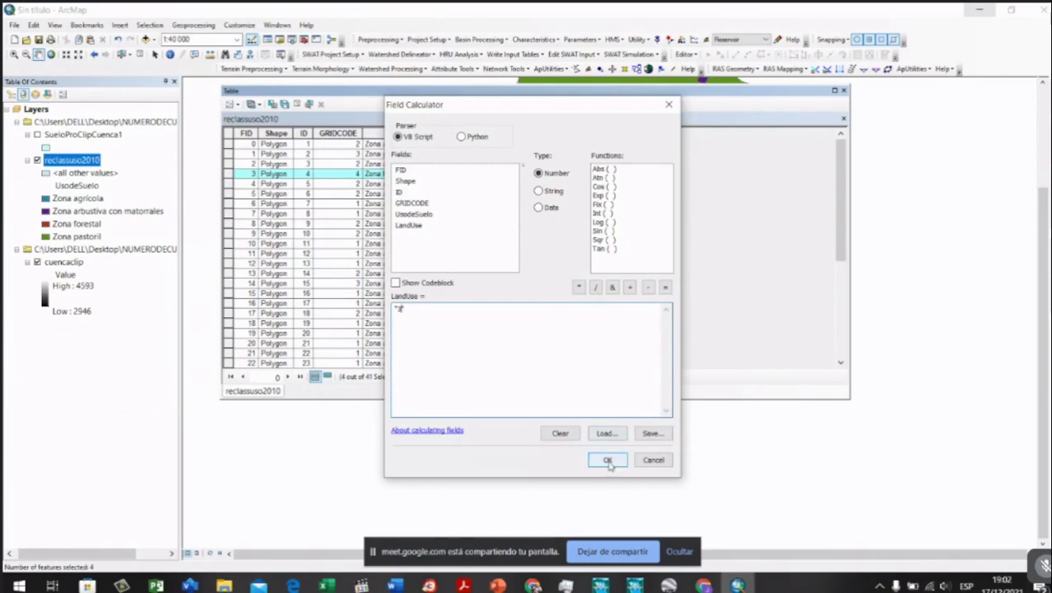
left_click(606, 460)
scroll(559, 231, "down", 5)
scroll(559, 230, "up", 5)
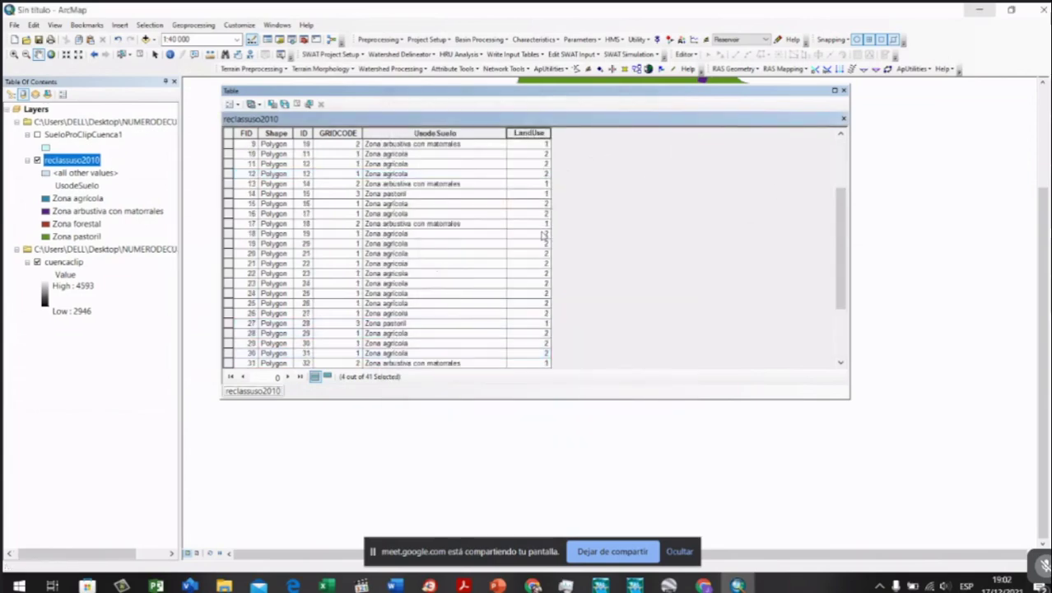
Step: Symbolize the reclassuso2010 layer by unique values of the LandUse field, adding all of its values
left_click(843, 90)
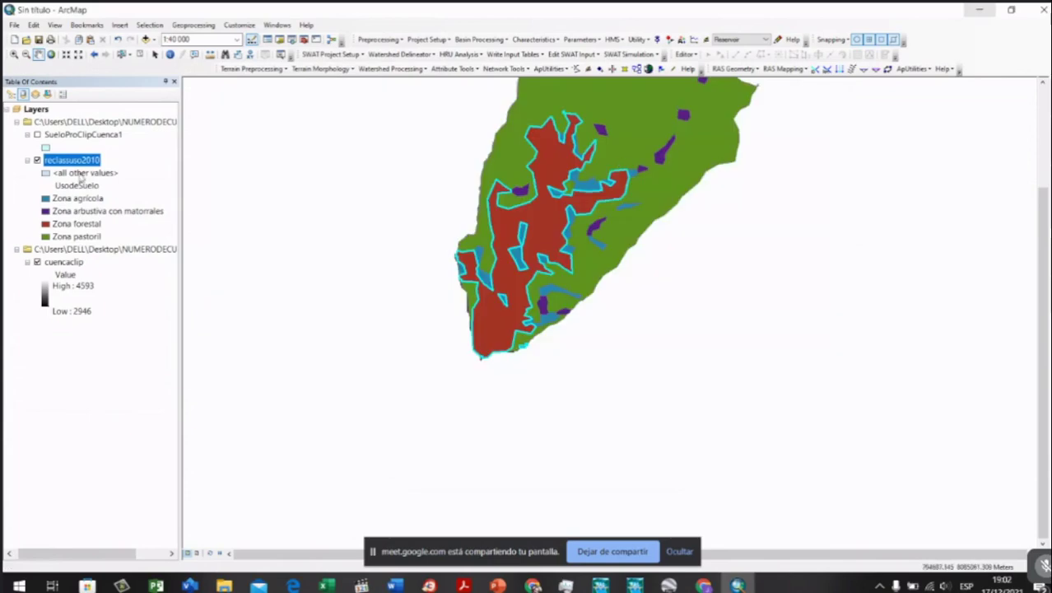
right_click(71, 163)
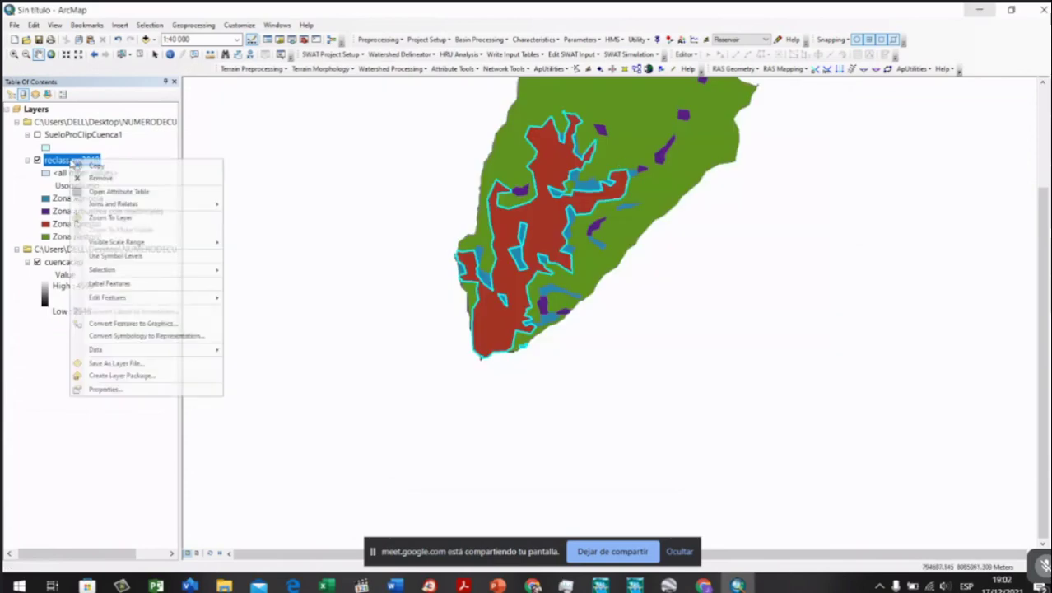
left_click(128, 390)
left_click(455, 149)
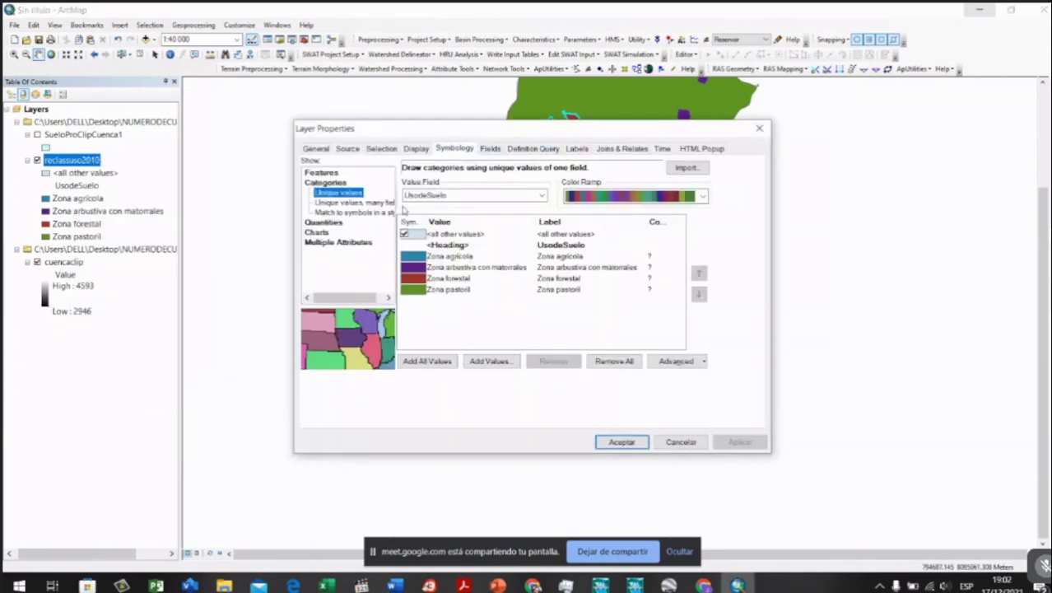
left_click(455, 198)
left_click(451, 234)
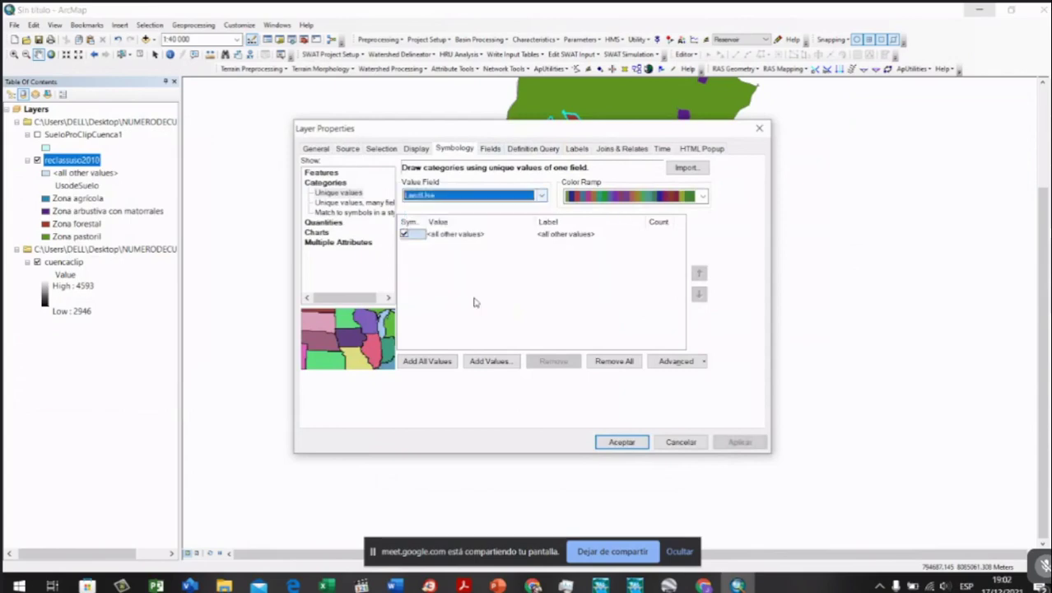
left_click(427, 362)
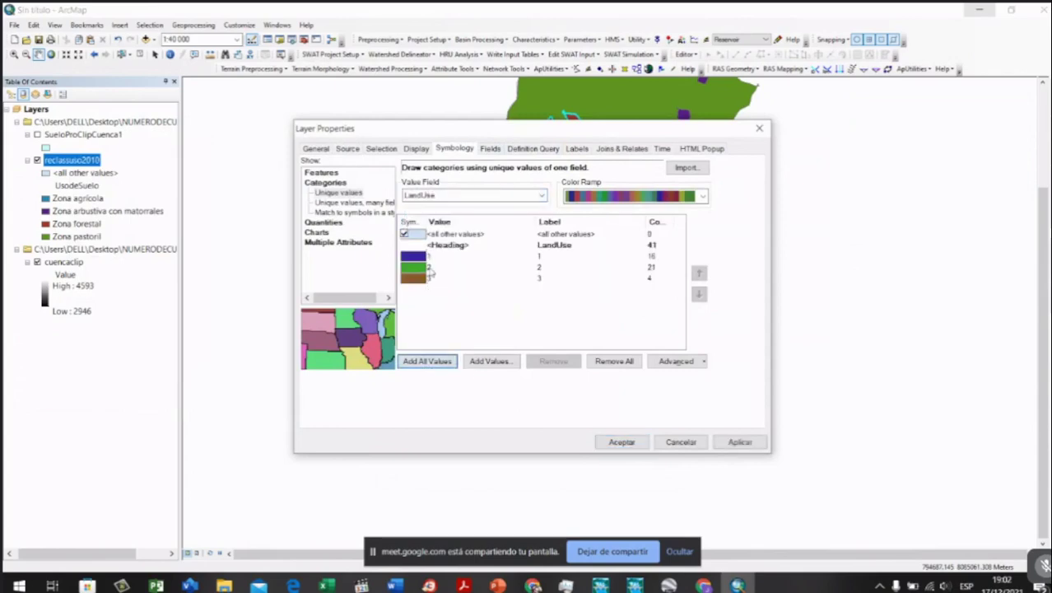
left_click(621, 441)
Step: Clear the feature selection and examine how the LandUse classes are distributed across the basin
scroll(564, 375, "up", 2)
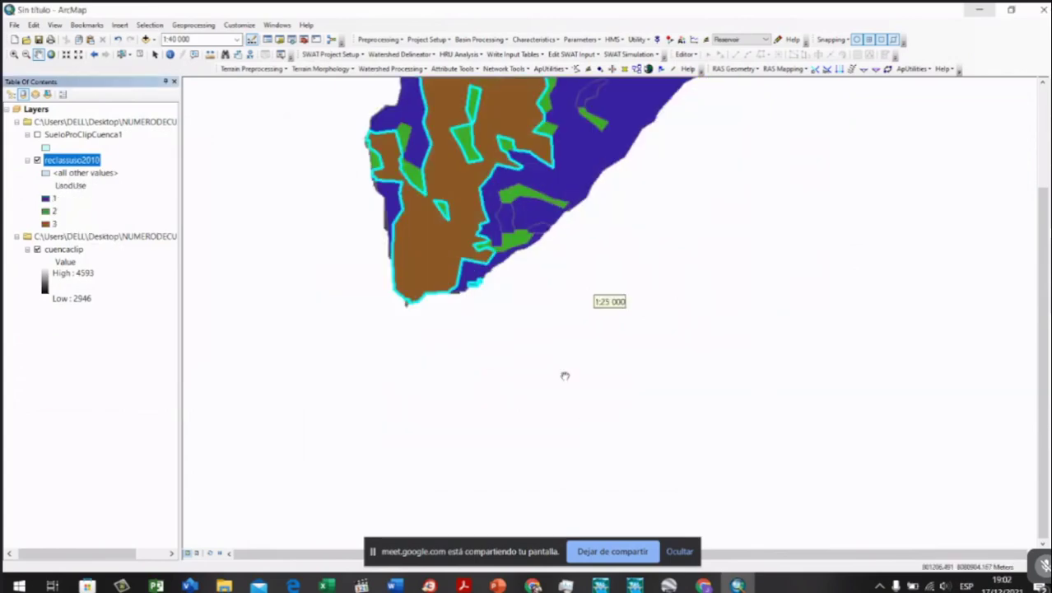
scroll(565, 375, "down", 2)
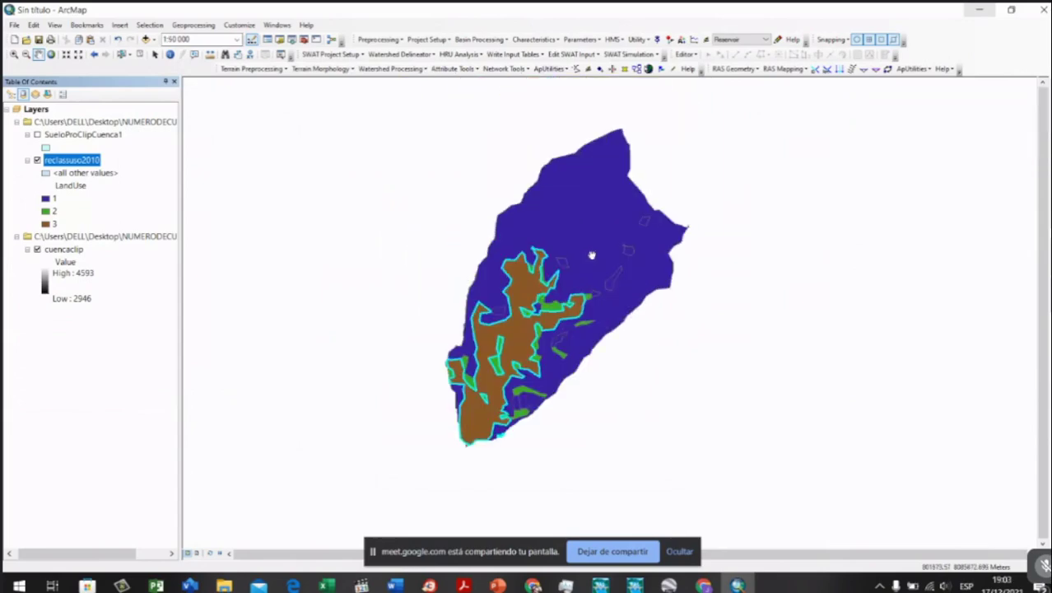
scroll(588, 257, "up", 2)
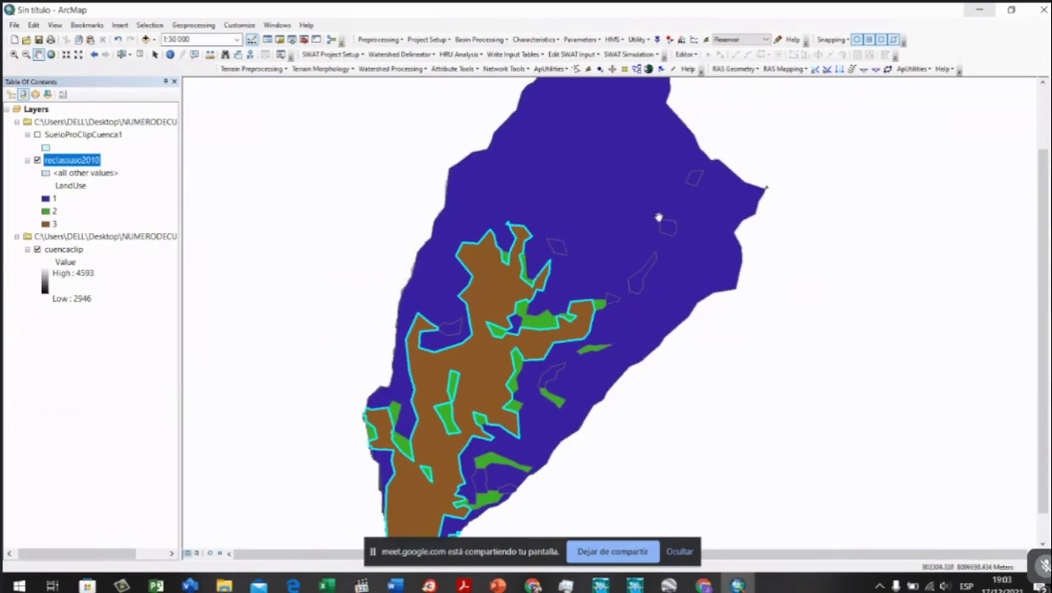
left_click(141, 55)
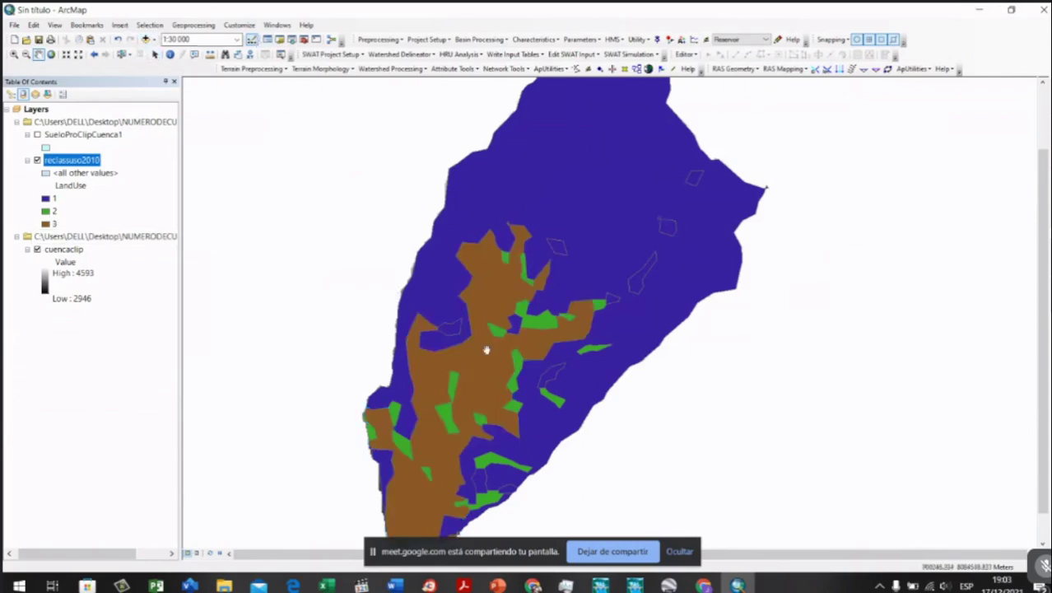
left_click_drag(487, 350, 497, 216)
scroll(507, 197, "up", 1)
scroll(570, 196, "down", 1)
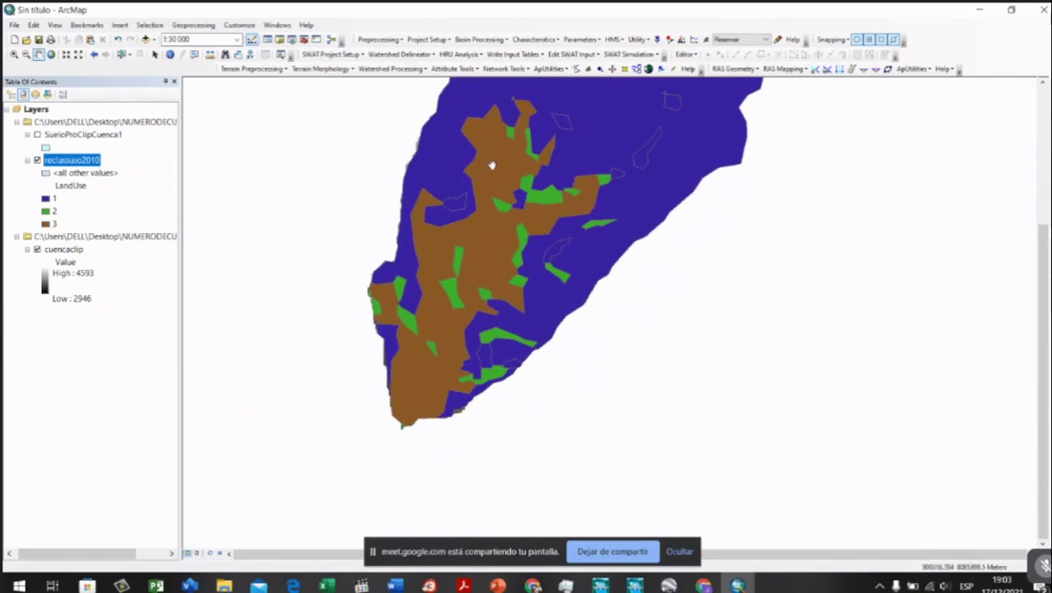
left_click_drag(481, 211, 500, 270)
scroll(518, 284, "up", 1)
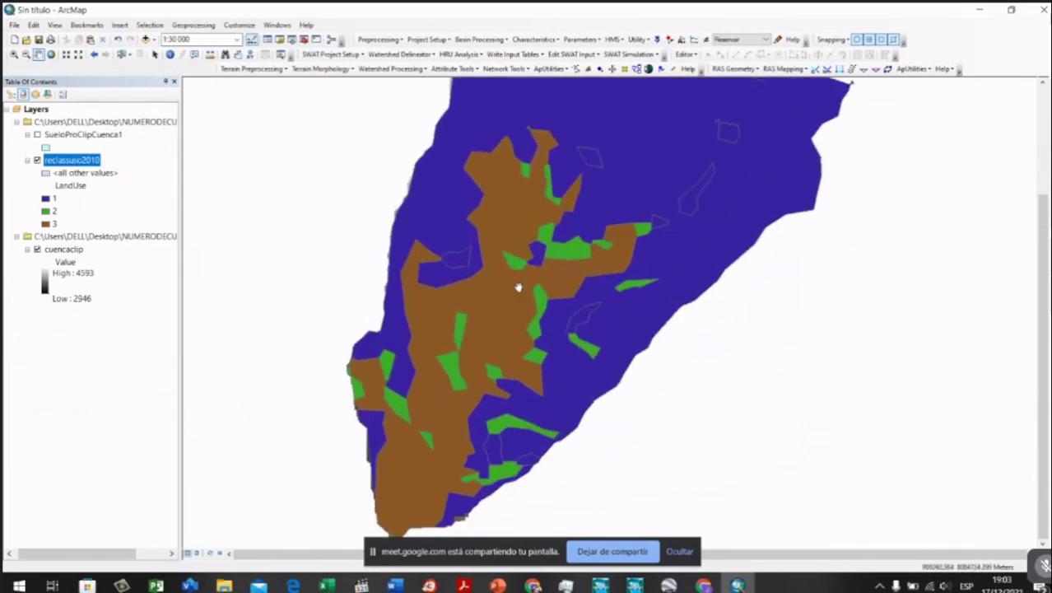
scroll(520, 288, "down", 2)
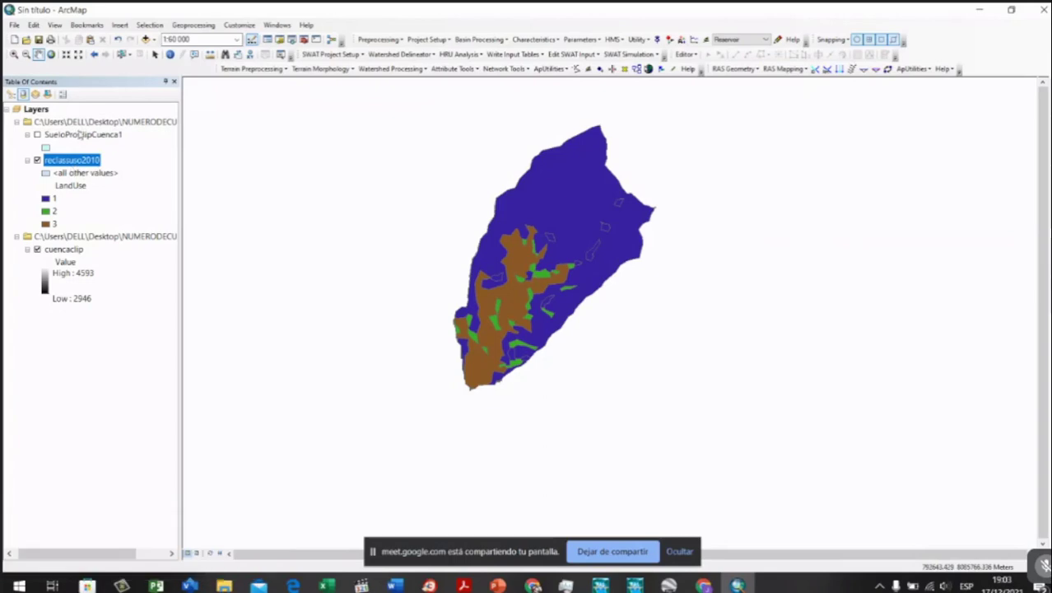
Step: Set up an Intersect with SueloProClipCuenca1 and reclassuso2010 as the input features
left_click(193, 26)
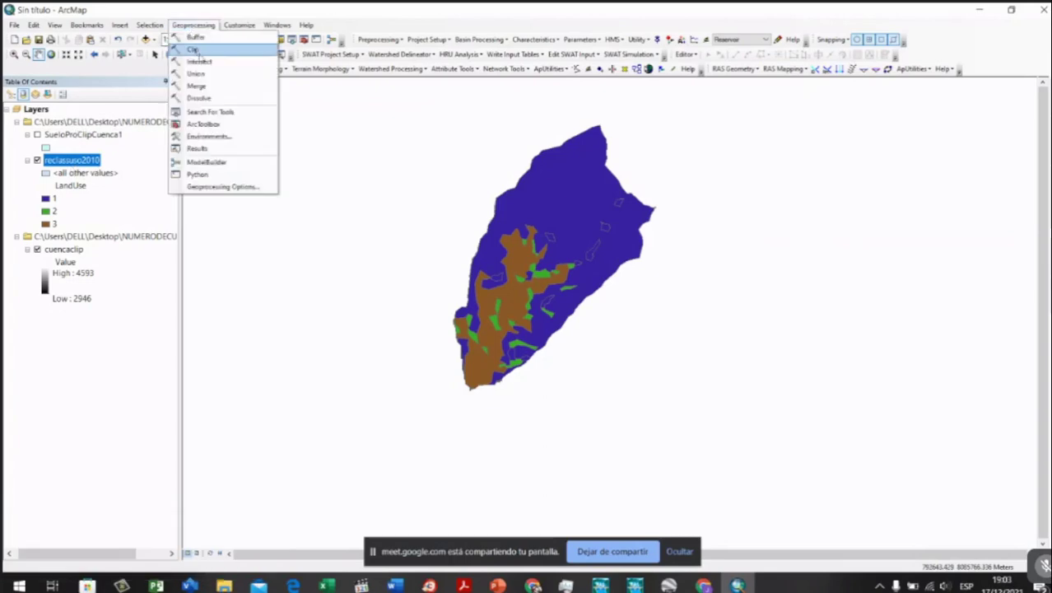
left_click(198, 61)
left_click(83, 134)
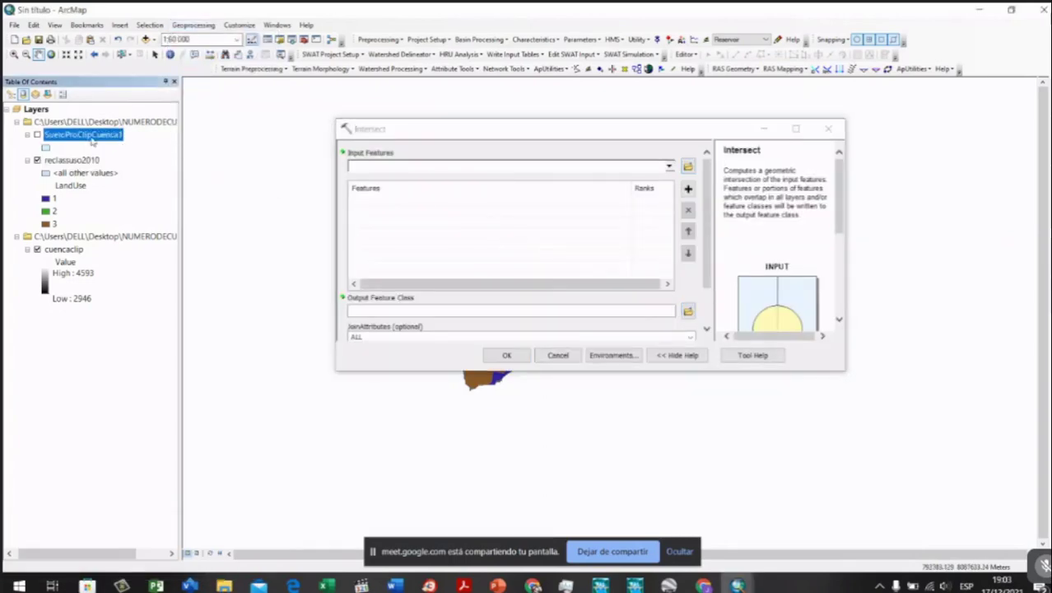
left_click_drag(95, 140, 432, 210)
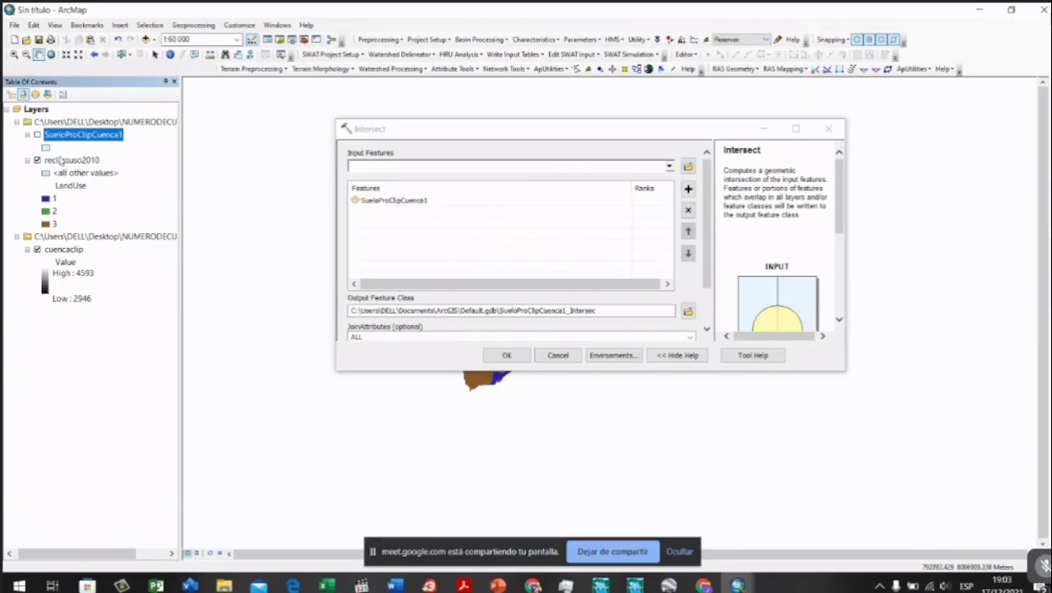
left_click_drag(66, 161, 411, 237)
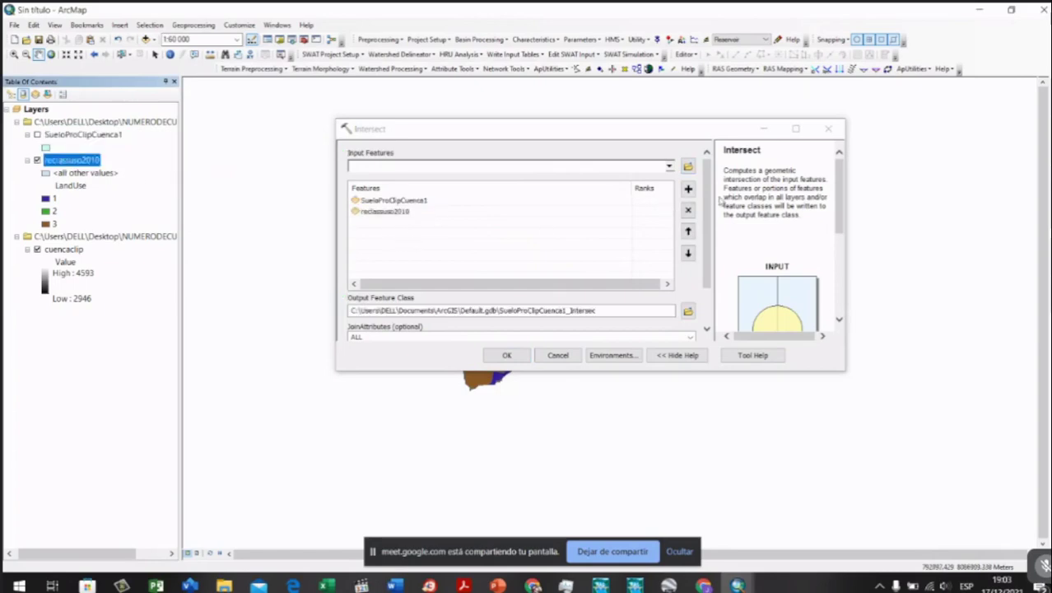
Step: Set the Intersect output to CN_Poly in the NUMERODECURVA Shapes folder and run the tool
scroll(711, 202, "down", 3)
left_click(688, 259)
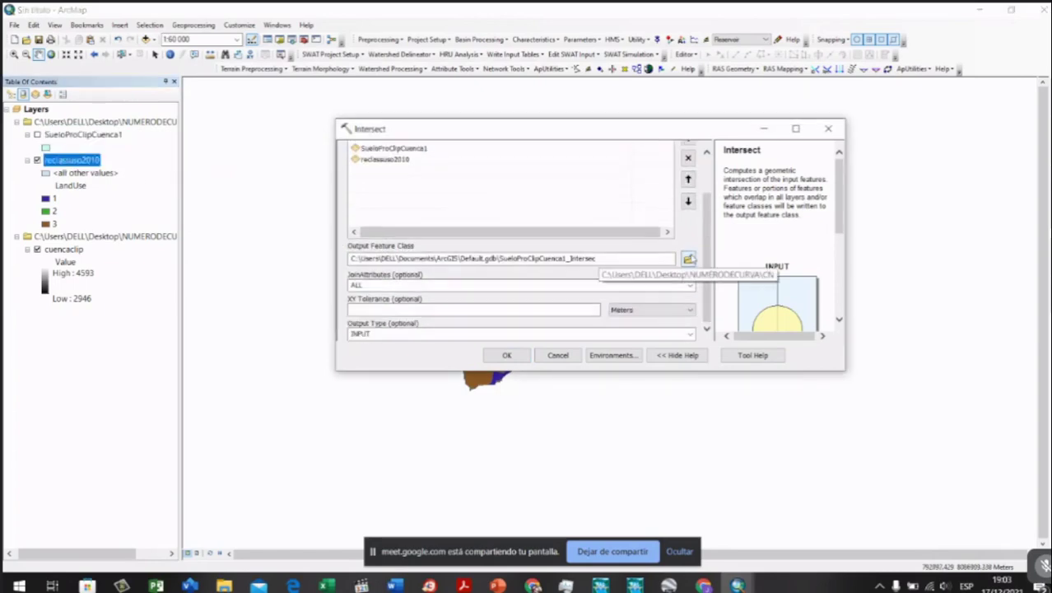
left_click(576, 161)
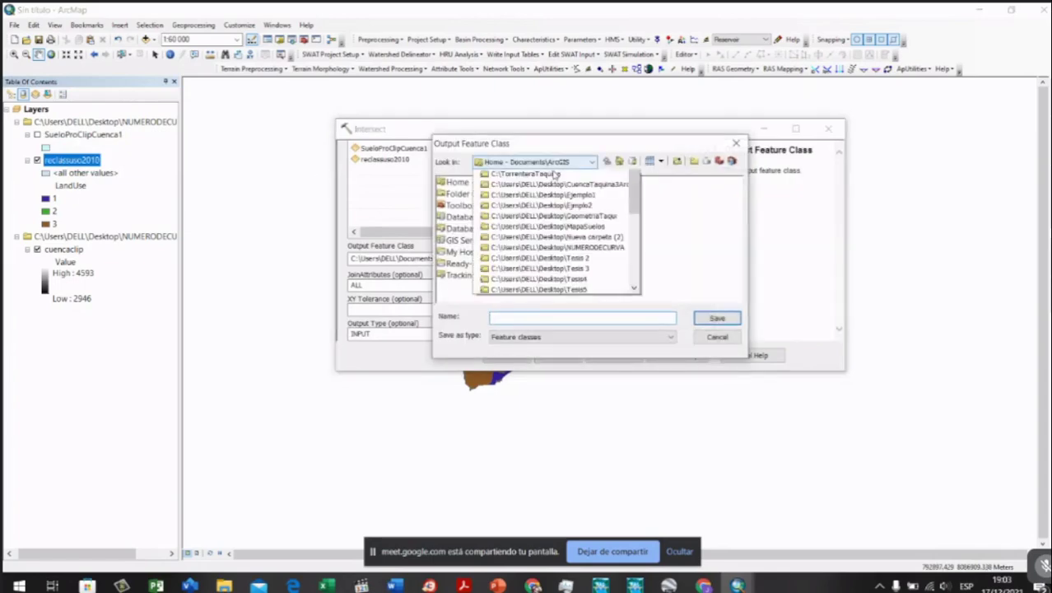
left_click(560, 311)
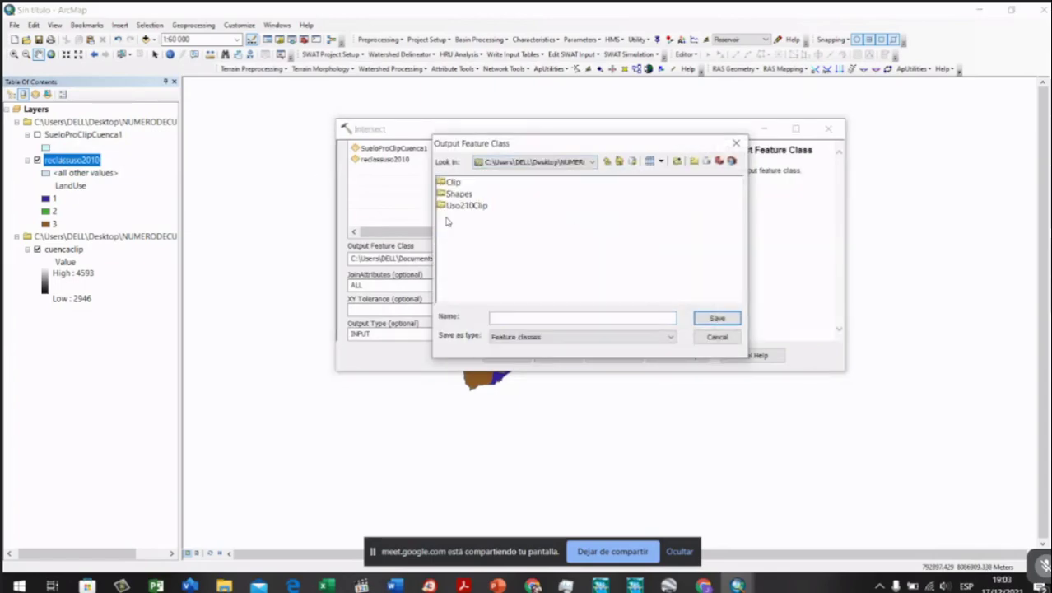
left_click(459, 195)
double_click(454, 194)
left_click(508, 319)
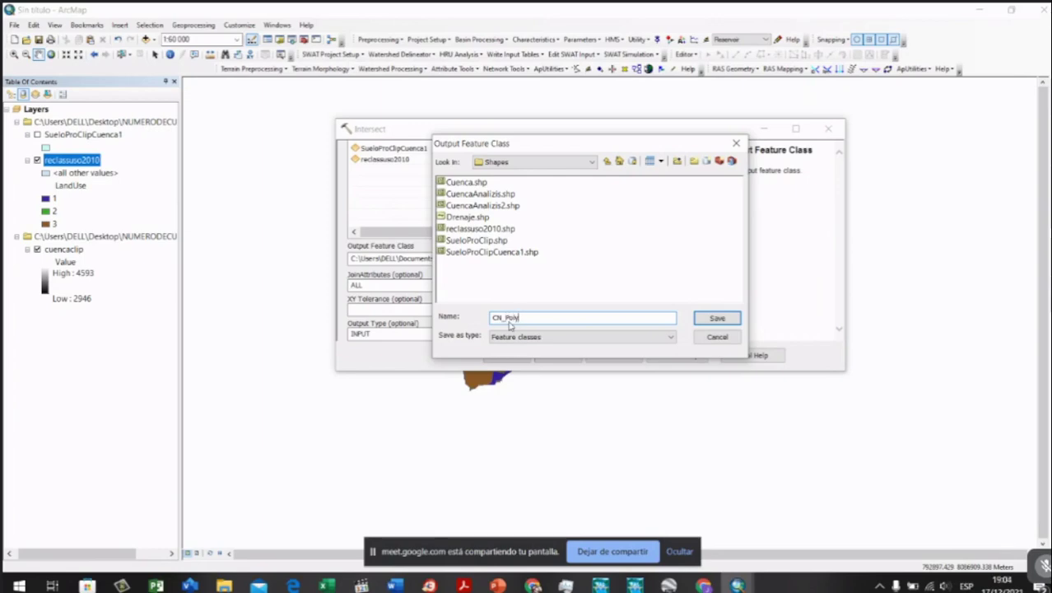
left_click(717, 318)
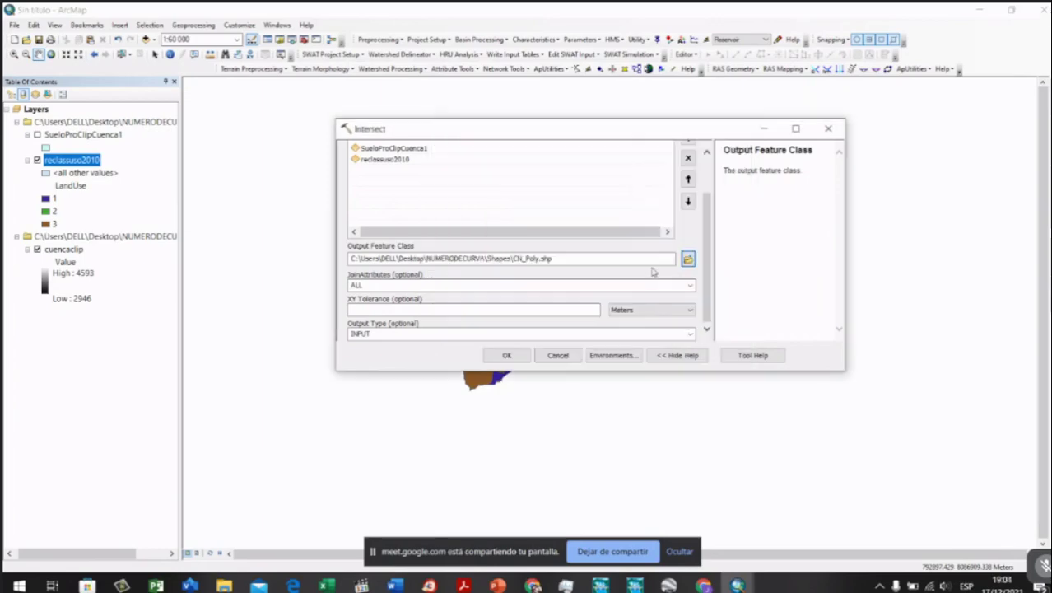
scroll(709, 259, "up", 3)
scroll(710, 259, "down", 3)
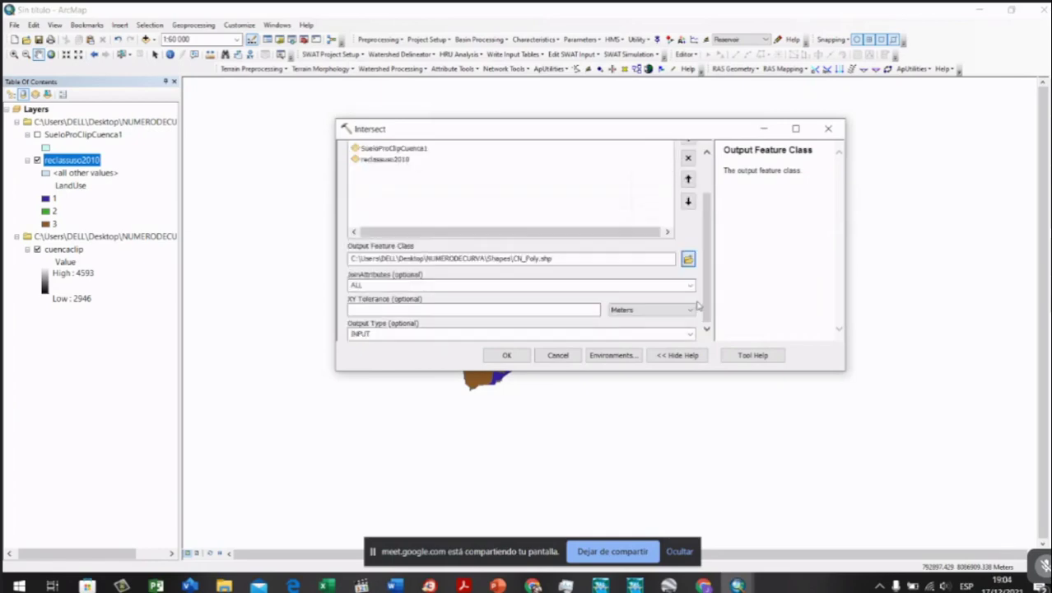
left_click(504, 356)
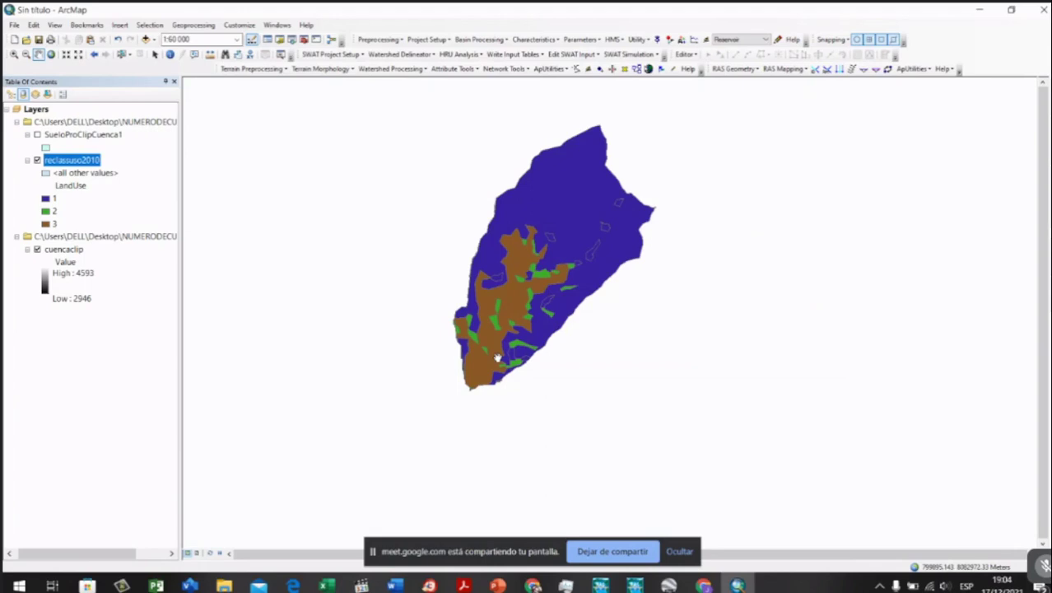
left_click(685, 552)
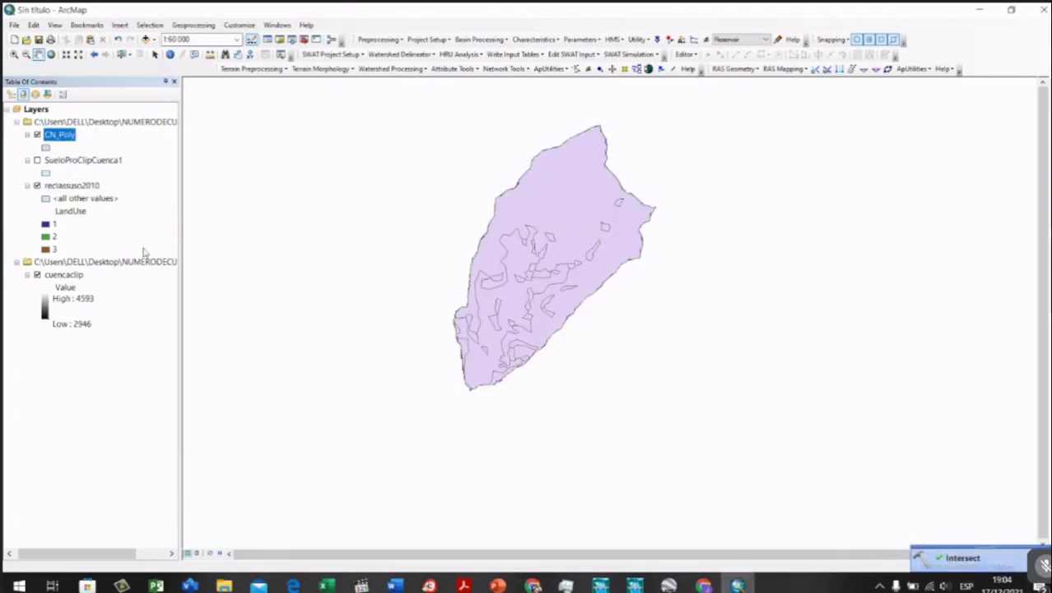
Step: Hide the reclassuso2010 layer and review the soil and land-use fields in CN_Poly's attribute table
left_click(38, 186)
right_click(63, 137)
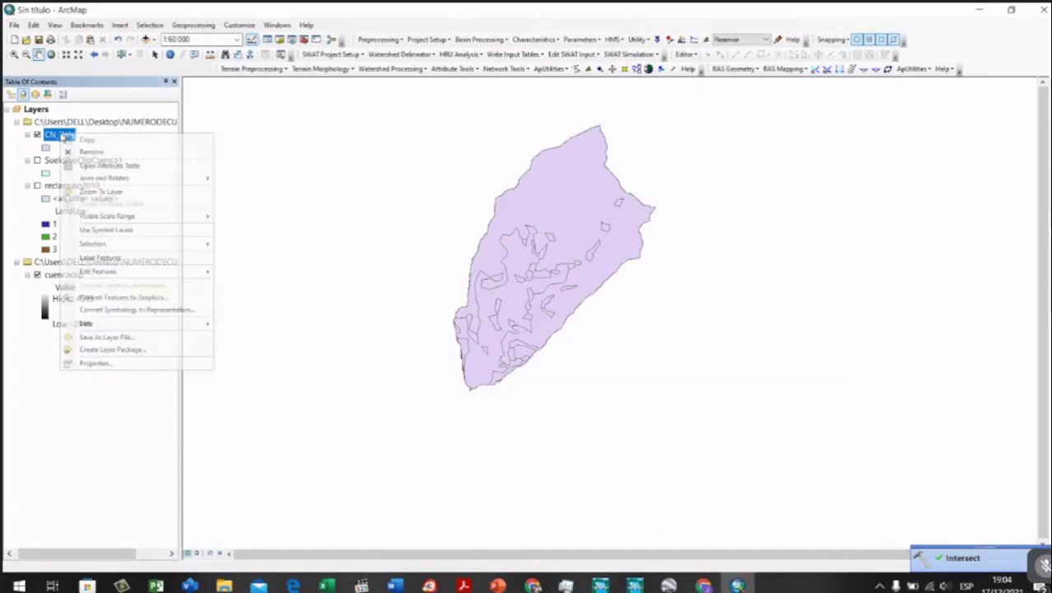
left_click(117, 166)
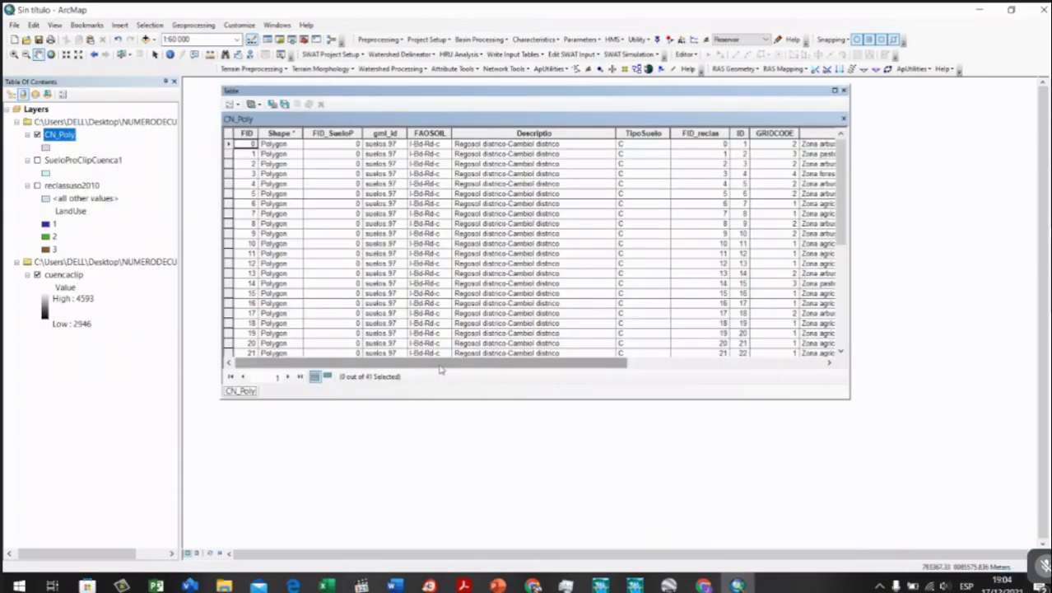
left_click_drag(444, 367, 610, 333)
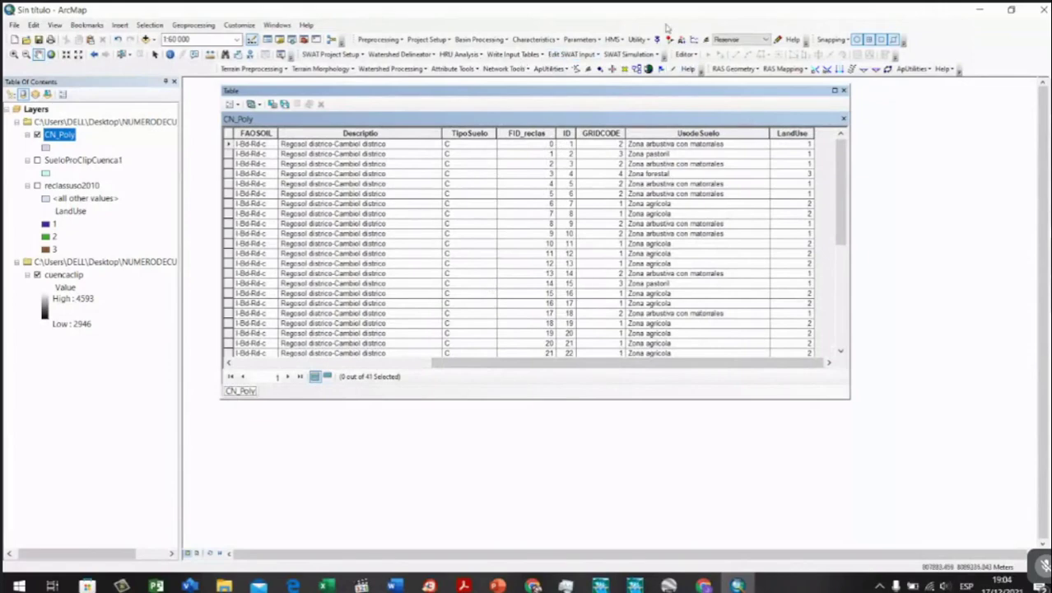
Step: Add a Text field named SoilCode with length 50 to the CN_Poly table and narrow its column
left_click(232, 104)
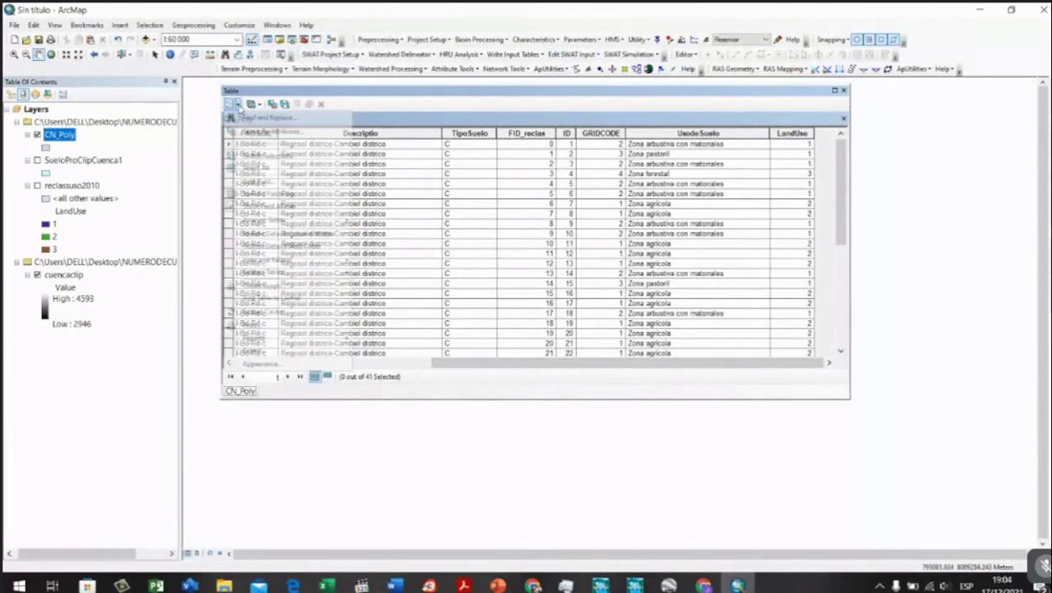
left_click(259, 180)
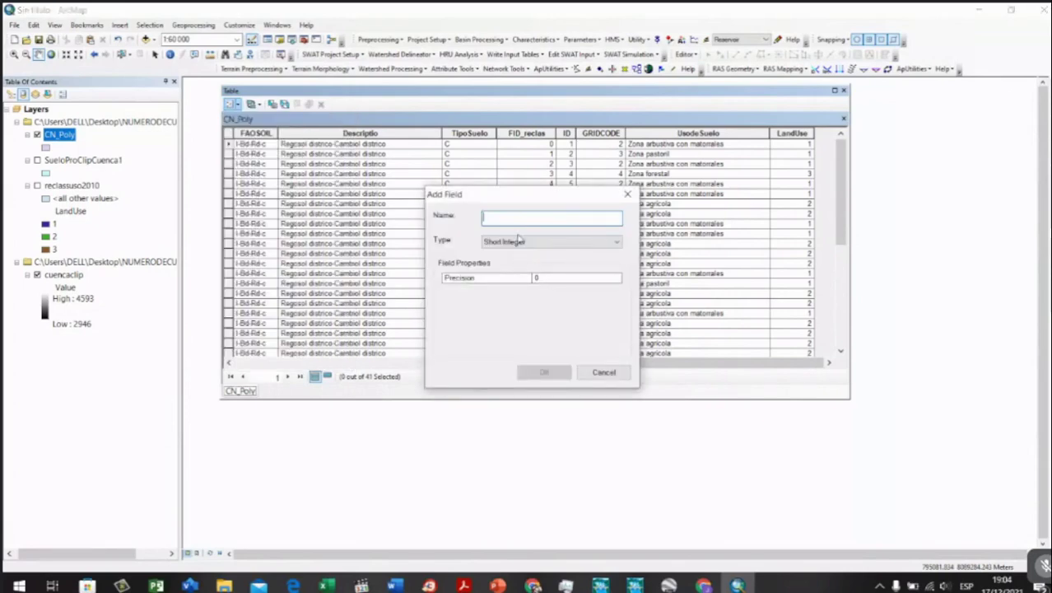
type("SoilCode")
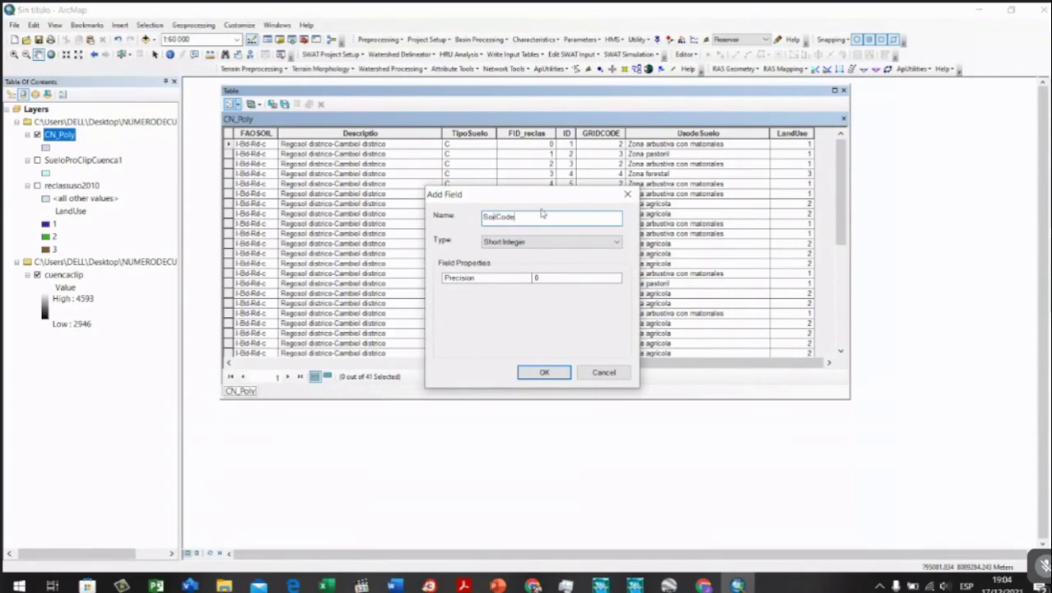
left_click(529, 243)
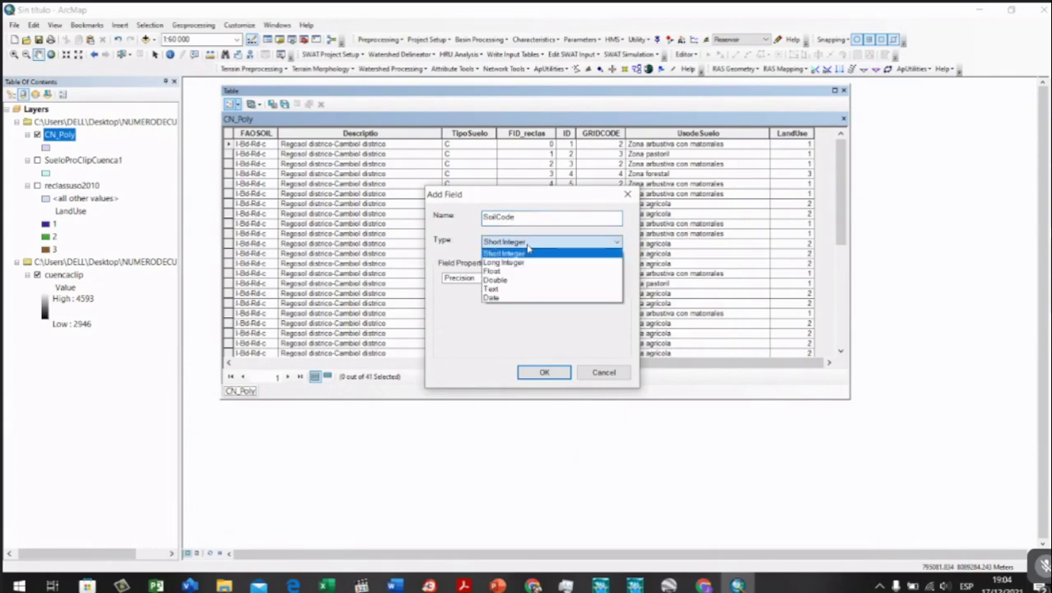
left_click(511, 290)
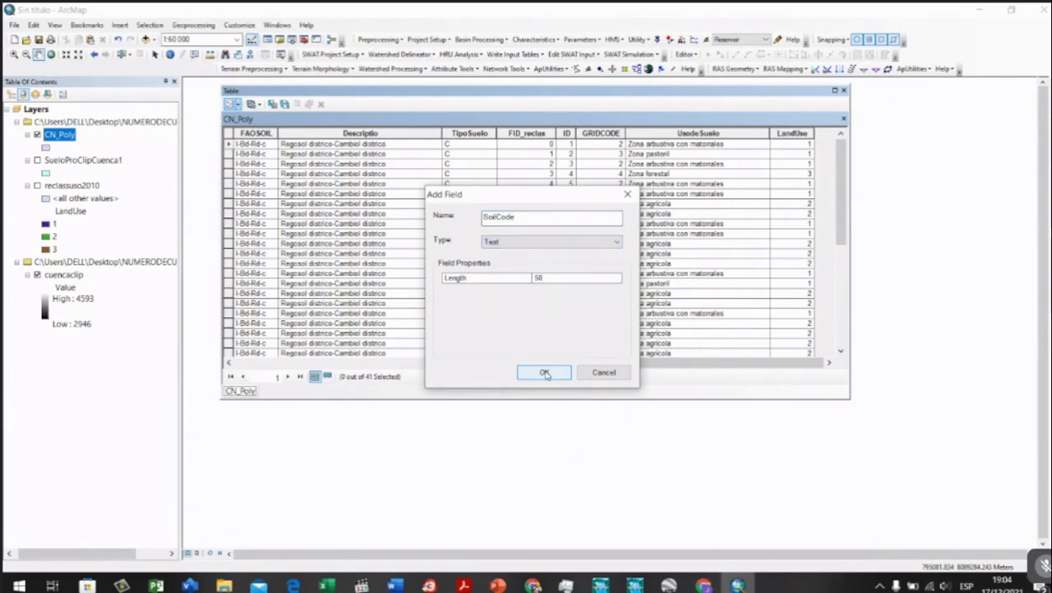
left_click(544, 372)
left_click_drag(552, 362, 746, 360)
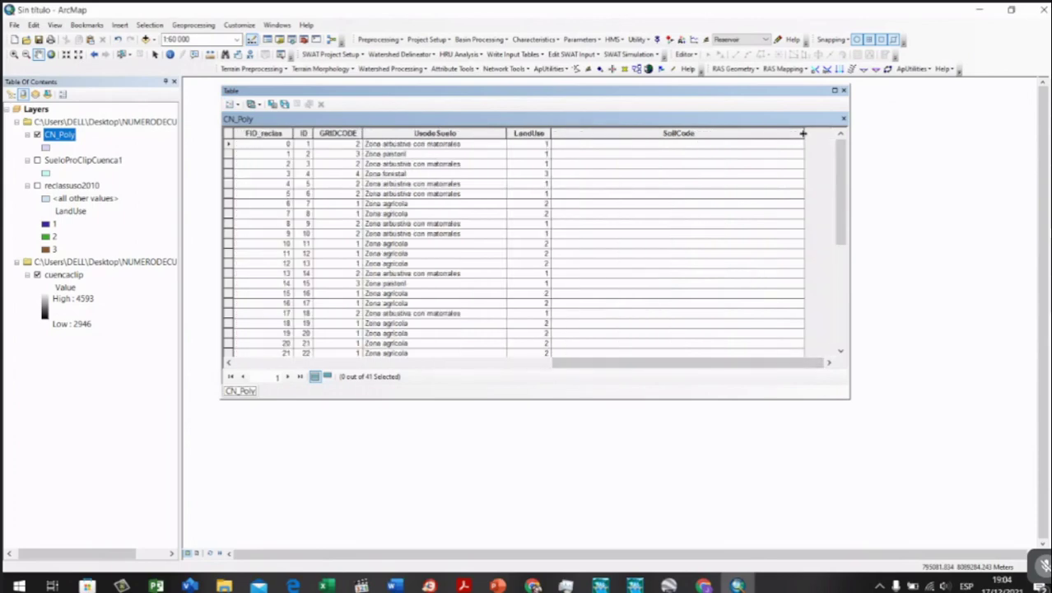
left_click_drag(803, 132, 758, 134)
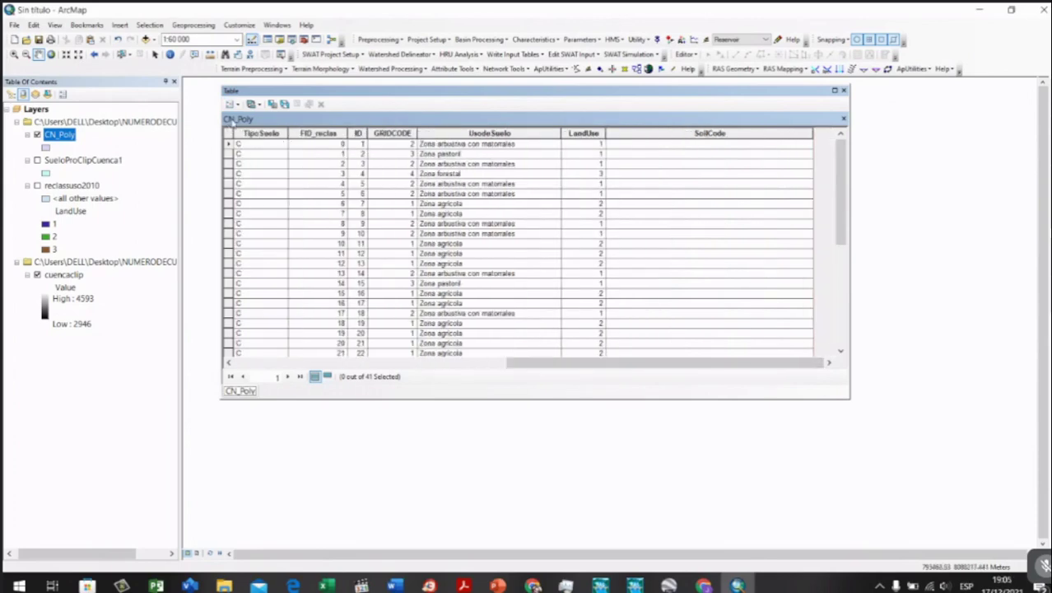
Step: Add a Double field named Pcta to the CN_Poly attribute table
left_click(231, 104)
left_click(272, 183)
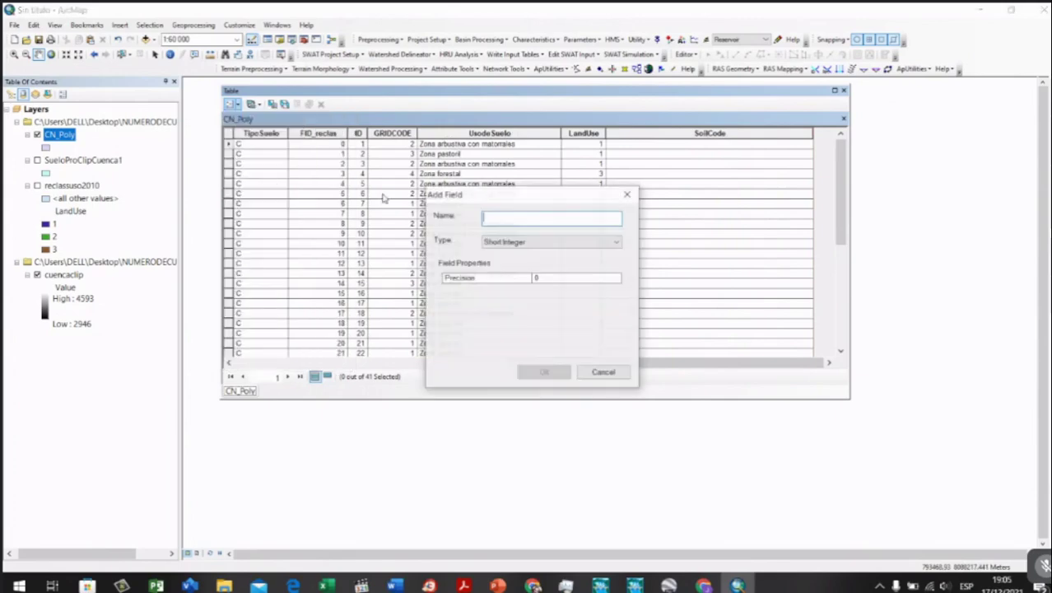
type("Pcla")
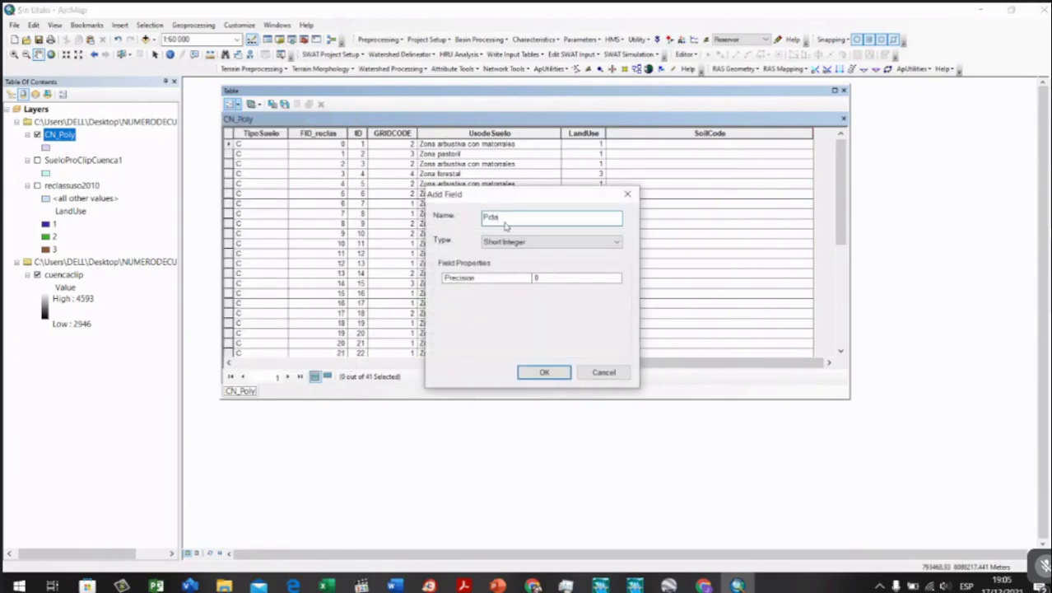
left_click(559, 242)
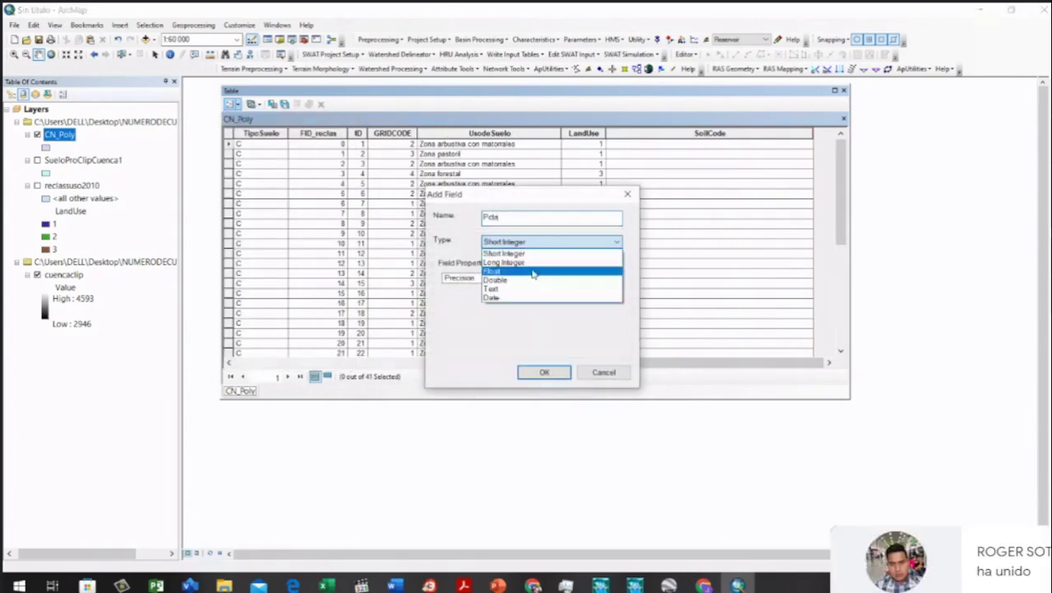
left_click(539, 282)
left_click(543, 371)
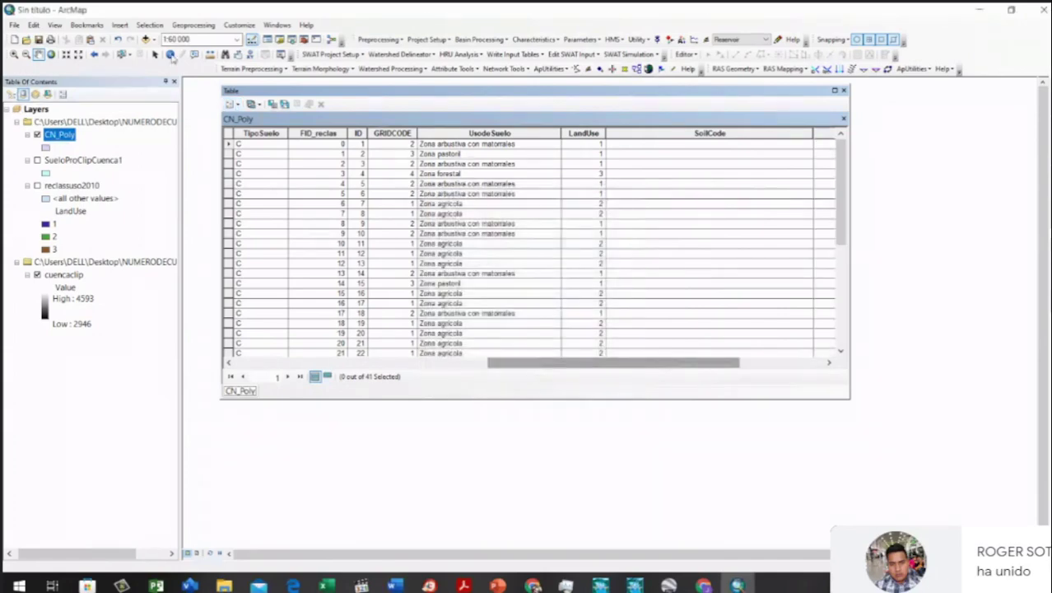
Step: Add a Double field named Pctb to the CN_Poly attribute table
left_click(232, 104)
left_click(277, 182)
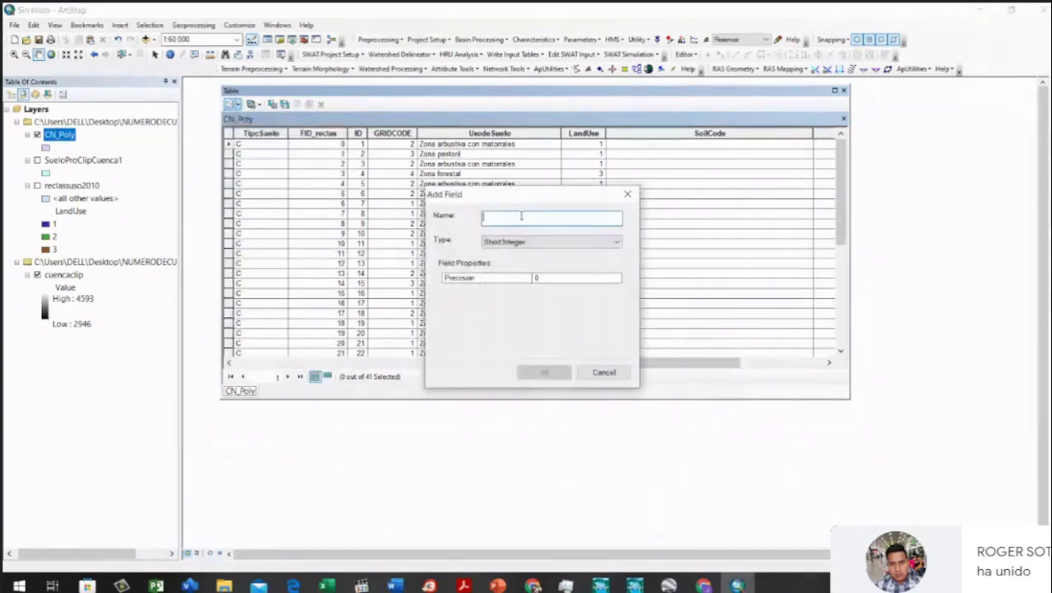
type("Pctb")
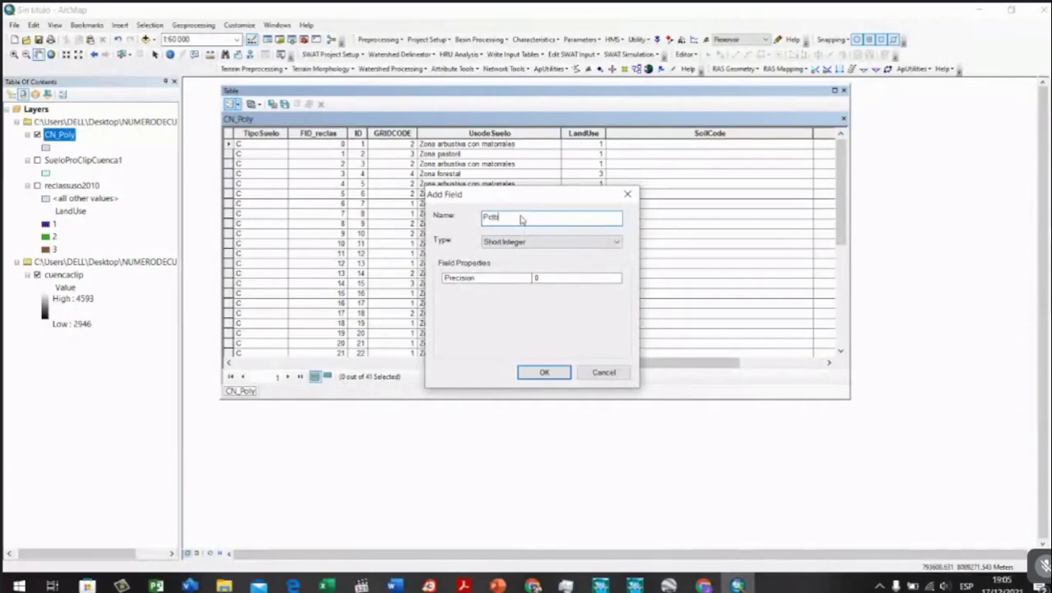
left_click(527, 242)
left_click(527, 282)
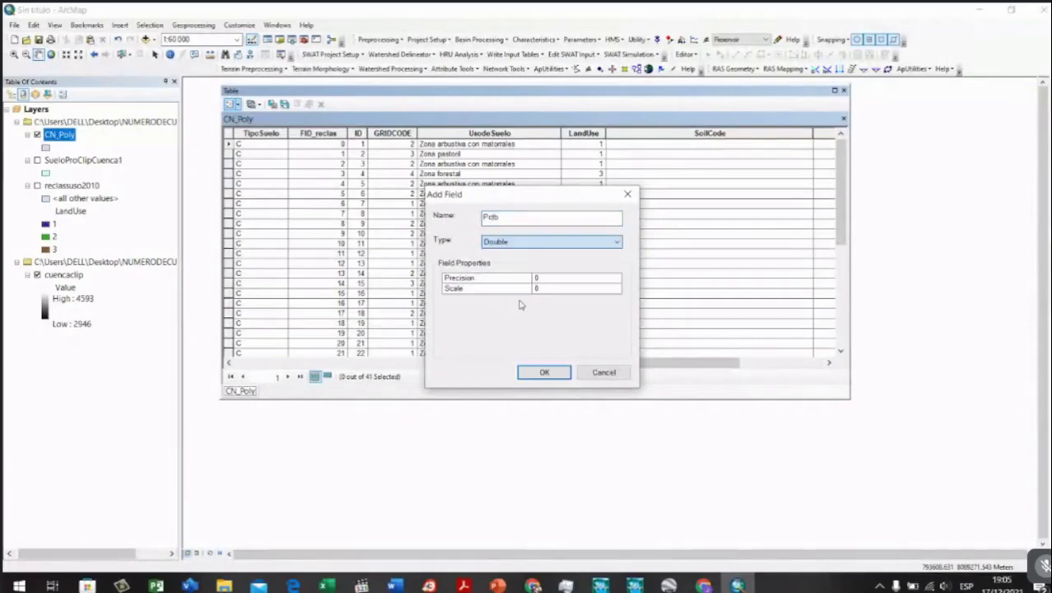
left_click(529, 371)
Step: Add a Double field named Pctc to the CN_Poly attribute table
left_click(233, 105)
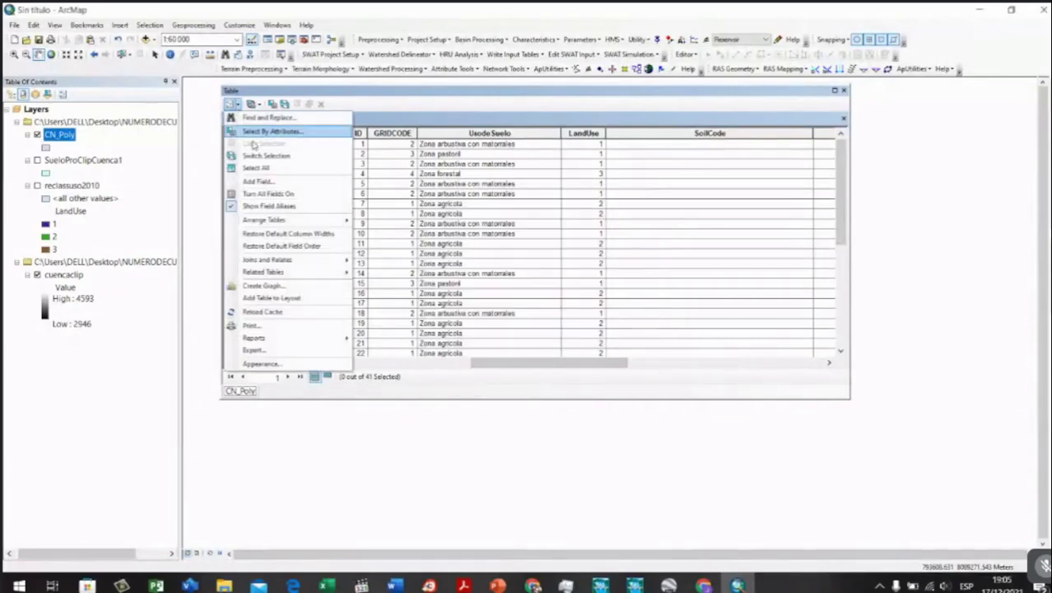
left_click(251, 181)
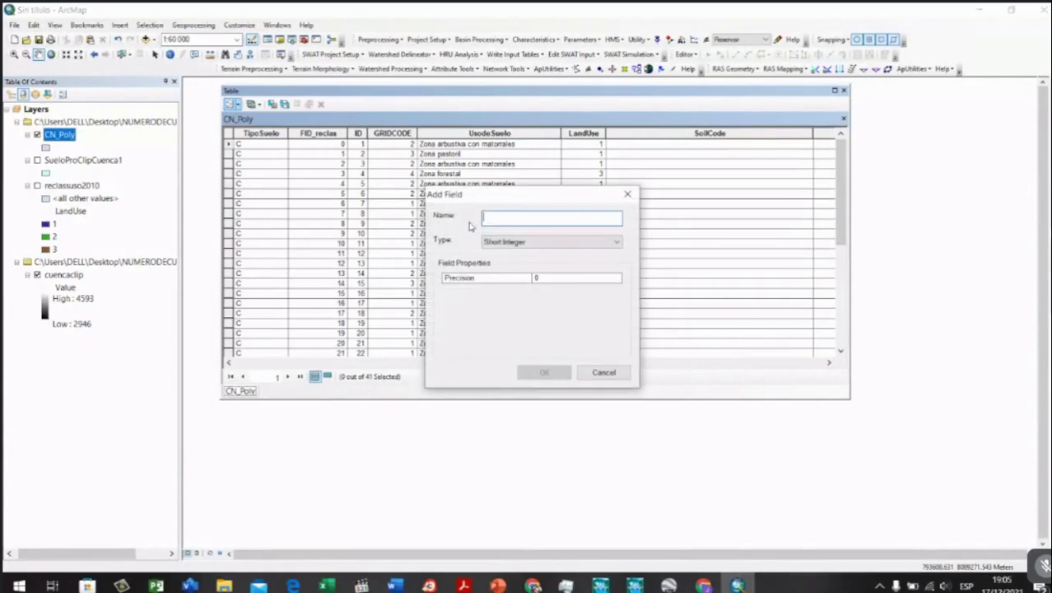
type("Pcto")
left_click(526, 242)
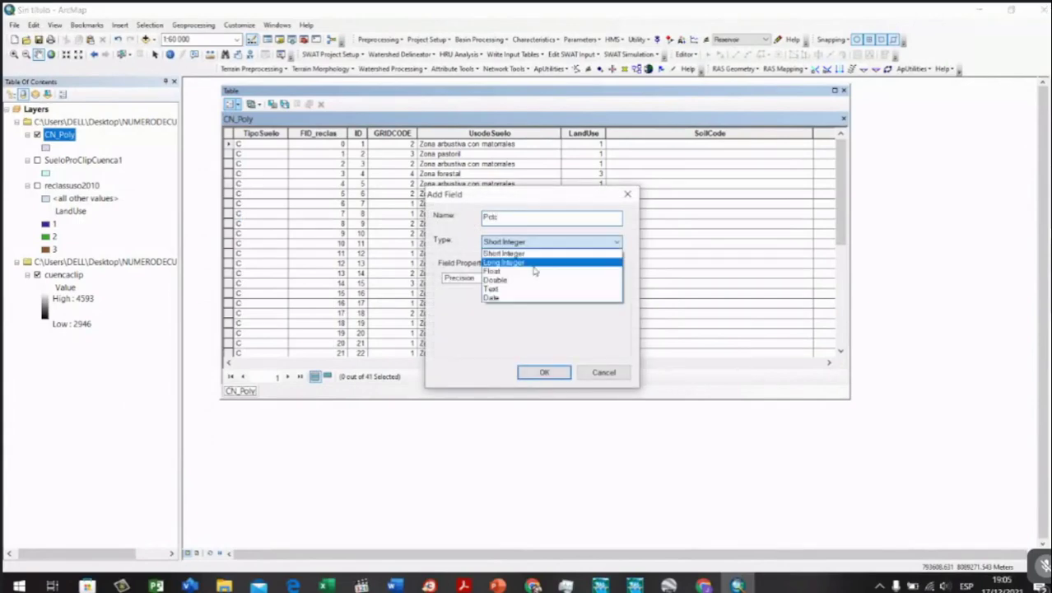
left_click(531, 280)
left_click(544, 371)
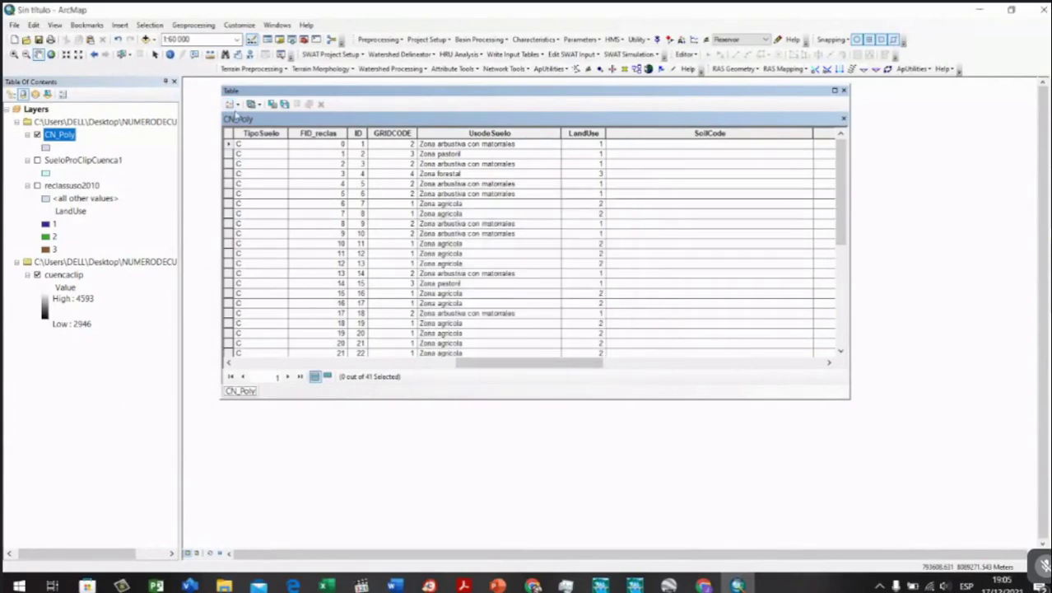
Step: Add a Double field named Pctd to the CN_Poly table and check the new percentage fields
left_click(233, 105)
left_click(251, 182)
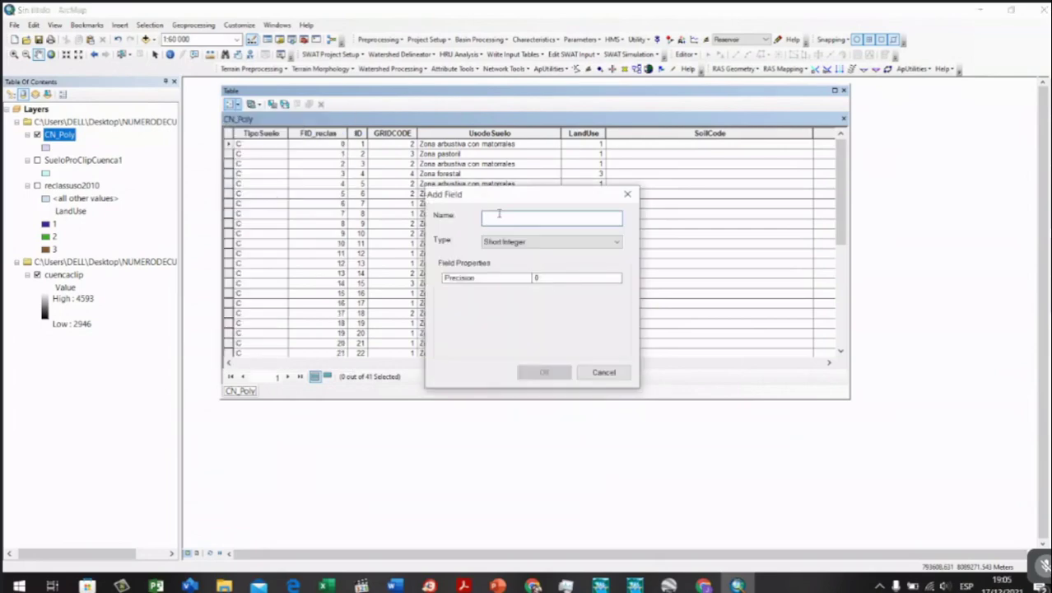
type("Pctd")
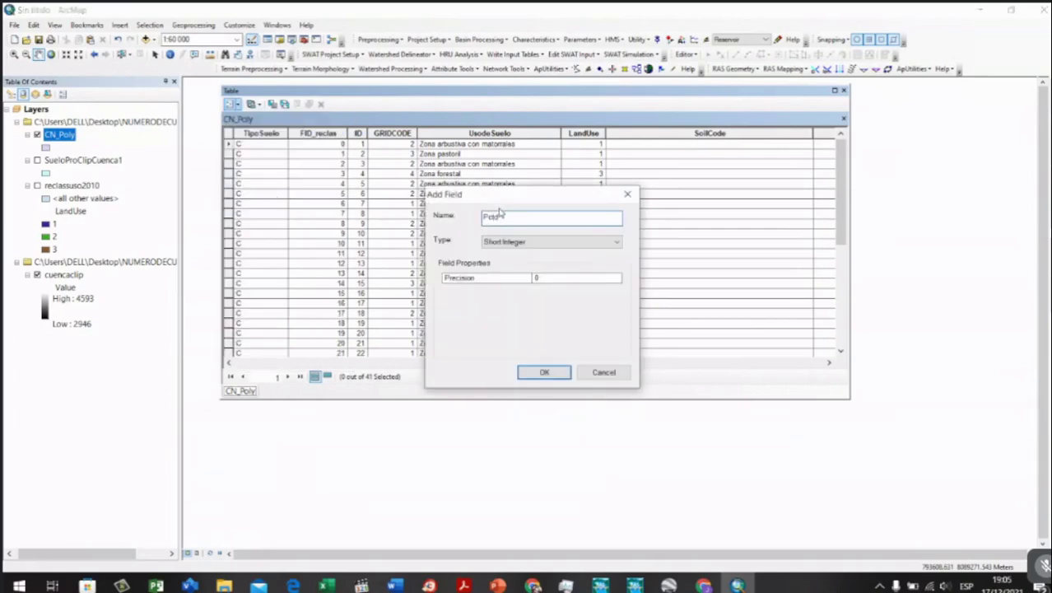
left_click(504, 239)
left_click(530, 280)
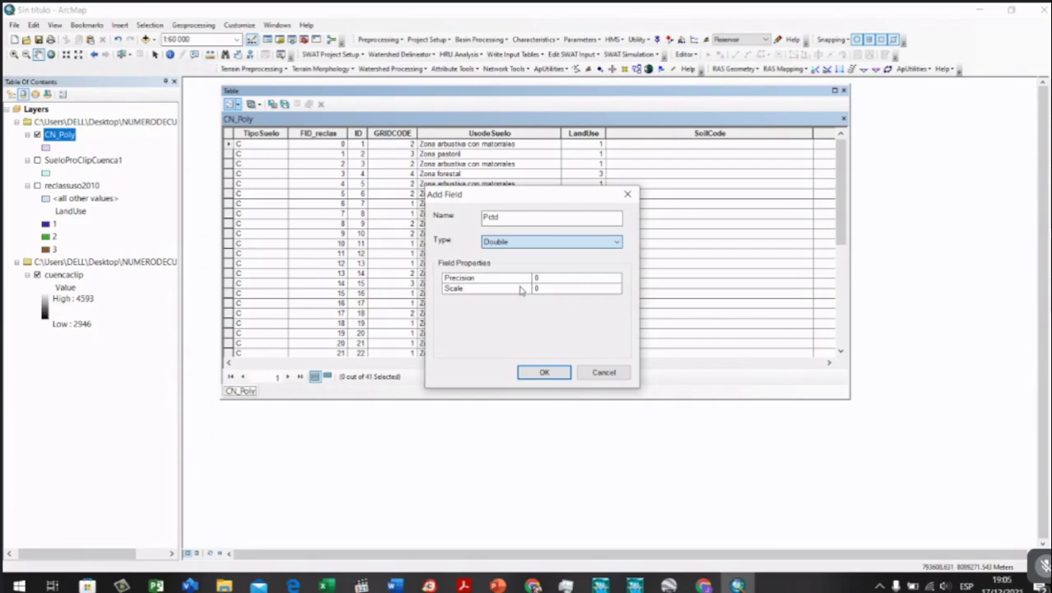
left_click(543, 371)
left_click_drag(549, 359, 844, 369)
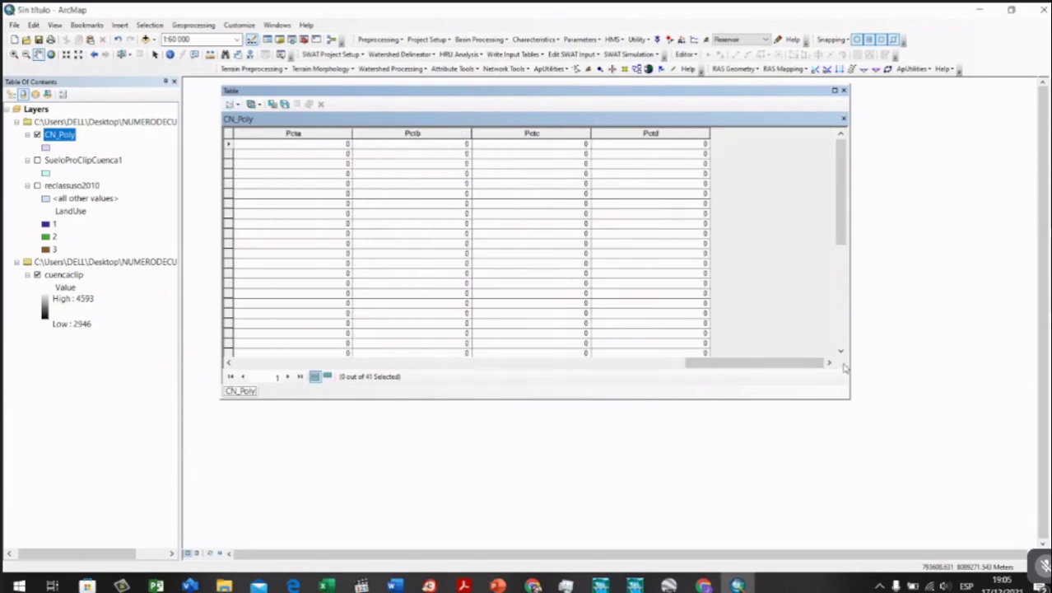
Step: Calculate the SoilCode field with the Field Calculator, assigning the text value "C" to every CN_Poly record
left_click_drag(807, 362, 669, 363)
left_click(547, 133)
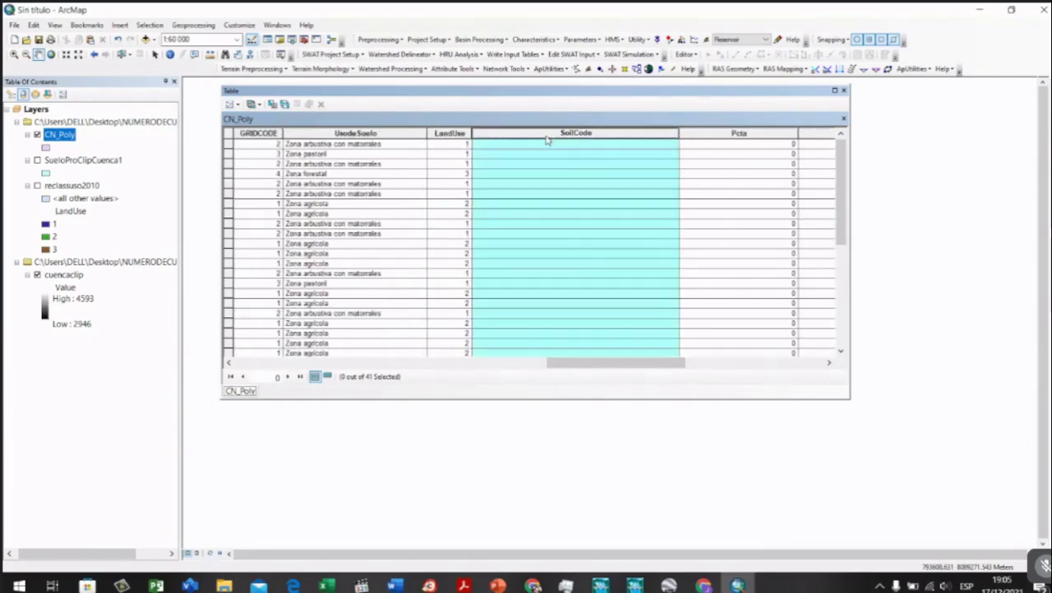
right_click(547, 135)
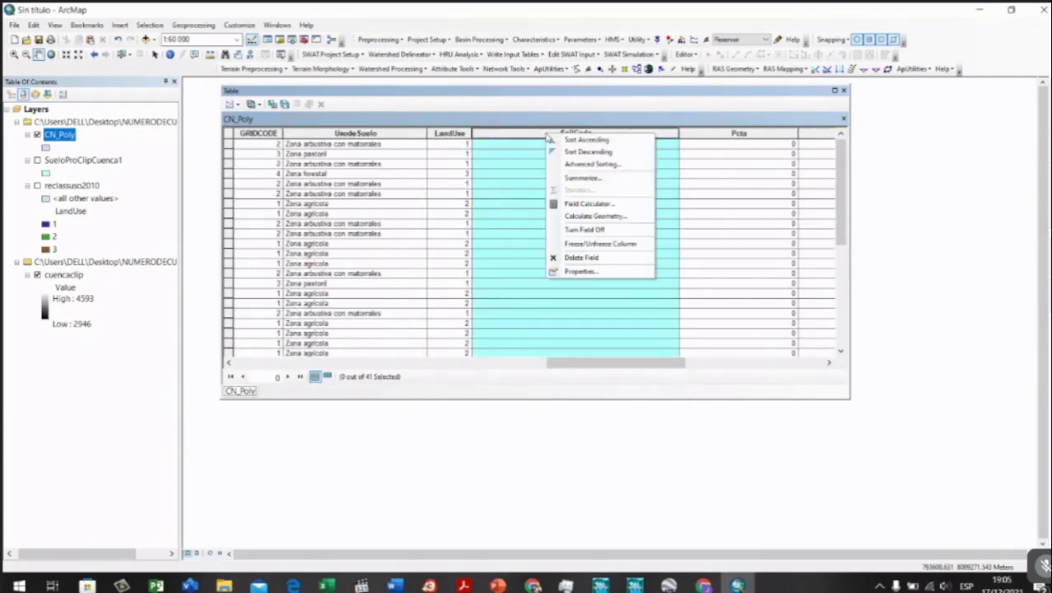
left_click(599, 203)
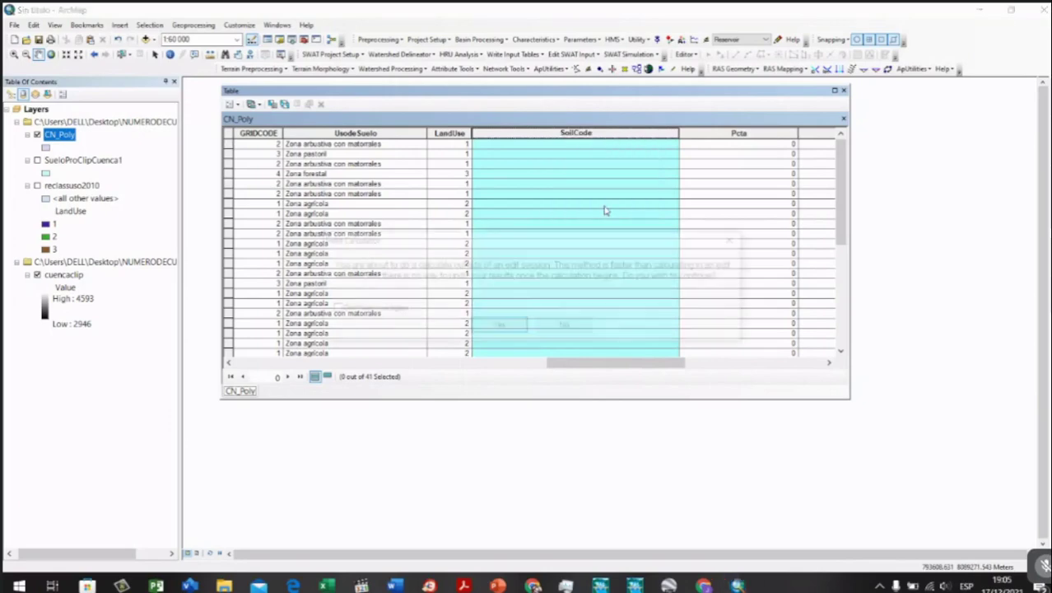
left_click(500, 327)
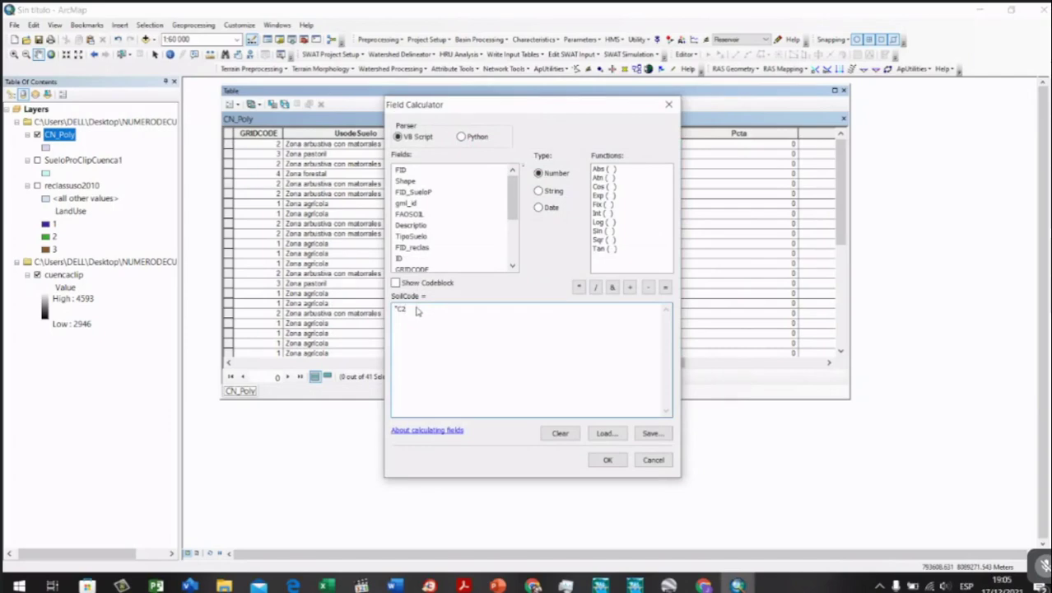
left_click(607, 459)
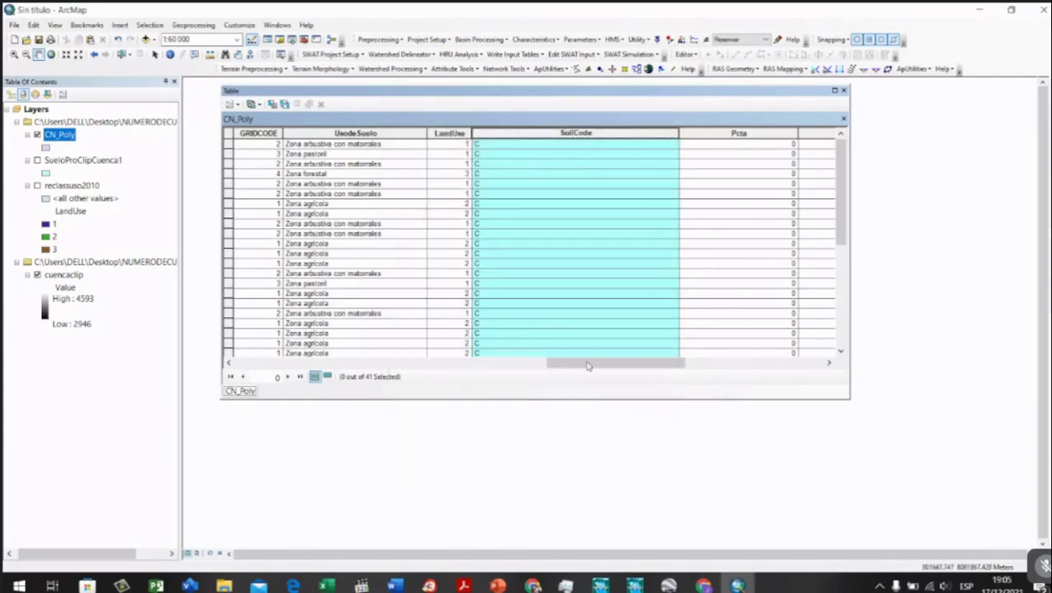
Step: View the percentage fields beside SoilCode and move the table off the map to inspect the CN_Poly polygons
left_click_drag(587, 363, 704, 350)
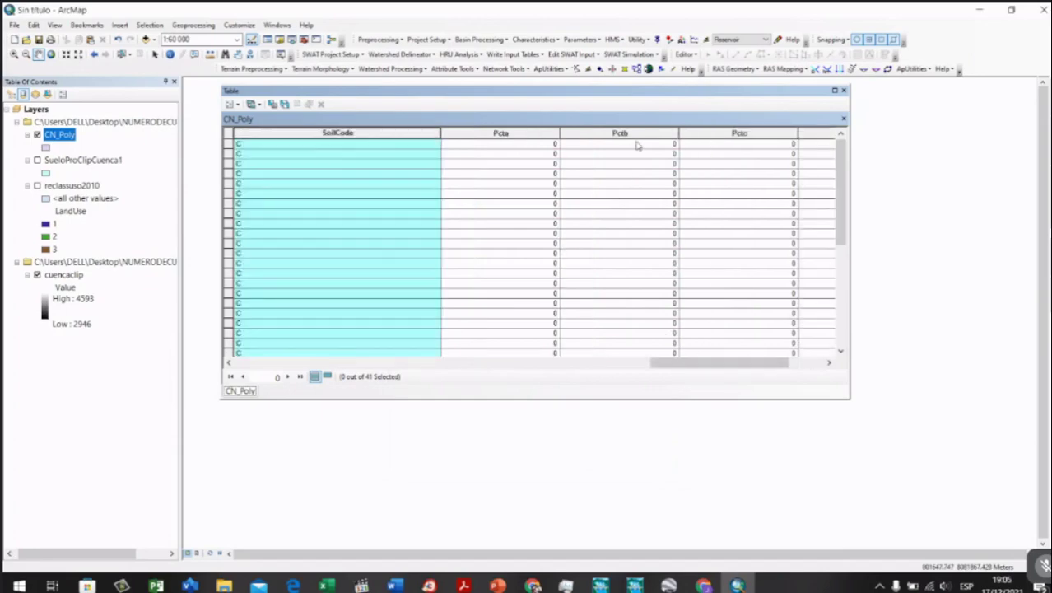
left_click_drag(549, 92, 611, 314)
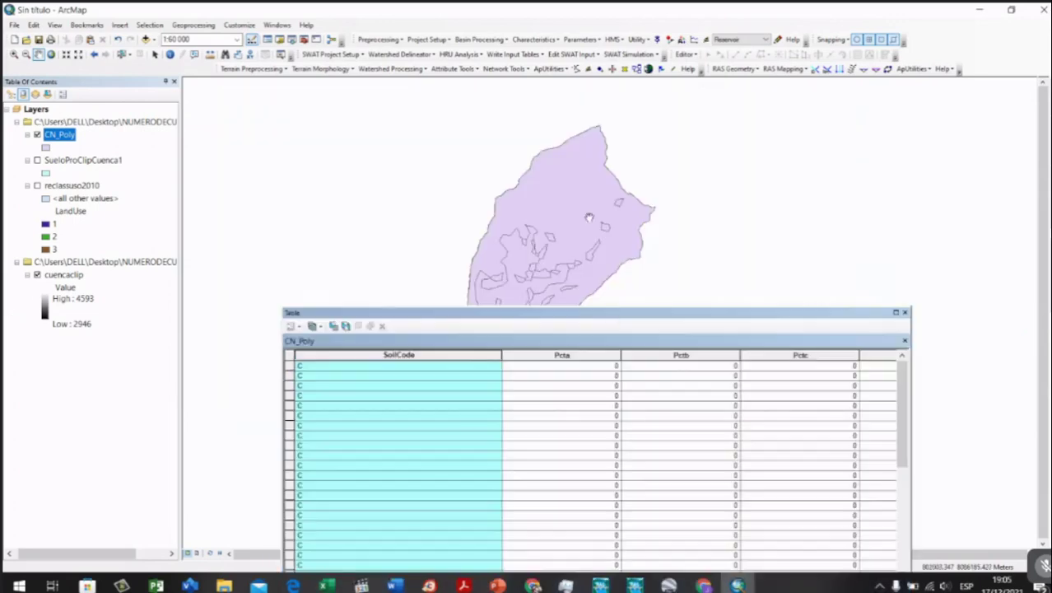
scroll(600, 131, "up", 1)
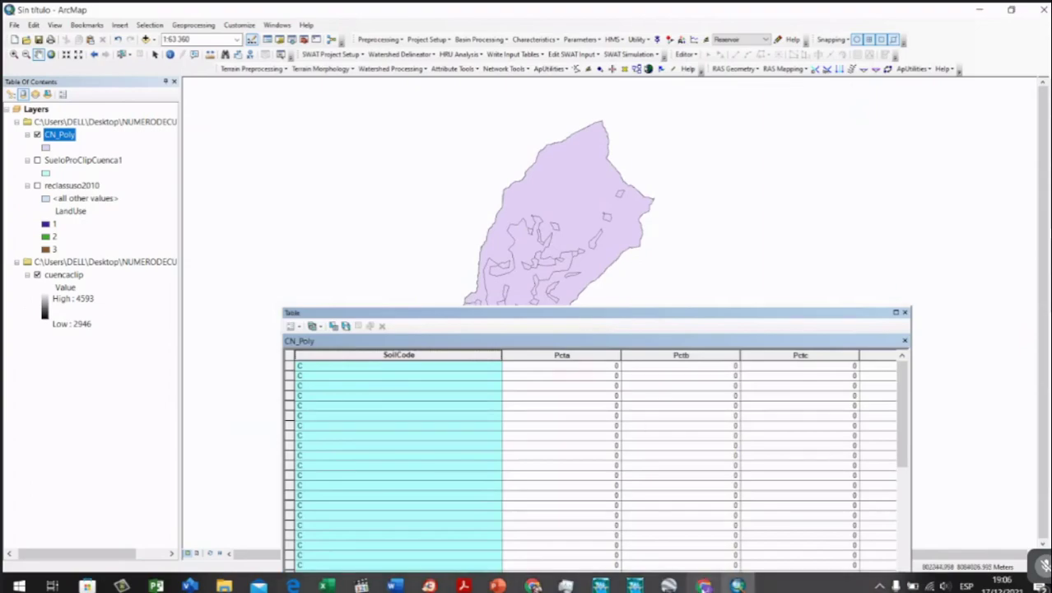
Step: Switch to the Google Meet call, admit the waiting participant, and return to ArcMap
left_click(704, 585)
left_click(683, 147)
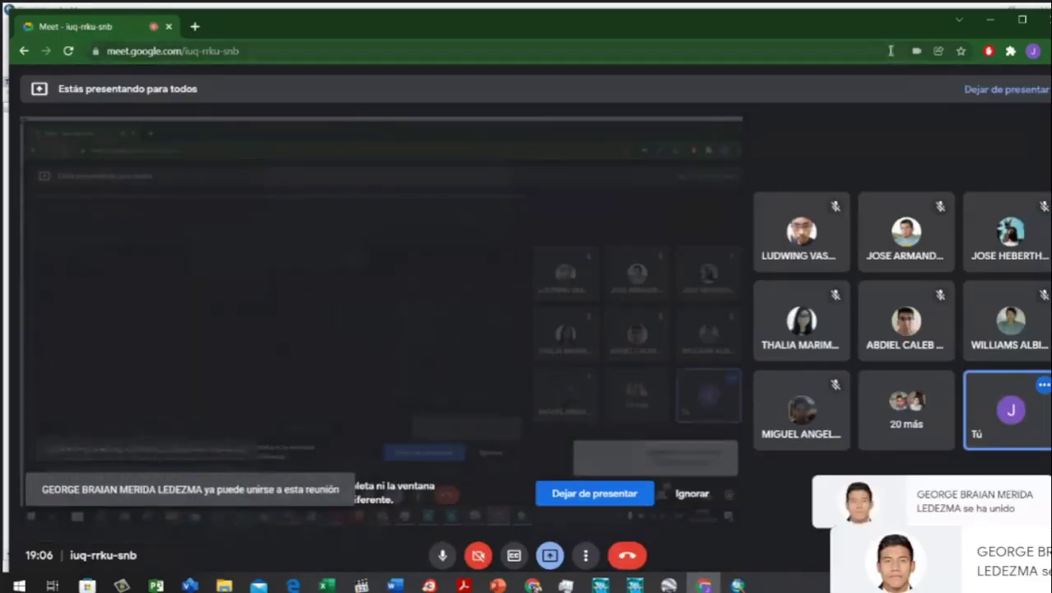
left_click(990, 19)
Step: Inspect the whole CN_Poly basin on the map and its remaining table records, and close the attribute table
left_click_drag(571, 233, 568, 165)
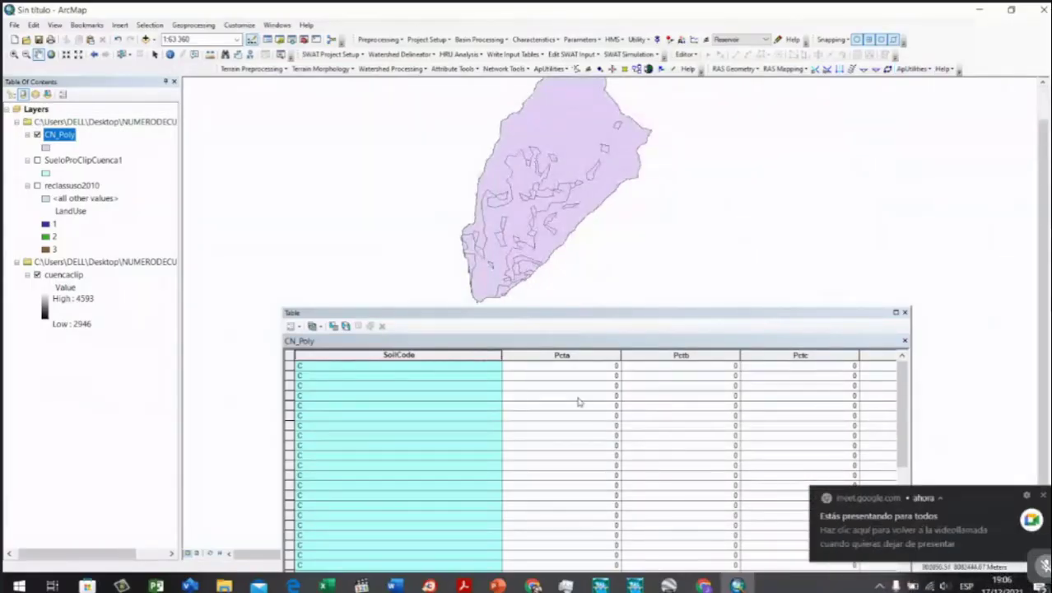
scroll(532, 367, "down", 5)
left_click_drag(435, 321, 526, 95)
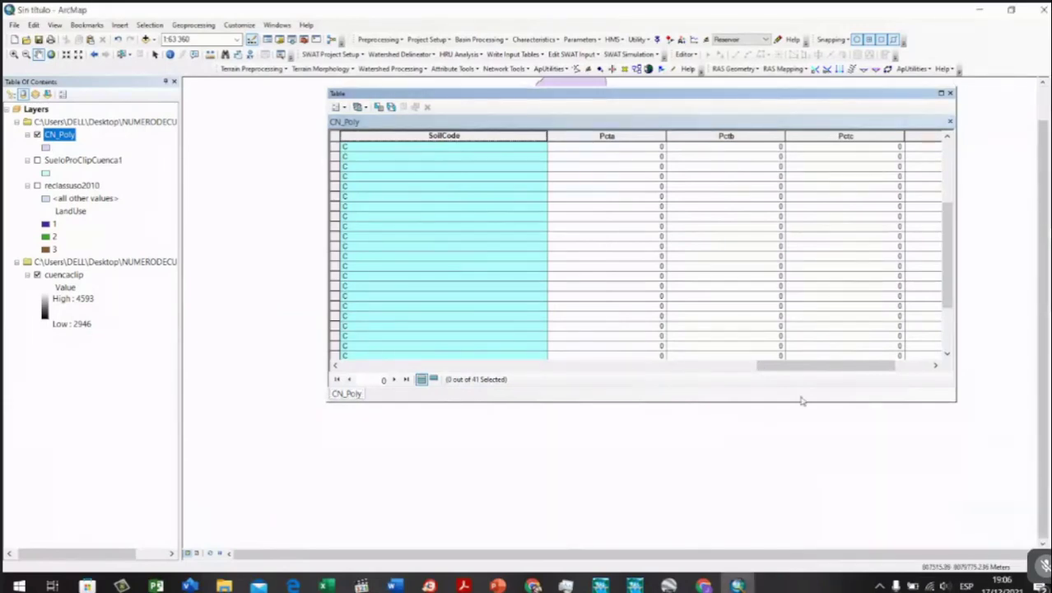
left_click(737, 207)
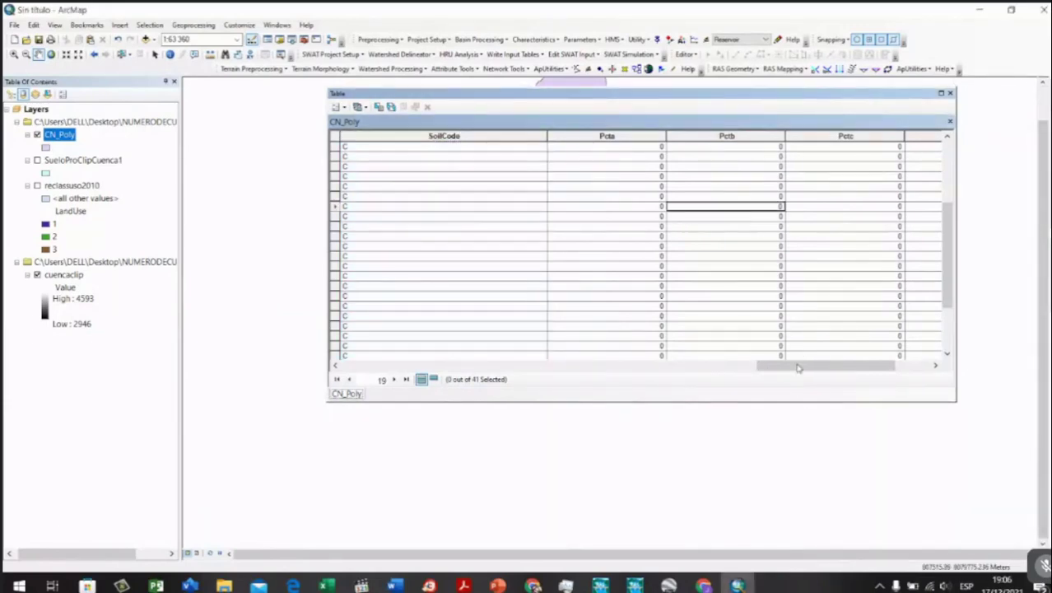
left_click(950, 93)
Step: Reopen the CN_Poly attribute table and review the UsodeSuelo land-use class of its first records
right_click(56, 137)
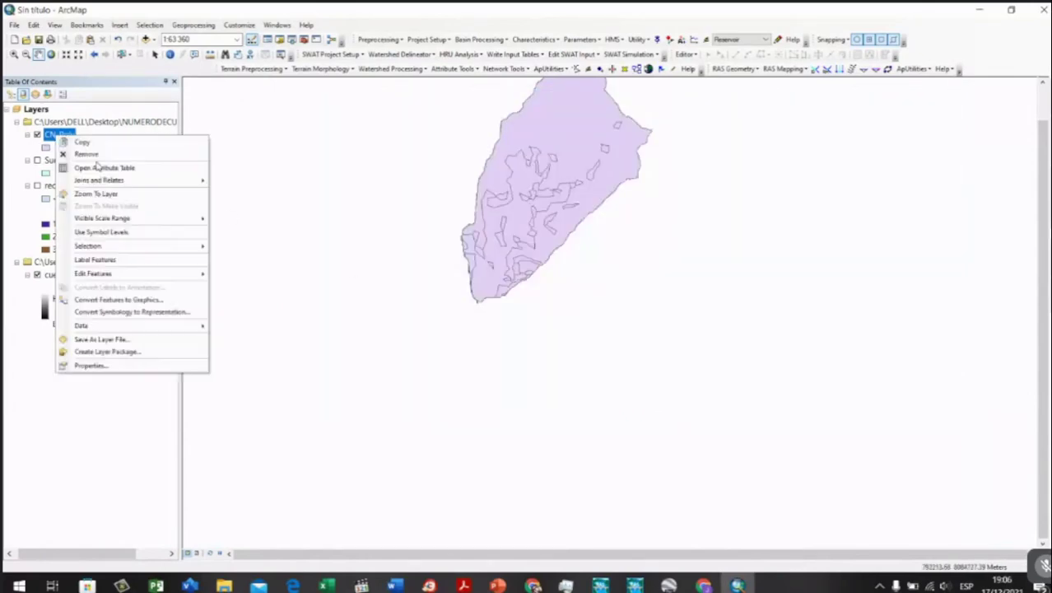
left_click(102, 170)
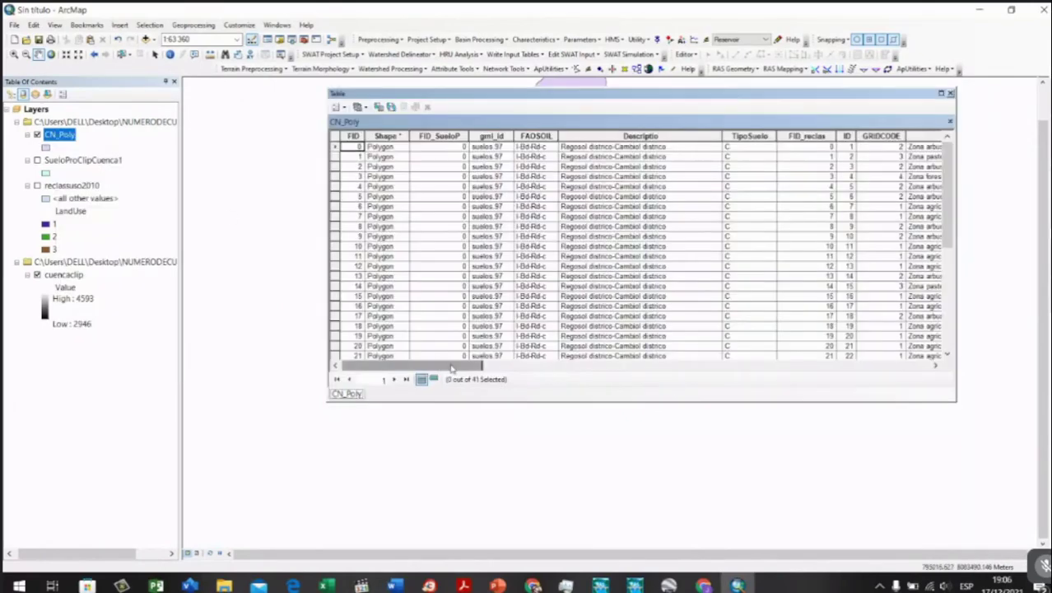
scroll(579, 197, "right", 2)
scroll(580, 197, "left", 1)
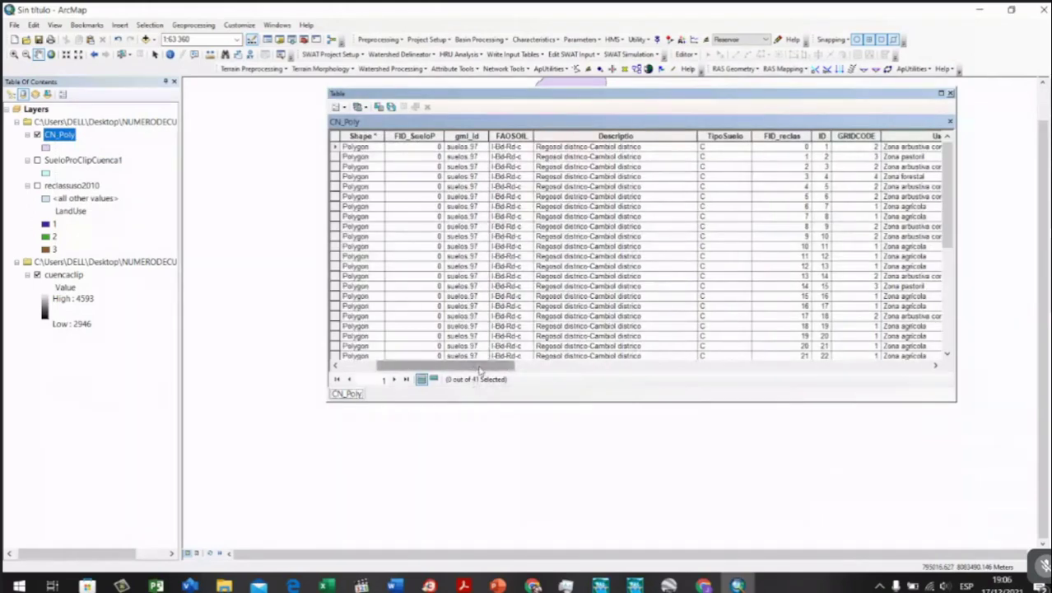
left_click_drag(473, 366, 623, 367)
left_click(709, 147)
left_click(712, 157)
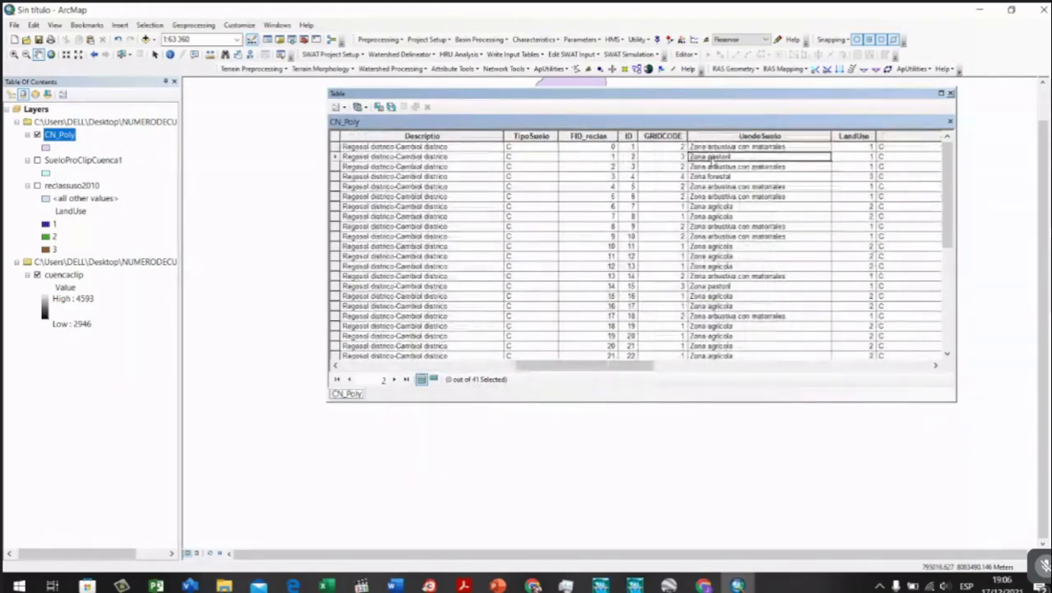
left_click(713, 166)
left_click(716, 186)
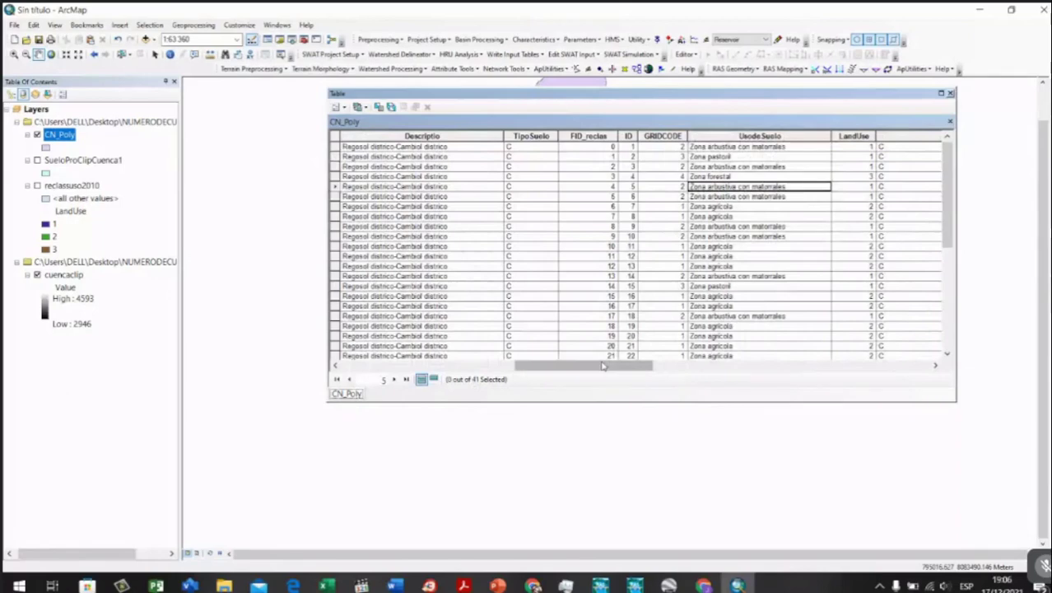
Step: Compare the SoilCode values with the land-use classes across several CN_Poly records
left_click_drag(602, 368, 697, 364)
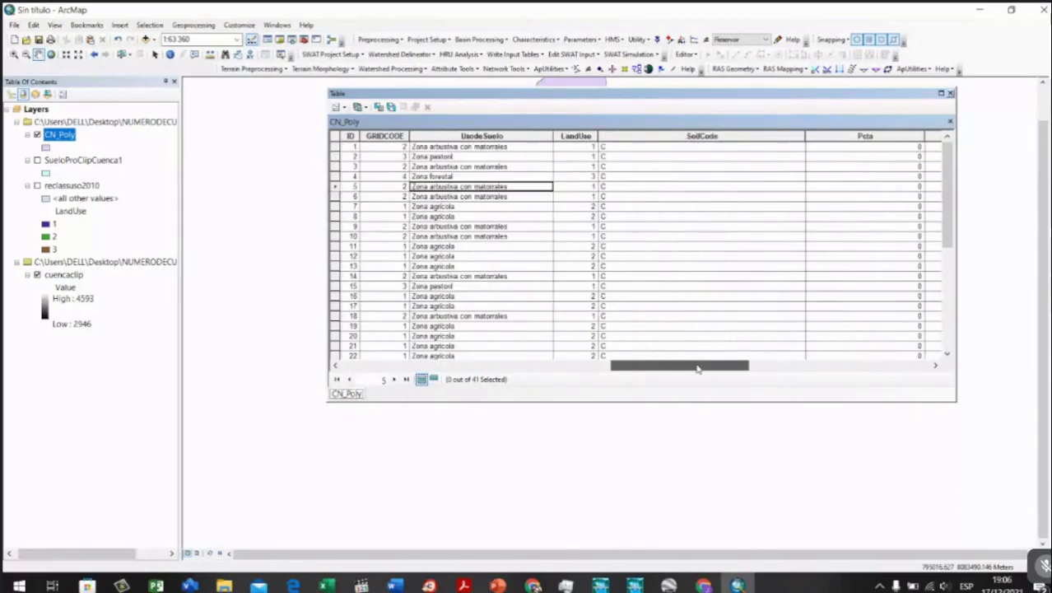
left_click(660, 148)
left_click(652, 157)
left_click(655, 186)
left_click(659, 236)
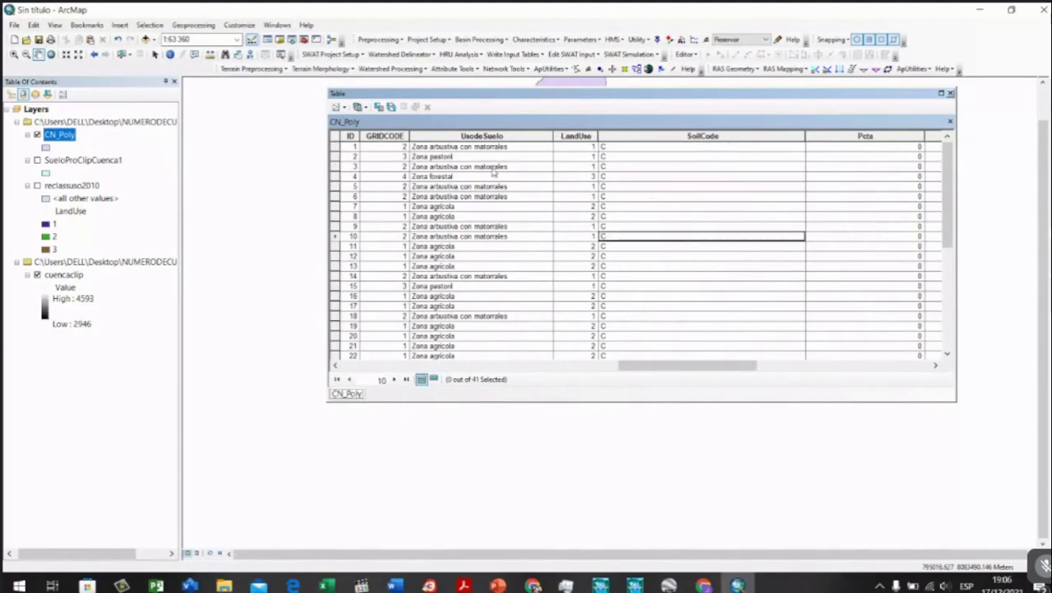
left_click(471, 156)
left_click(646, 158)
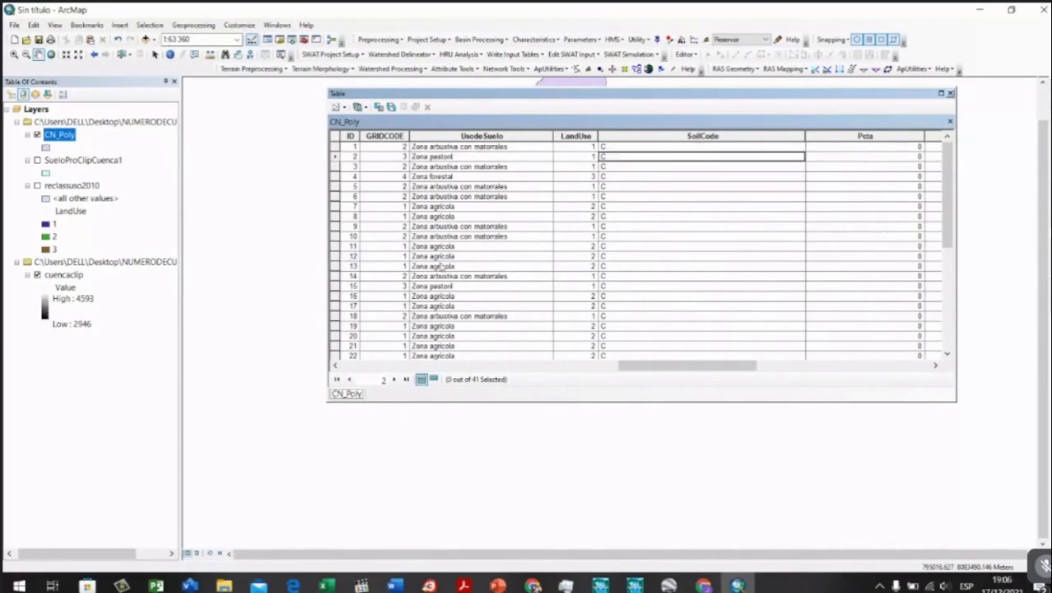
Step: Review the SoilCode values from the first to the last record of the CN_Poly table
left_click(515, 218)
left_click(617, 218)
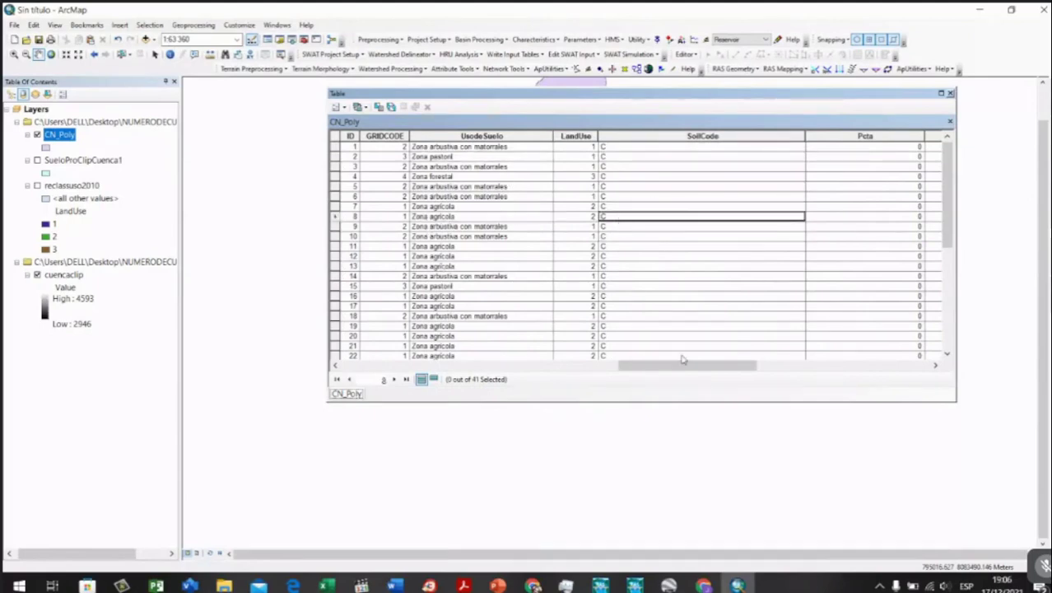
left_click_drag(682, 359, 720, 359)
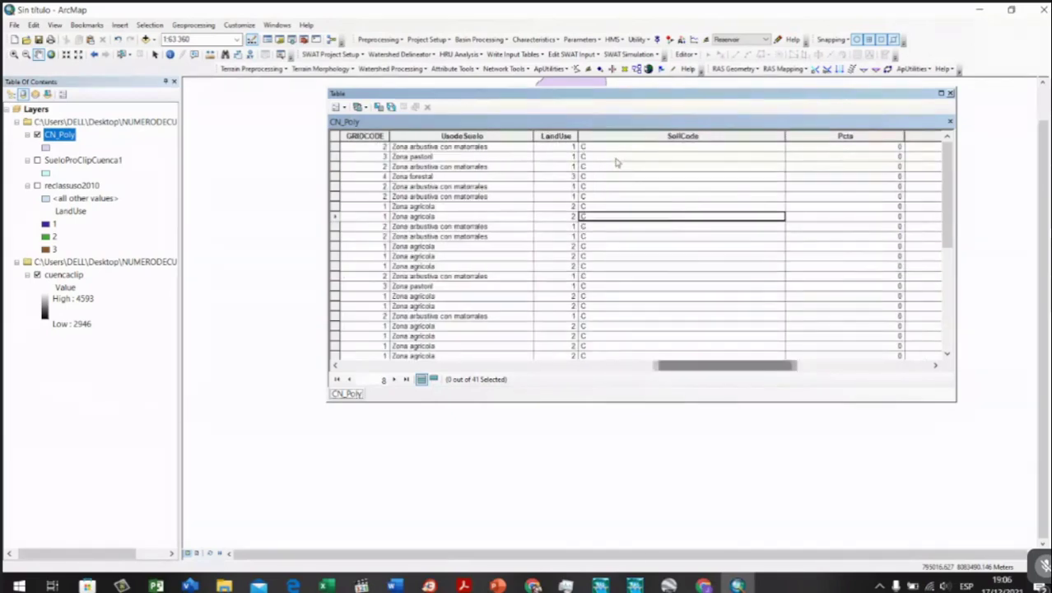
scroll(617, 162, "down", 1)
scroll(617, 177, "down", 6)
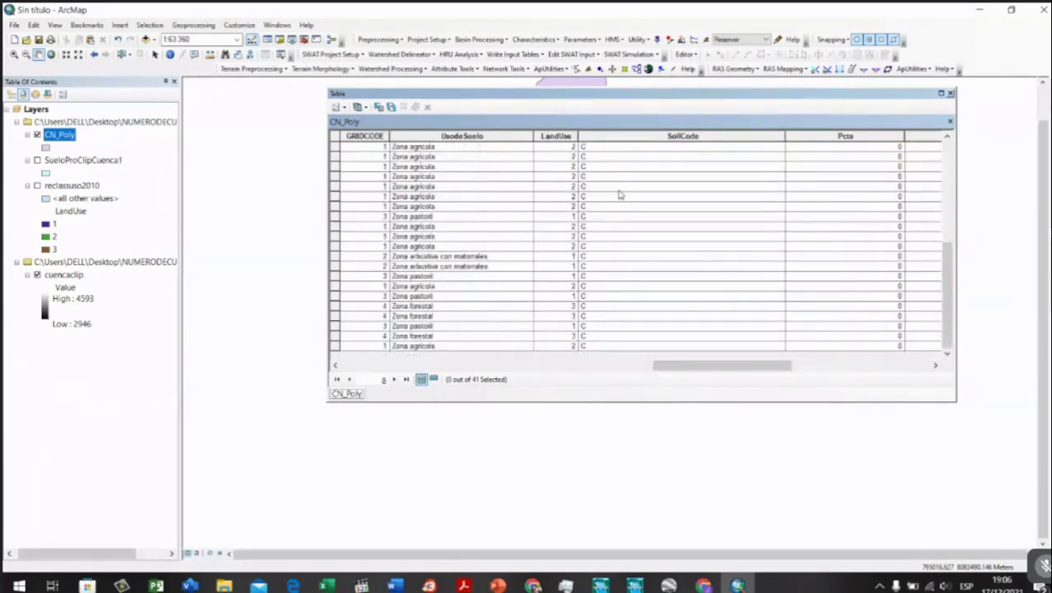
scroll(618, 196, "up", 7)
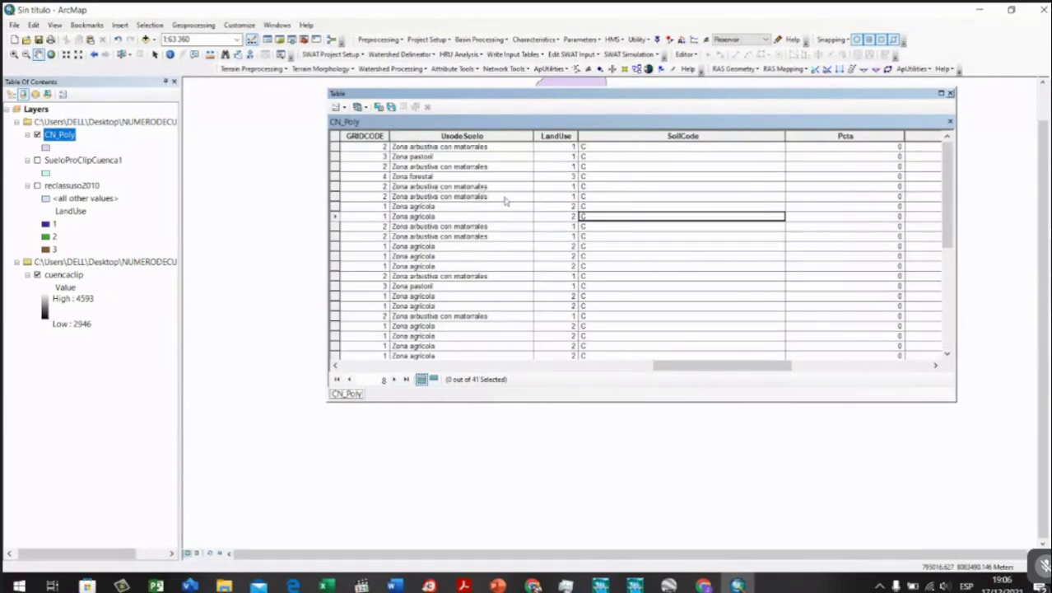
left_click(611, 168)
left_click(619, 186)
left_click(630, 237)
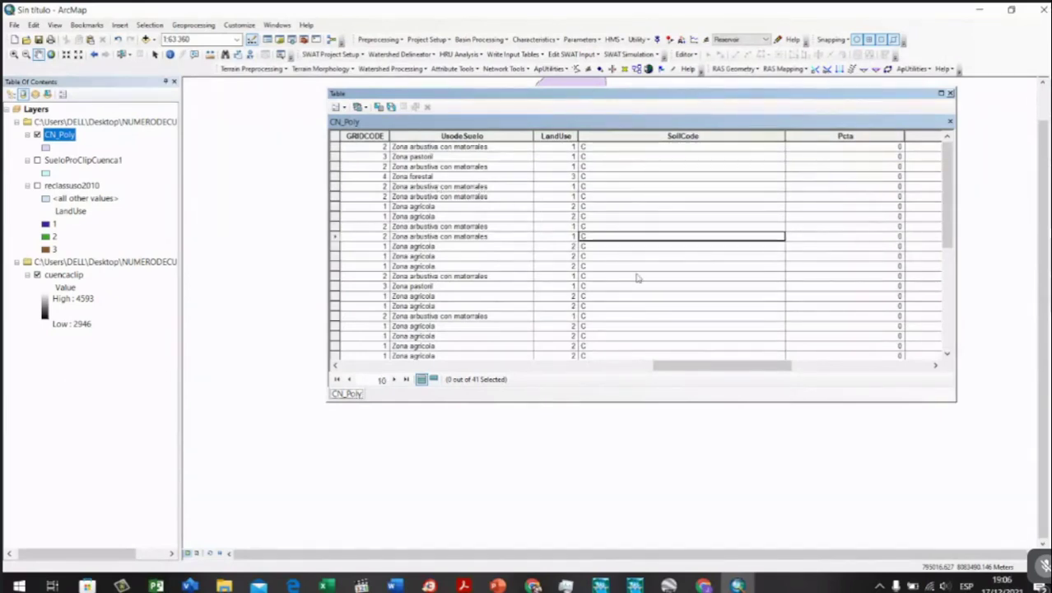
left_click(636, 286)
left_click(638, 298)
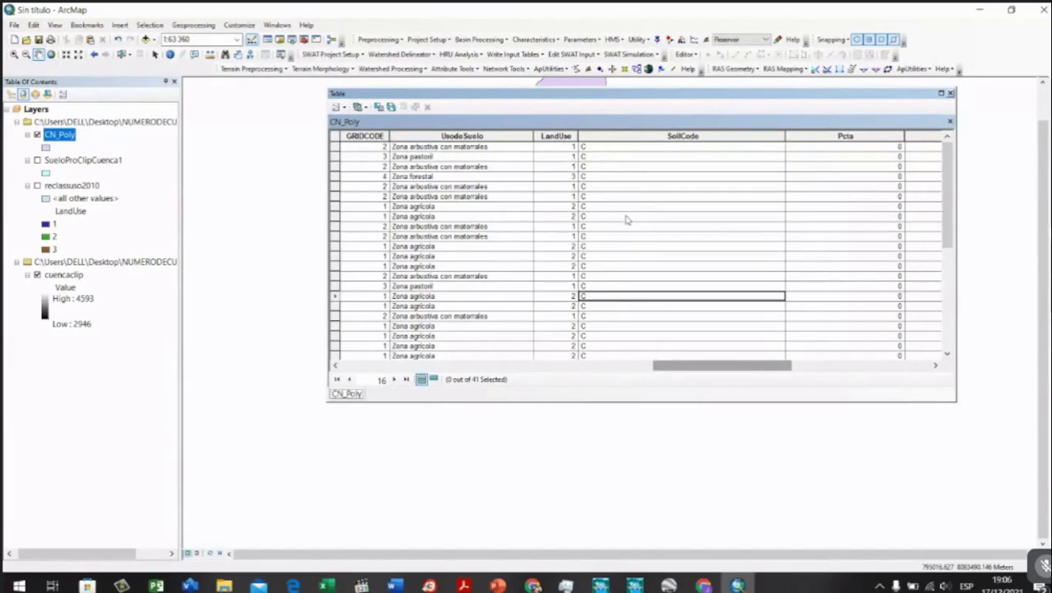
Step: Calculate the Pctc field as 100 for all CN_Poly records with the Field Calculator
left_click_drag(688, 364, 827, 365)
left_click(633, 138)
right_click(632, 142)
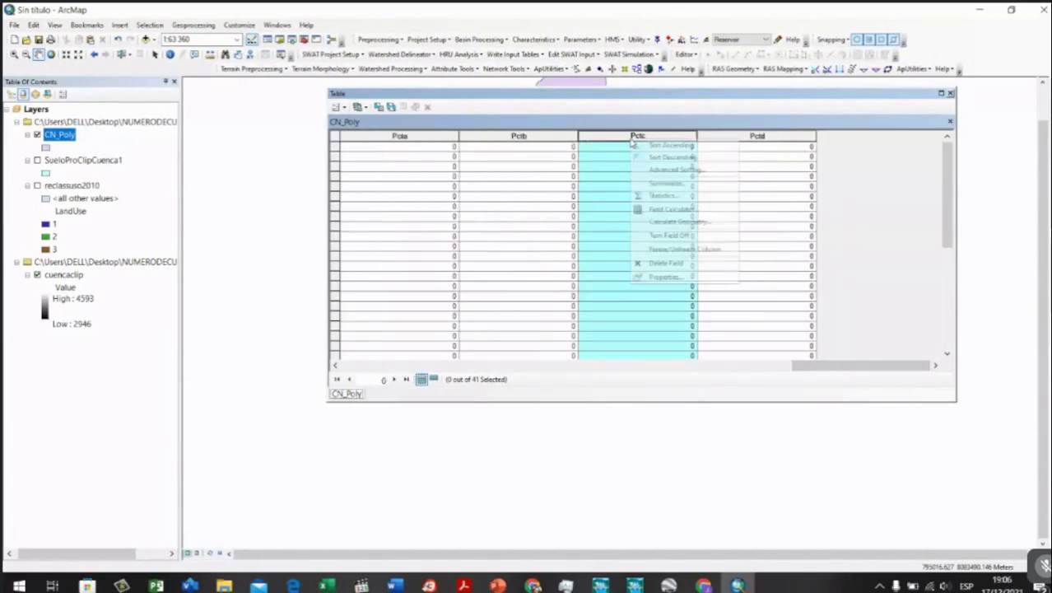
left_click(675, 210)
left_click(497, 321)
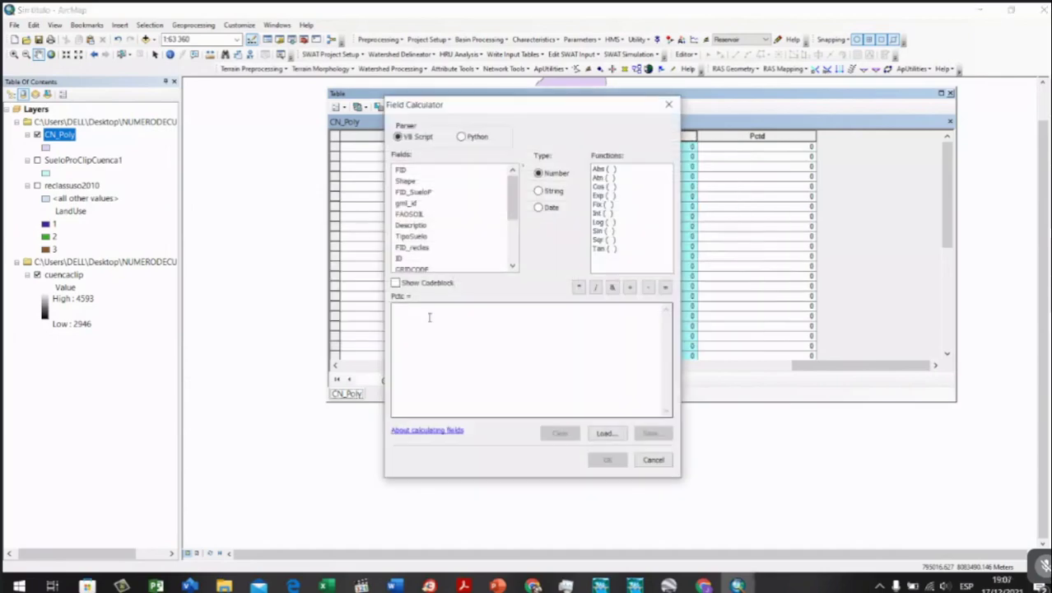
type("100")
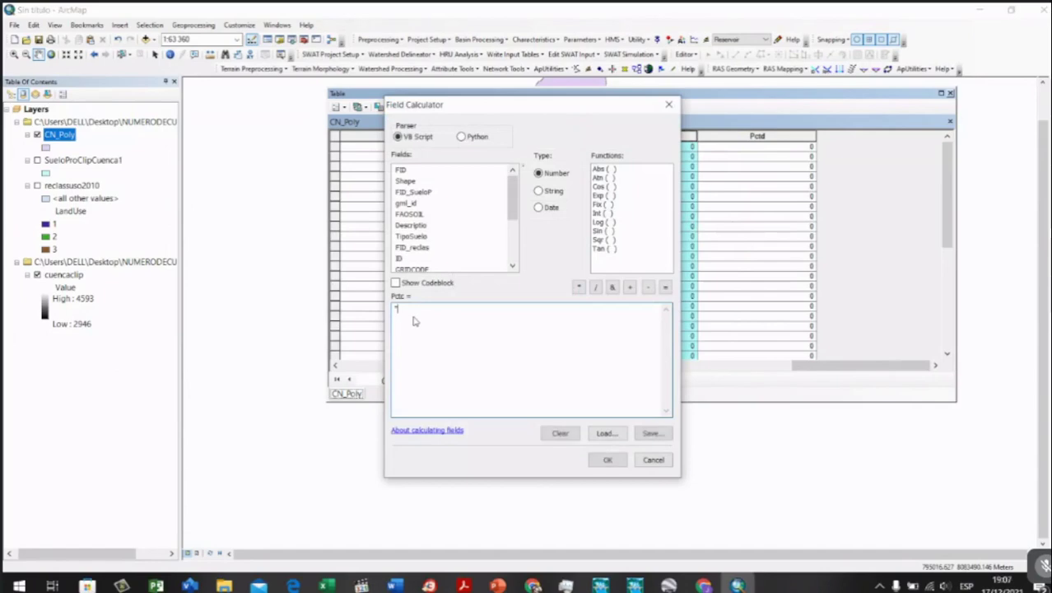
left_click(605, 459)
Step: Compare the first record's land use and SoilCode with its soil percentages, and check Pctb and Pctc in several other records
left_click_drag(818, 370, 645, 374)
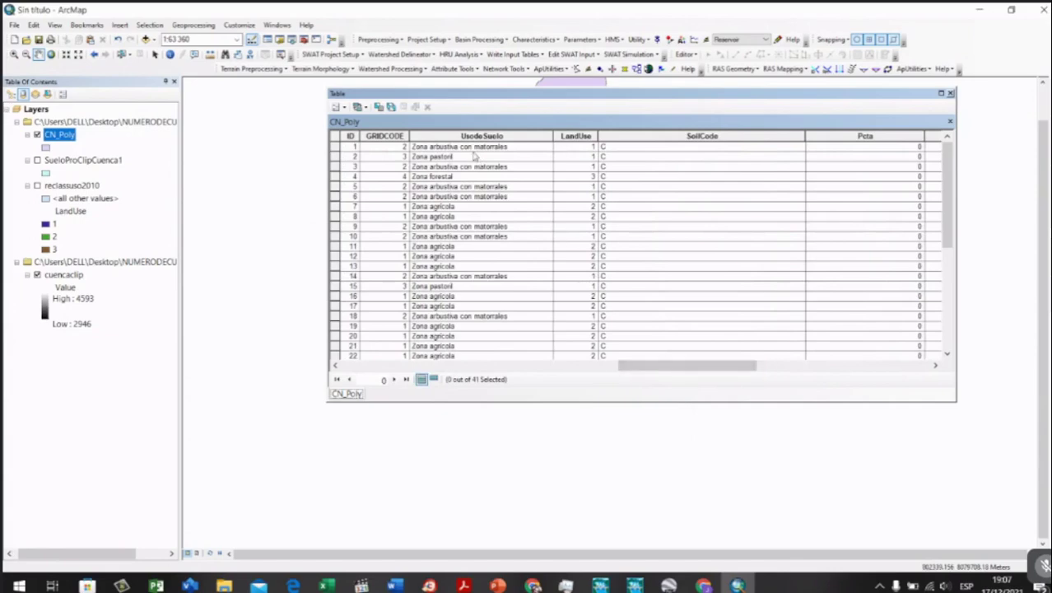
left_click(471, 148)
left_click(610, 149)
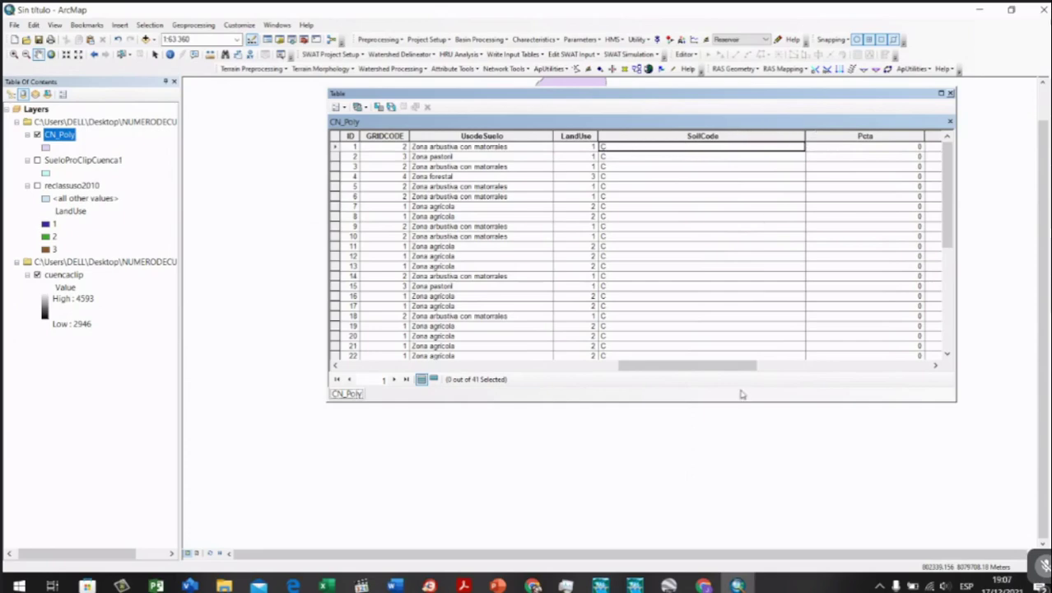
left_click_drag(735, 364, 859, 344)
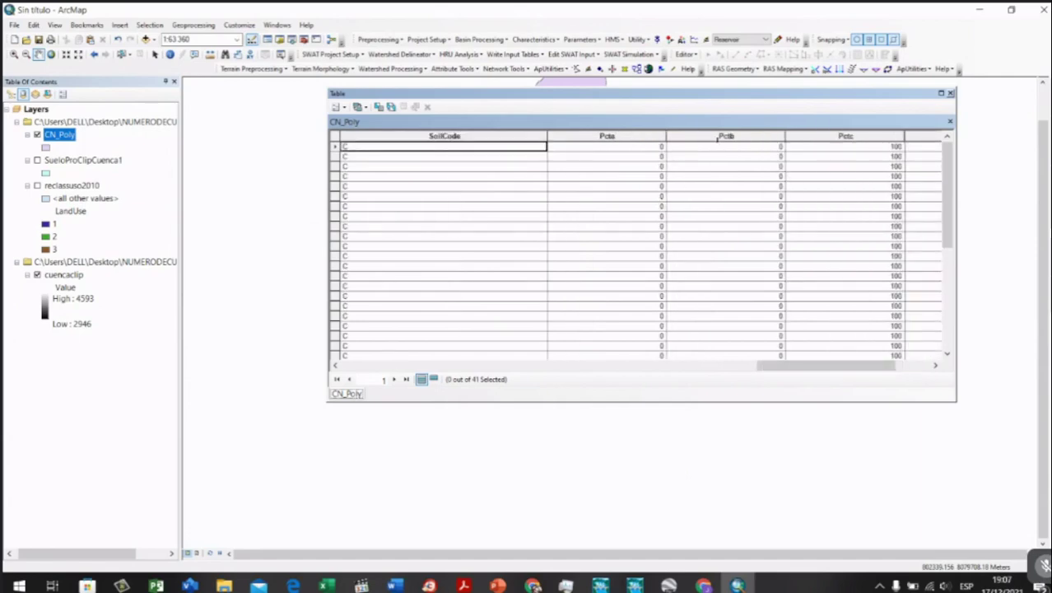
left_click_drag(797, 366, 834, 362)
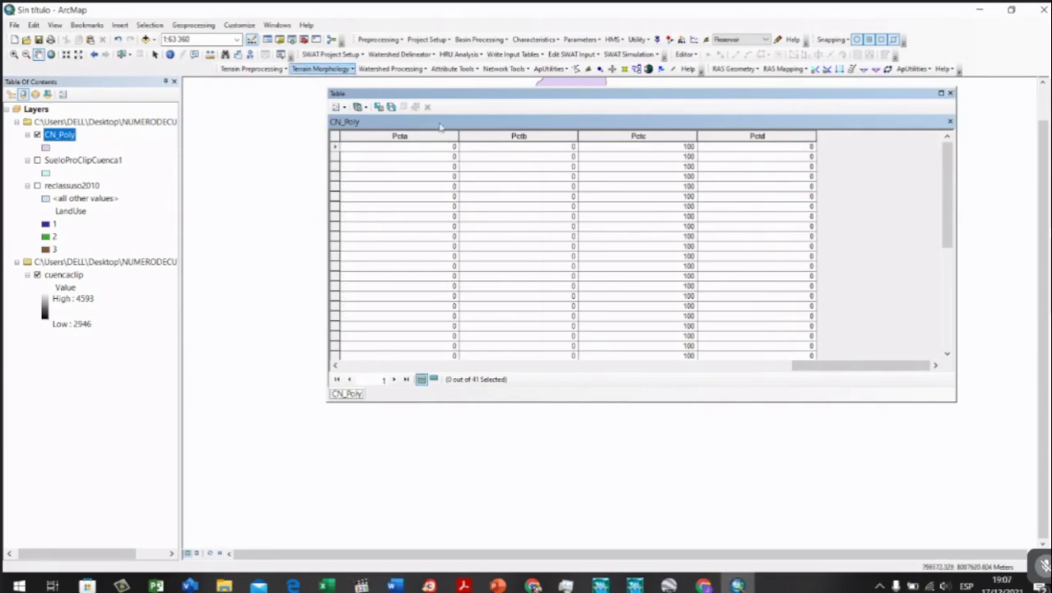
left_click(504, 151)
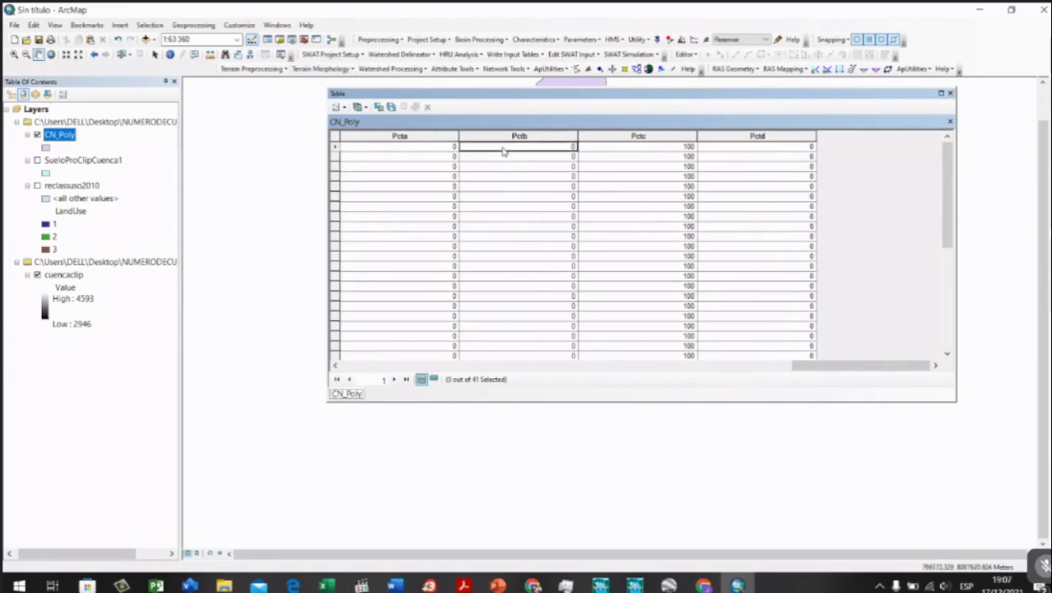
left_click(661, 151)
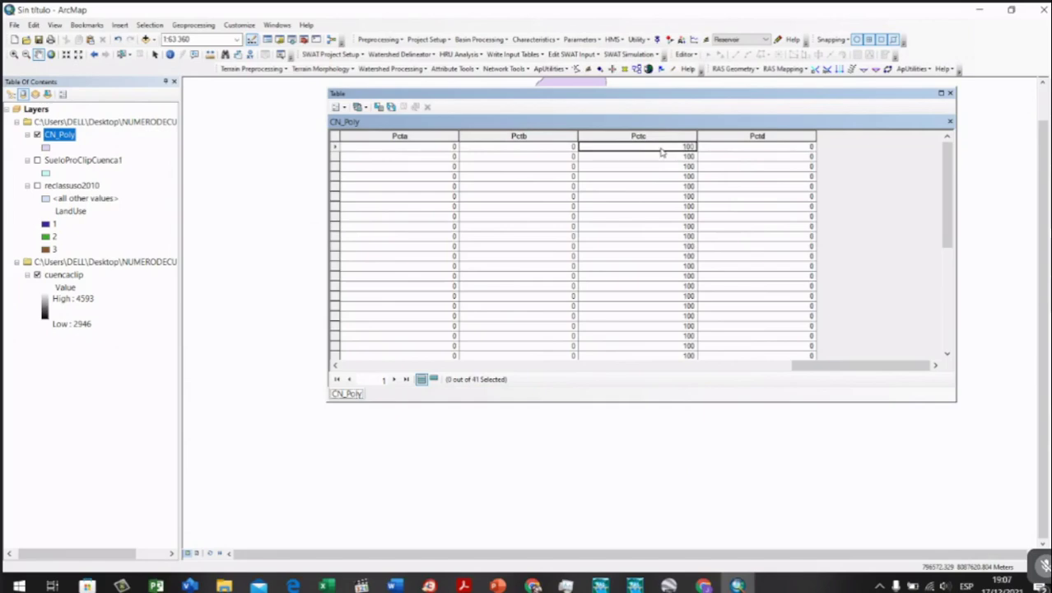
left_click(523, 148)
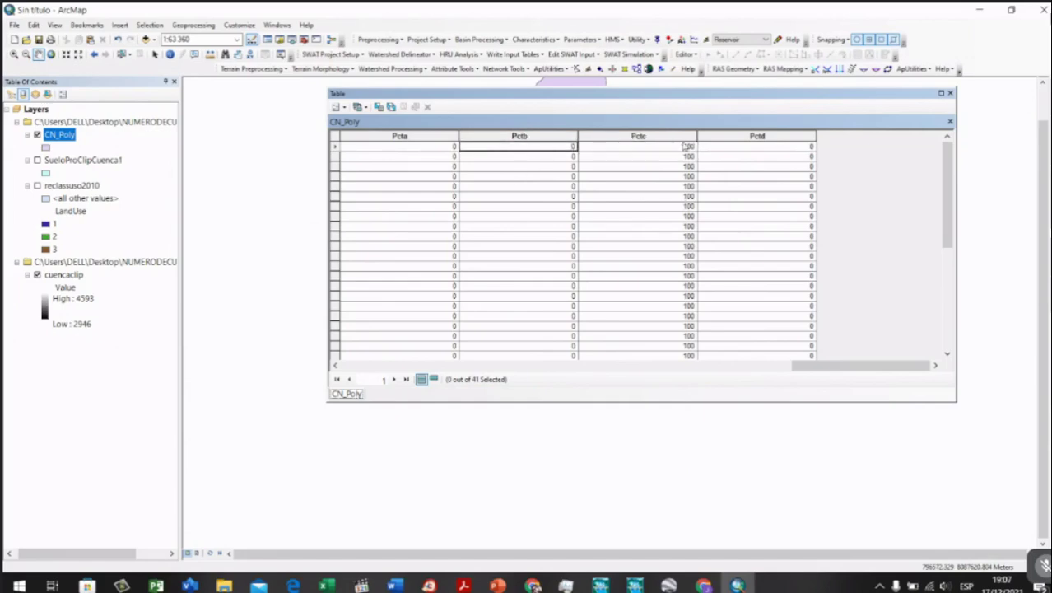
left_click_drag(872, 364, 866, 326)
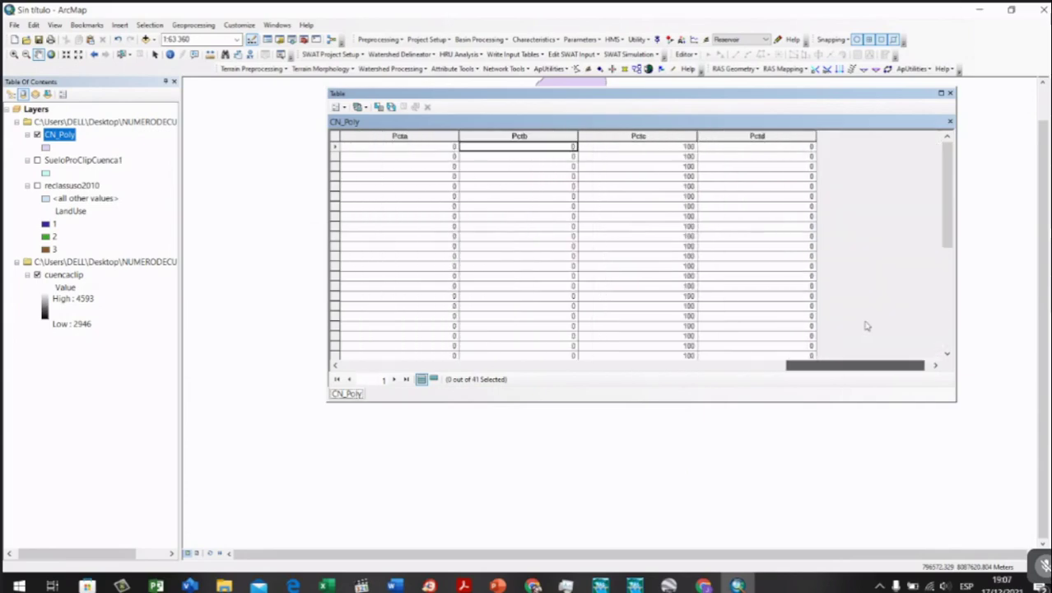
left_click(654, 167)
left_click(575, 186)
left_click(661, 196)
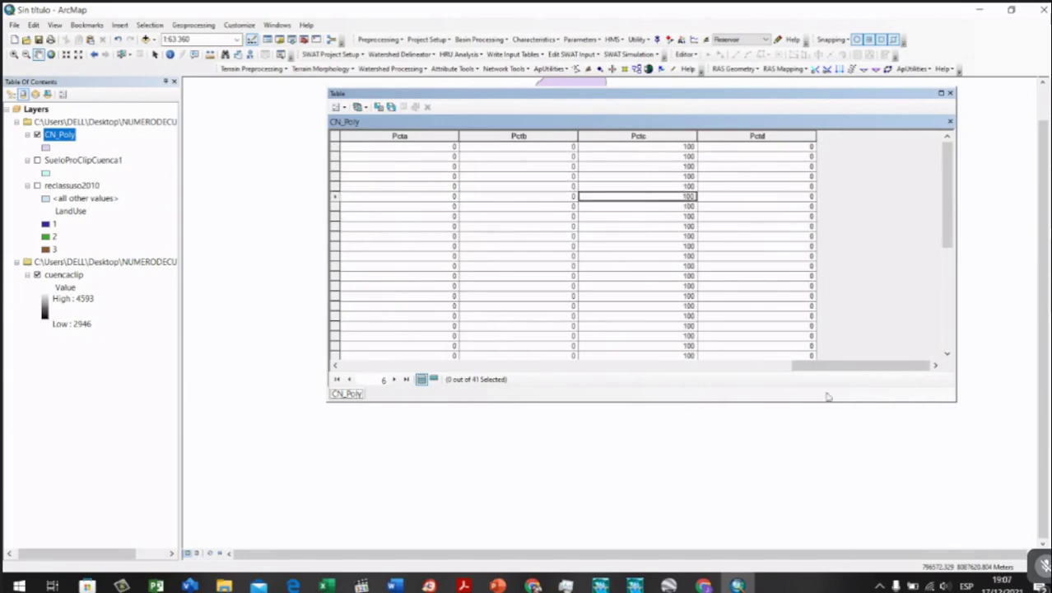
Step: Recheck the UsodeSuelo and SoilCode columns across the full list of CN_Poly records
left_click_drag(826, 367, 737, 374)
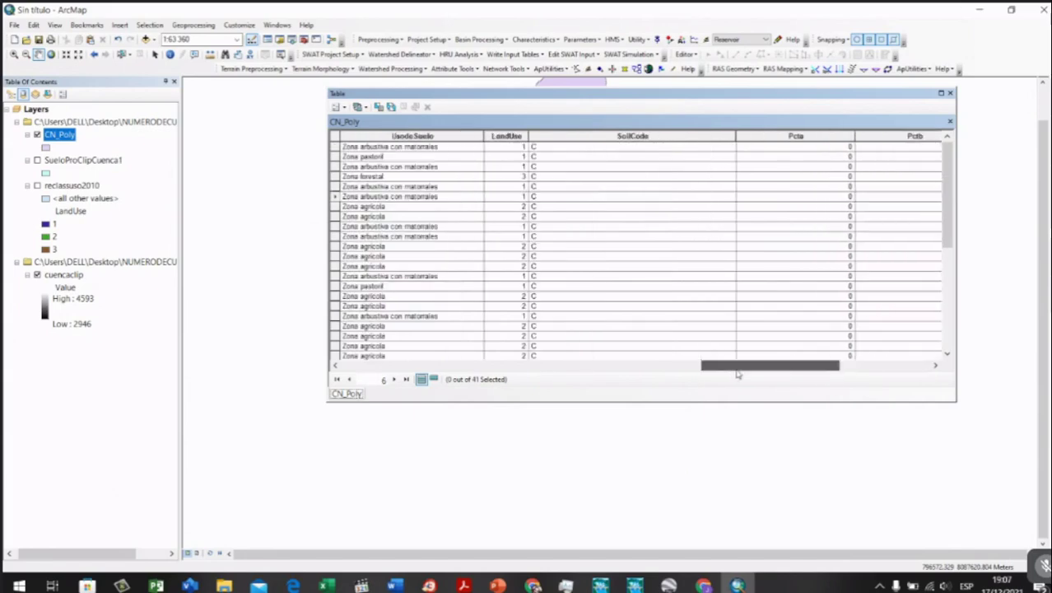
left_click_drag(737, 375, 654, 368)
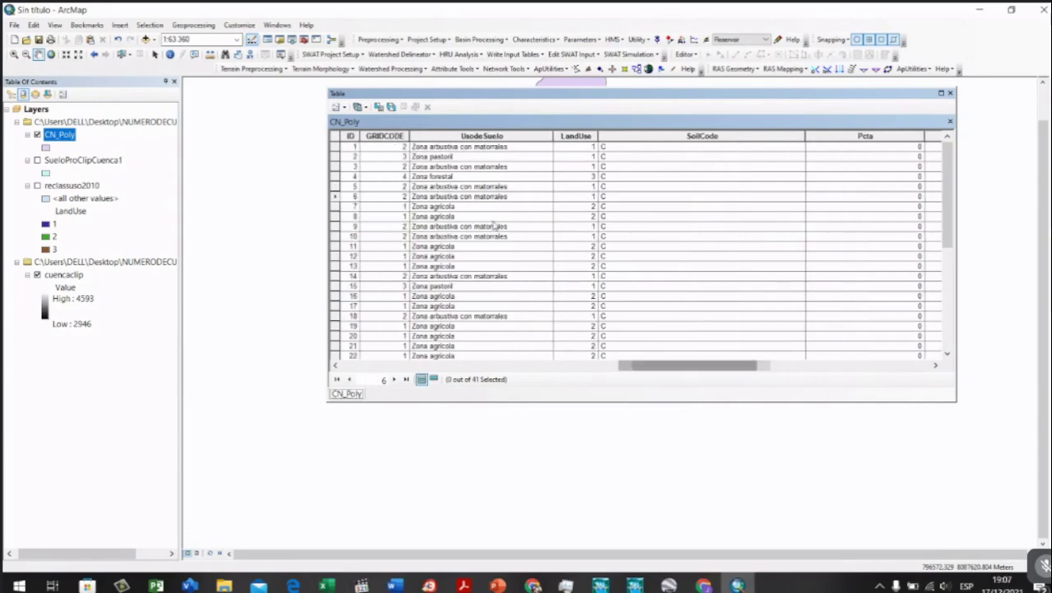
left_click(475, 148)
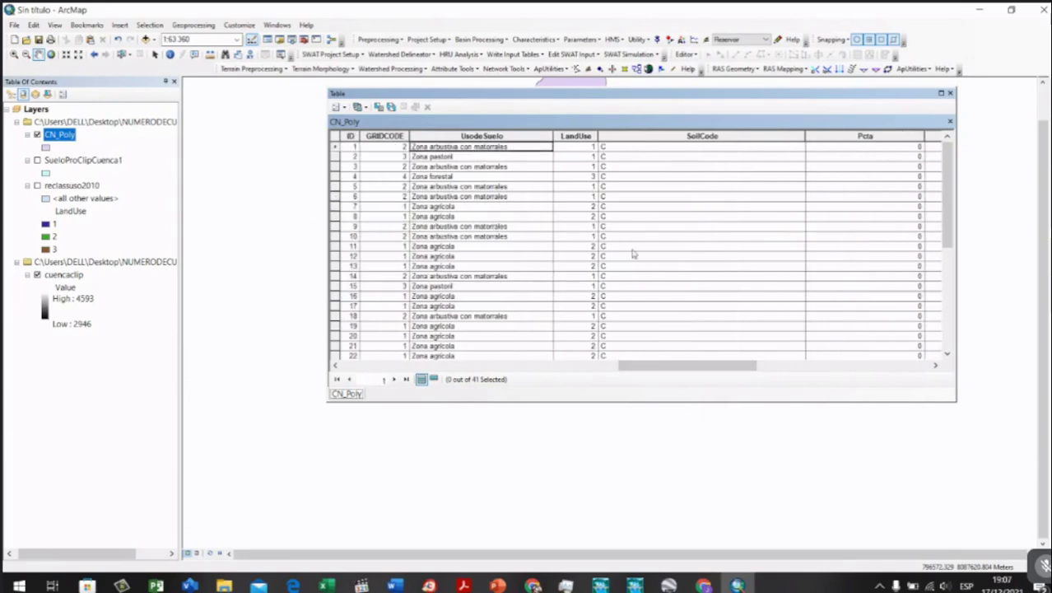
scroll(485, 177, "down", 7)
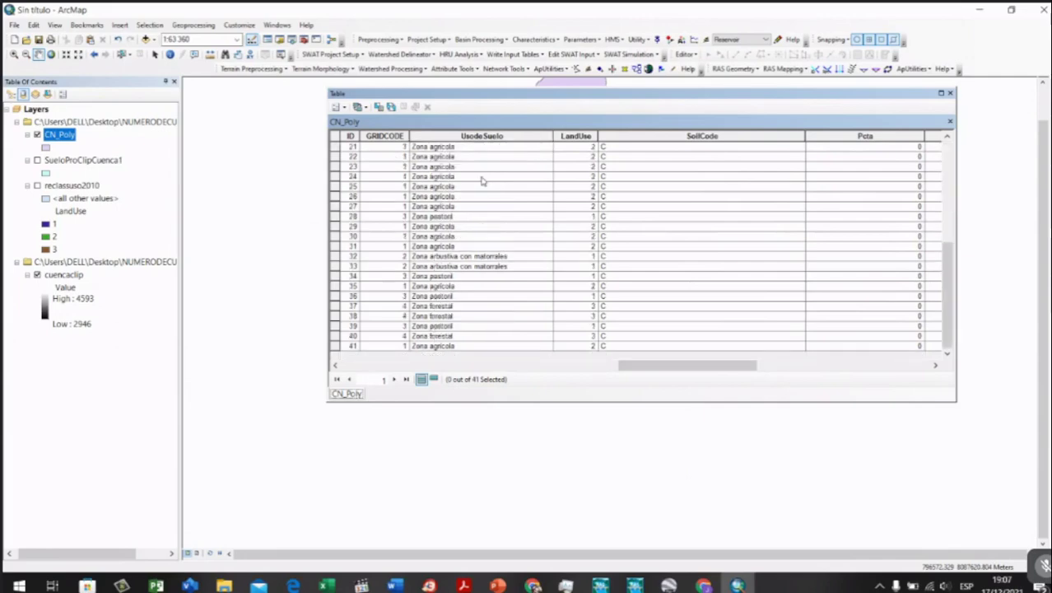
scroll(485, 177, "up", 7)
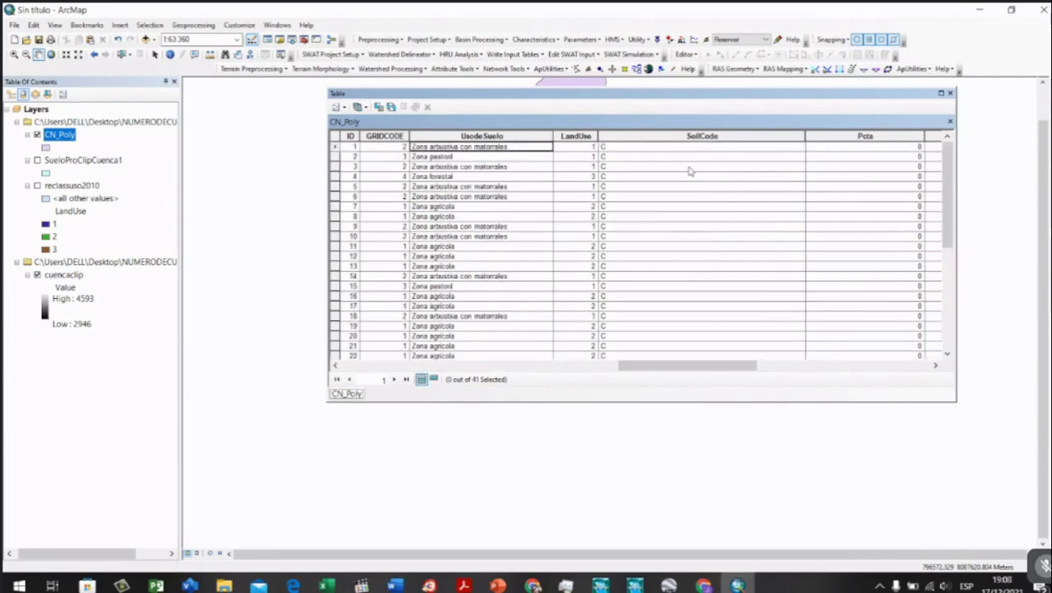
scroll(690, 172, "down", 7)
scroll(670, 227, "up", 7)
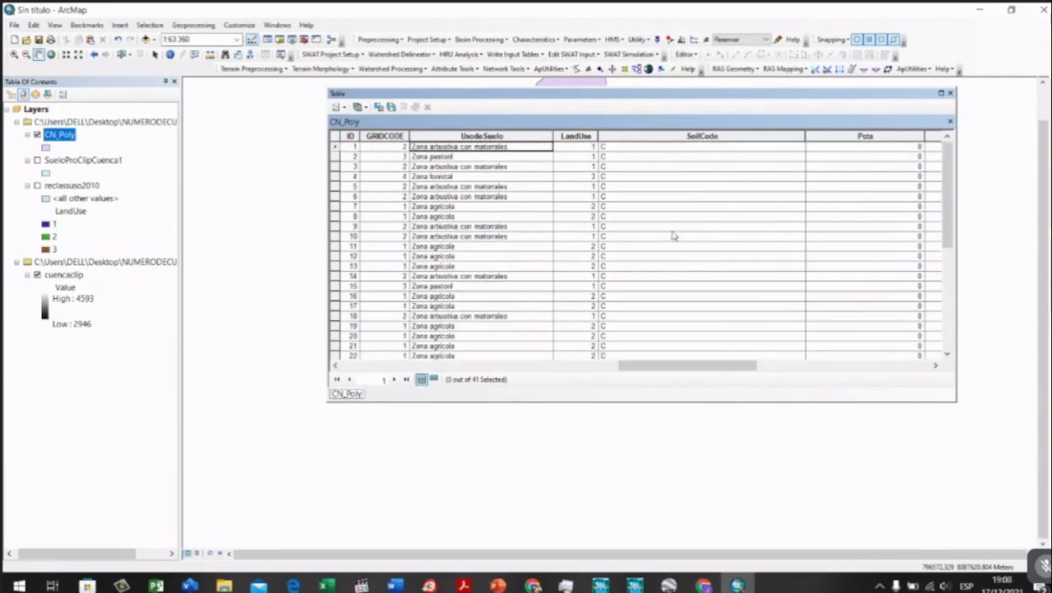
Step: Check the Pctc values record by record and compare them with Pctb and Pctd
left_click(704, 355)
left_click_drag(706, 369, 875, 365)
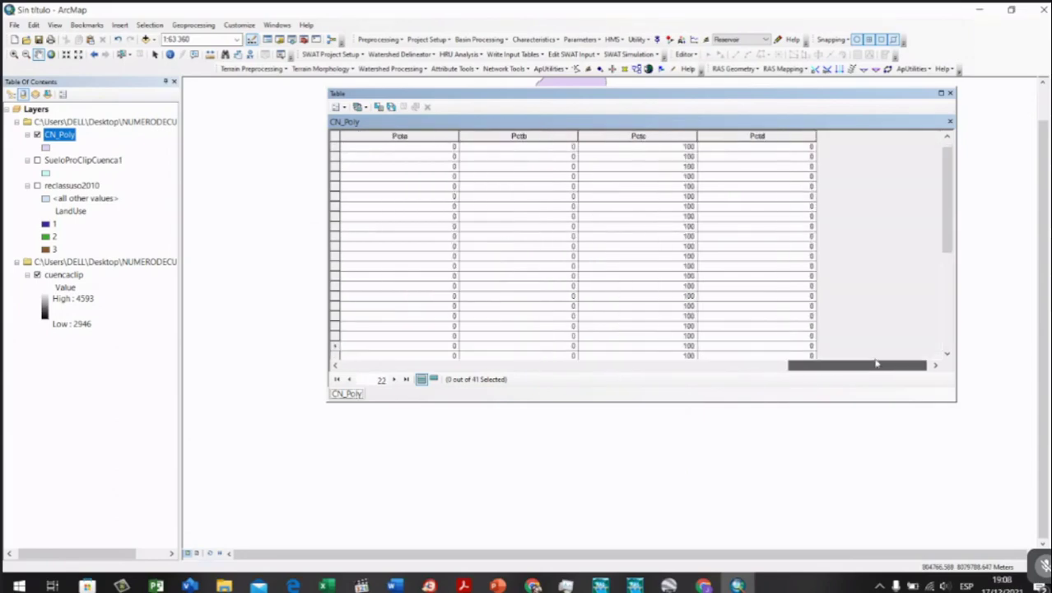
scroll(656, 156, "up", 1)
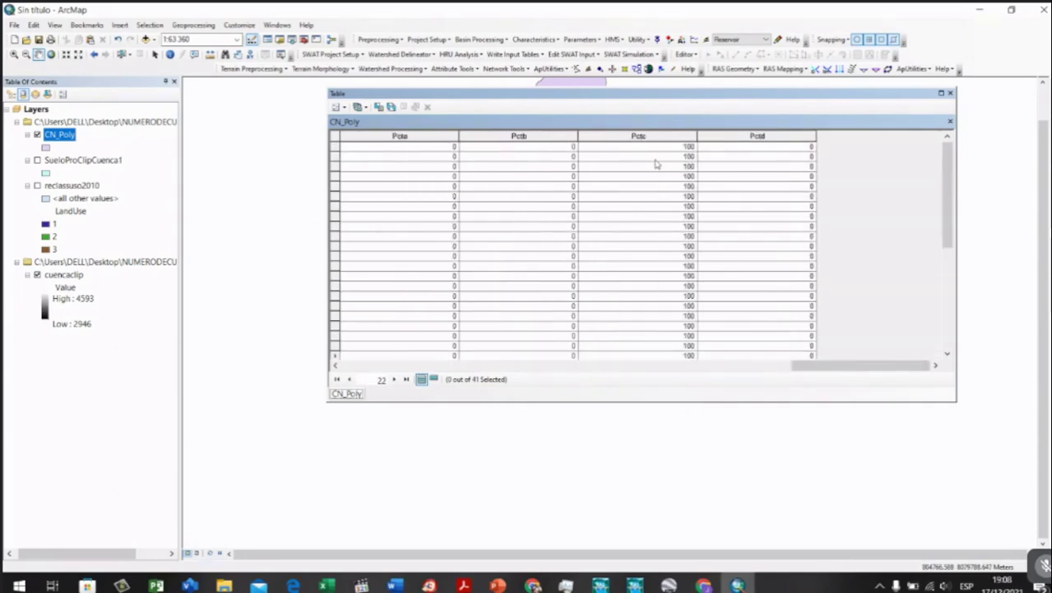
left_click(654, 148)
key("Down")
key("Down")
key("Down")
key("Down")
key("Down")
key("Down")
key("Down")
key("Down")
left_click(659, 285)
scroll(665, 337, "down", 1)
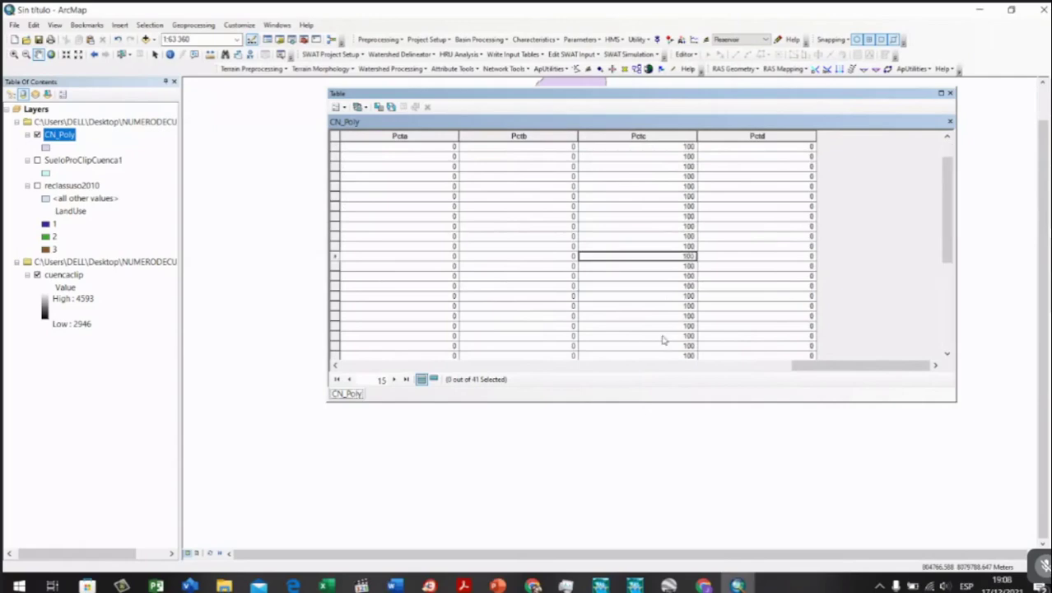
scroll(658, 326, "up", 1)
left_click(652, 186)
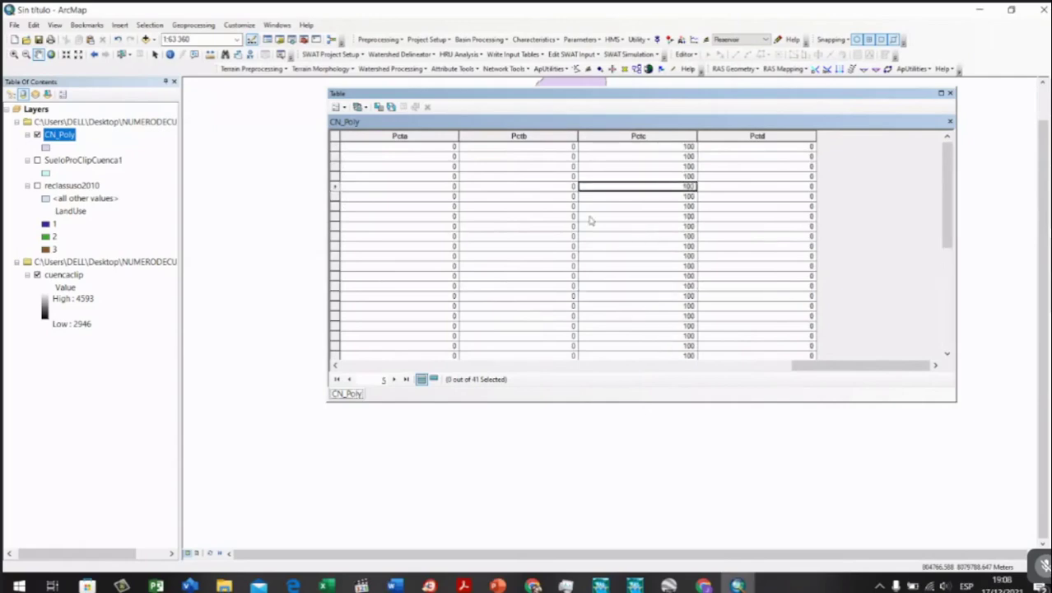
left_click(508, 172)
left_click(621, 171)
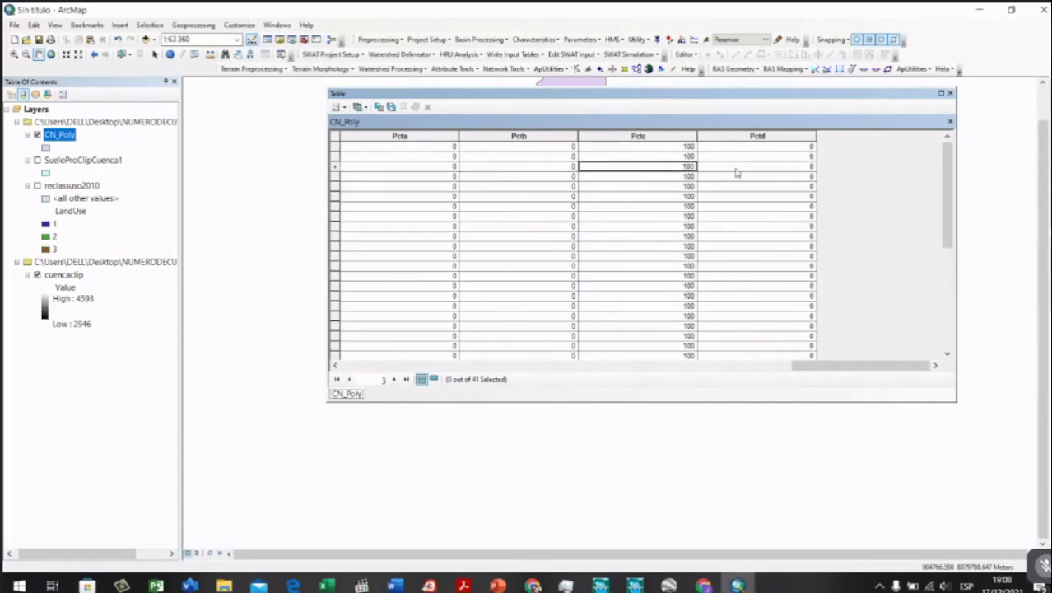
left_click(736, 171)
left_click(650, 178)
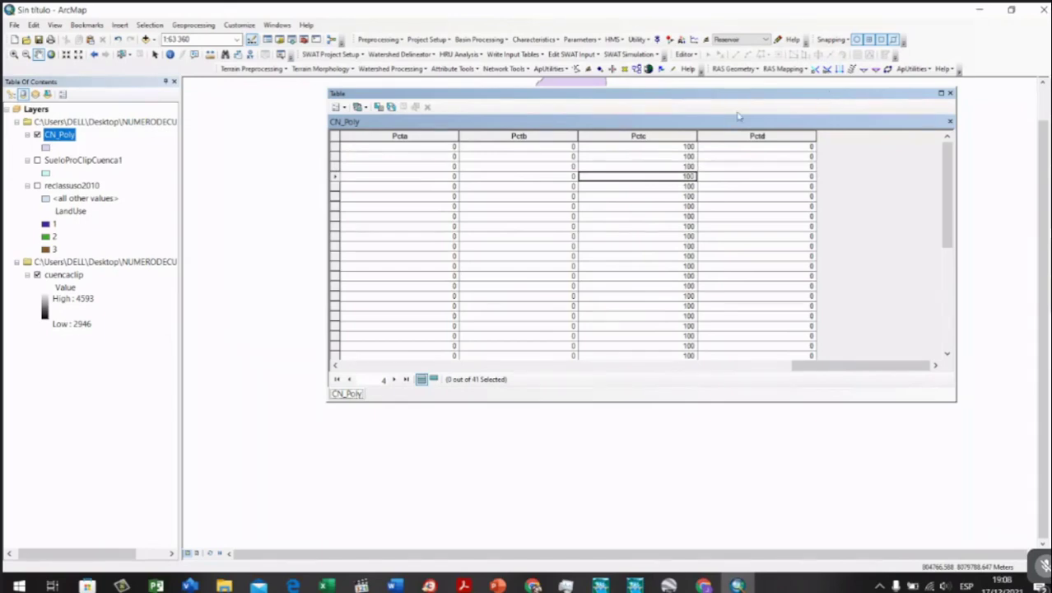
Step: Close the CN_Poly attribute table and examine the whole basin with its polygon boundaries on the map
left_click(950, 93)
left_click_drag(698, 84, 744, 189)
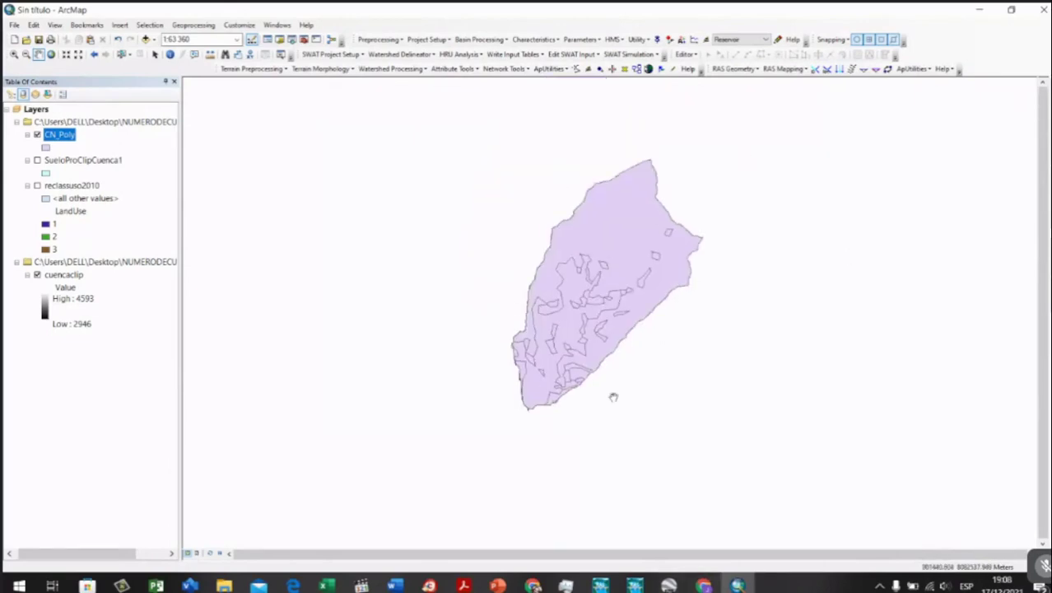
scroll(551, 375, "up", 1)
scroll(554, 372, "down", 1)
scroll(579, 272, "down", 1)
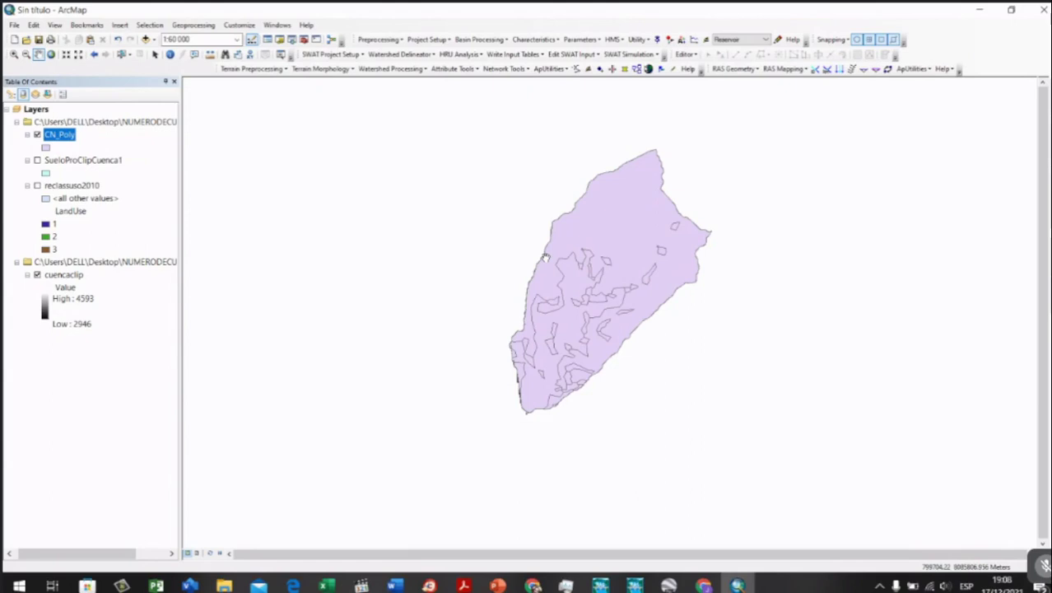
left_click_drag(560, 258, 586, 238)
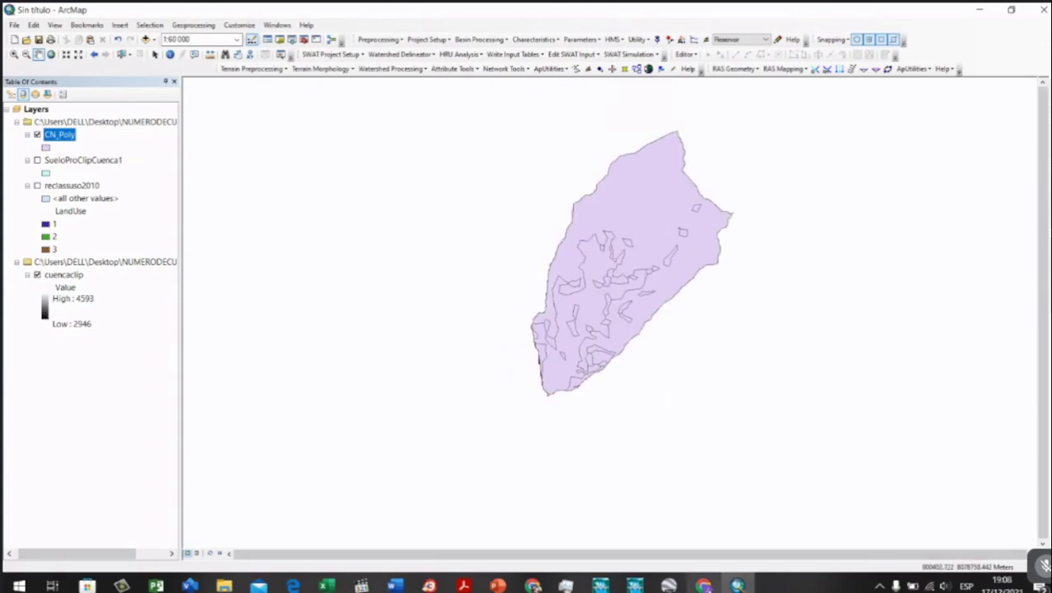
Step: Switch to the Google Meet call, admit the waiting participant, and return to ArcMap
left_click(703, 585)
left_click(685, 147)
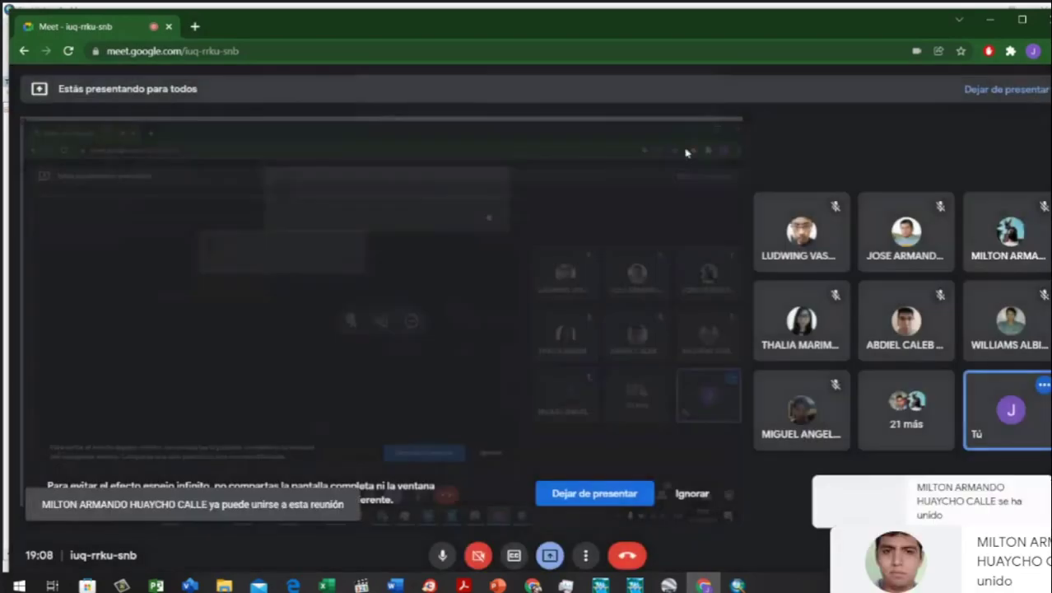
left_click(668, 585)
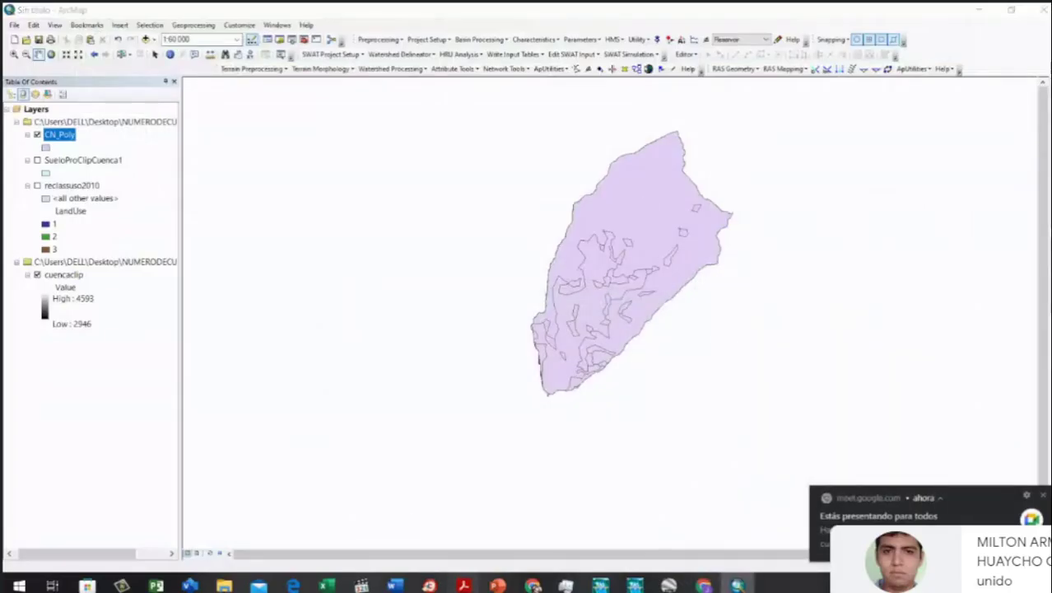
Step: Switch to CN.pdf in Acrobat Reader, view the Corine Land Cover 2000 curve number table, and return to ArcMap
mouse_move(463, 584)
left_click(436, 560)
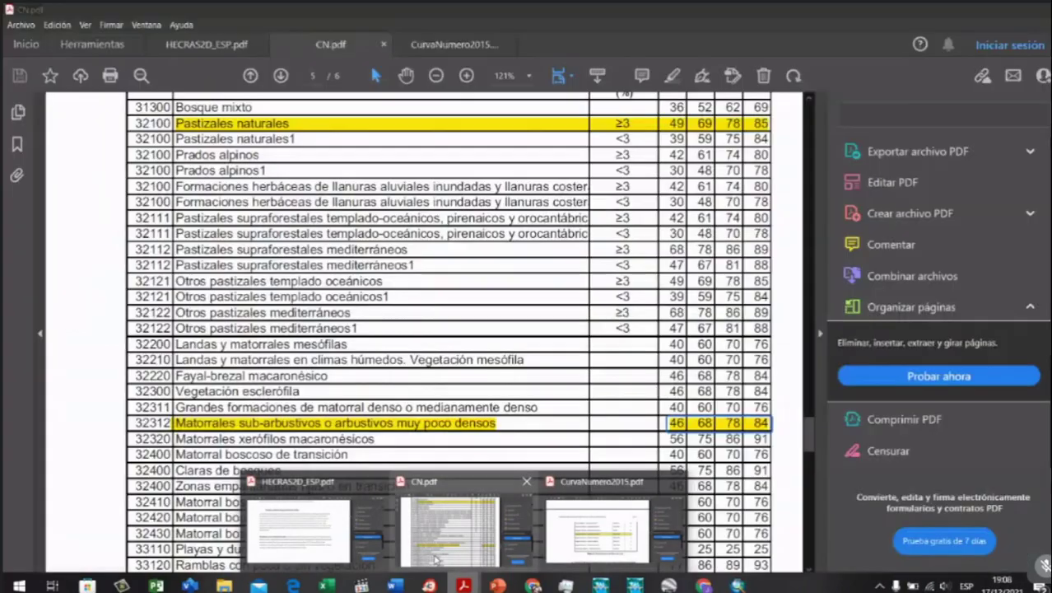
scroll(673, 230, "up", 1)
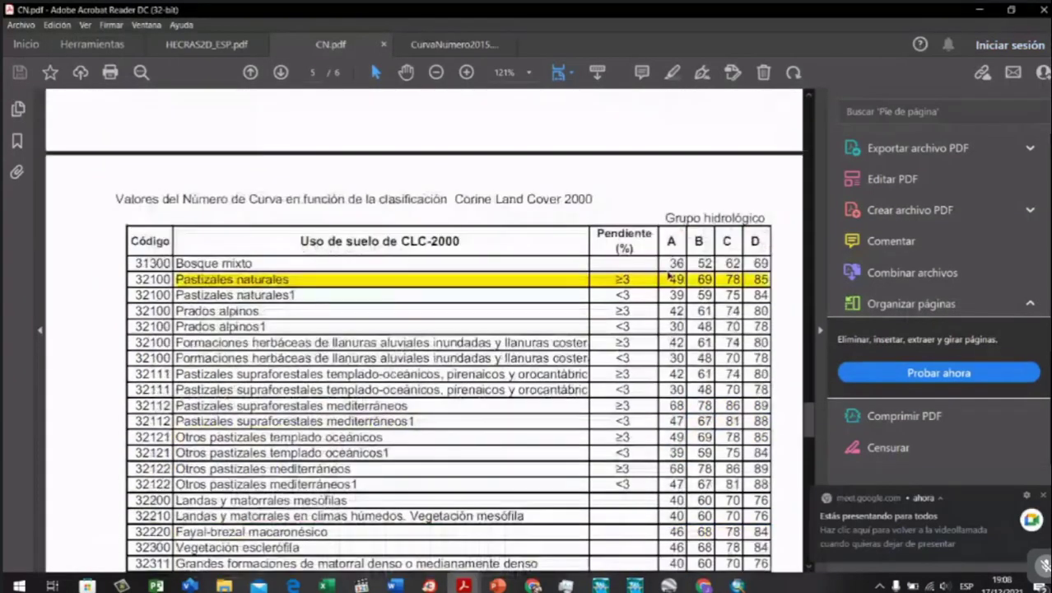
left_click(976, 11)
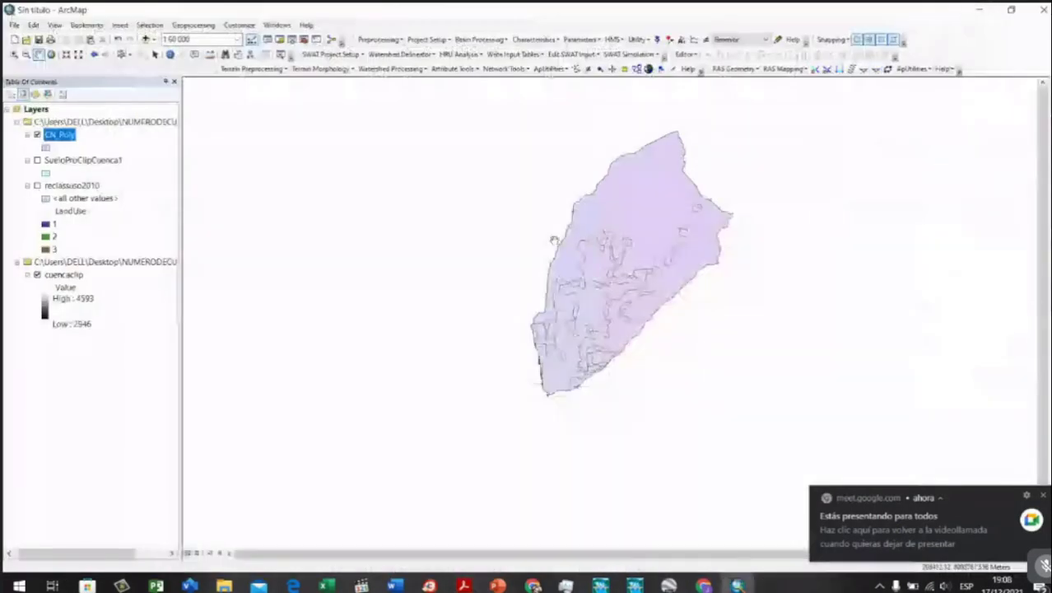
Step: Reopen the CN_Poly attribute table and review the UsodeSuelo, SoilCode and Pcta–Pctd columns
right_click(60, 134)
left_click(123, 166)
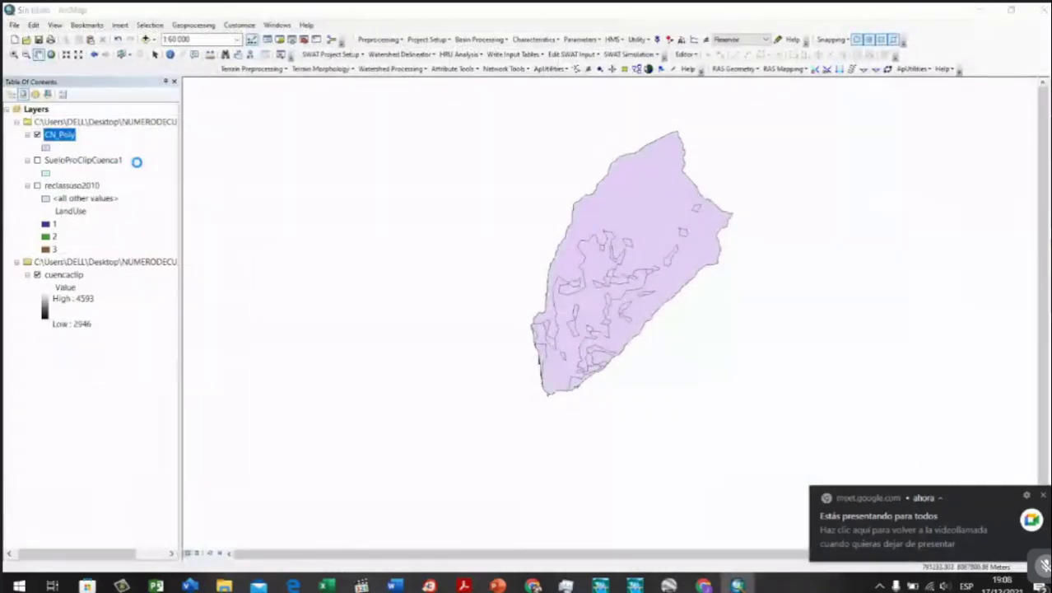
left_click_drag(461, 367, 673, 375)
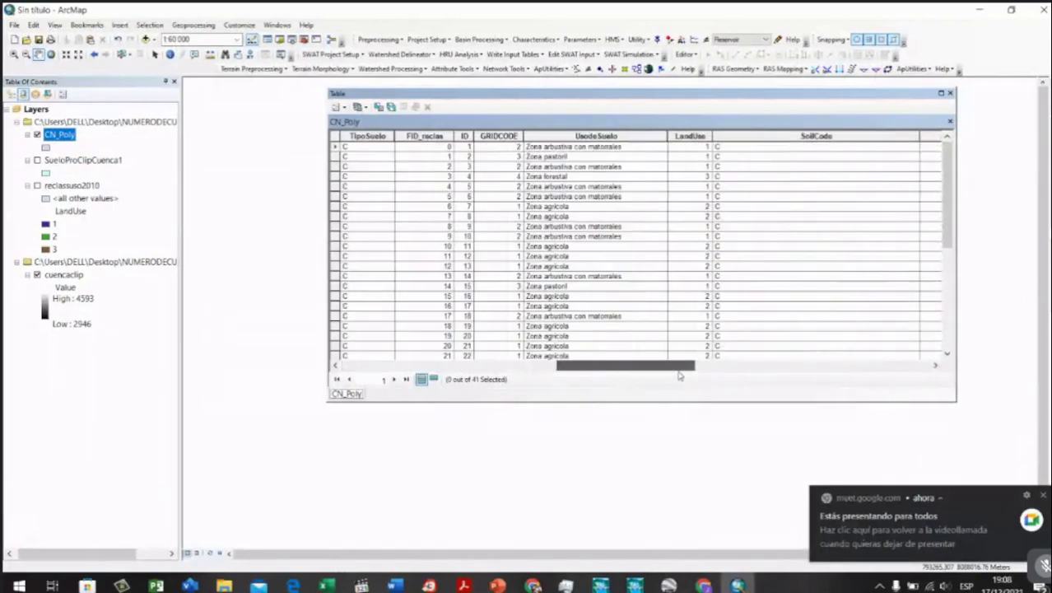
left_click(772, 148)
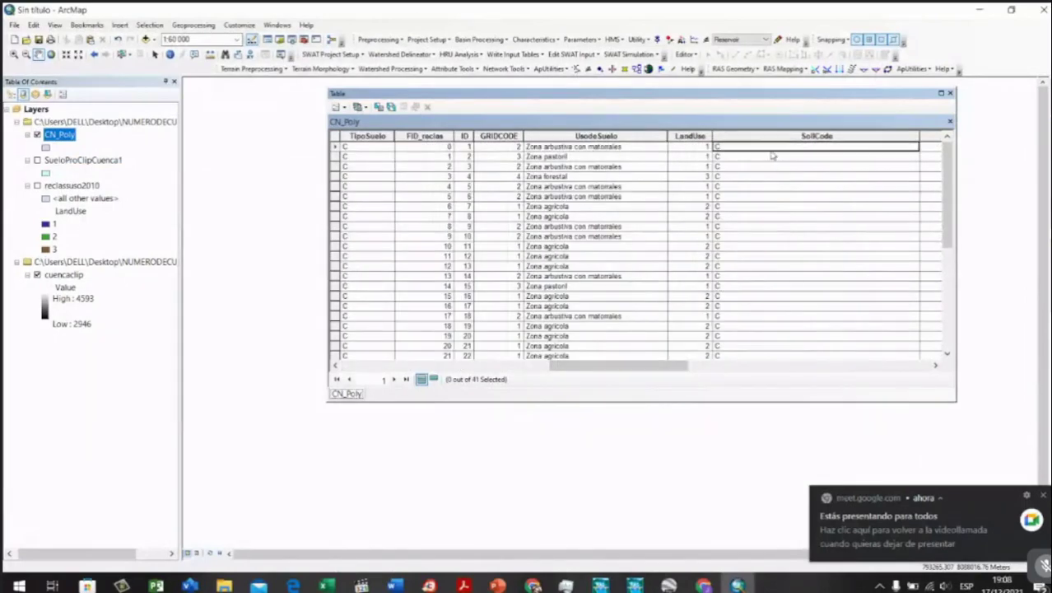
left_click(567, 148)
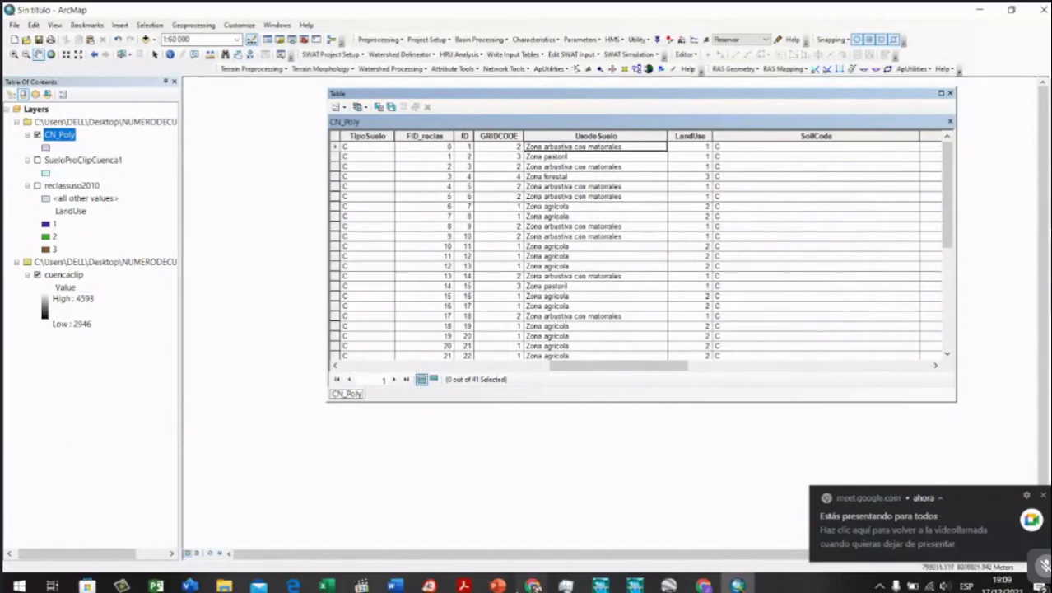
key("Tab")
key("Tab")
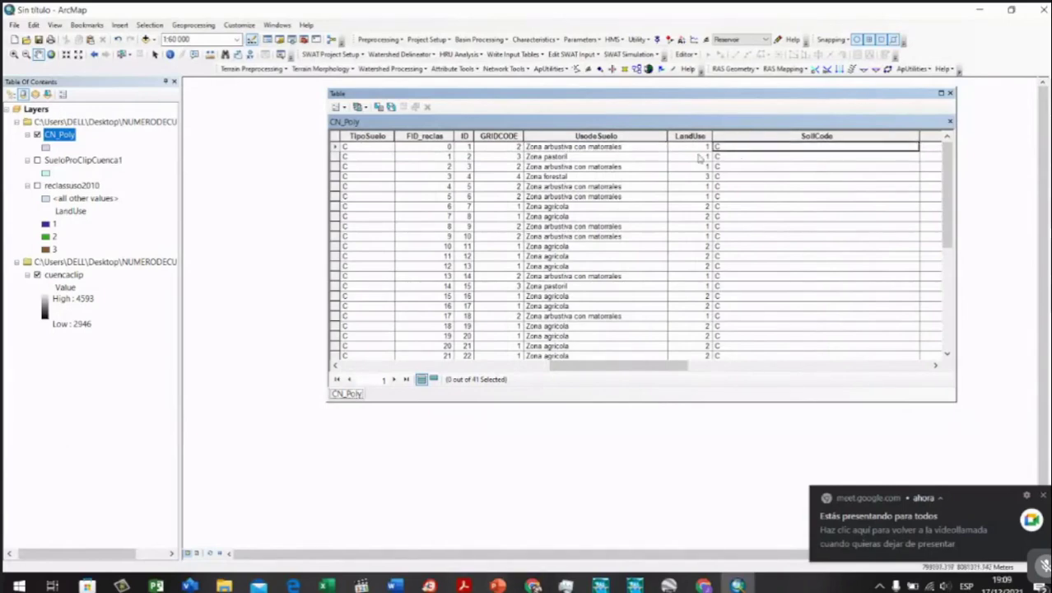
left_click(598, 149)
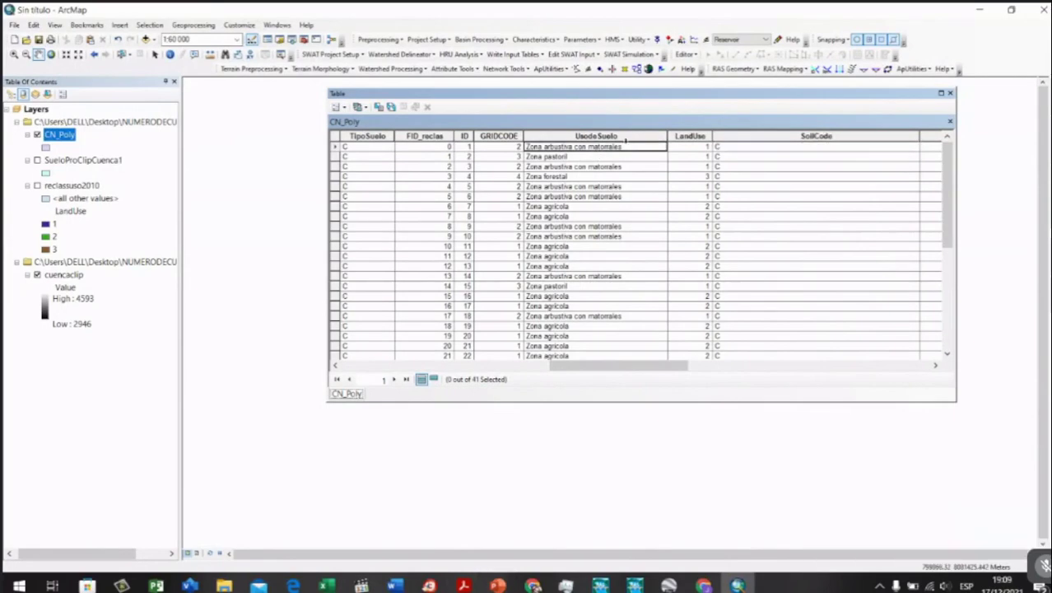
left_click_drag(568, 365, 822, 347)
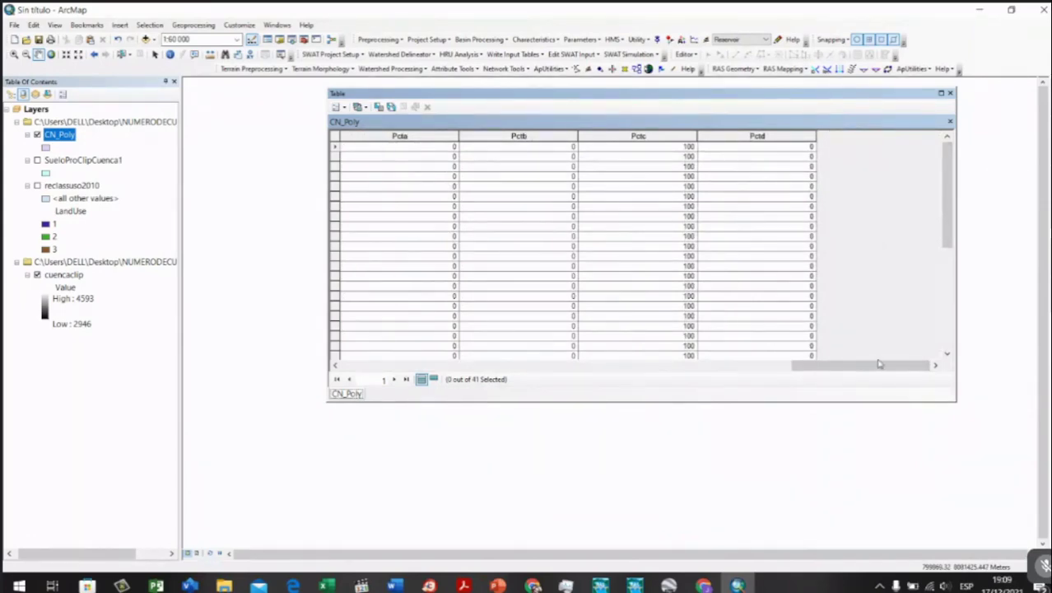
left_click_drag(879, 364, 466, 335)
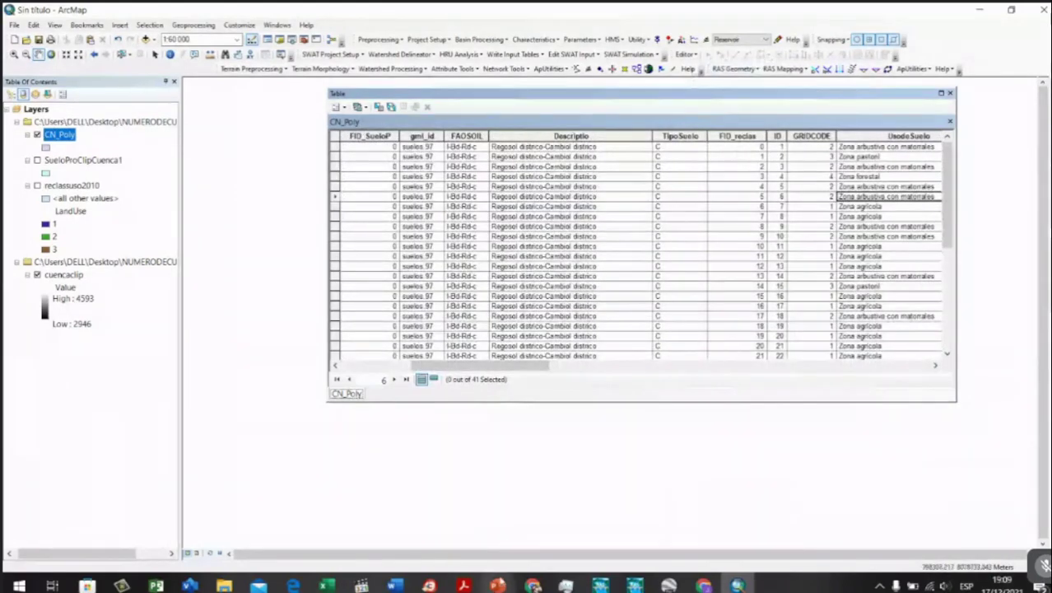
Step: Glance at the CN.pdf table, then check the first CN_Poly record's SoilCode and UsodeSuelo in ArcMap
mouse_move(463, 583)
left_click(486, 533)
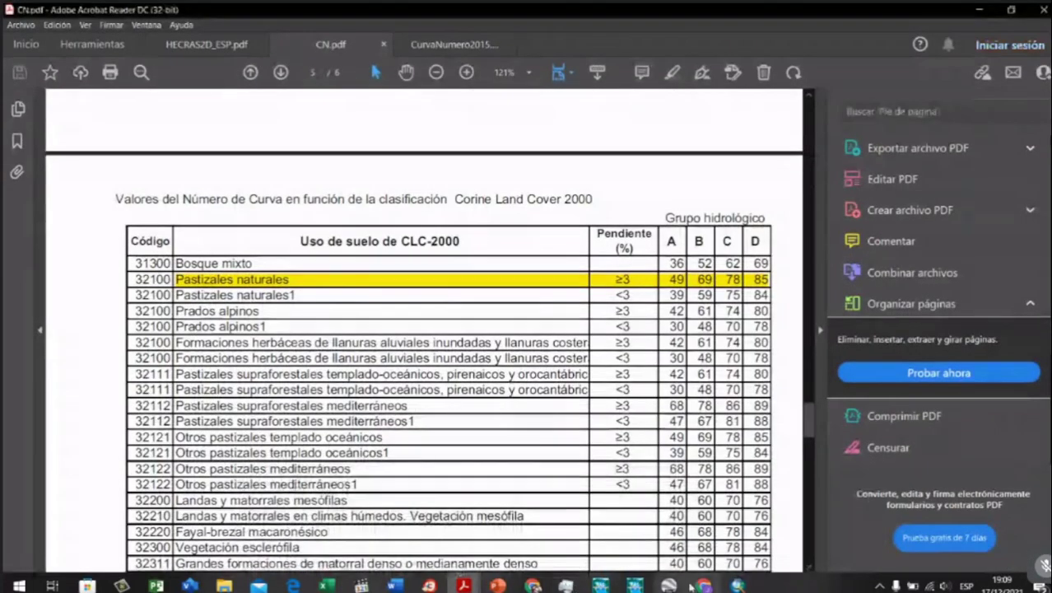
left_click(738, 585)
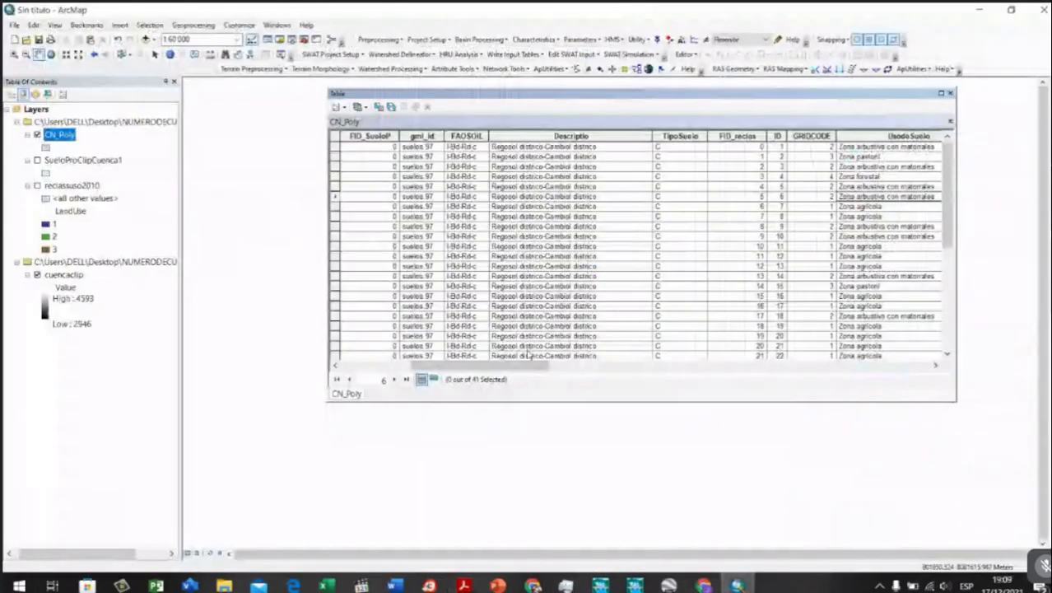
left_click_drag(532, 364, 634, 367)
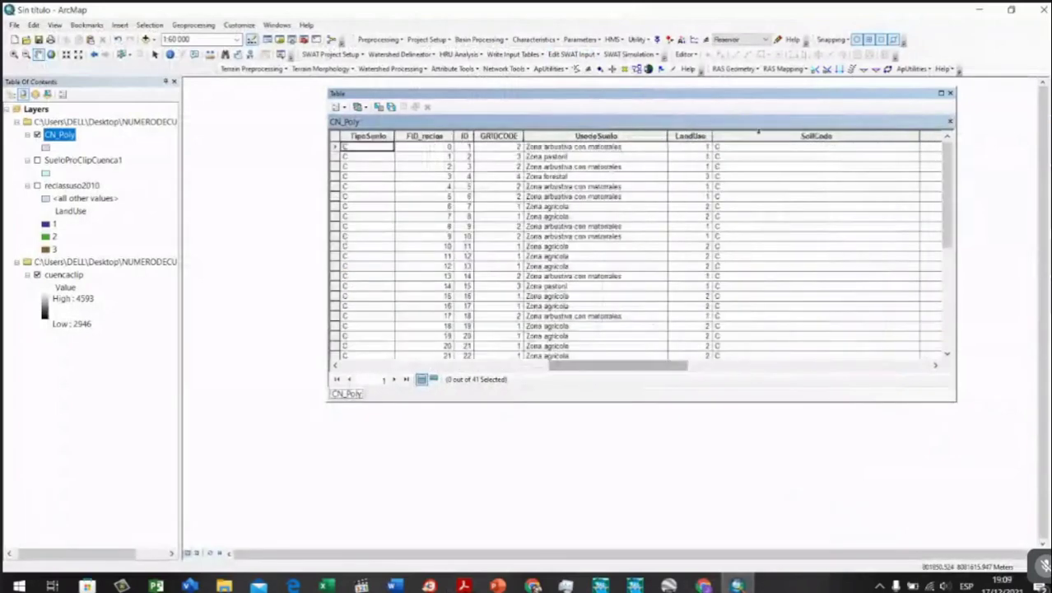
left_click(720, 147)
left_click(574, 147)
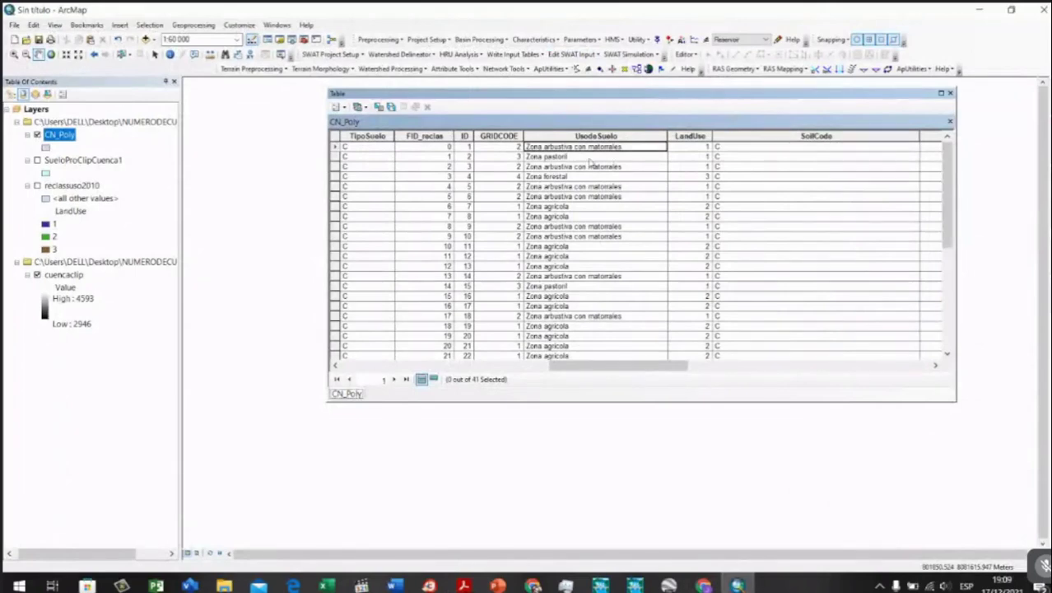
Step: Look up the curve numbers for "Matorrales sub-arbustivos o arbustivos muy poco densos" in CN.pdf and return to ArcMap
left_click(464, 585)
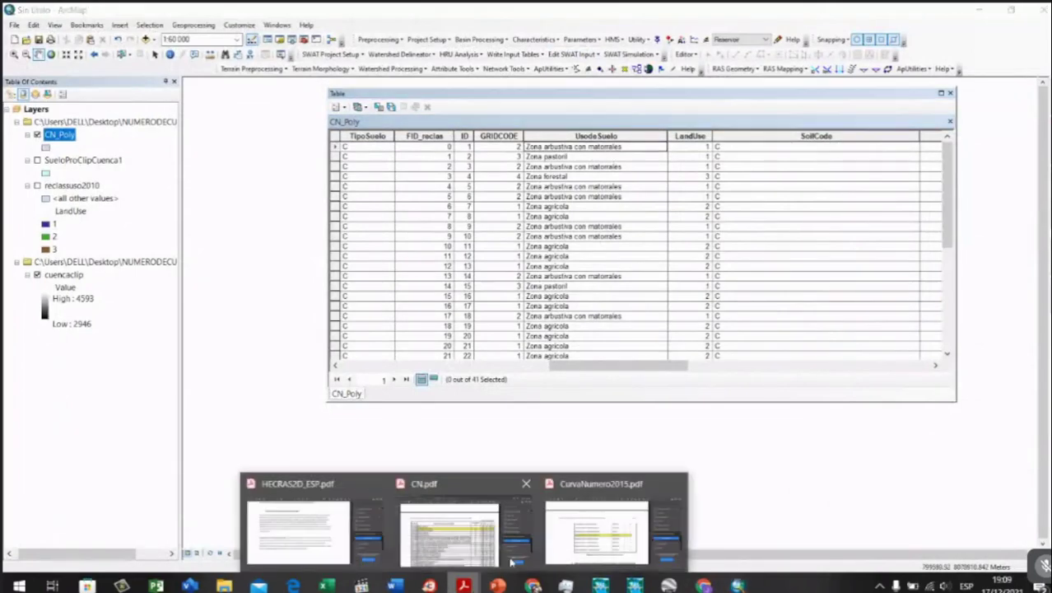
left_click(511, 561)
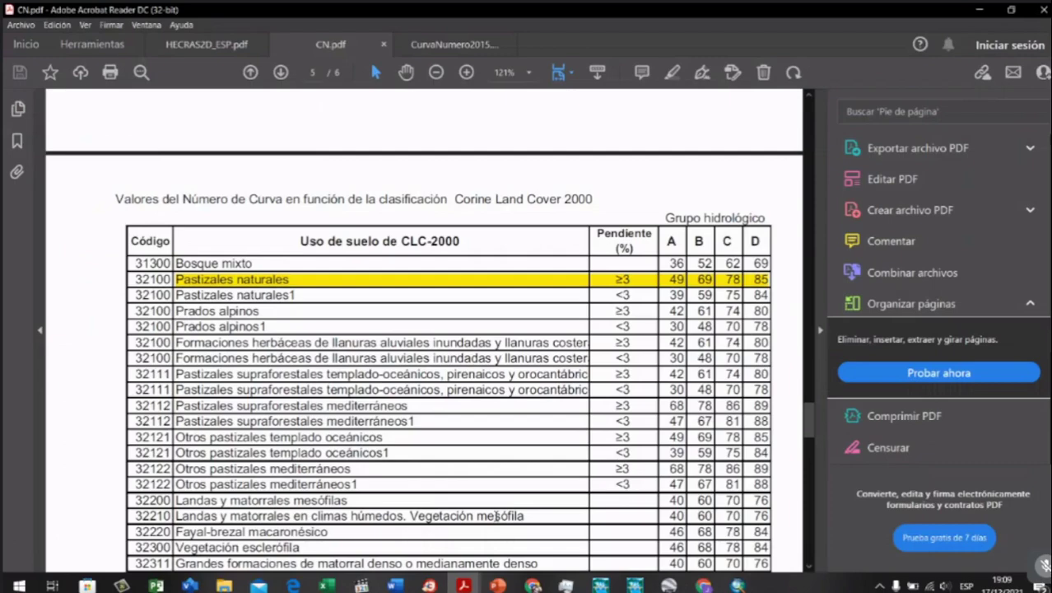
scroll(496, 515, "down", 5)
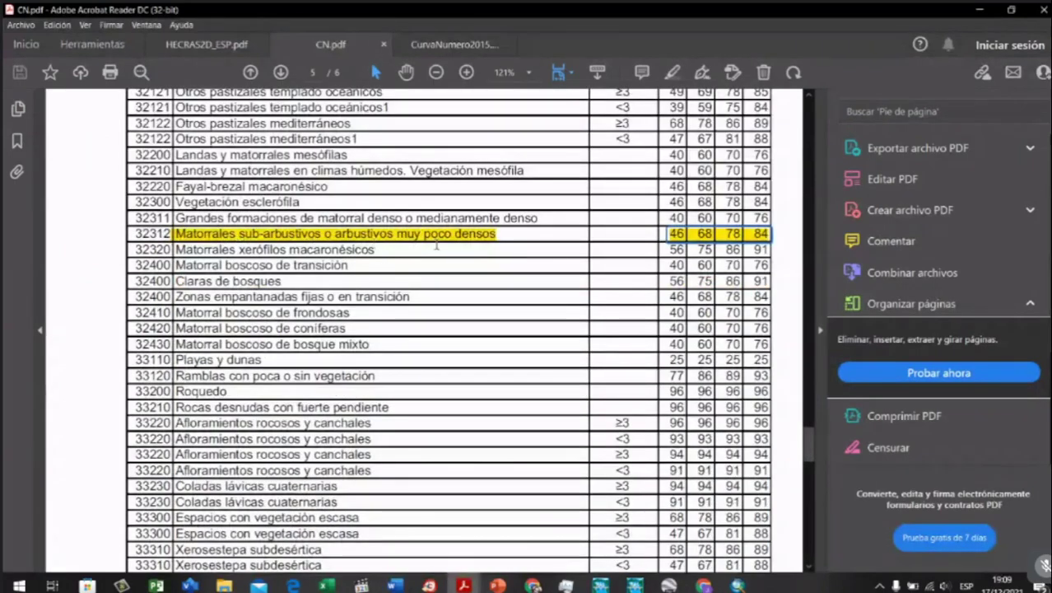
scroll(439, 247, "up", 1)
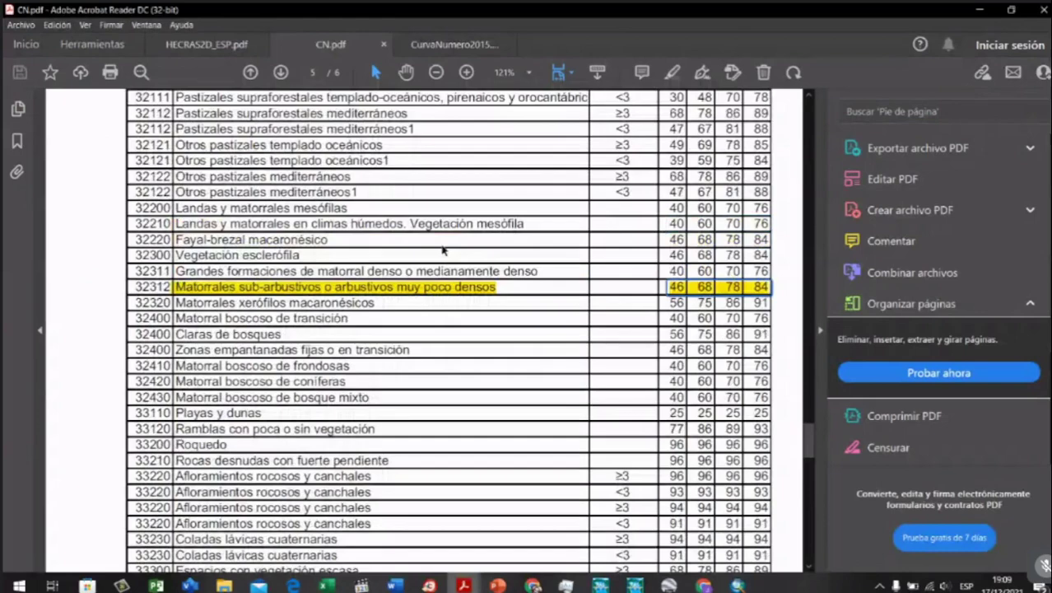
scroll(442, 250, "up", 1)
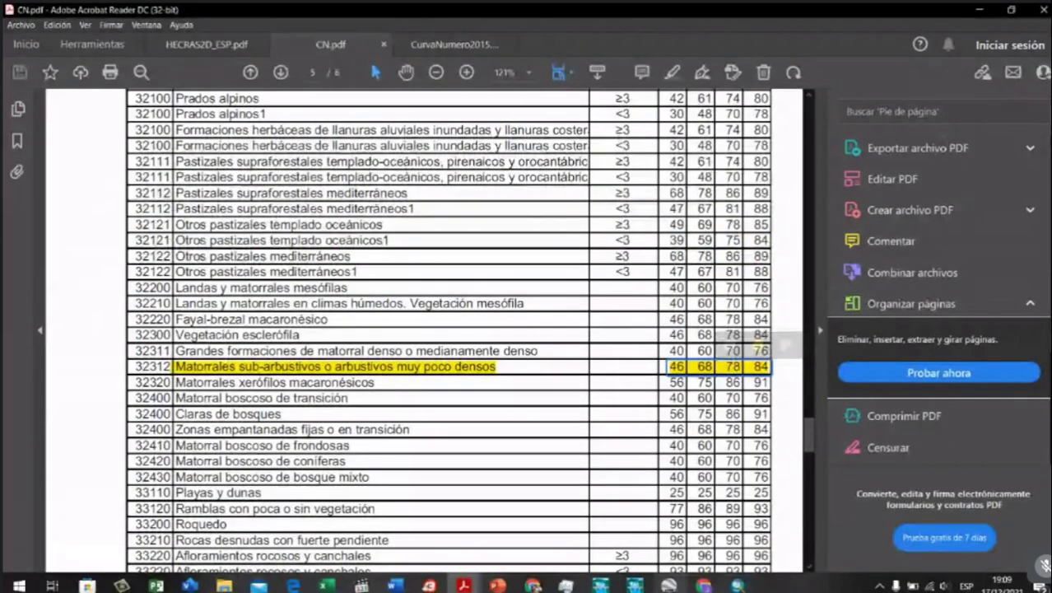
left_click(737, 585)
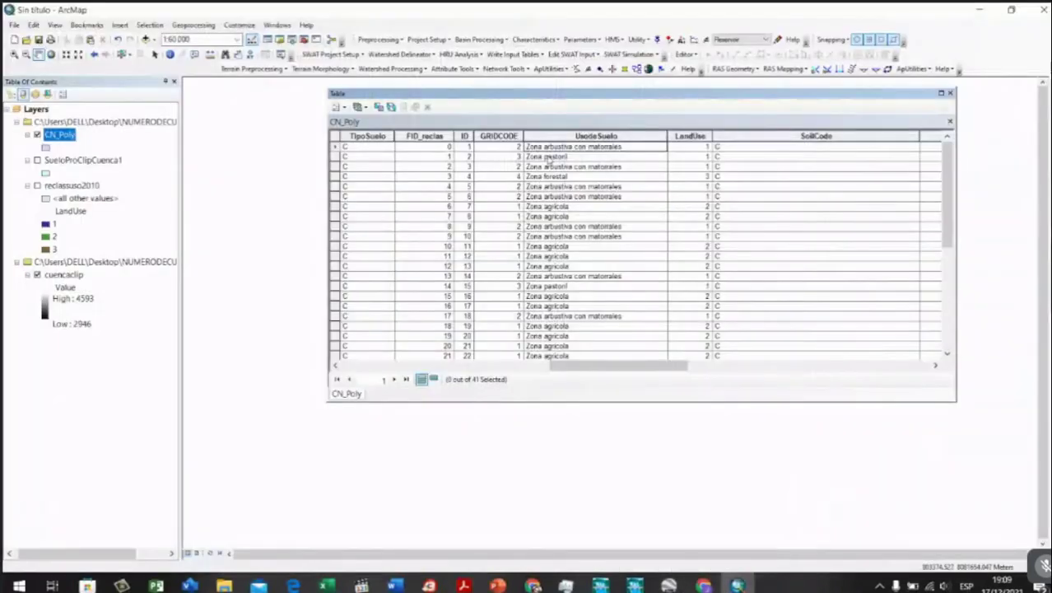
Step: Check the Zona pastoril record's SoilCode against the "Pastizales naturales" row in CN.pdf, then return to ArcMap
left_click(800, 157)
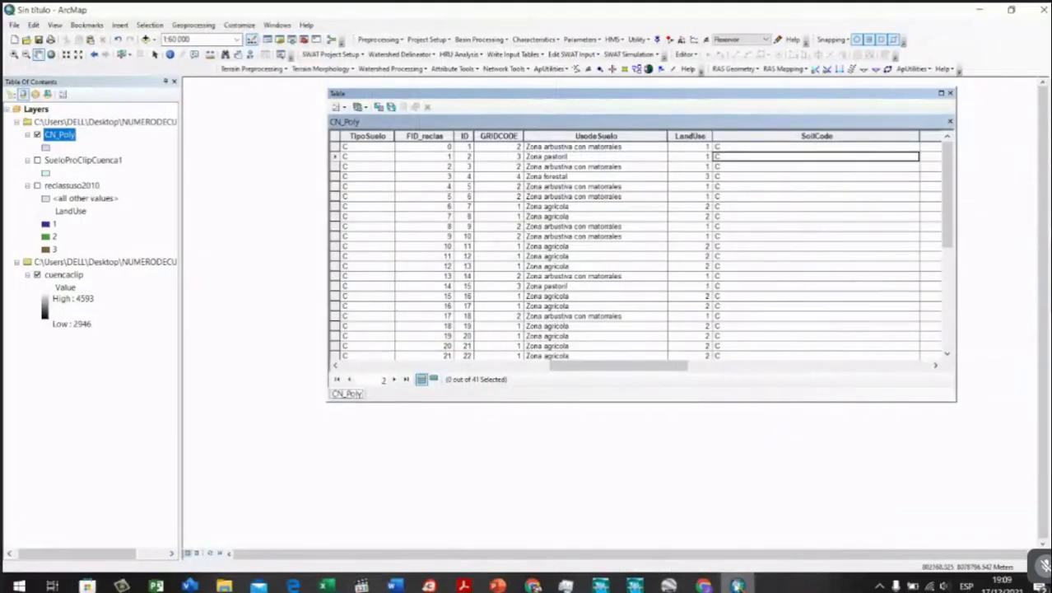
key("alt+Tab")
scroll(249, 231, "up", 4)
left_click(249, 227)
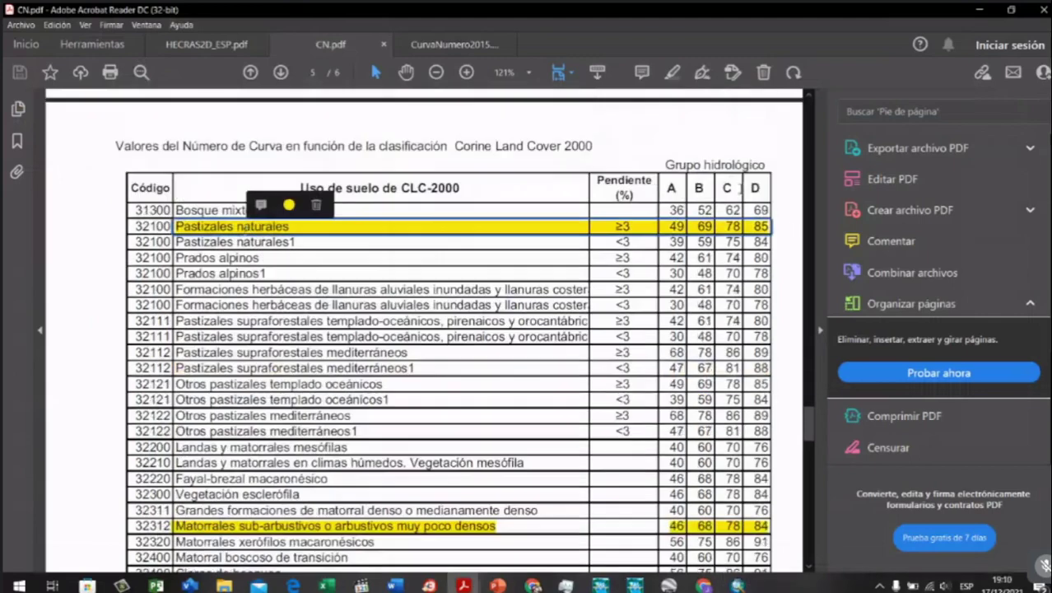
left_click(742, 227)
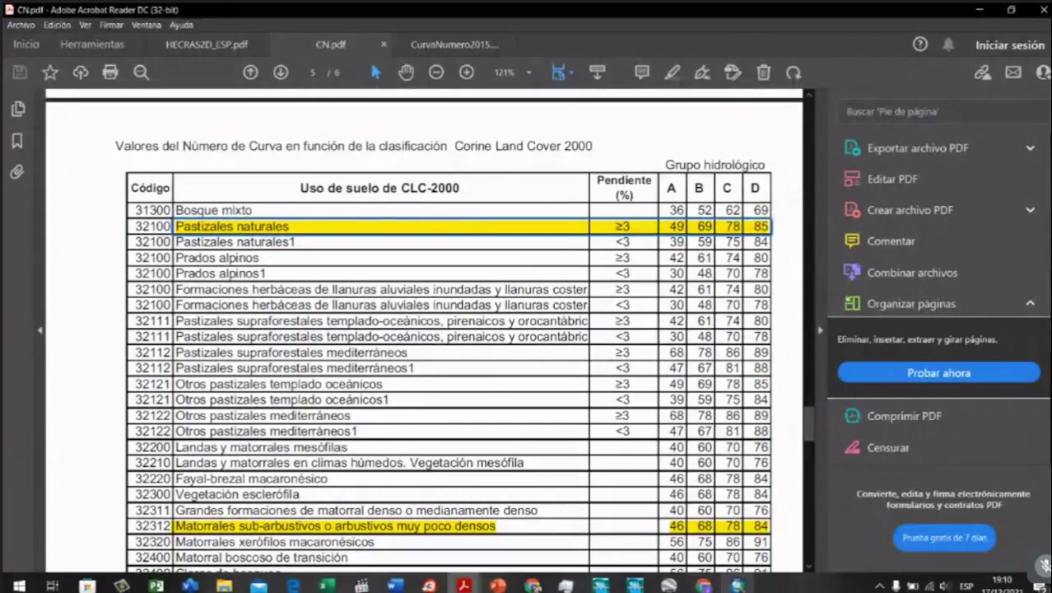
left_click(736, 585)
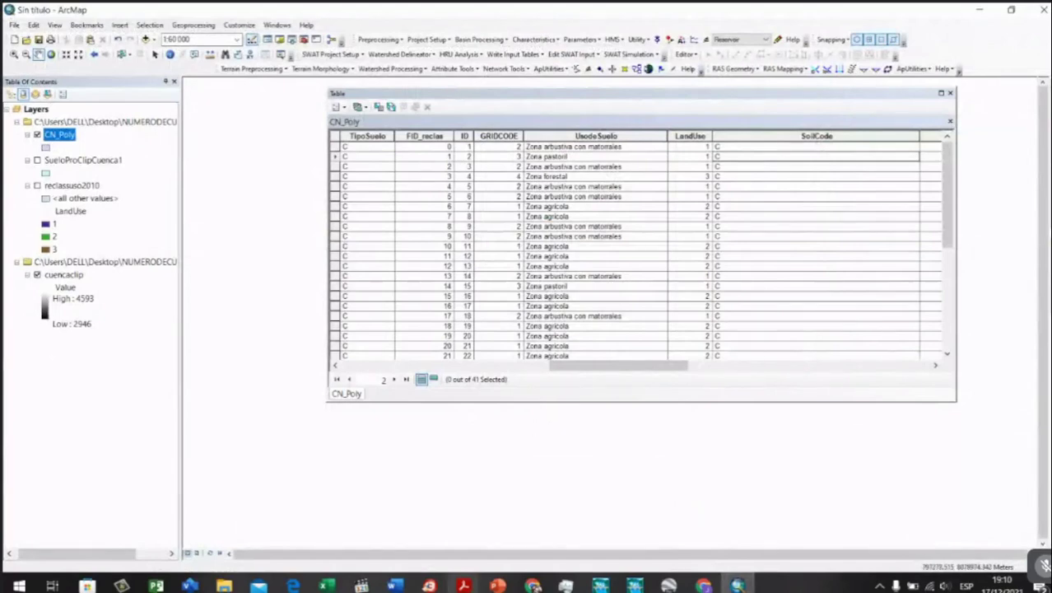
Step: Consult CN.pdf once more, return to ArcMap, and close the CN_Poly attribute table
left_click(463, 585)
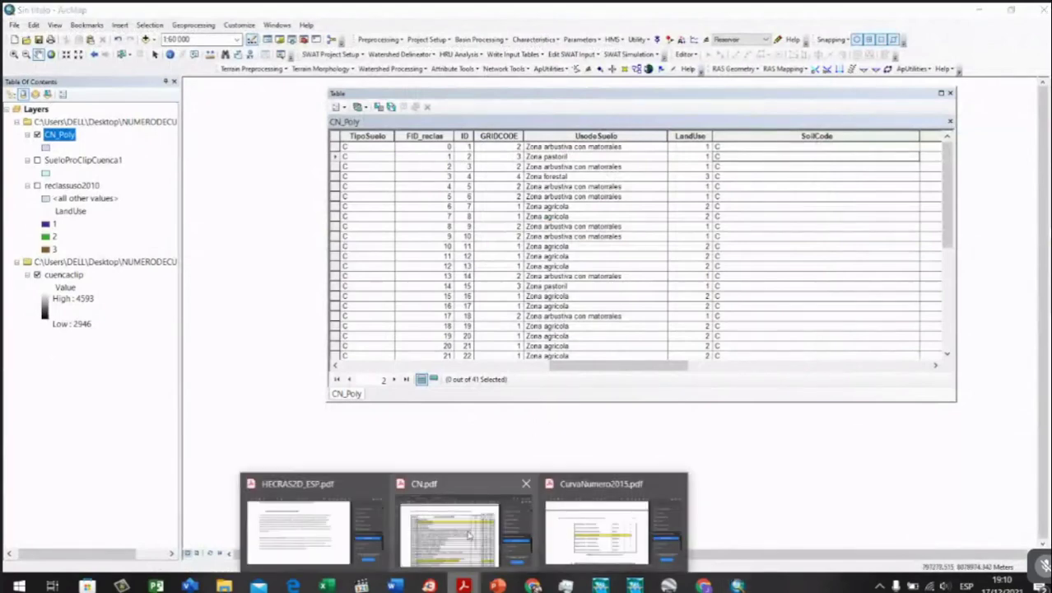
left_click(467, 535)
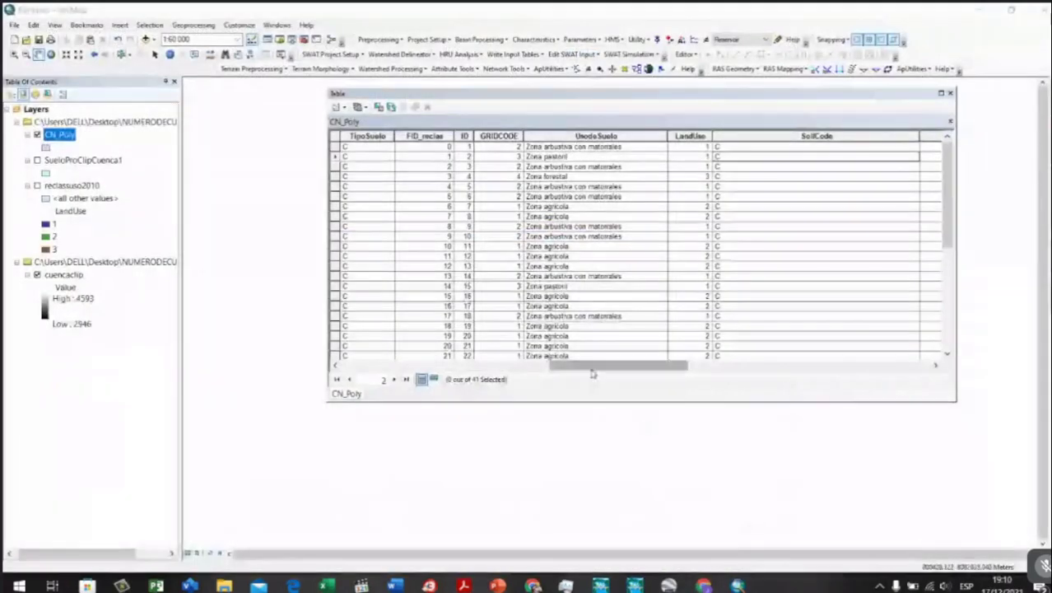
left_click_drag(592, 372, 589, 407)
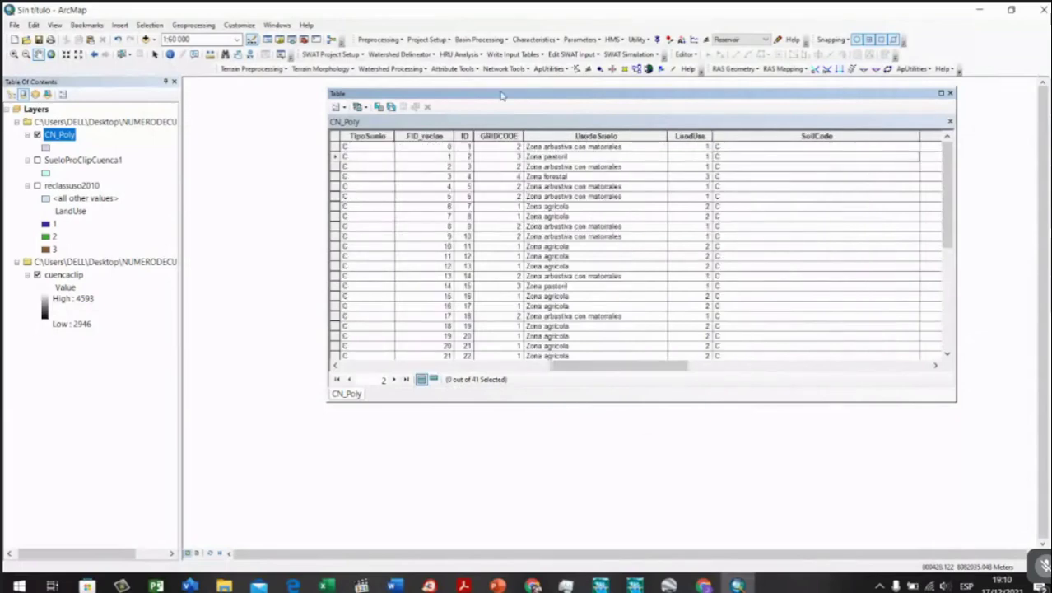
left_click_drag(501, 94, 445, 63)
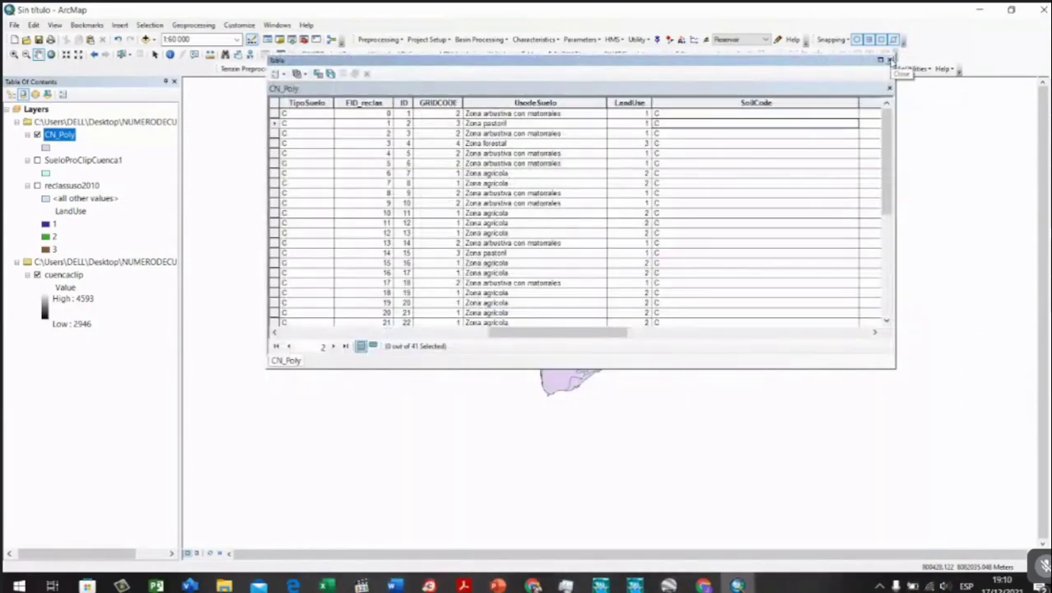
left_click(890, 60)
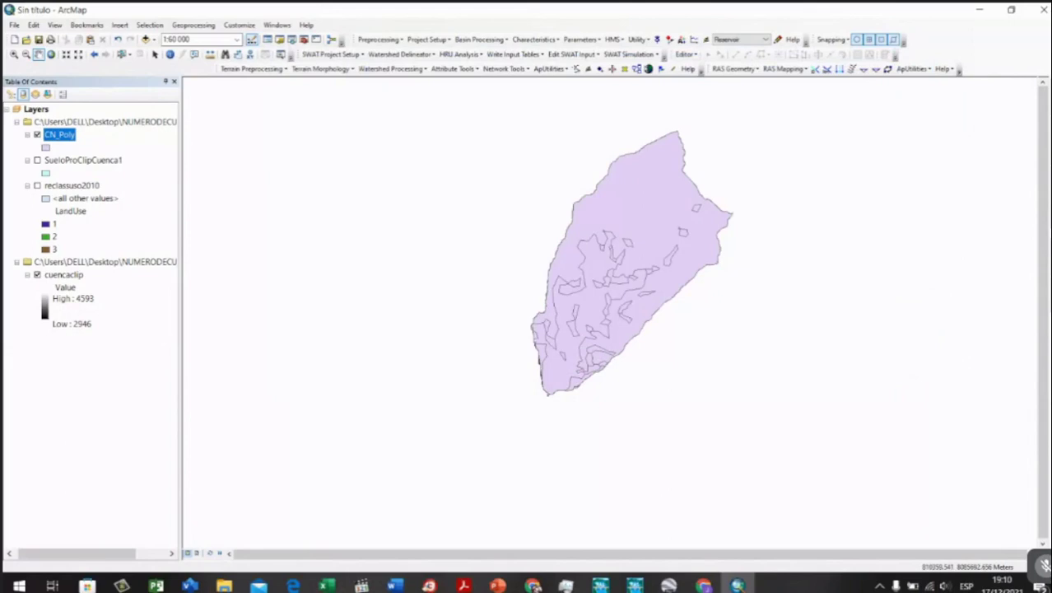
Step: Search the tools for "create table" and open the Create Table (Data Management) tool
key("ctrl+f")
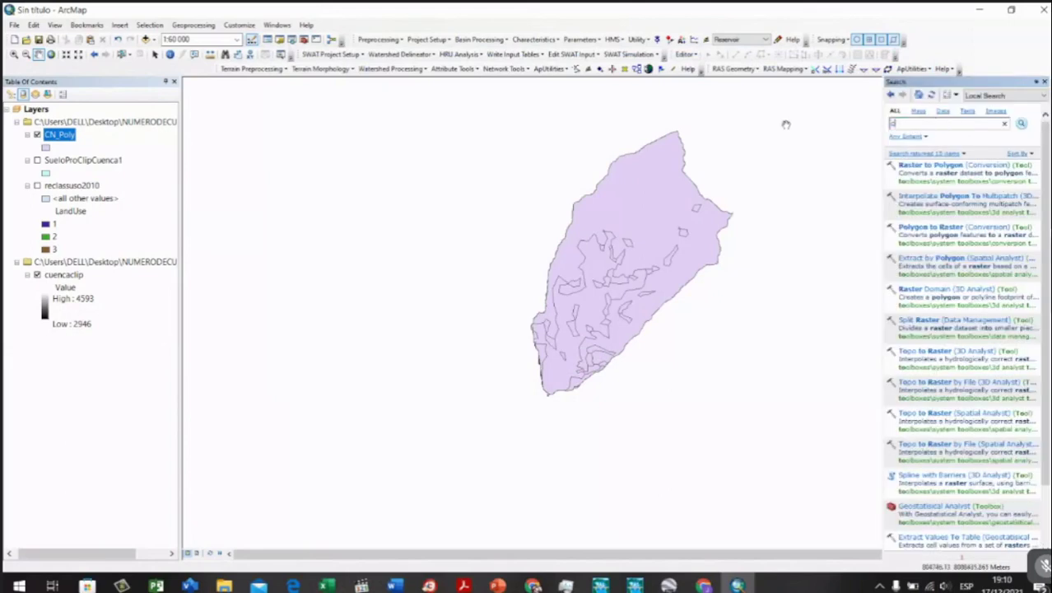
type("create table")
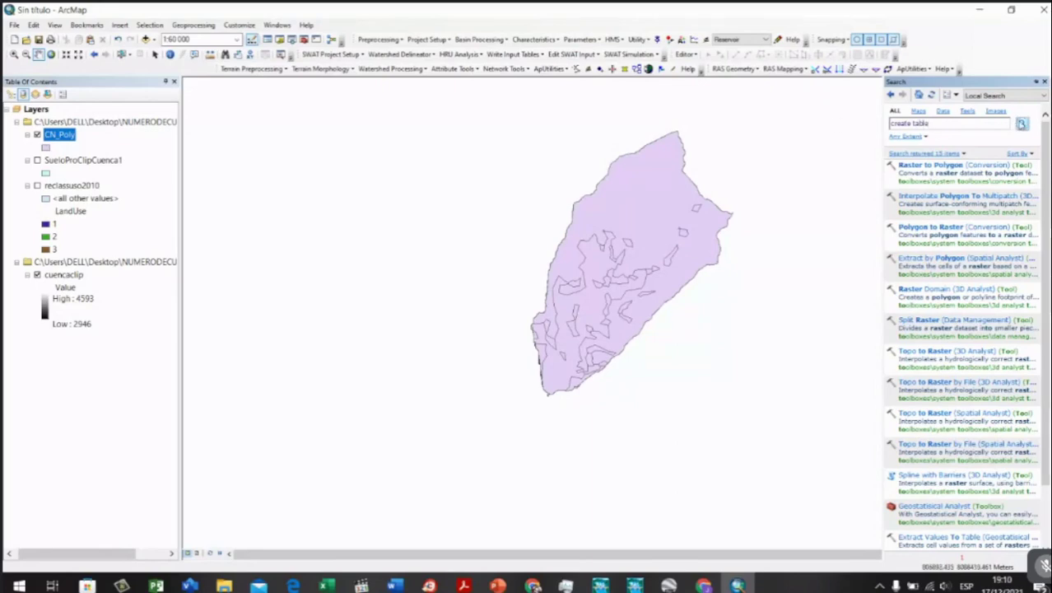
left_click(1020, 123)
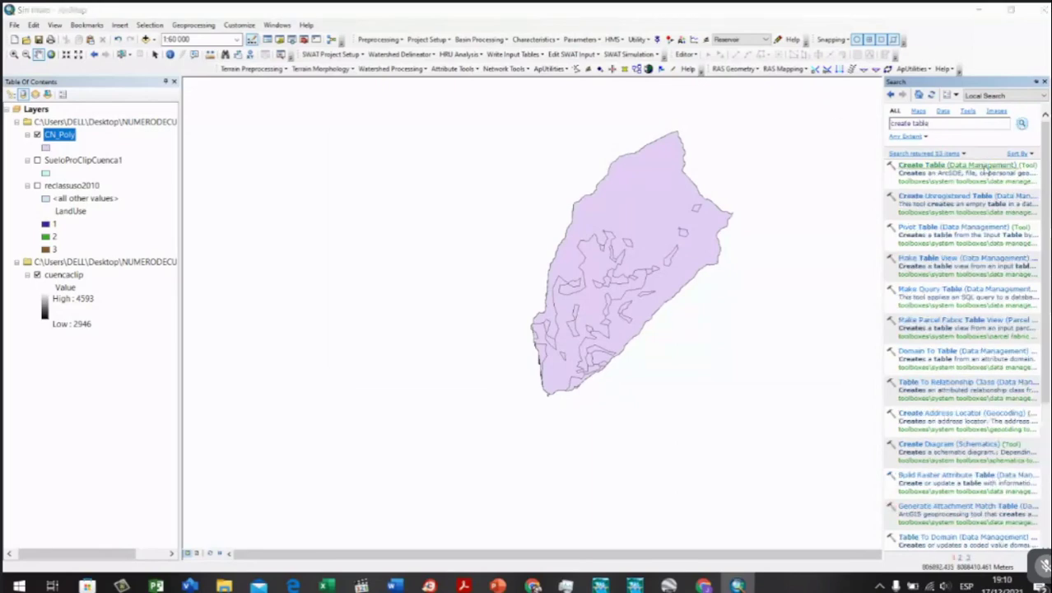
left_click(985, 170)
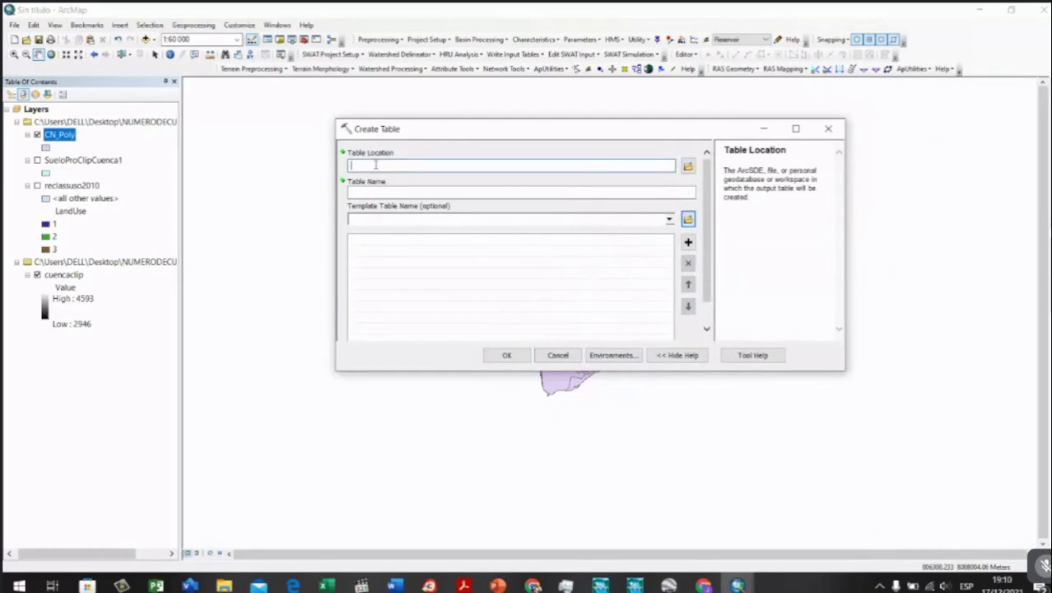
Step: Set the table location to the NUMERODECURVA folder on the Desktop
left_click(687, 166)
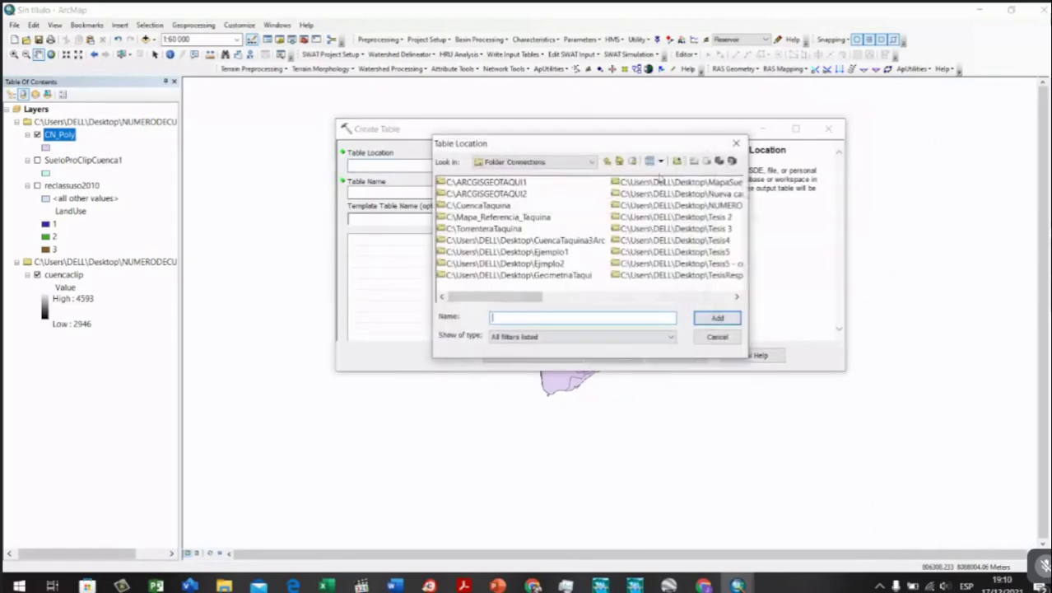
left_click(589, 163)
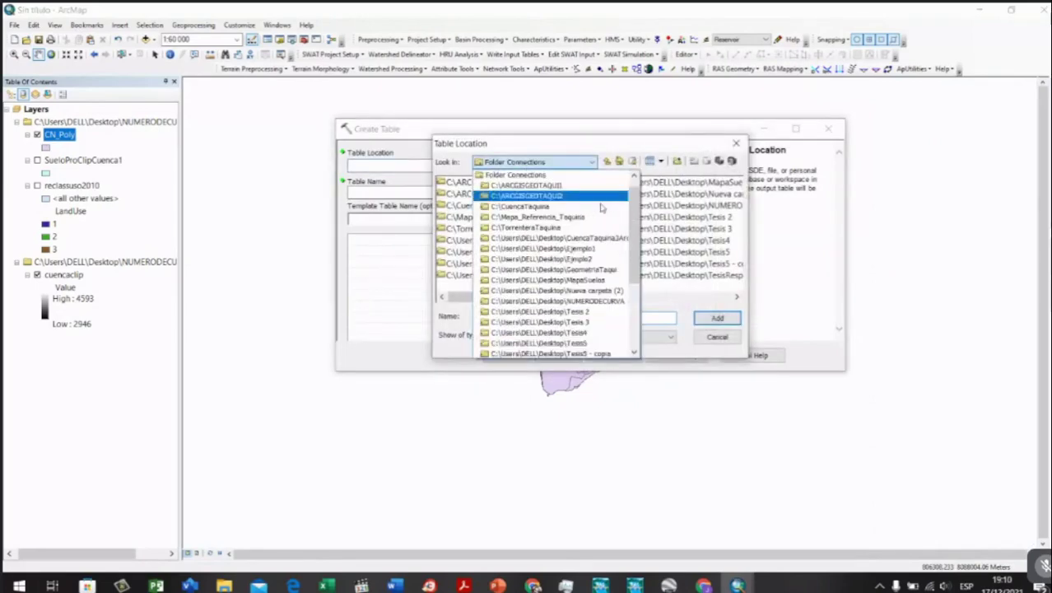
left_click(609, 302)
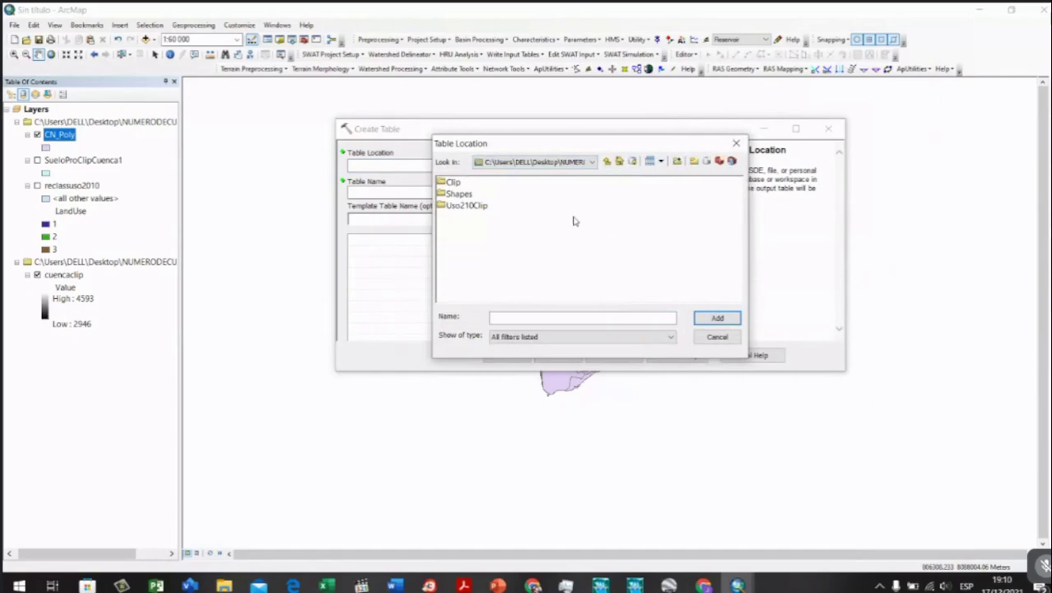
left_click(580, 164)
left_click(589, 164)
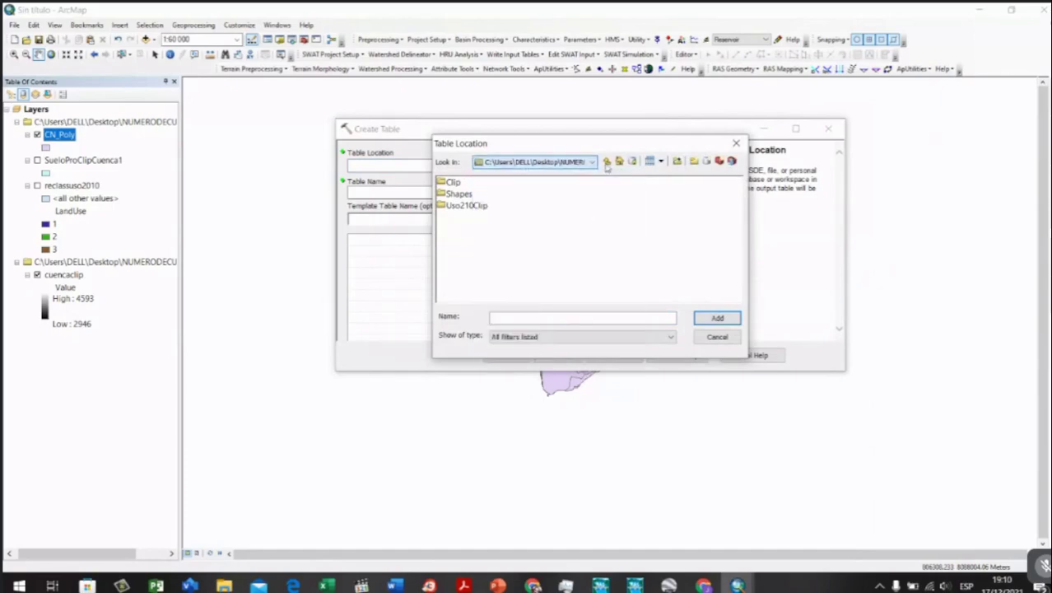
left_click(606, 162)
left_click(696, 206)
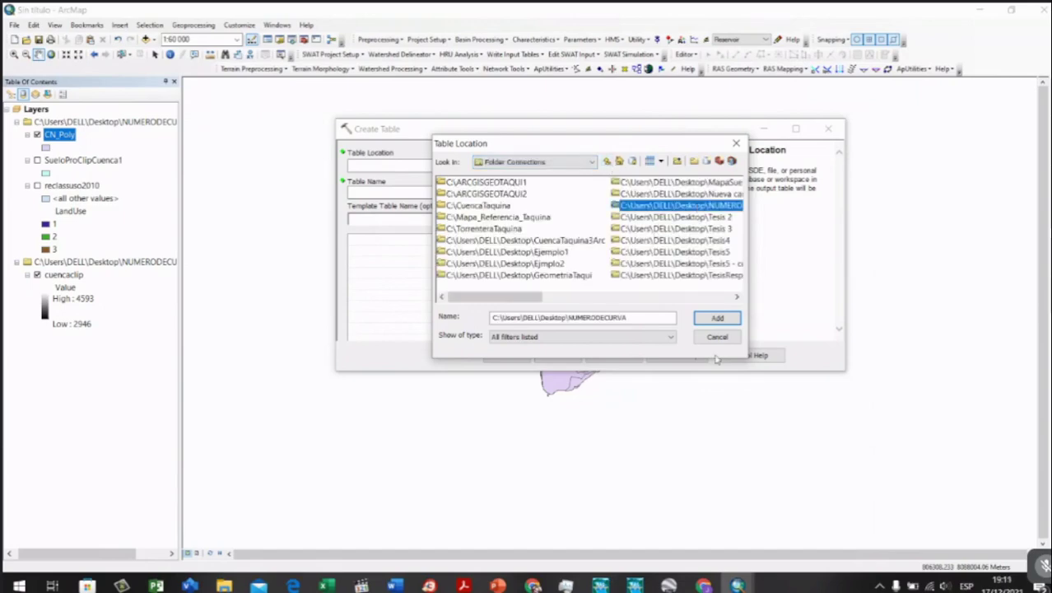
left_click(716, 320)
Step: Name the new table CNLookUp.dbf and create it without a template
left_click(416, 193)
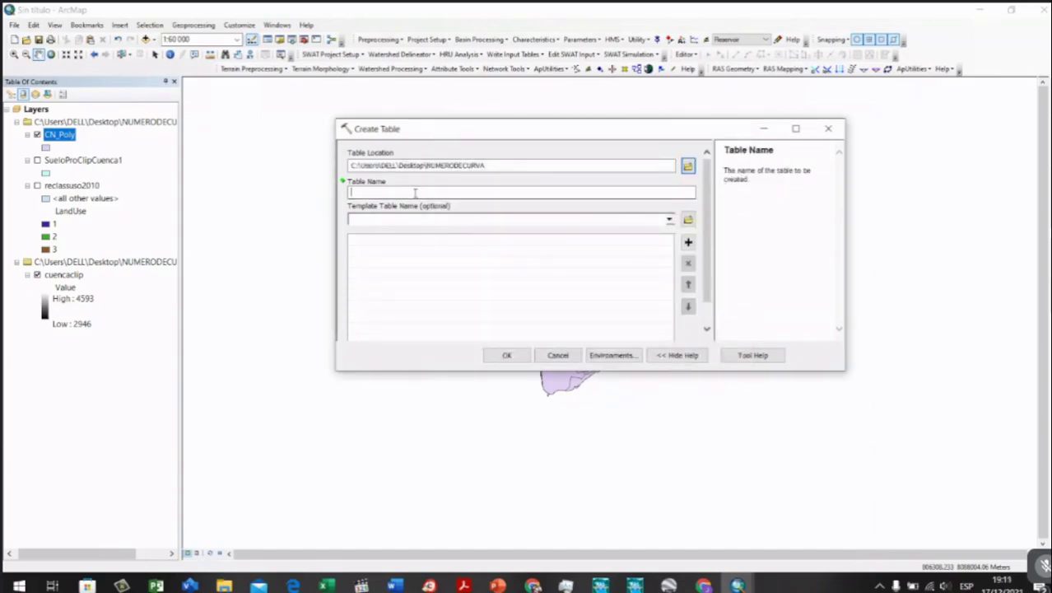
type("CNlookUp.dbf")
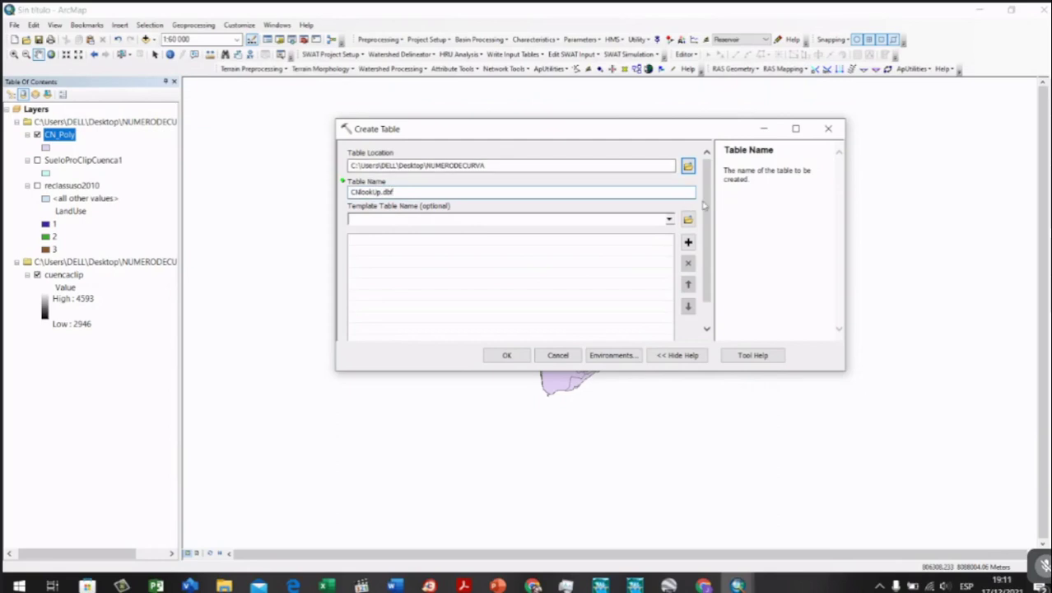
left_click_drag(706, 206, 710, 236)
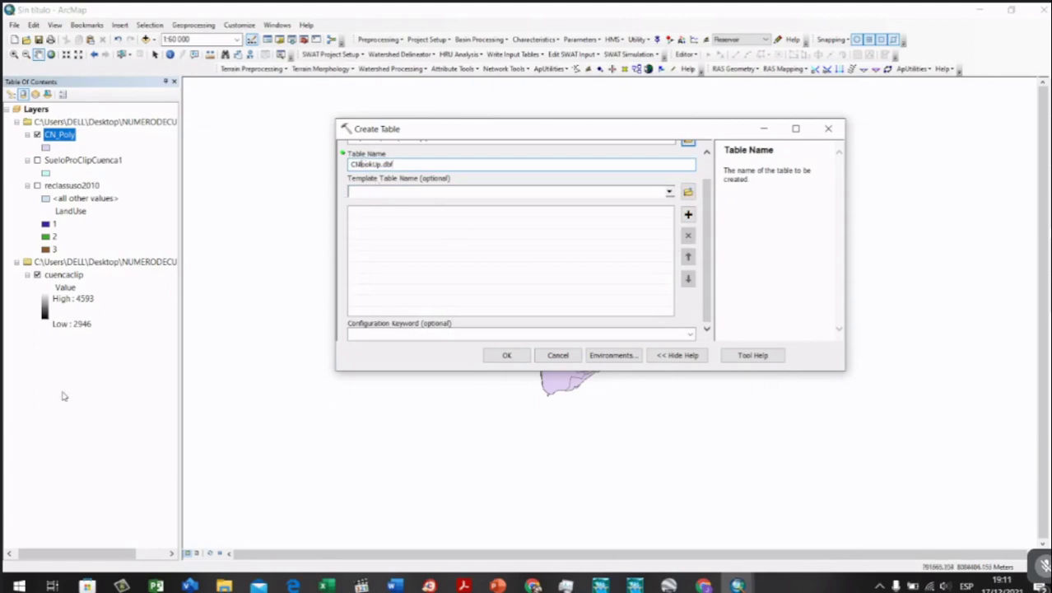
key("BackSpace")
type("L")
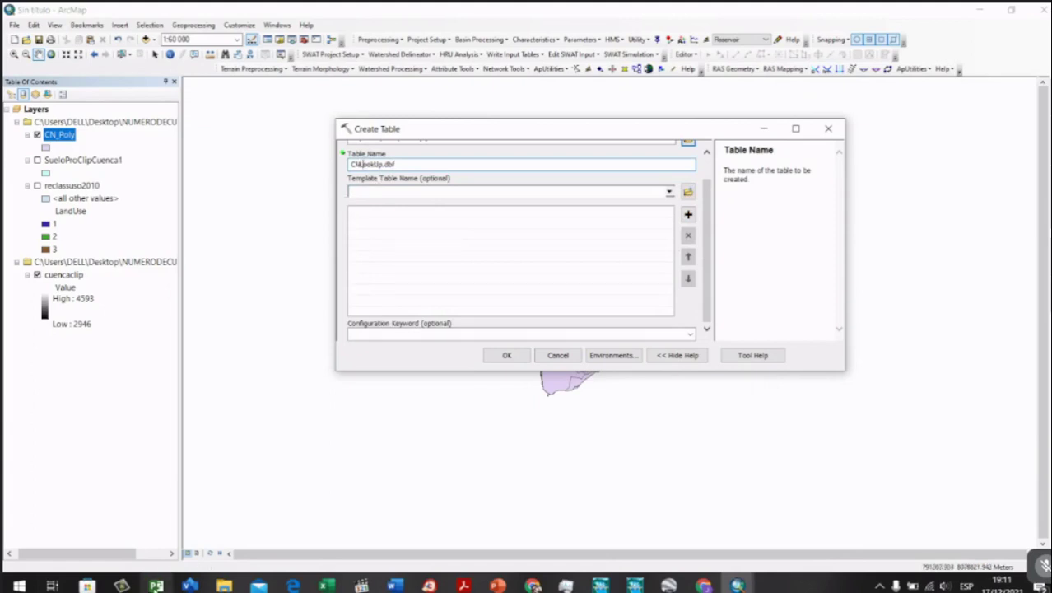
left_click(508, 353)
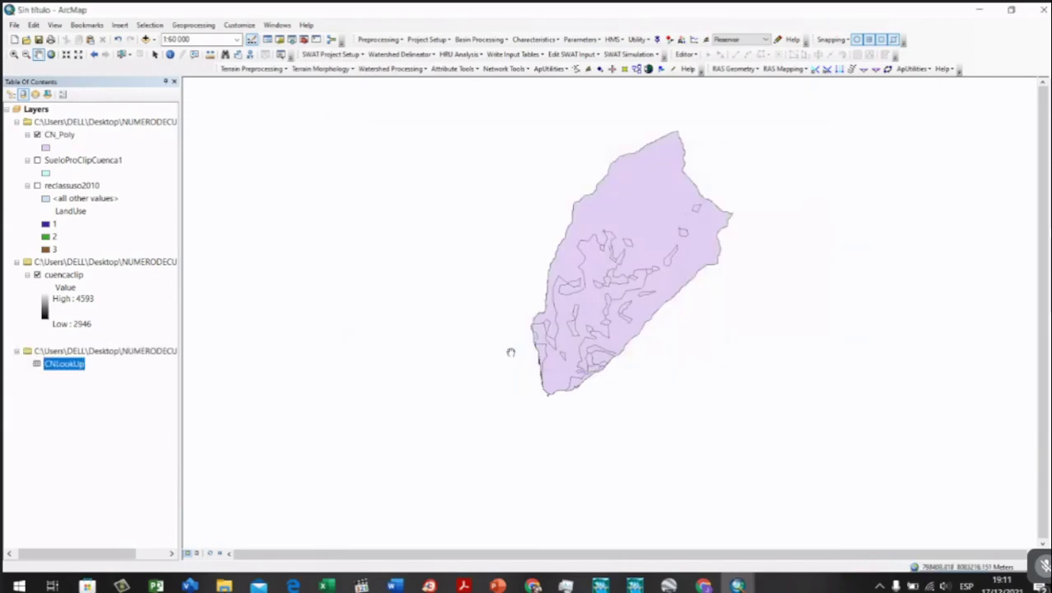
Step: Open the CNLookUp table and add a field named LUvalue of type Double
right_click(64, 368)
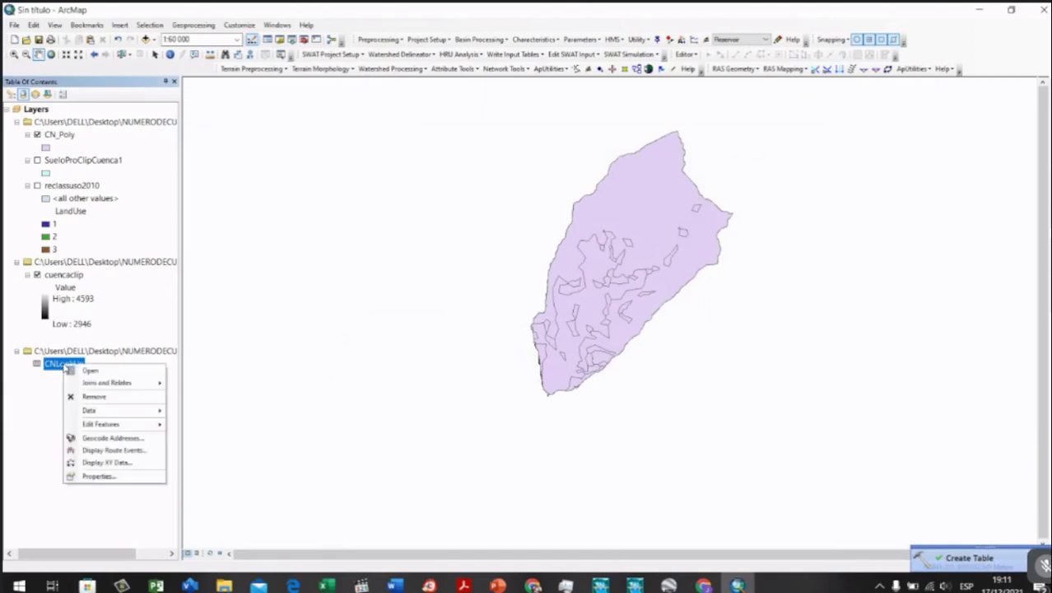
left_click(123, 372)
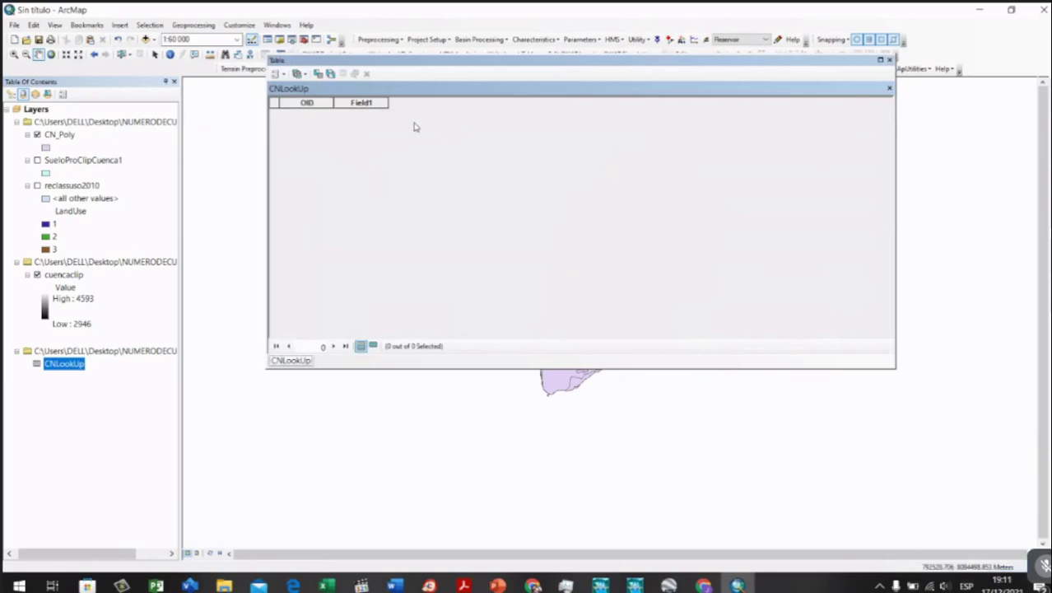
left_click(280, 75)
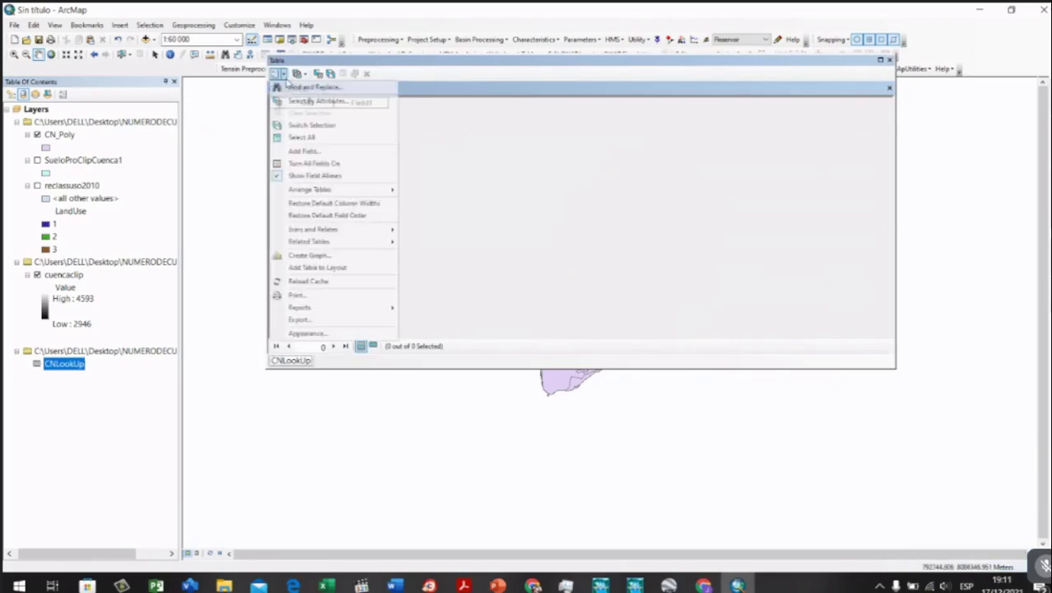
left_click(327, 153)
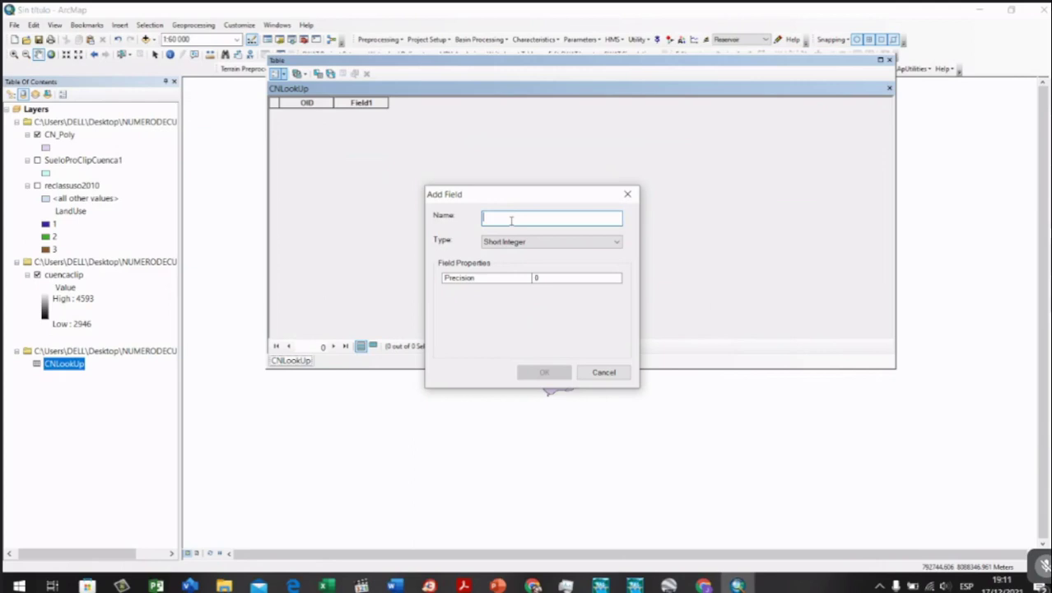
type("LUVlue")
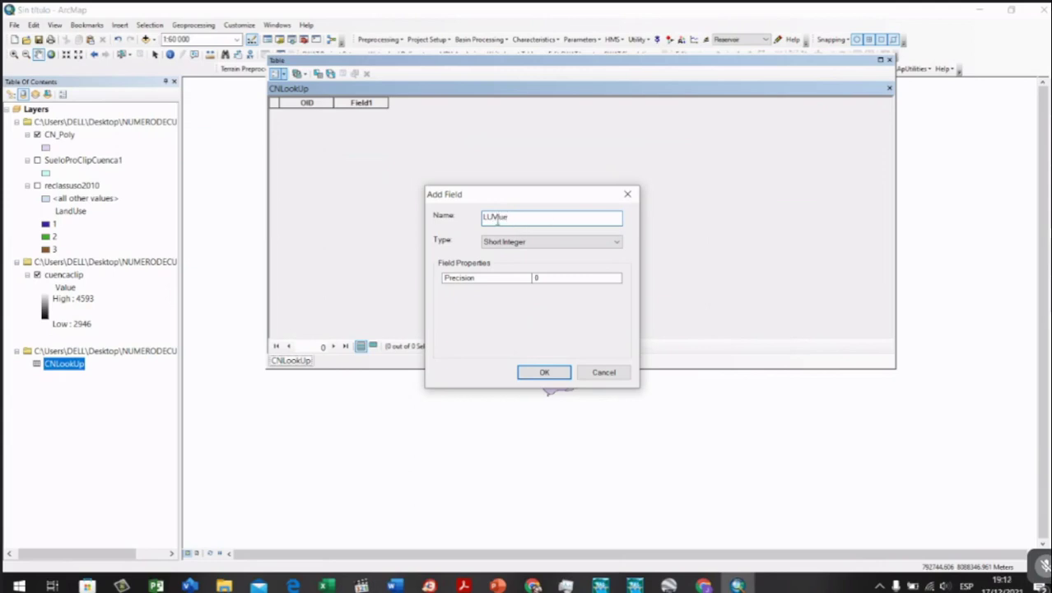
type("a")
key("BackSpace")
type("v")
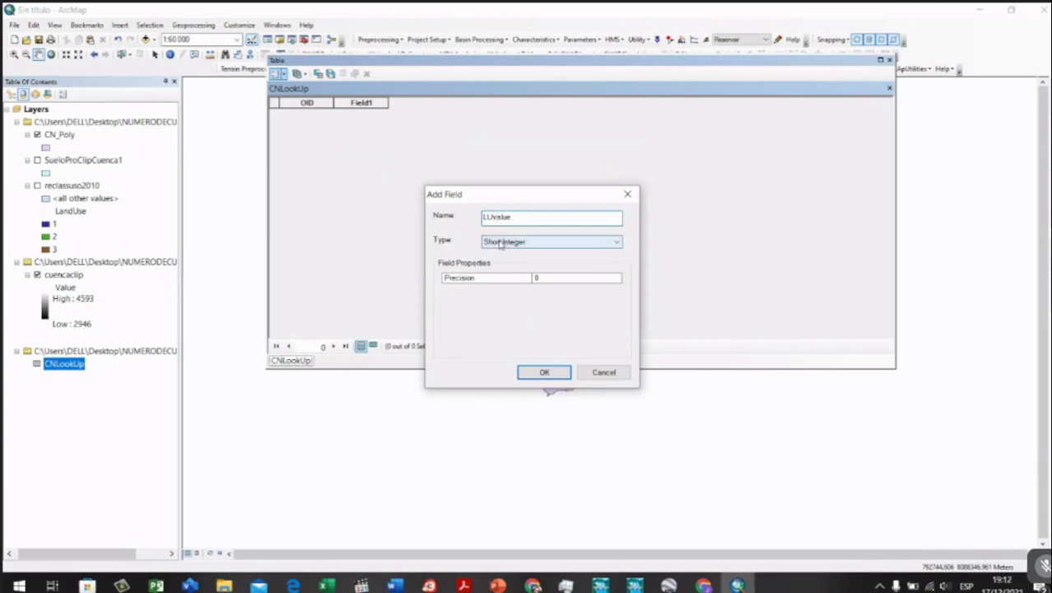
left_click(500, 245)
left_click(503, 281)
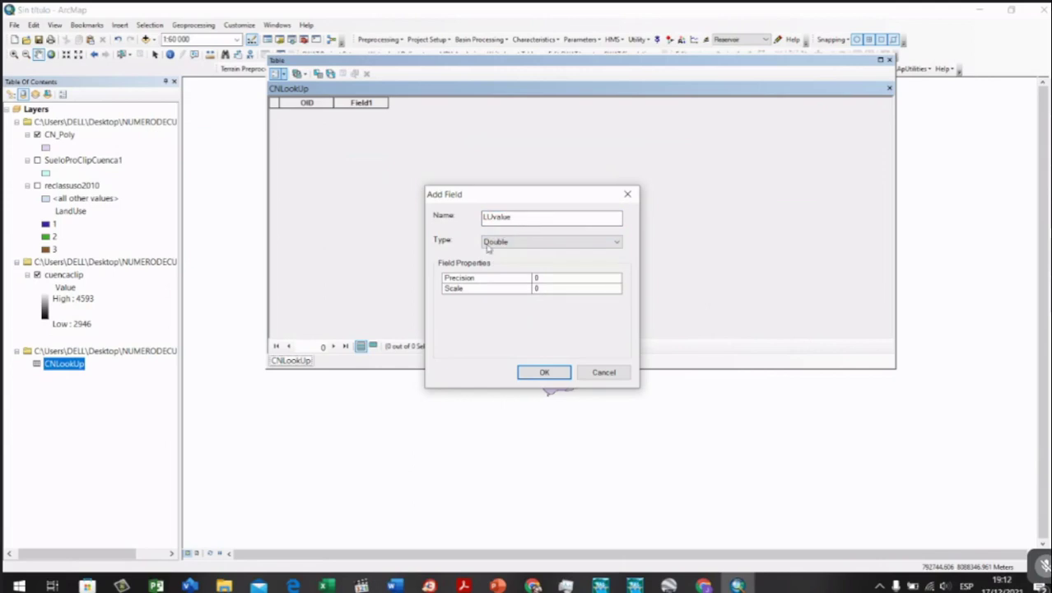
left_click(507, 245)
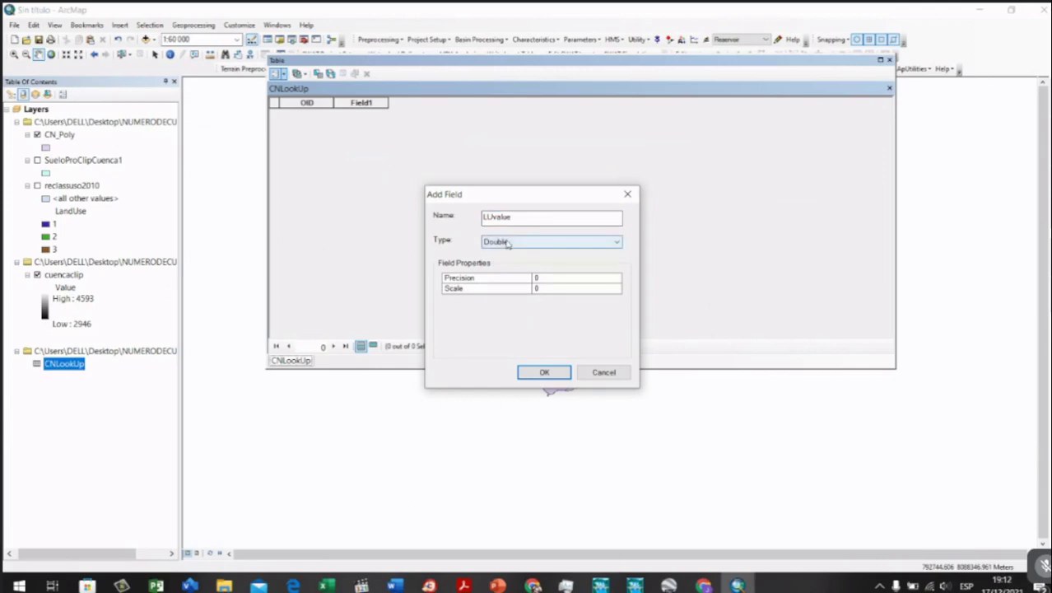
left_click(544, 372)
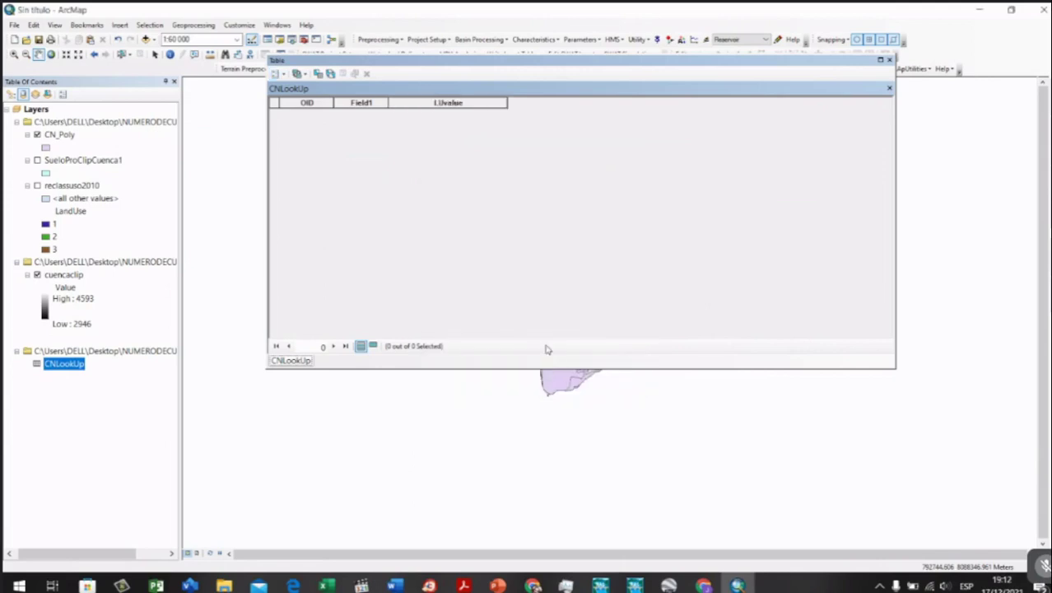
Step: Add a field named A of type Double to the CNLookUp table
left_click(277, 73)
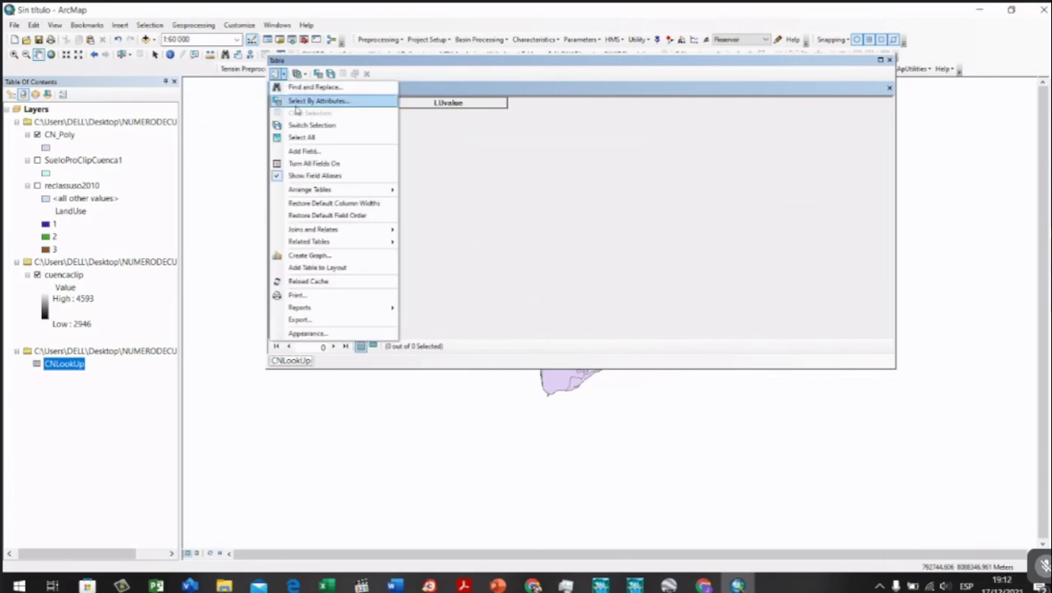
left_click(324, 152)
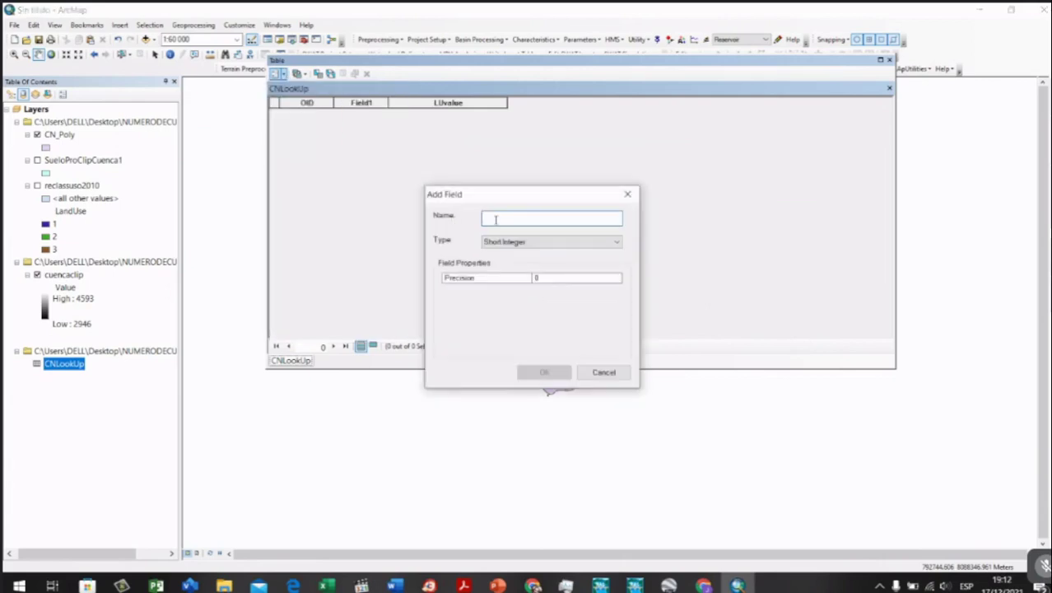
type("A")
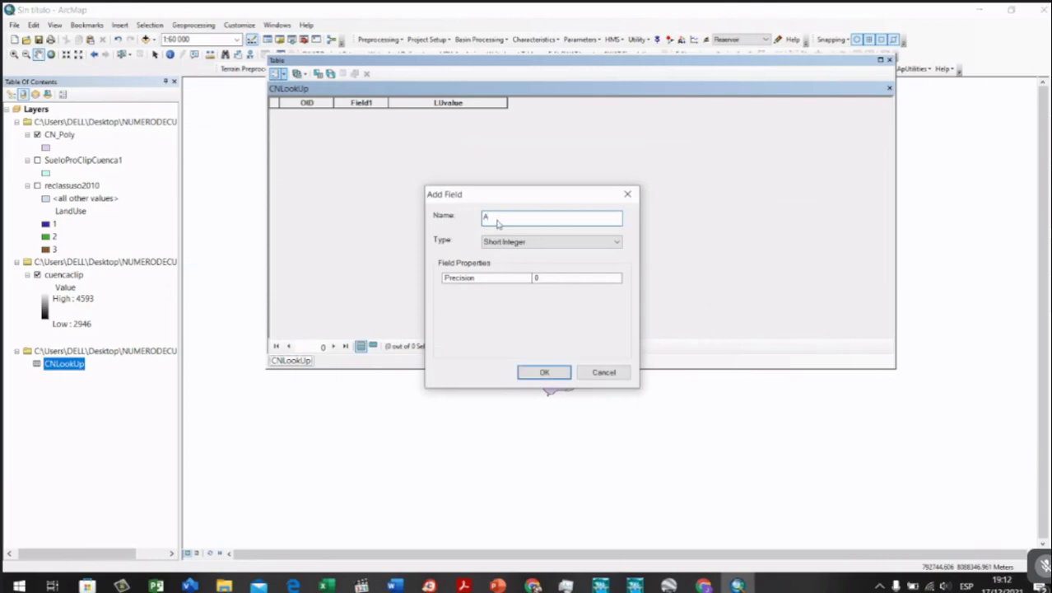
left_click(500, 242)
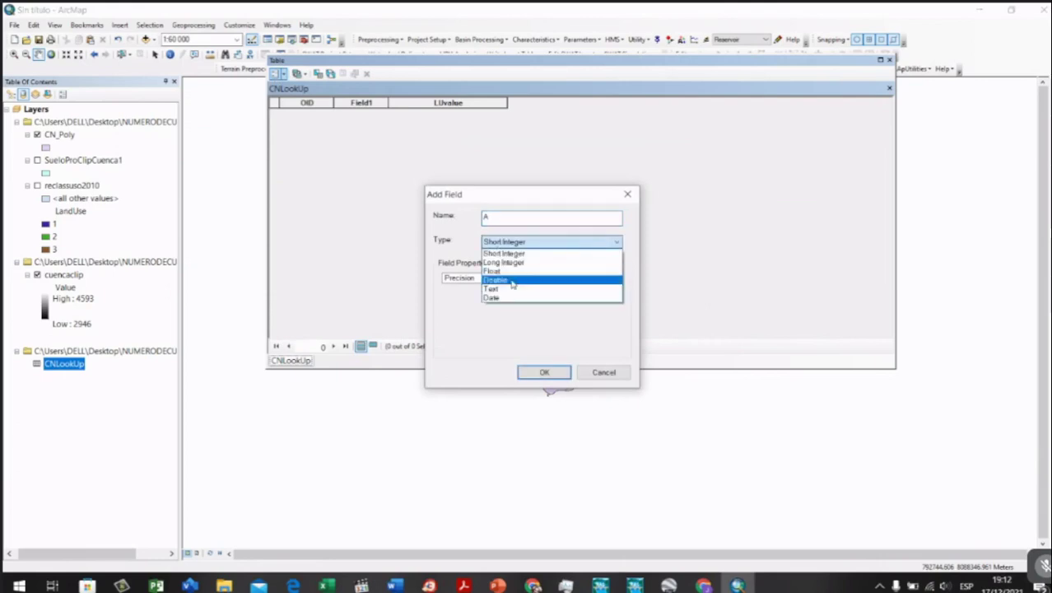
left_click(511, 278)
left_click(557, 377)
Step: Add a field named B of type Double to the CNLookUp table
left_click(278, 73)
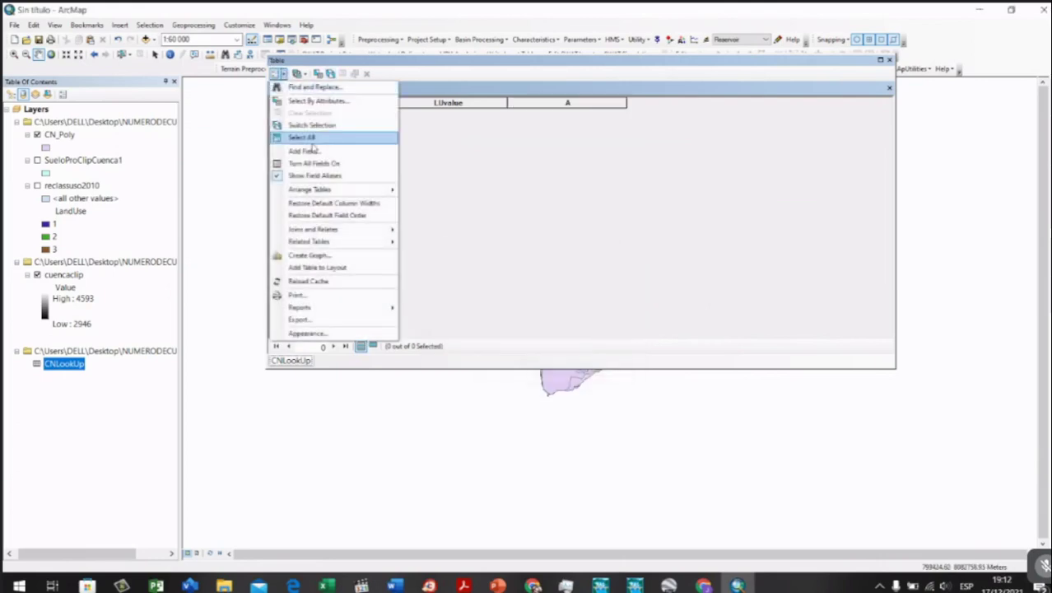
left_click(312, 152)
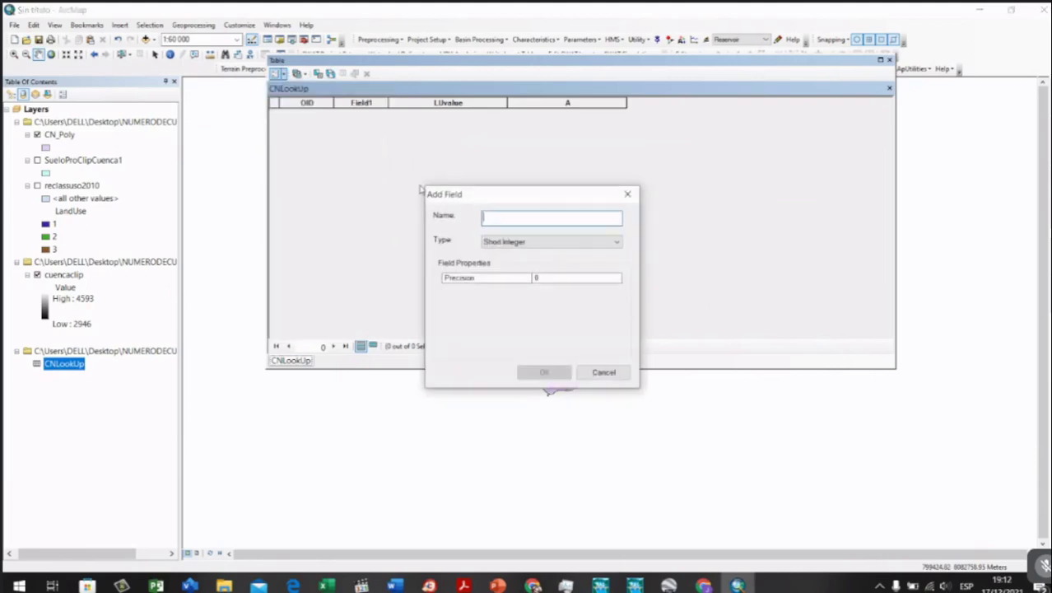
left_click(535, 242)
left_click(531, 274)
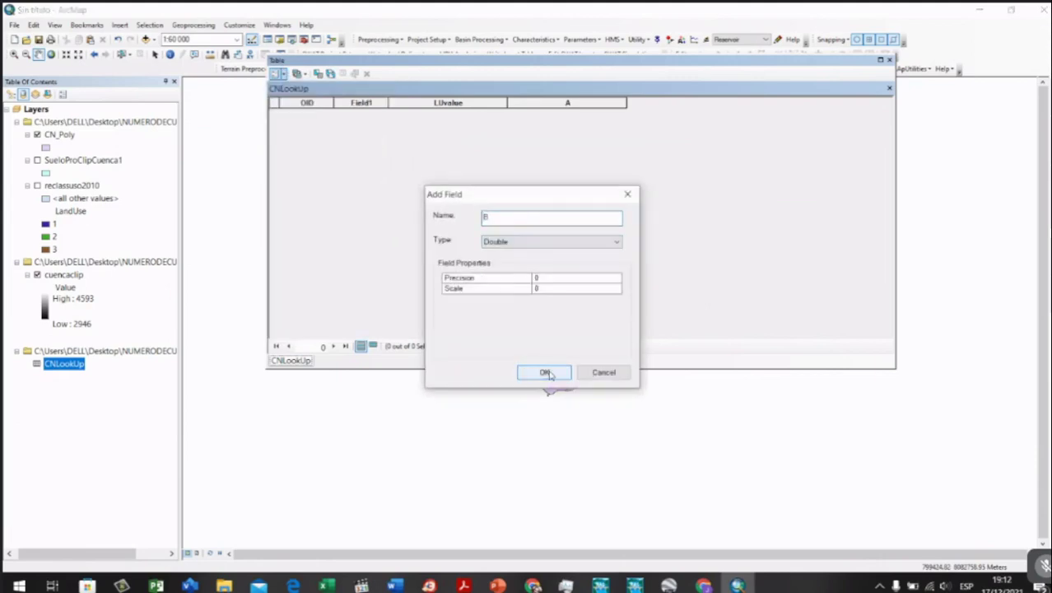
left_click(544, 372)
Step: Add a field named C of type Double to the CNLookUp table
left_click(280, 73)
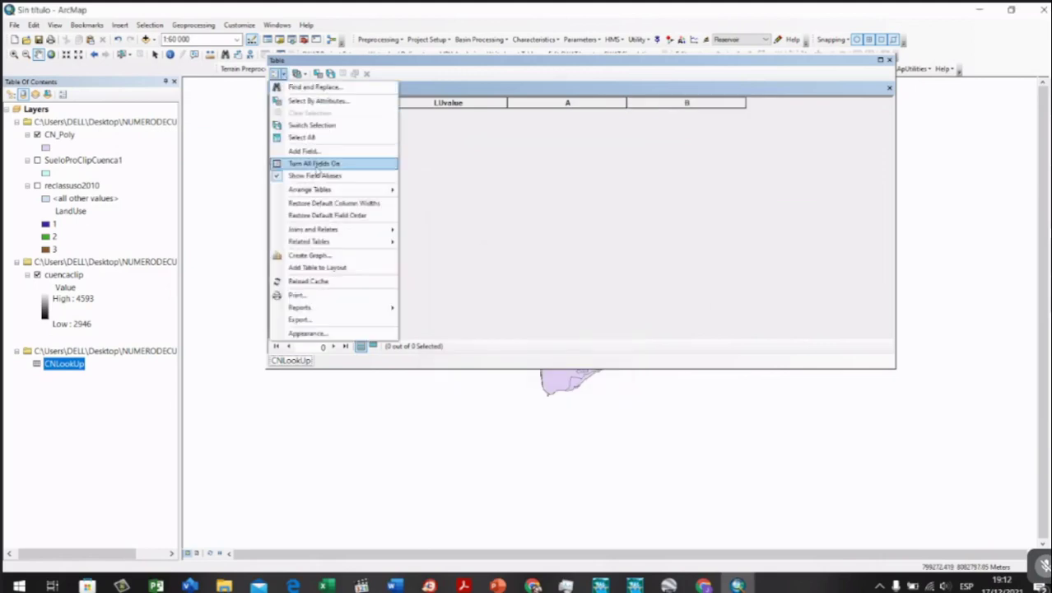
left_click(314, 151)
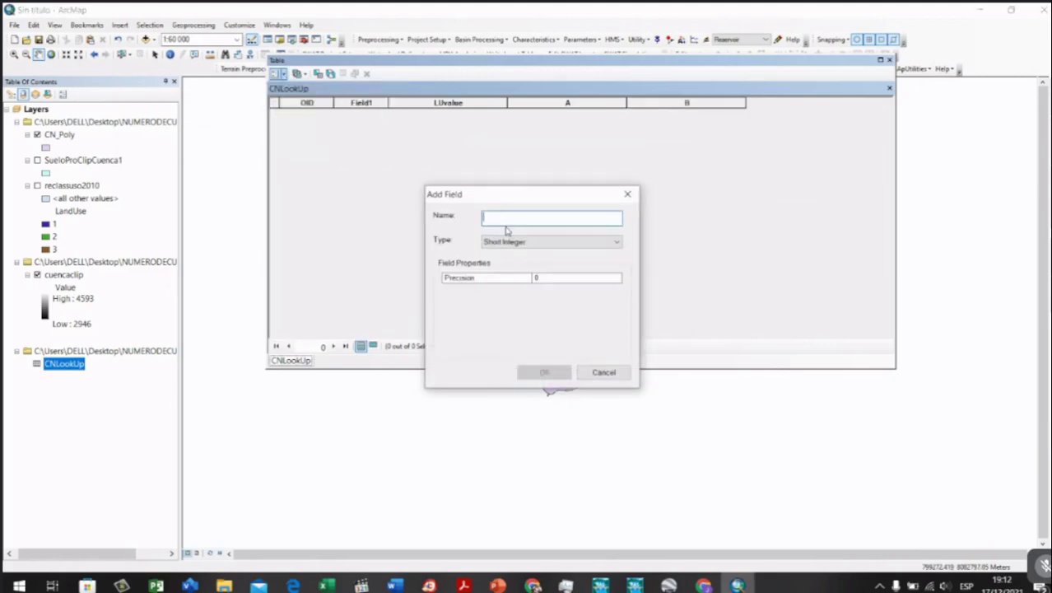
type("C")
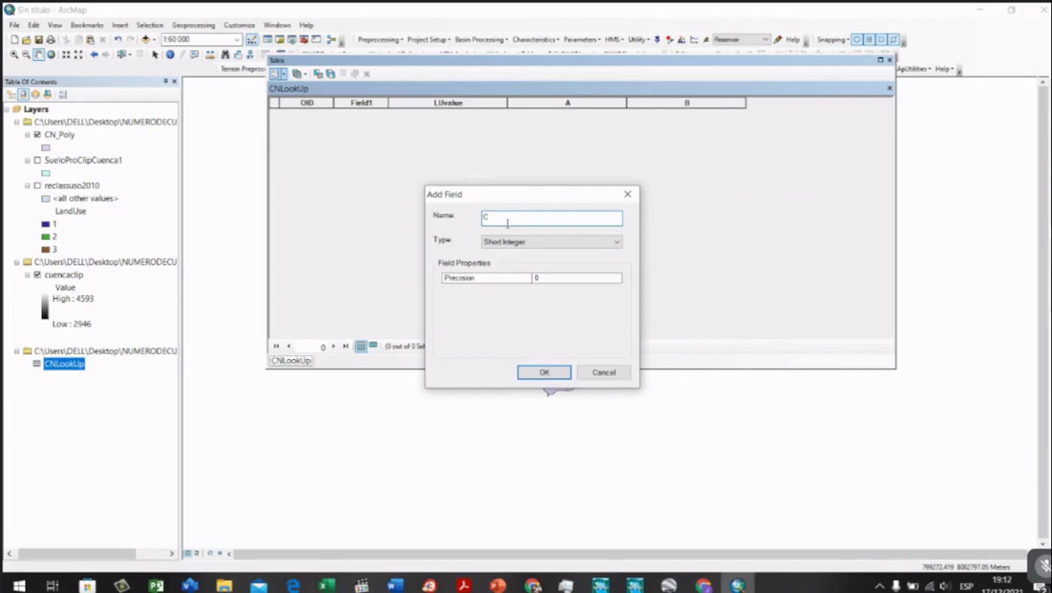
left_click(508, 241)
left_click(504, 275)
left_click(544, 371)
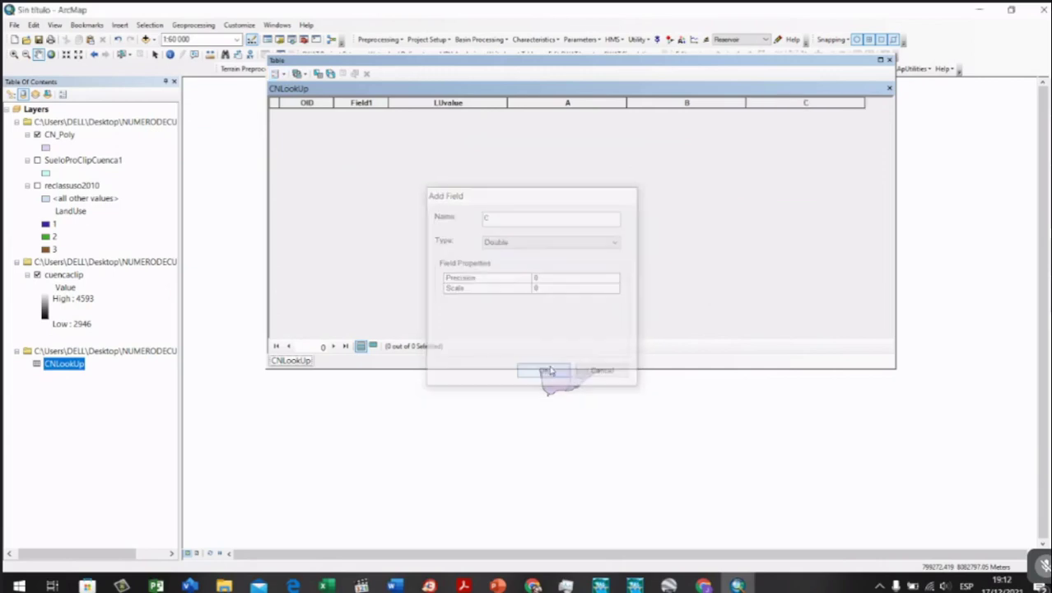
Step: Start adding another field to the CNLookUp table after field C
left_click(278, 74)
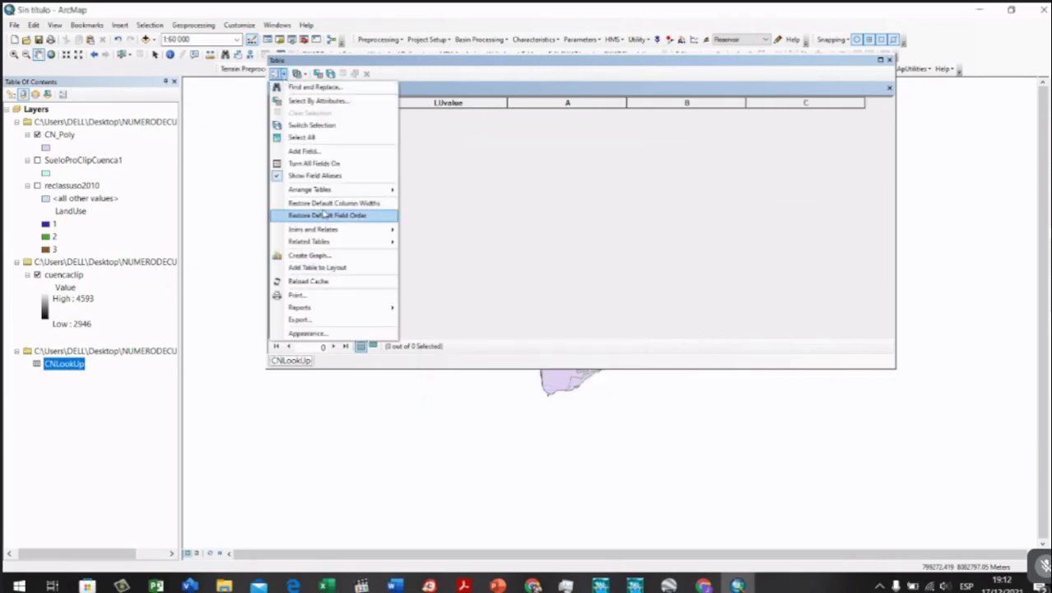
Step: Add a short integer field named D to the CNLookUp table
left_click(305, 151)
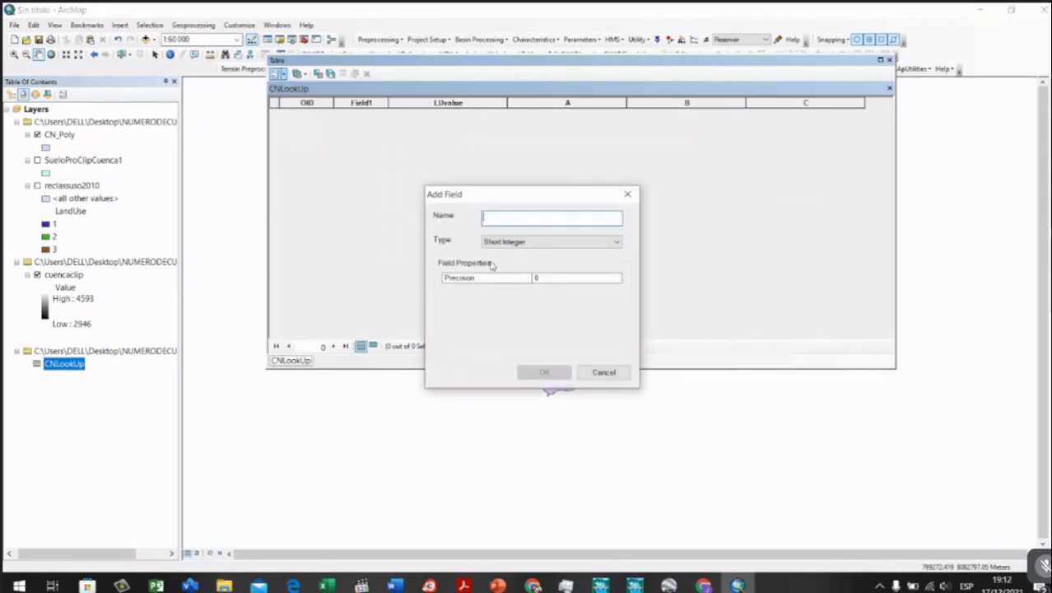
type("D")
left_click(543, 373)
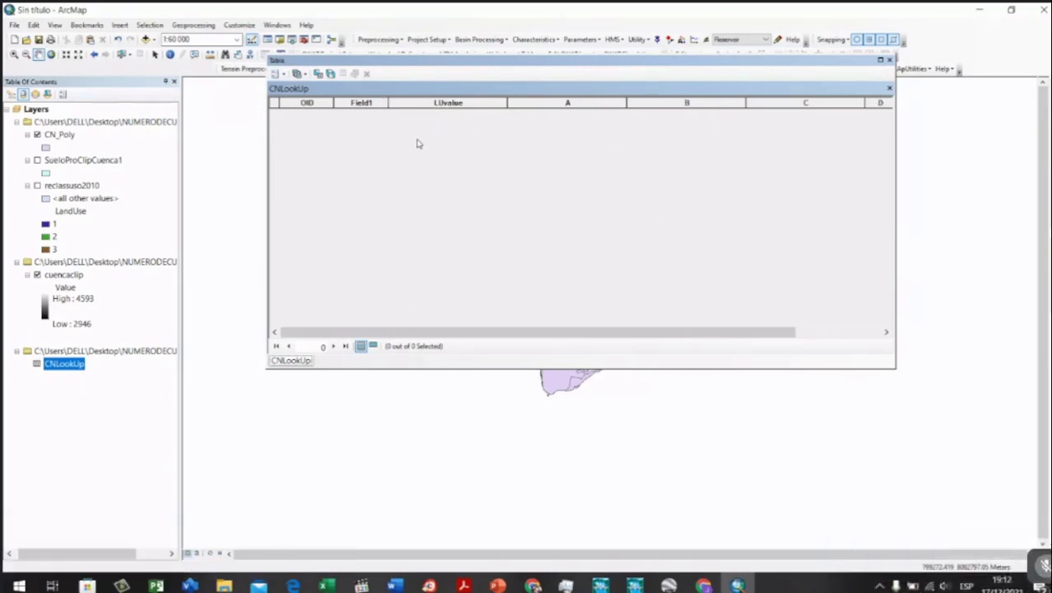
Step: Delete the field Field1 from the CNLookUp table
right_click(371, 107)
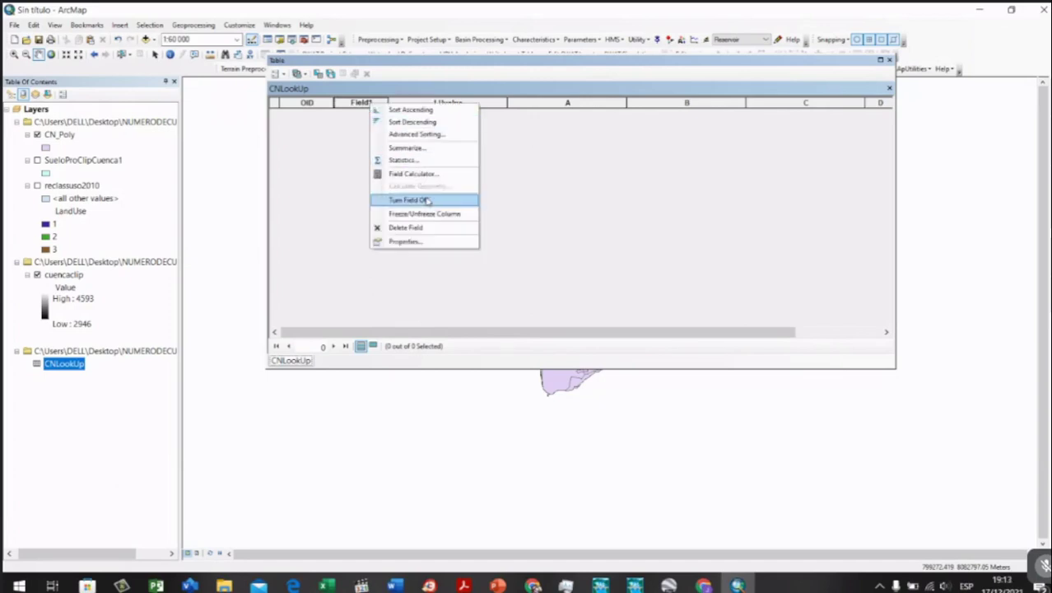
left_click(425, 230)
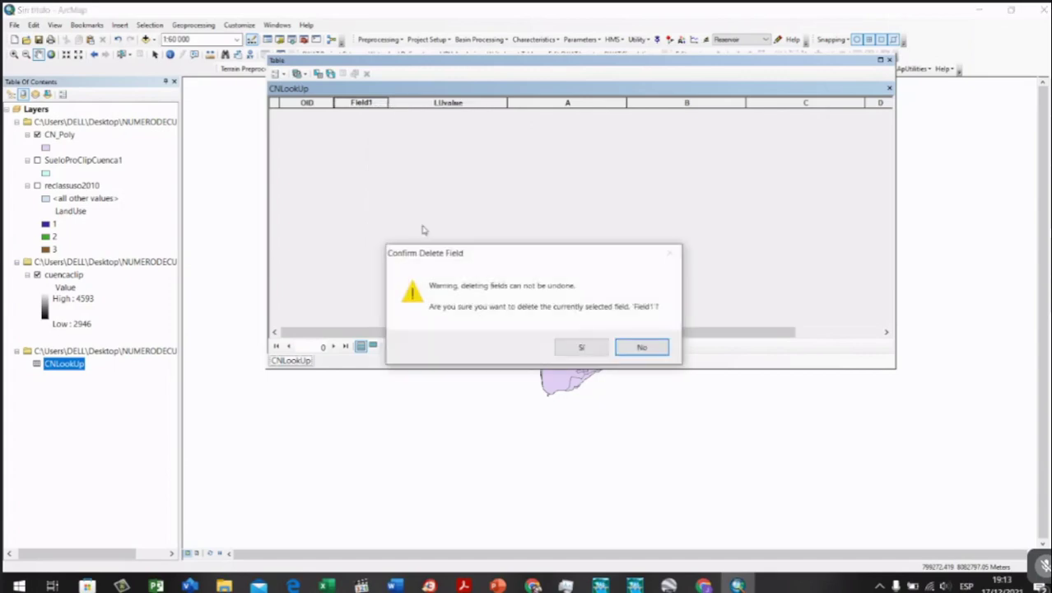
left_click(589, 344)
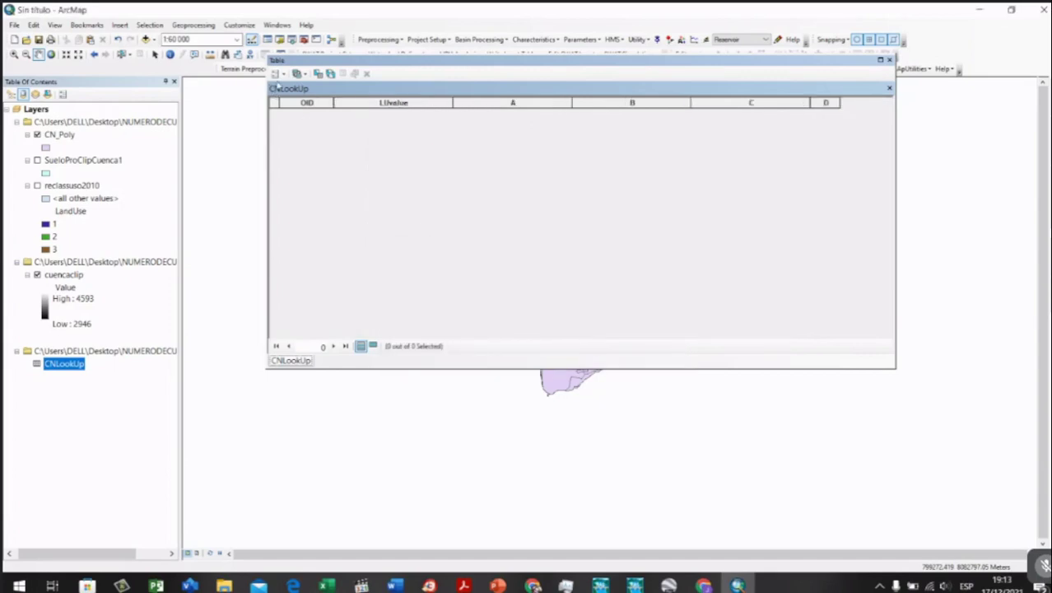
Step: Start an edit session on CNLookUp and add three records with LUvalue 1, 2 and 3
right_click(72, 364)
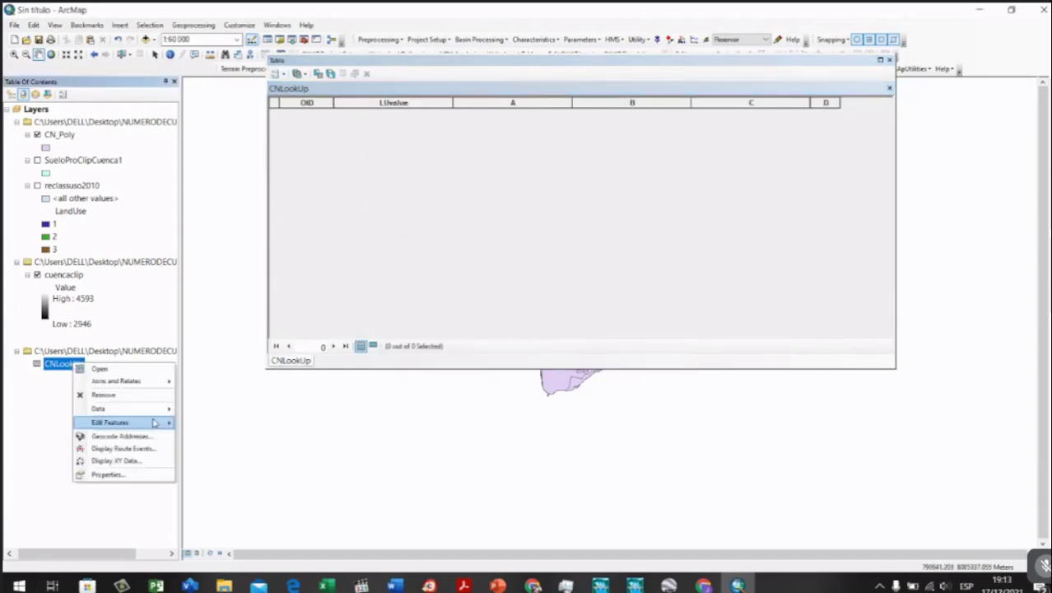
mouse_move(142, 423)
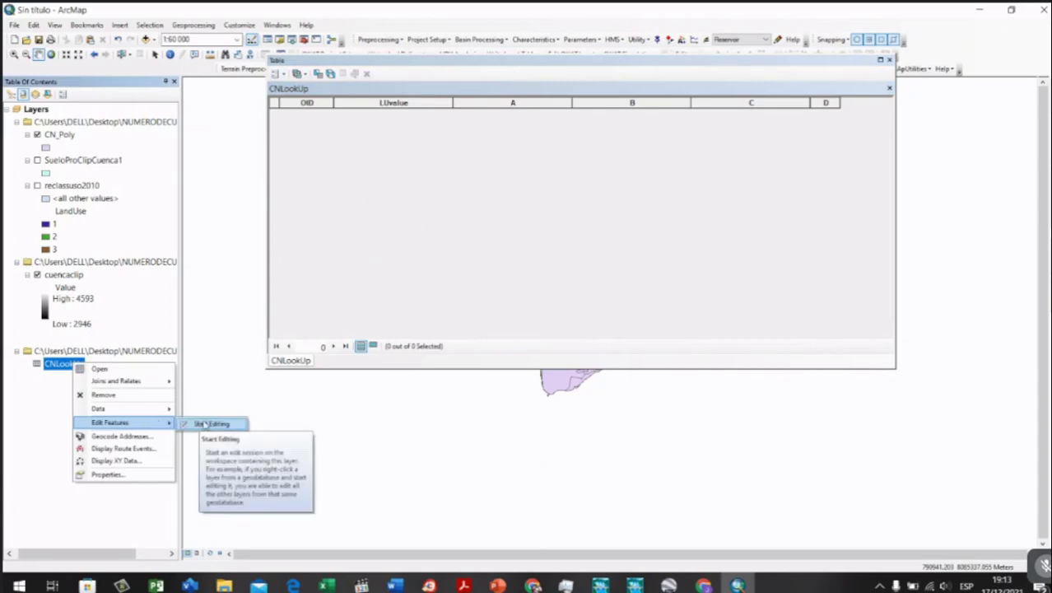
left_click(206, 423)
left_click(365, 114)
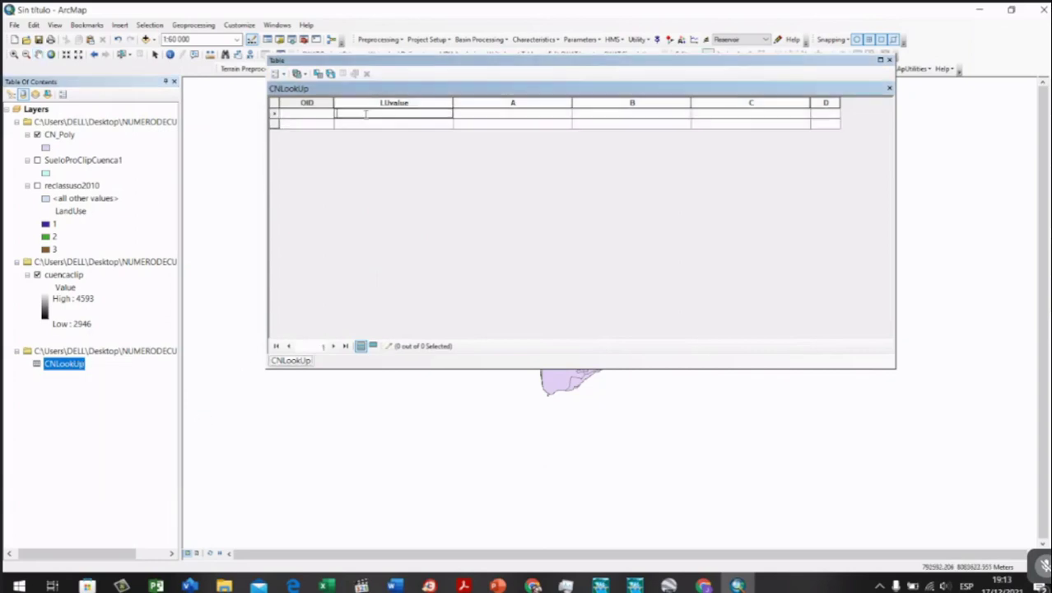
type("1")
key("Return")
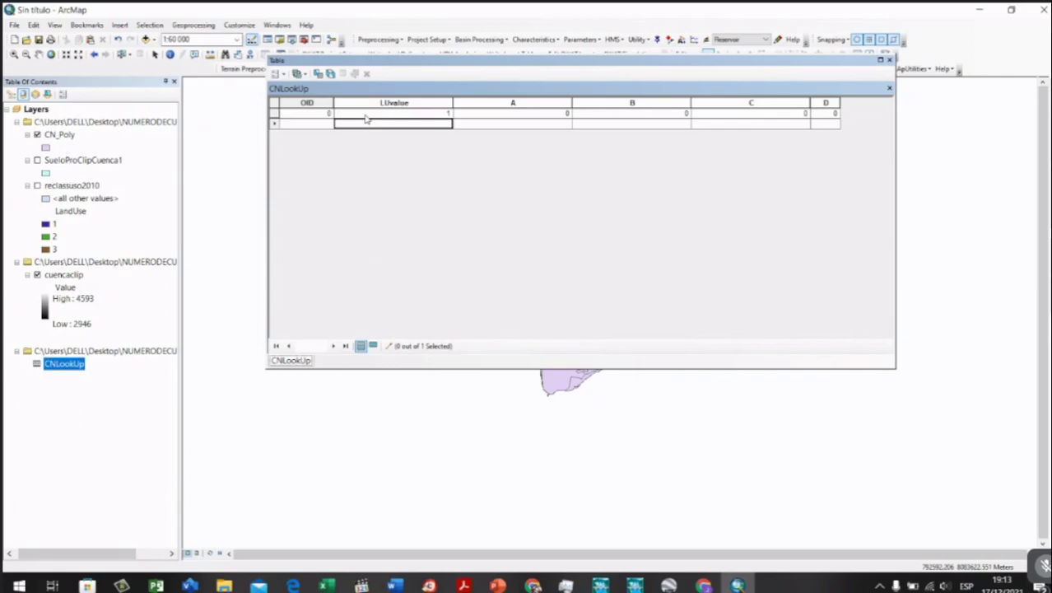
type("2")
key("Return")
type("3")
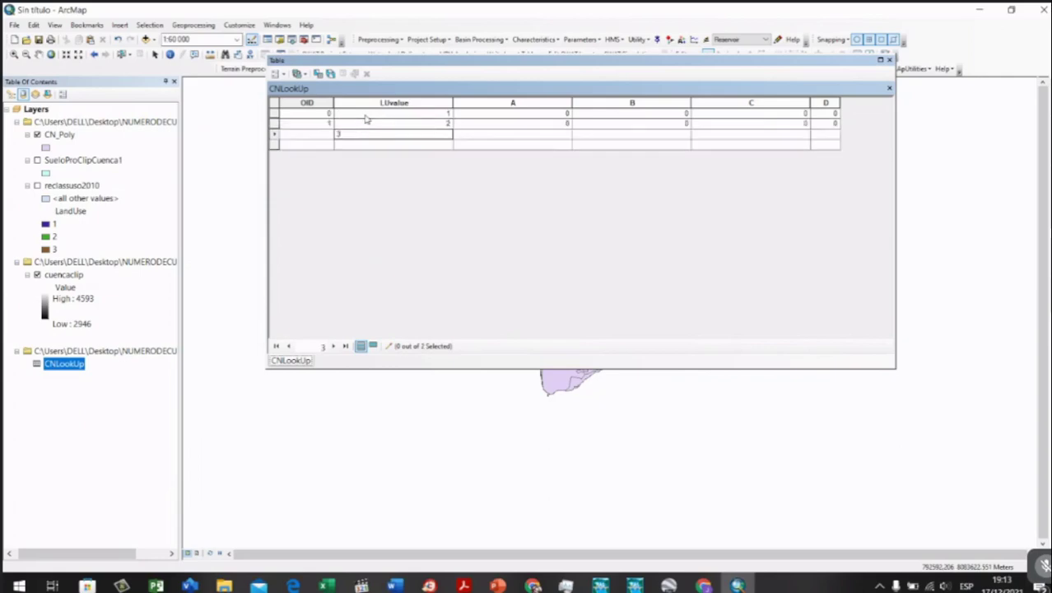
left_click(489, 124)
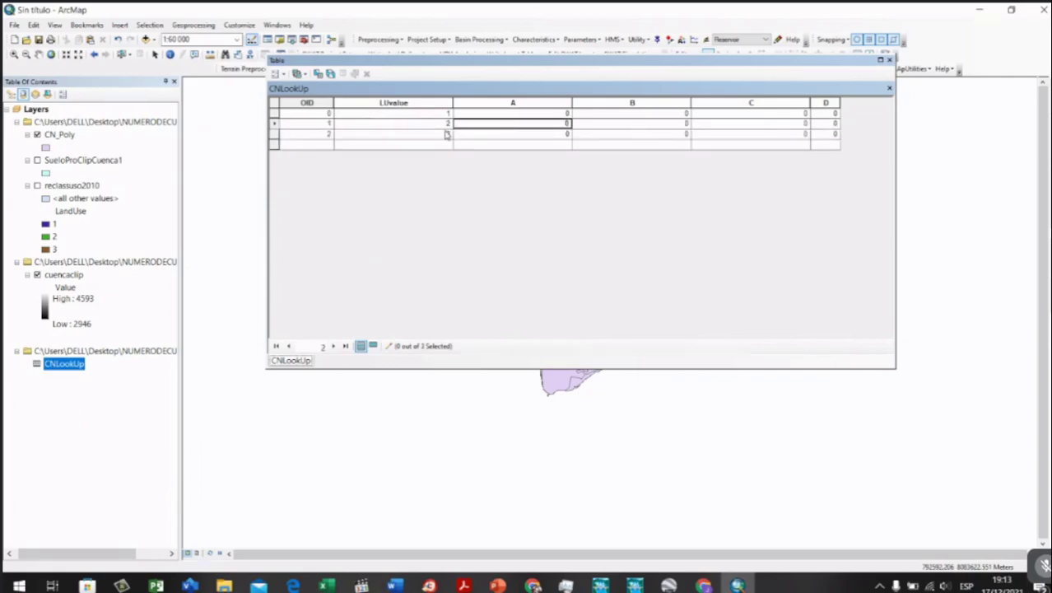
left_click(520, 101)
right_click(522, 101)
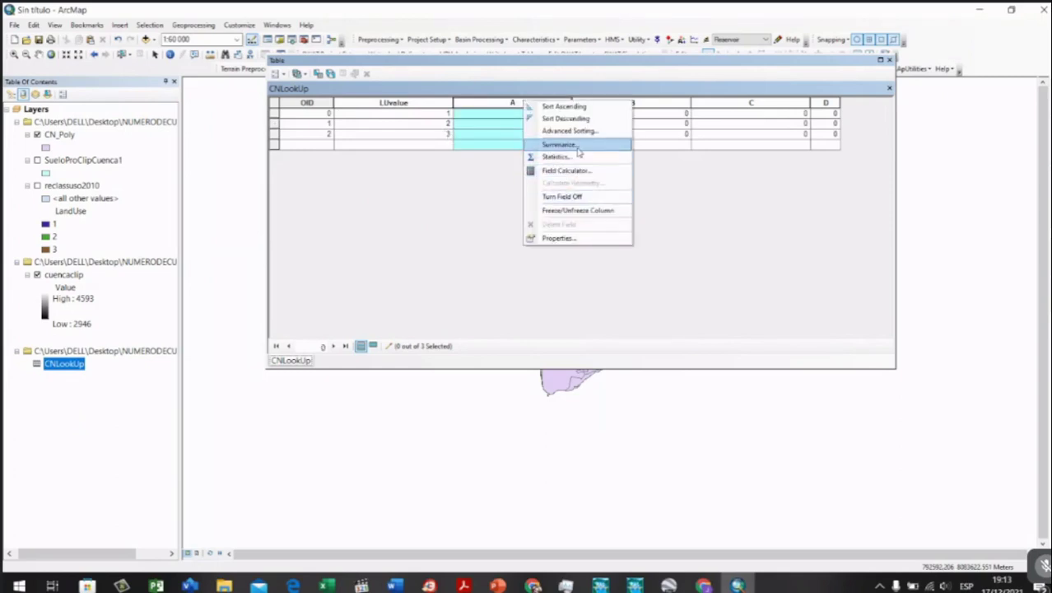
left_click(477, 188)
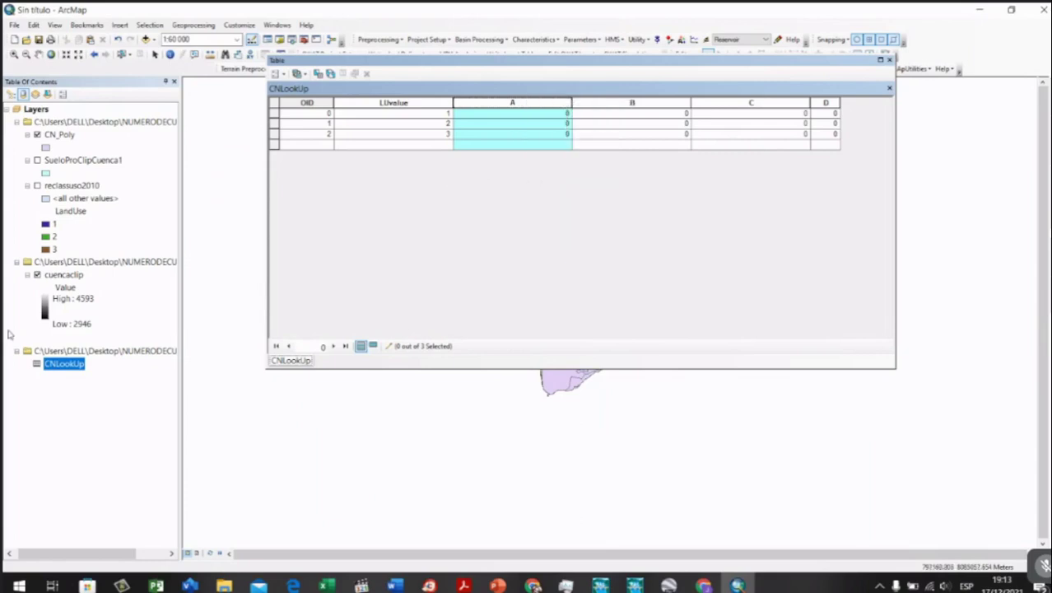
Step: End the edit session on the CNLookUp table and save the edits
right_click(52, 364)
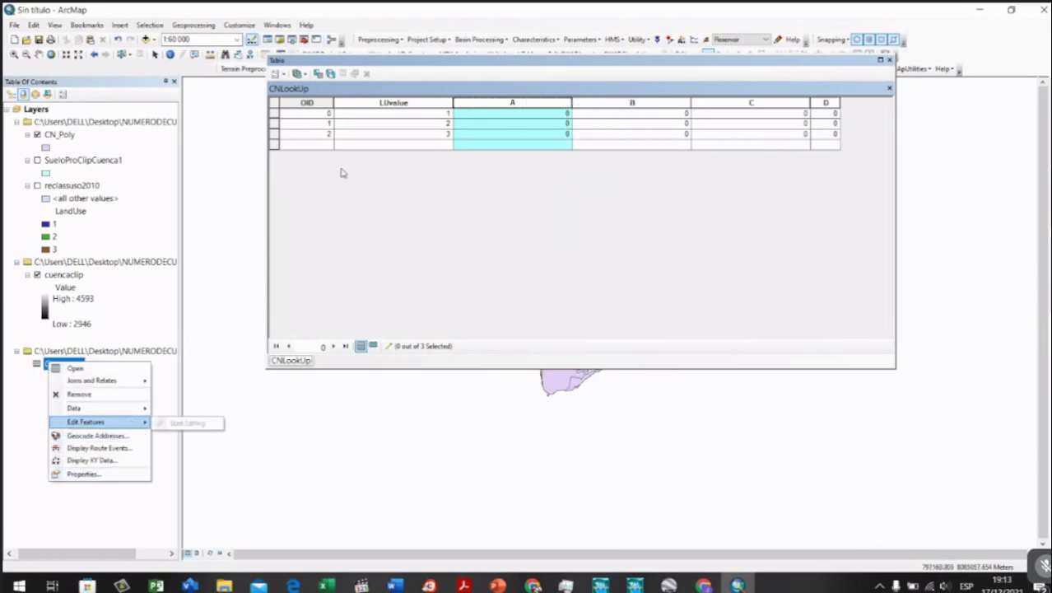
left_click(378, 87)
left_click_drag(704, 64, 703, 97)
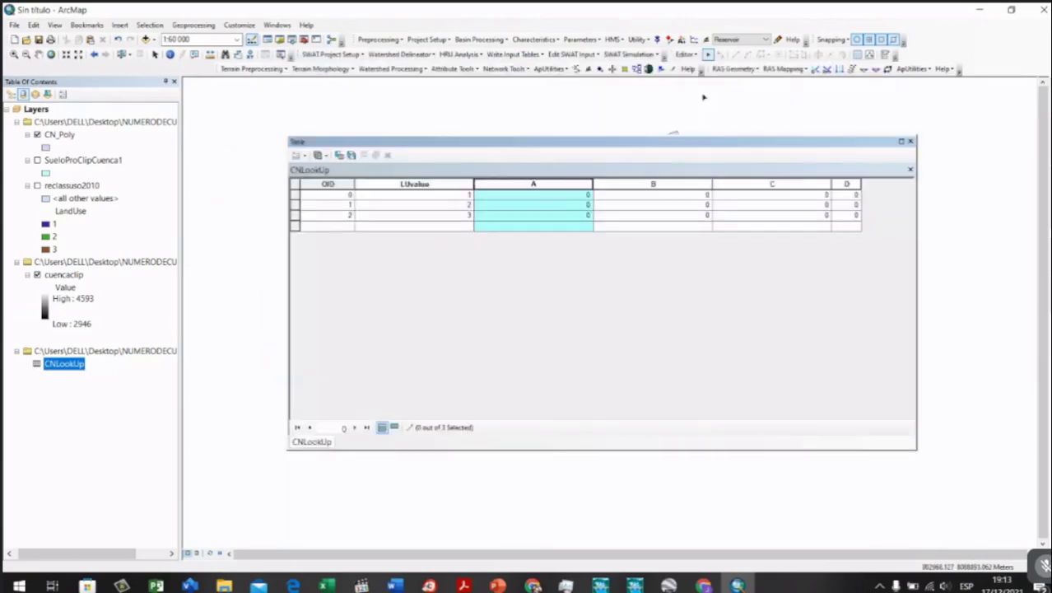
left_click(686, 54)
left_click(700, 89)
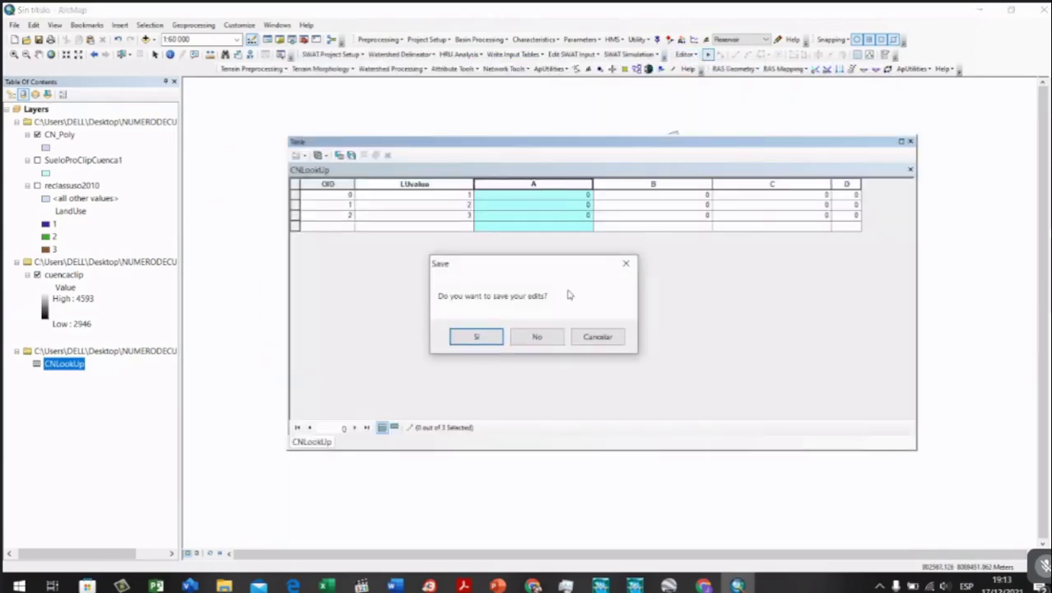
left_click(492, 329)
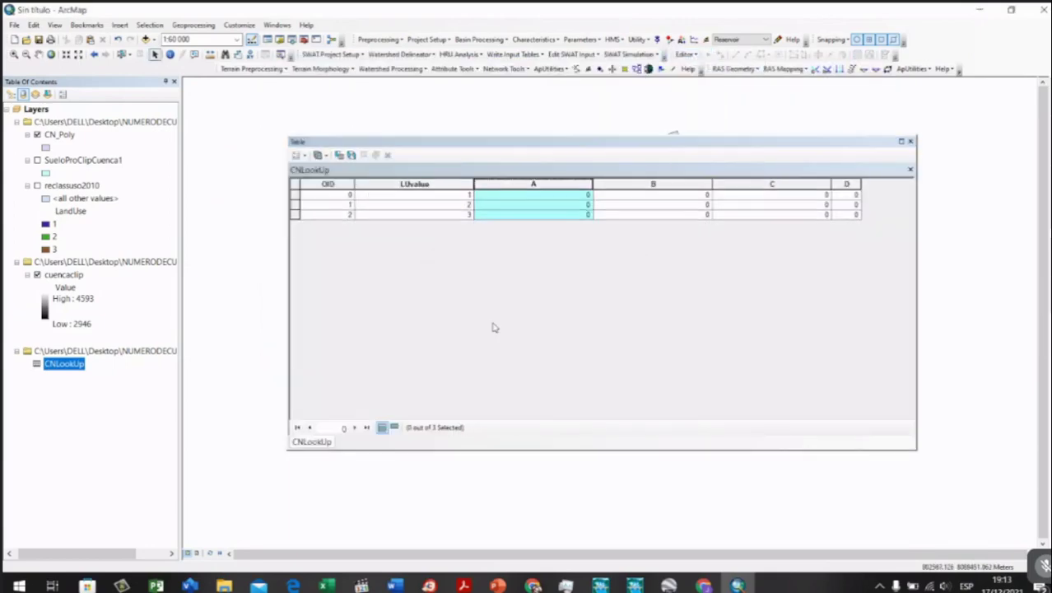
Step: Delete the fields A, B, C and D from the CNLookUp table
right_click(574, 188)
left_click(601, 307)
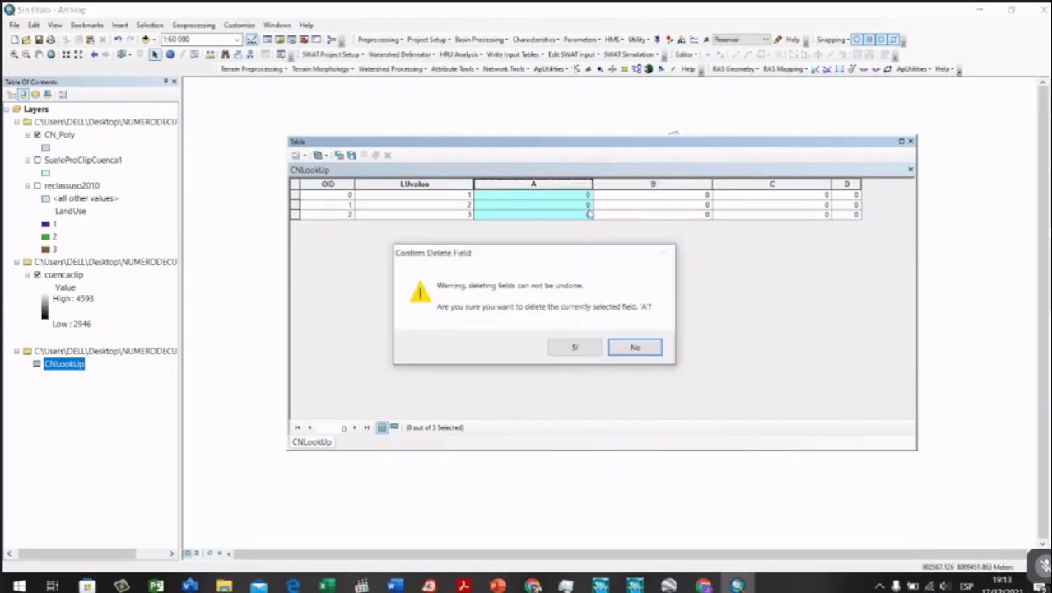
left_click(575, 347)
right_click(546, 186)
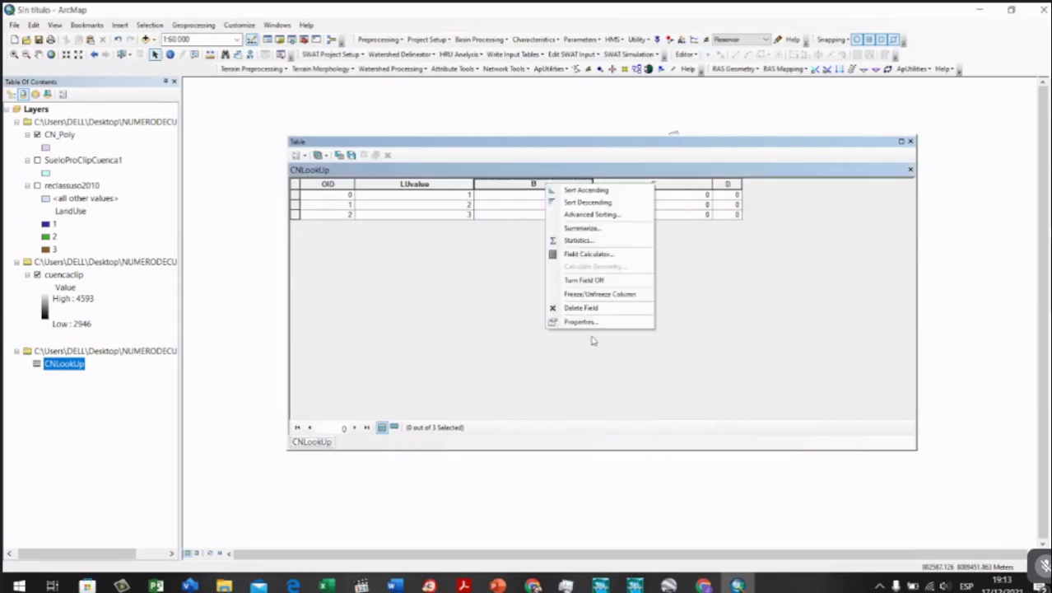
left_click(581, 307)
left_click(581, 346)
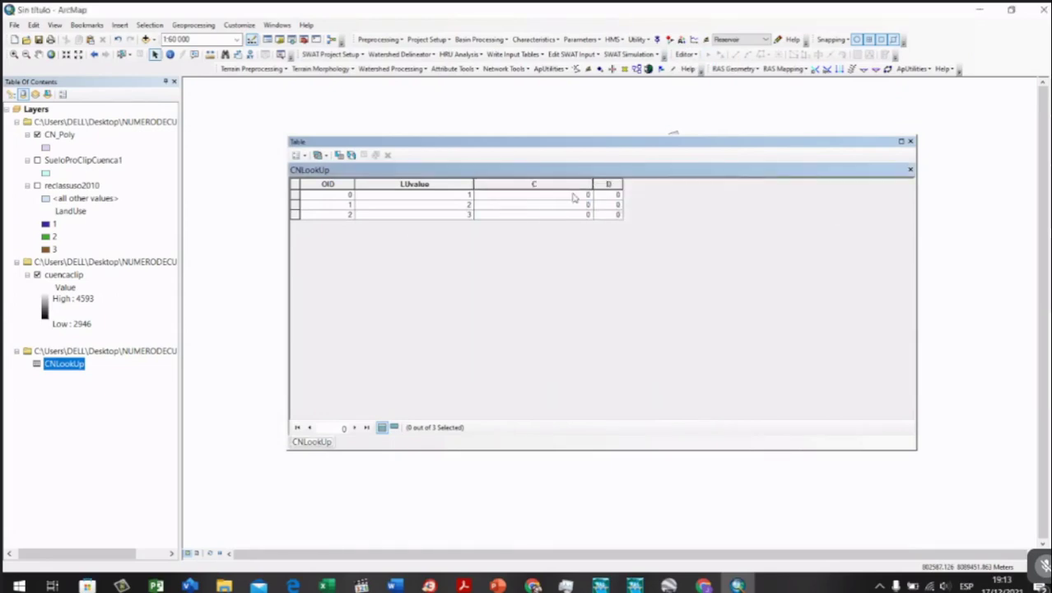
right_click(573, 184)
left_click(584, 308)
left_click(576, 346)
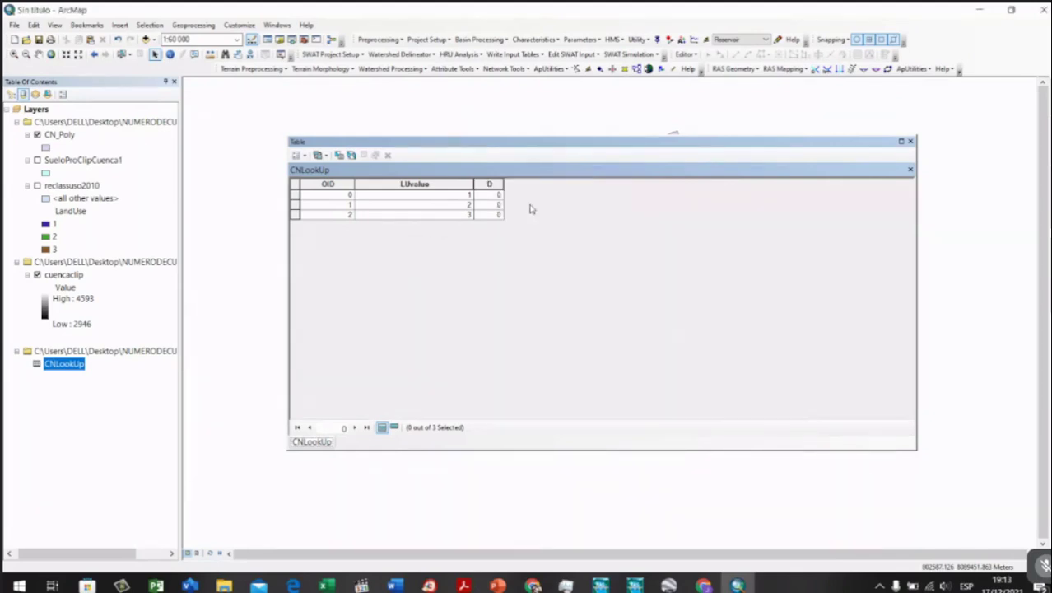
right_click(497, 184)
left_click(537, 314)
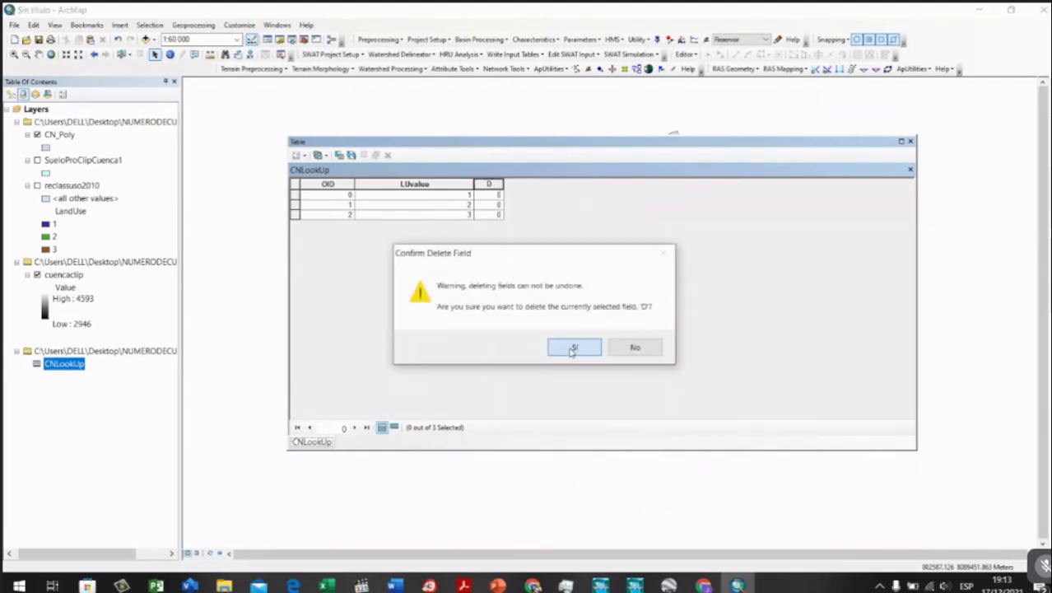
left_click(574, 347)
Step: Add a text field named Descrptio with length 50 to the CNLookUp table
left_click(298, 155)
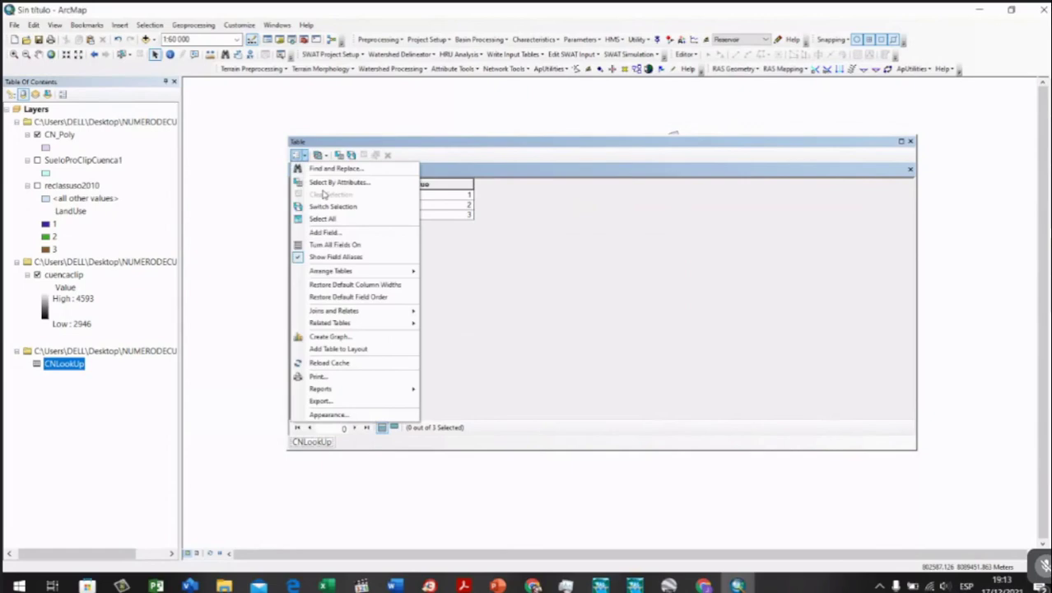
left_click(344, 232)
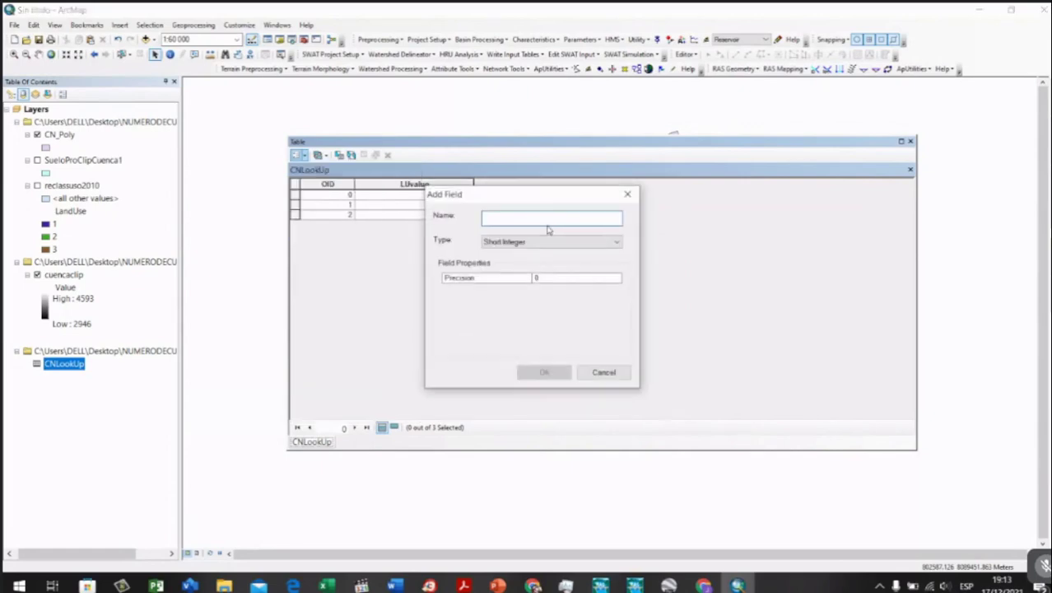
type("Descriptio")
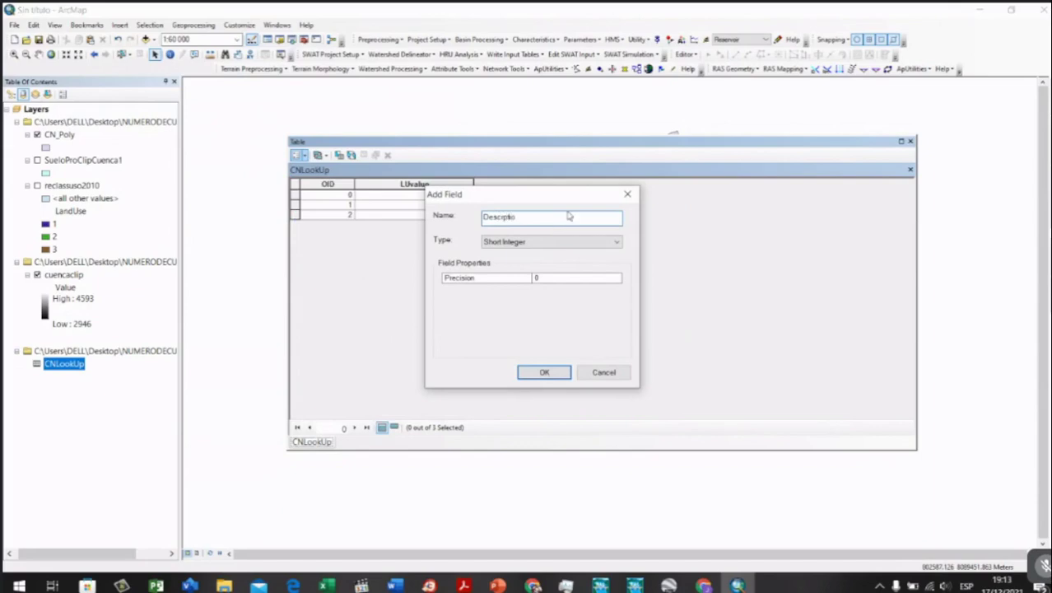
left_click(570, 242)
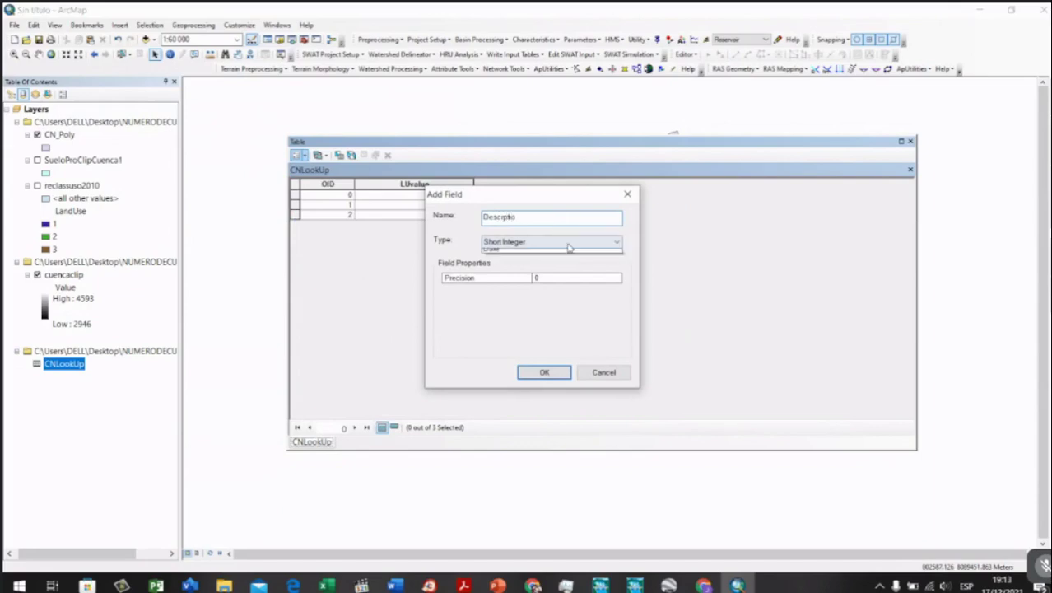
left_click(525, 290)
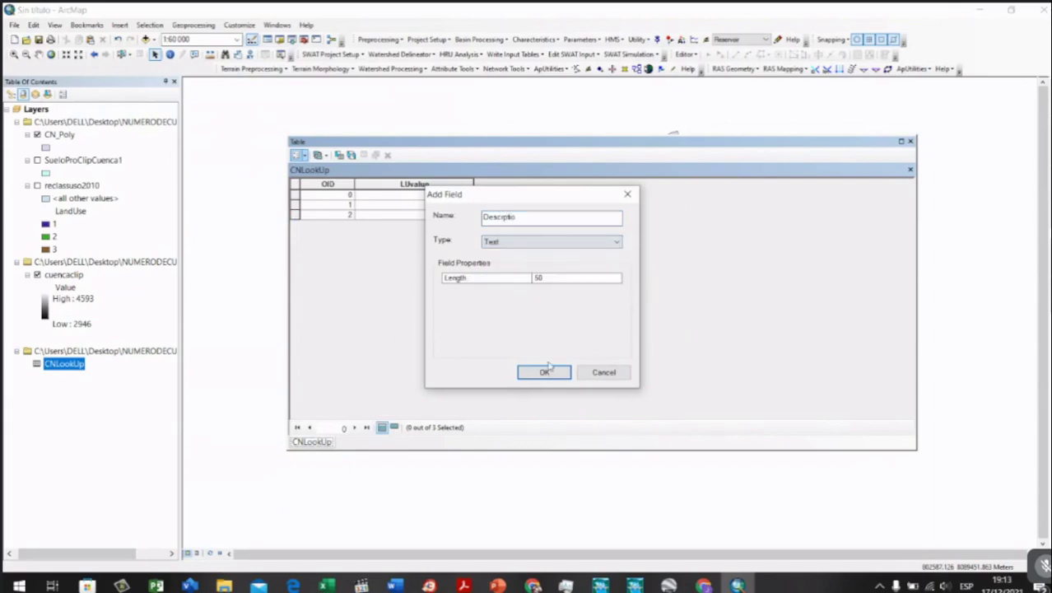
left_click(550, 375)
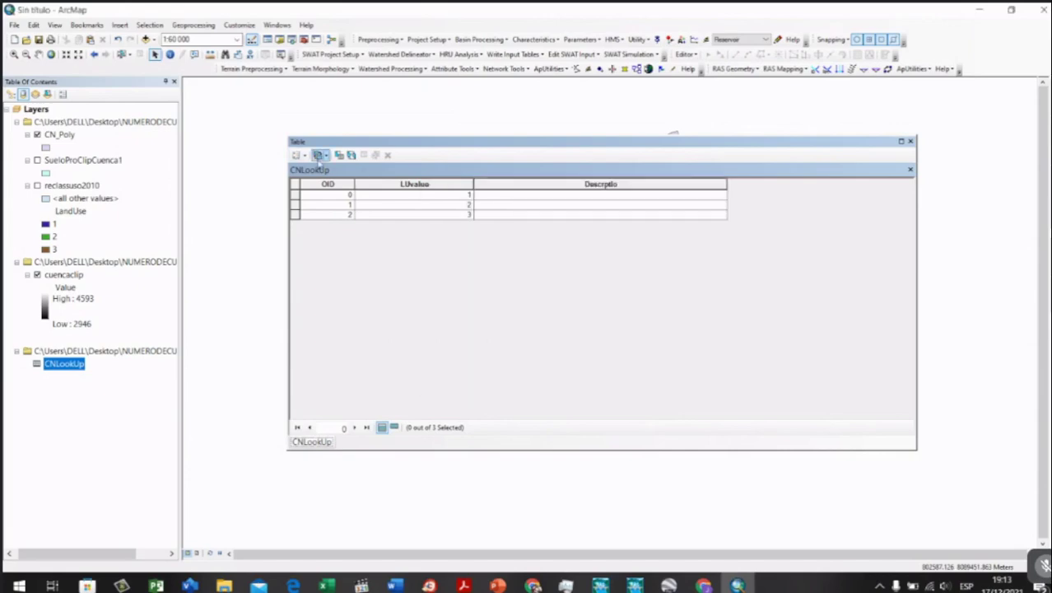
Step: Add a numeric field named A to the CNLookUp table
left_click(299, 154)
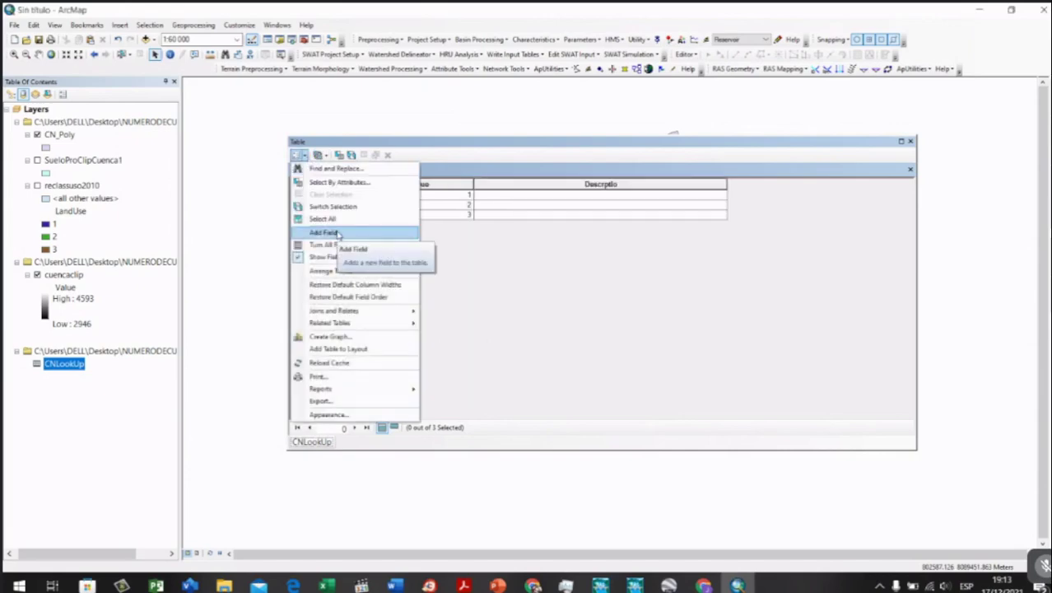
left_click(323, 233)
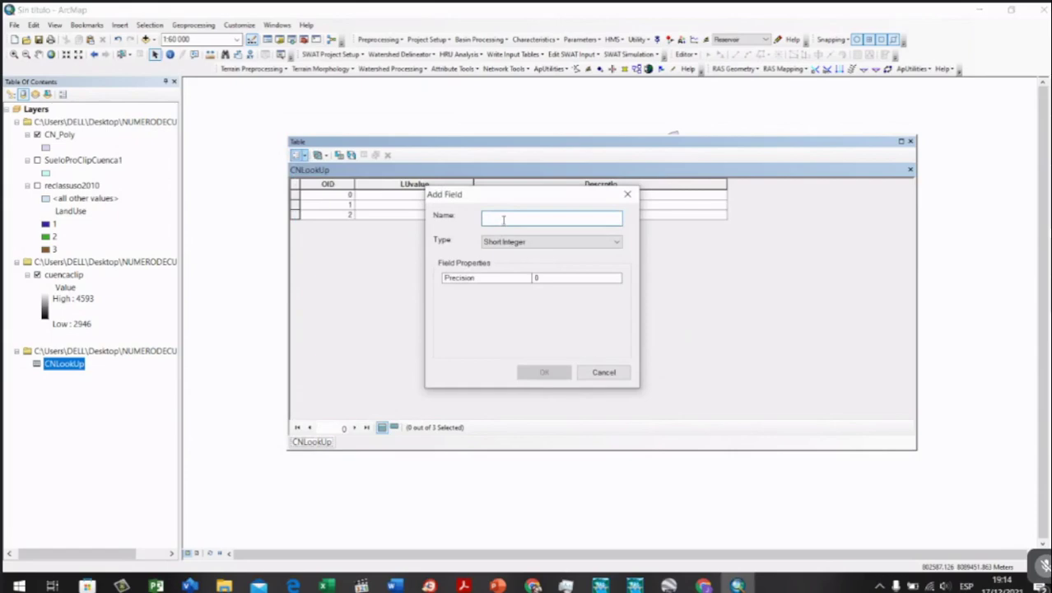
type("A")
left_click(535, 242)
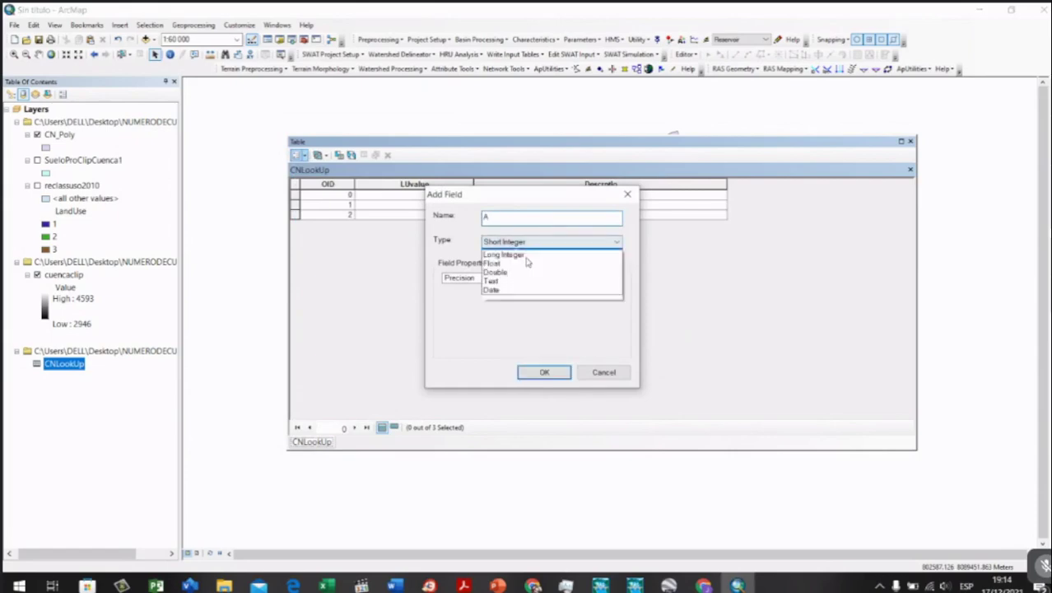
left_click(528, 280)
left_click(543, 372)
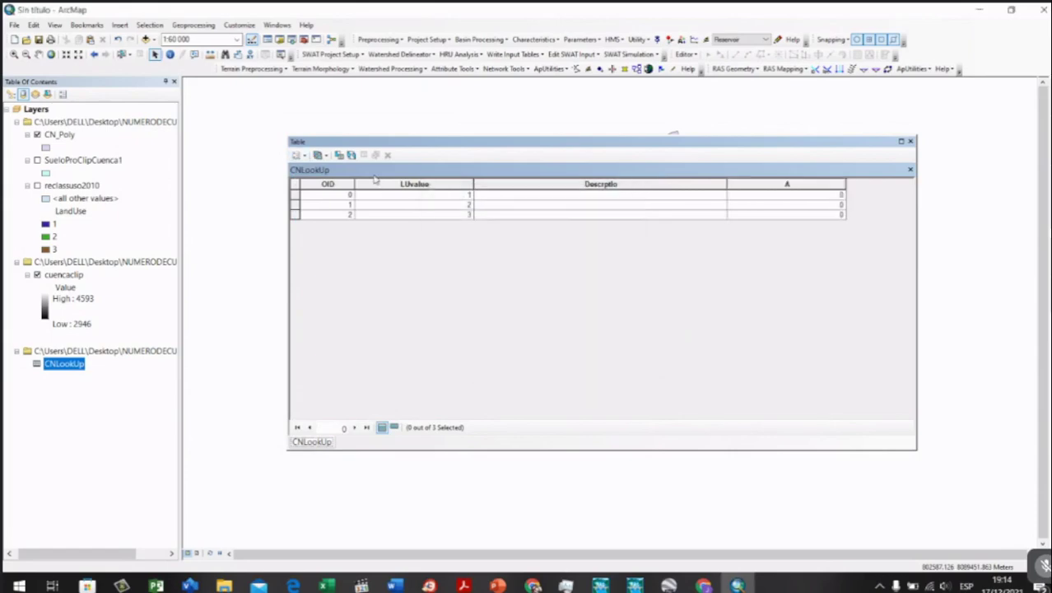
Step: Add a numeric field named B to the CNLookUp table
left_click(298, 154)
left_click(327, 233)
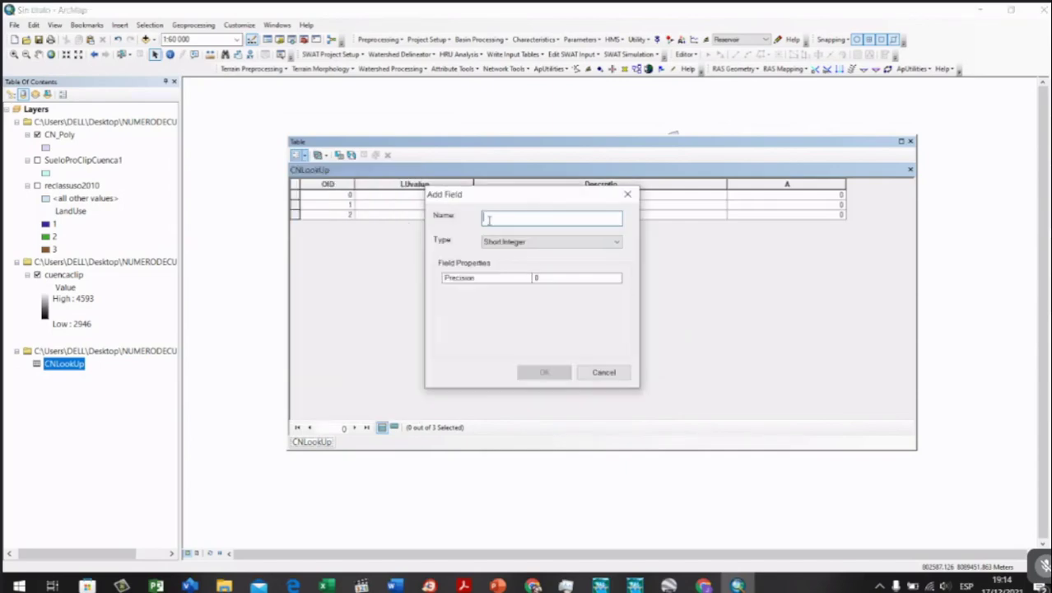
type("B")
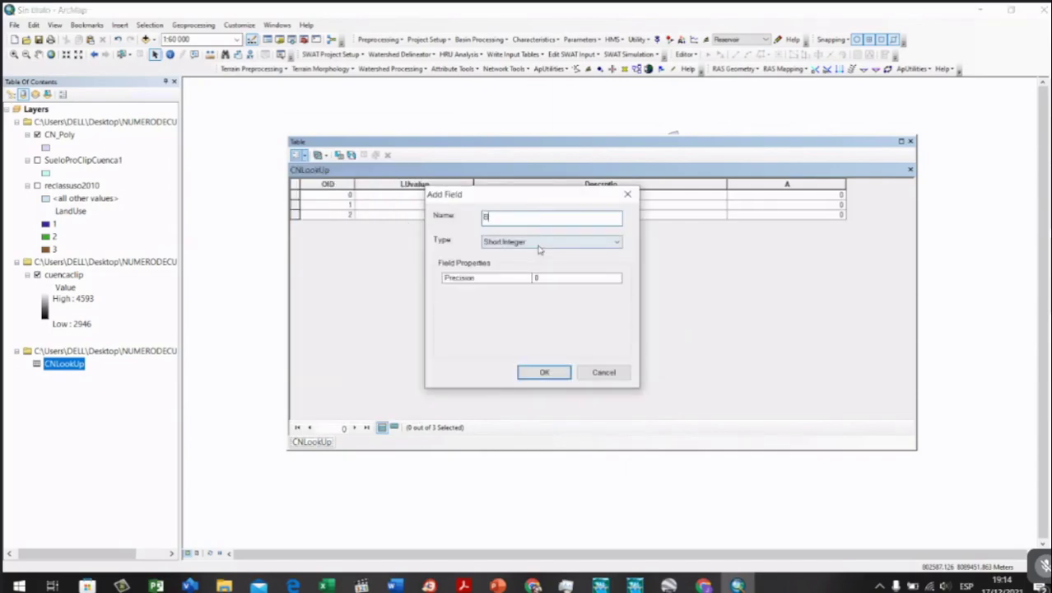
left_click(535, 241)
left_click(528, 280)
left_click(543, 372)
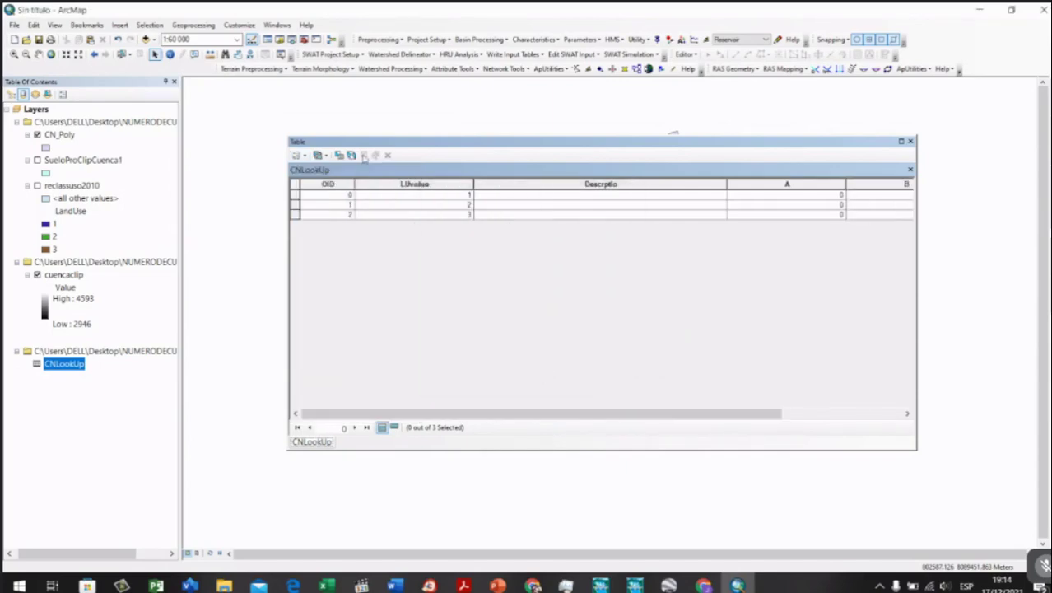
Step: Add a field named C of type Double to the CNLookUp table
left_click(298, 155)
left_click(328, 232)
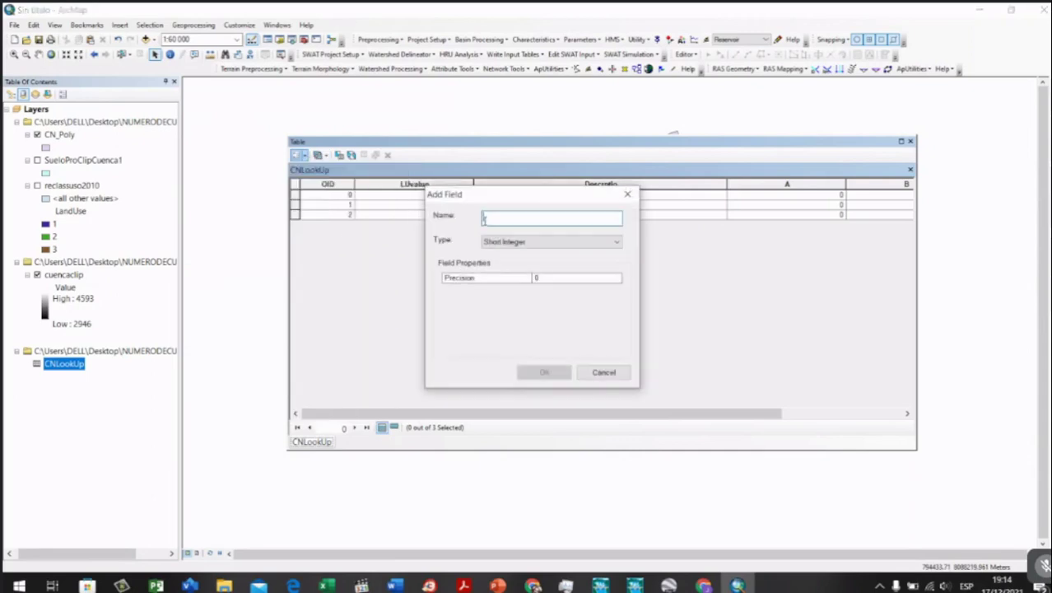
type("C")
left_click(510, 242)
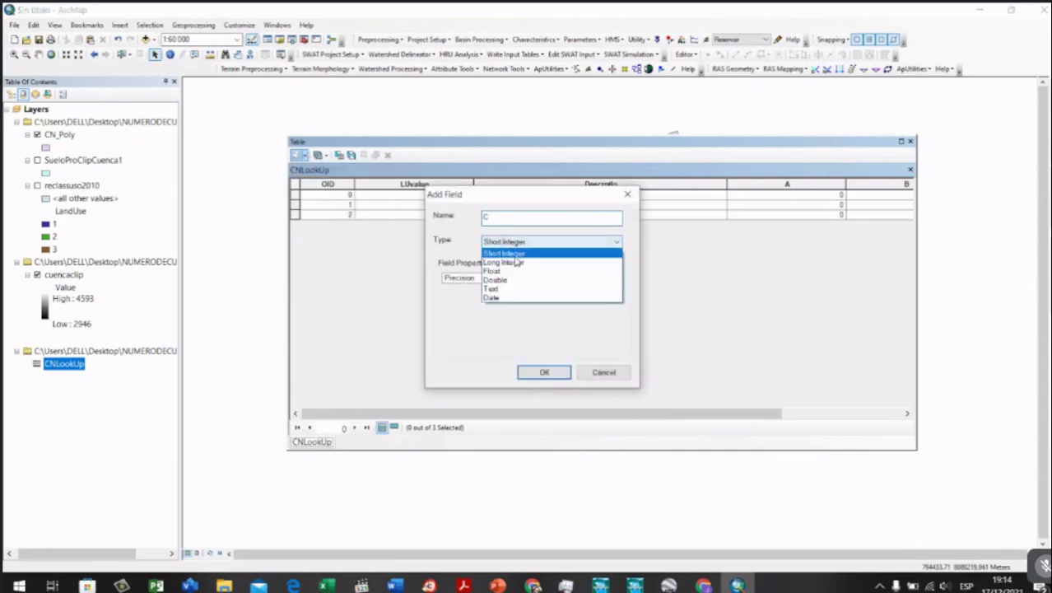
left_click(521, 280)
left_click(544, 371)
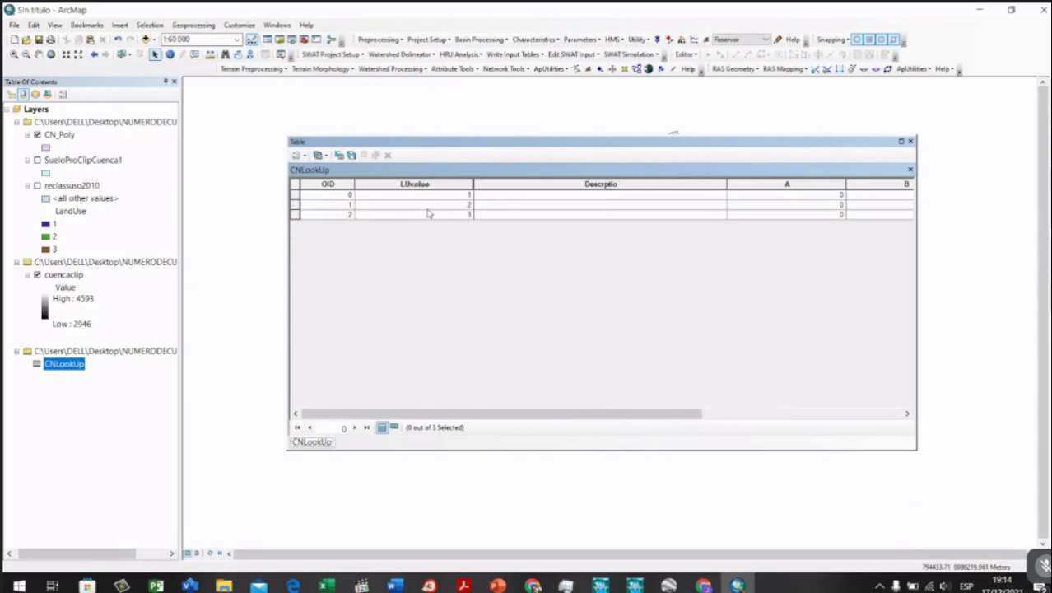
Step: Add a field named D of type Double to the CNLookUp table
left_click(298, 155)
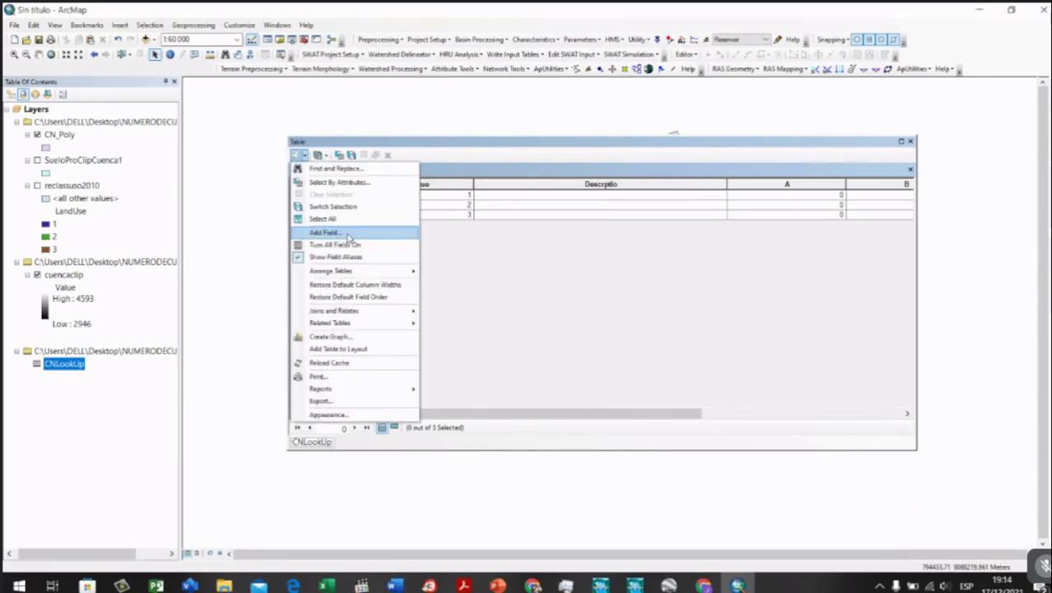
left_click(329, 232)
type("D")
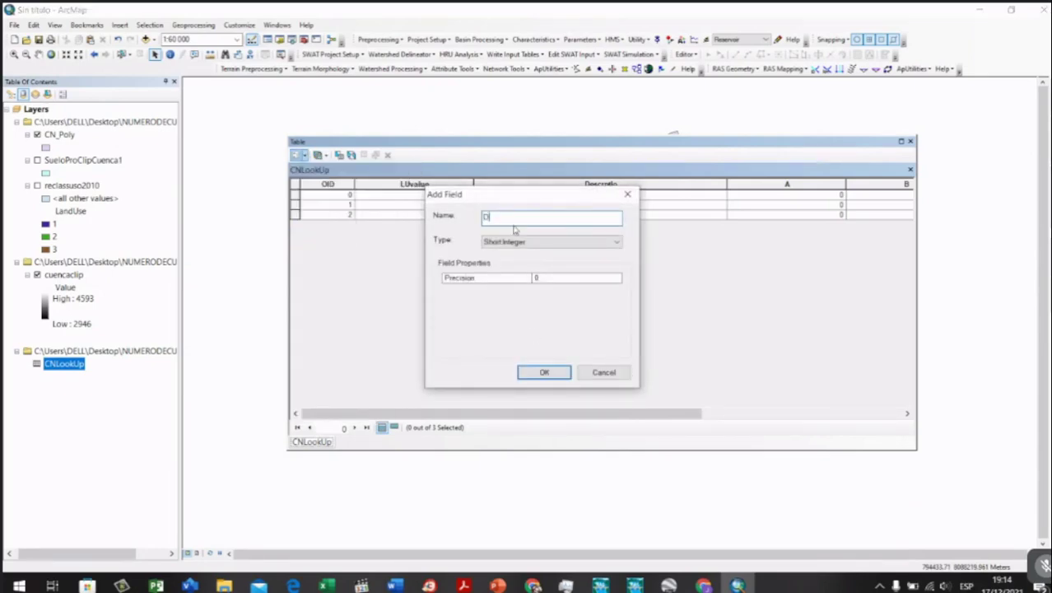
left_click(517, 241)
left_click(520, 280)
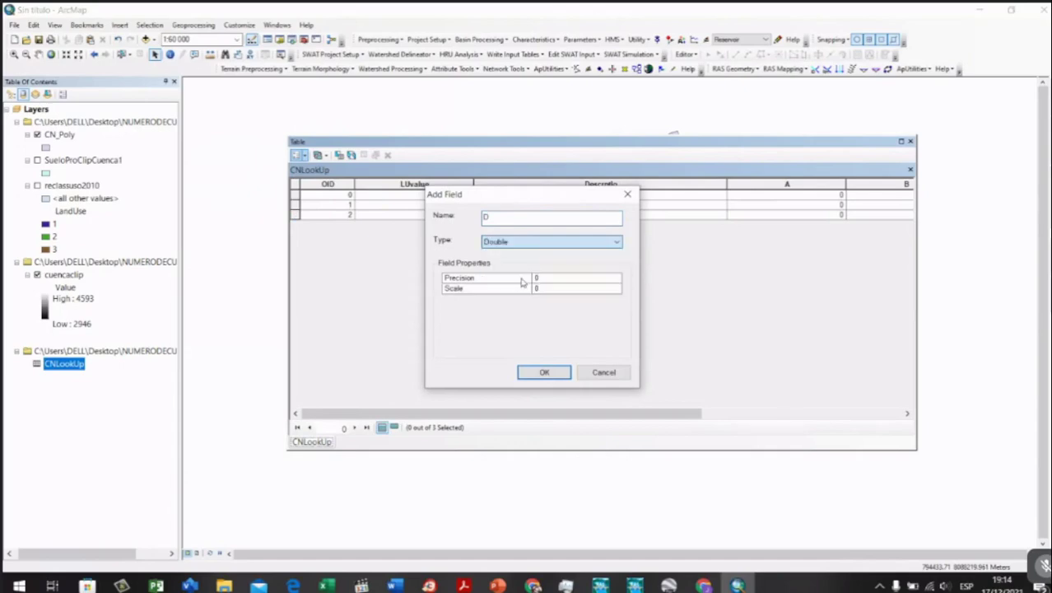
left_click(544, 371)
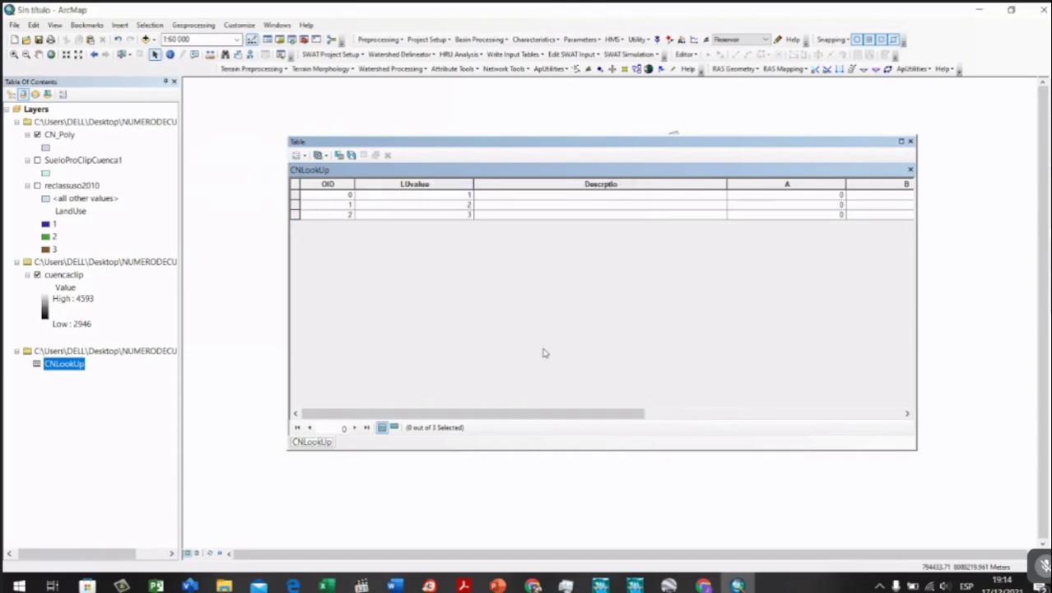
left_click(448, 205)
left_click(449, 215)
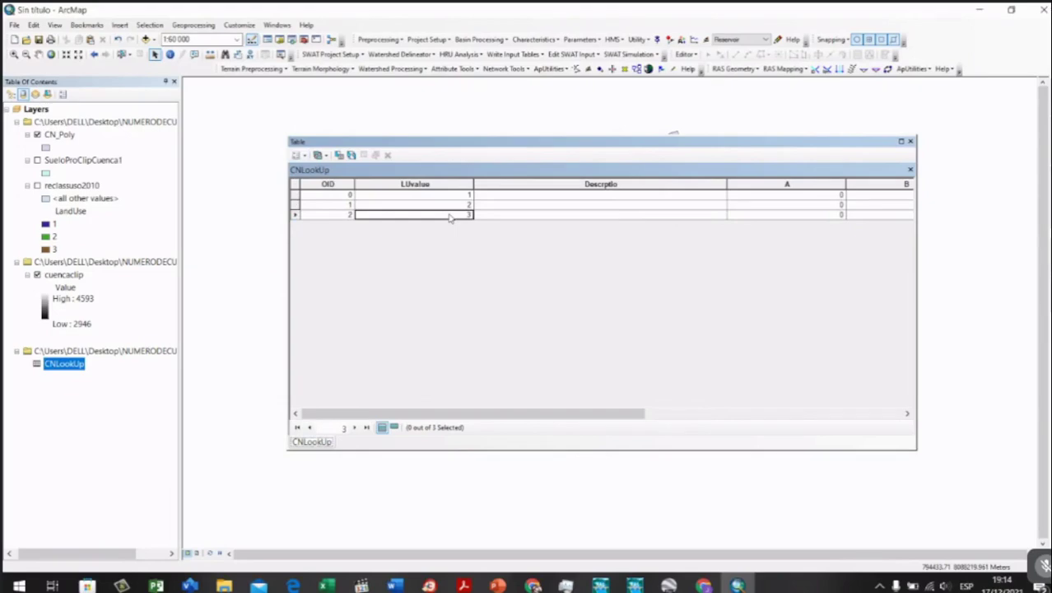
left_click(446, 196)
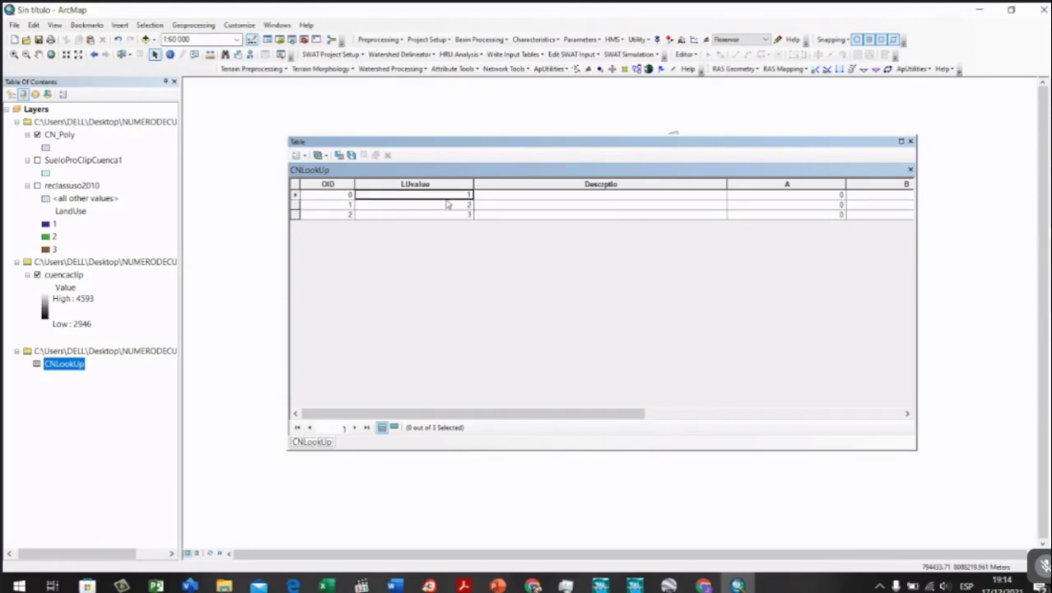
left_click(446, 205)
left_click(449, 214)
left_click(535, 196)
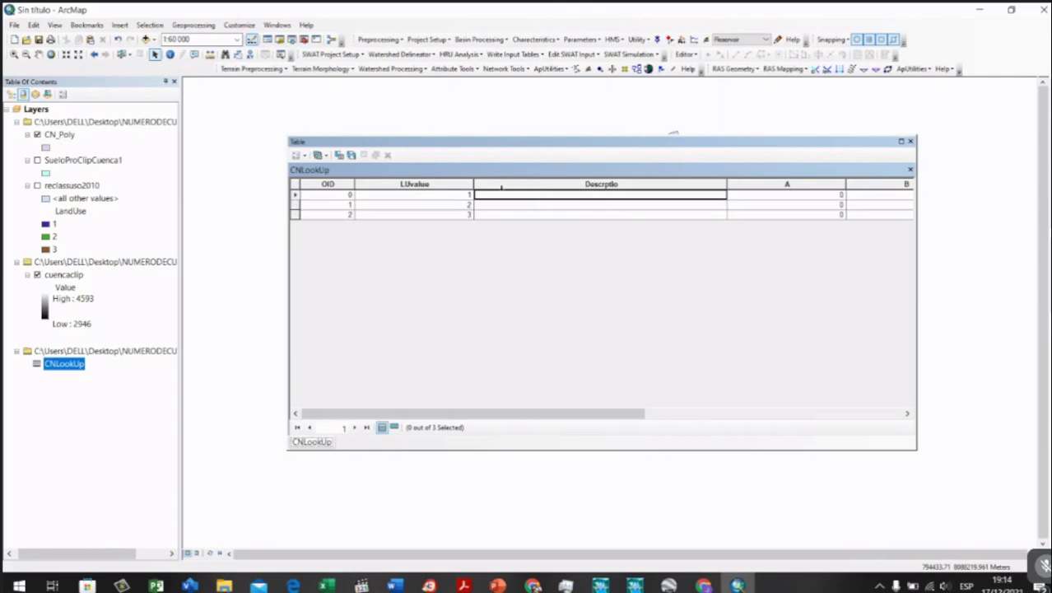
Step: Start editing CNLookUp and describe land uses 1 to 3 as "Zona arbustiva con matorrales y pastizales", "Zona agricola" and "Zona Forestal"
right_click(74, 363)
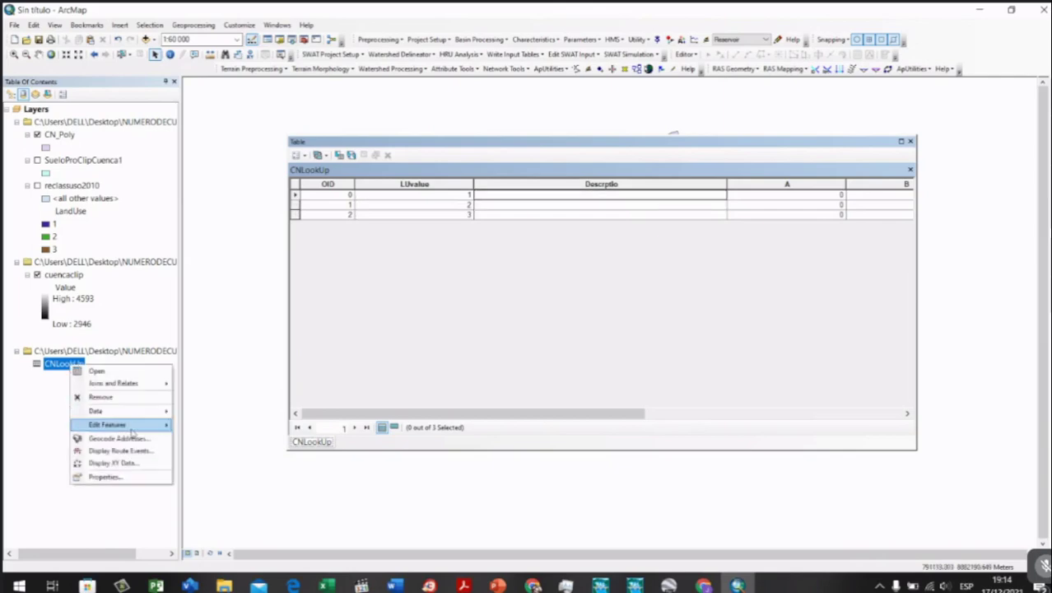
mouse_move(144, 425)
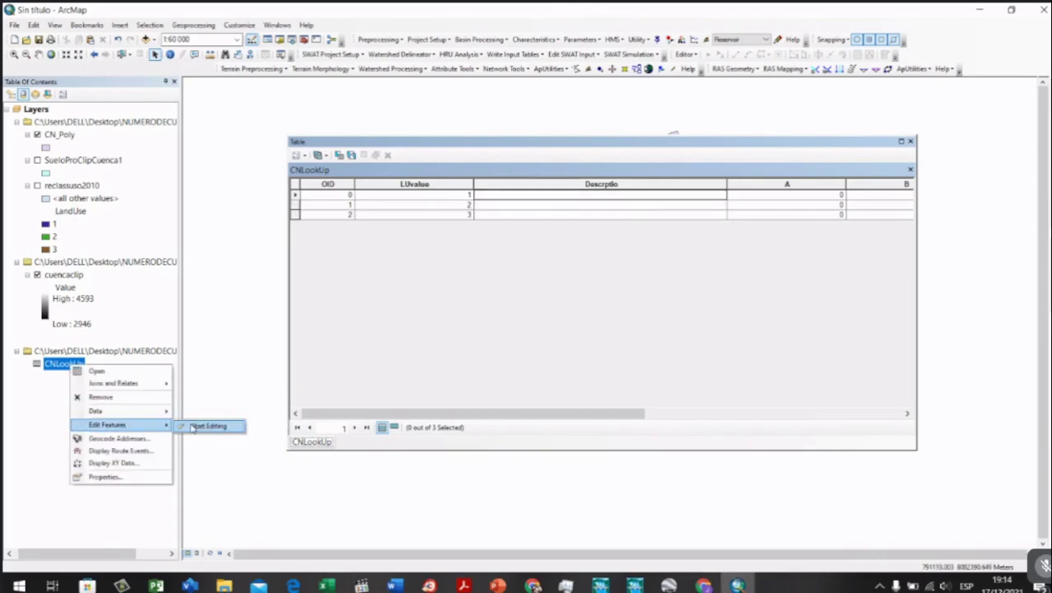
left_click(206, 426)
left_click(512, 195)
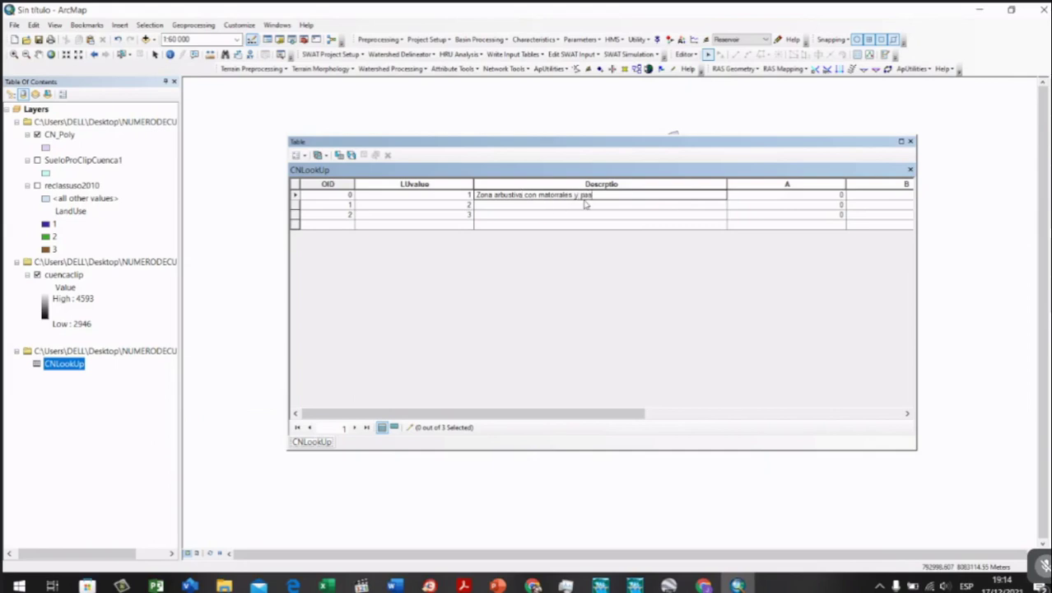
type("es")
left_click(540, 206)
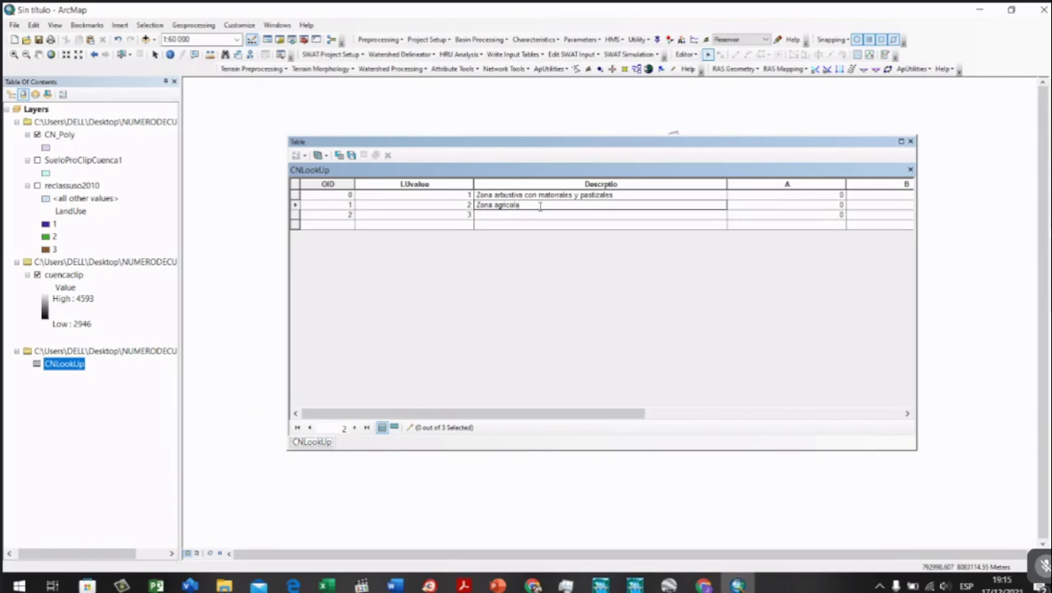
left_click(537, 215)
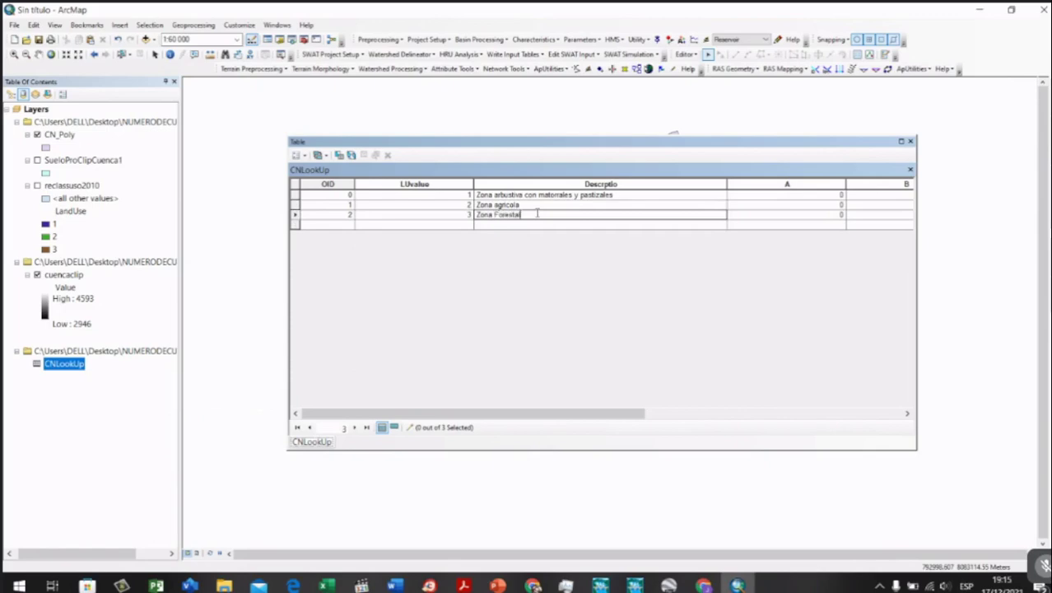
left_click(584, 206)
Step: Switch to CN.pdf in Acrobat Reader and locate the curve numbers for "Matorrales sub-arbustivos o arbustivos muy poco densos"
left_click(745, 196)
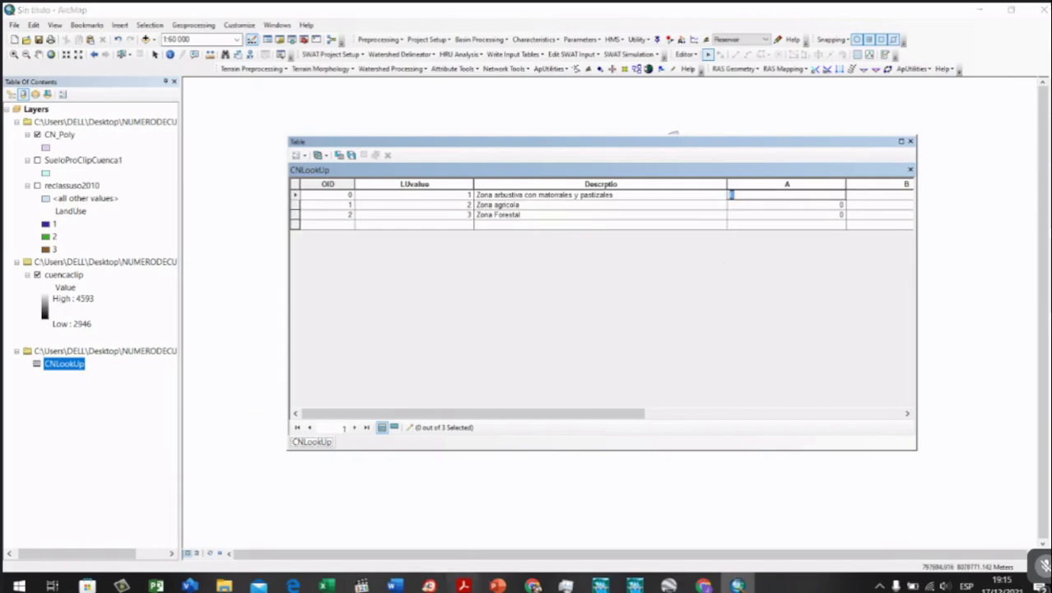
mouse_move(463, 585)
left_click(455, 535)
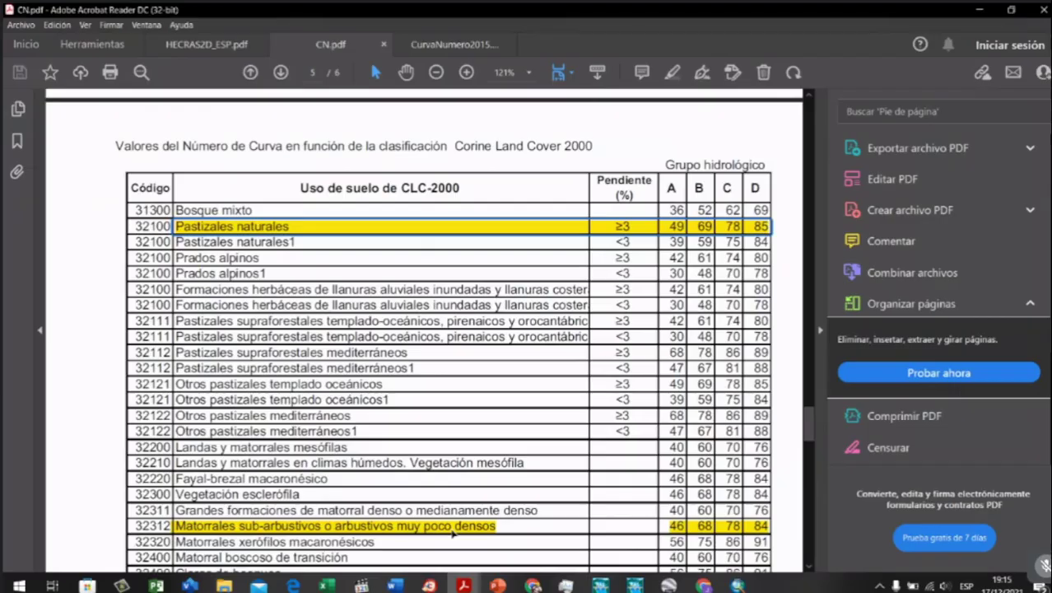
scroll(329, 445, "down", 2)
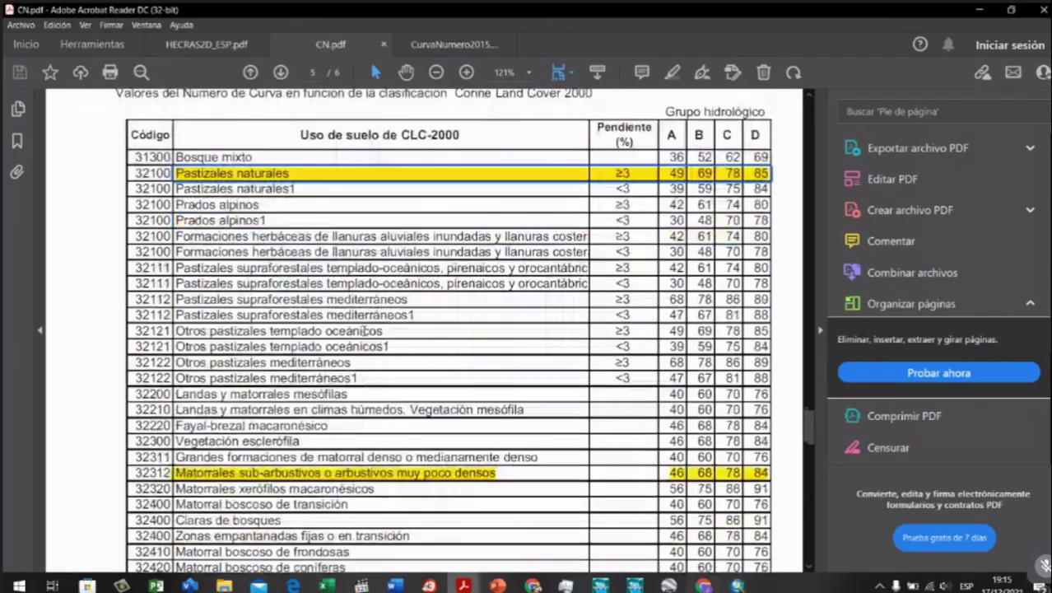
left_click(328, 469)
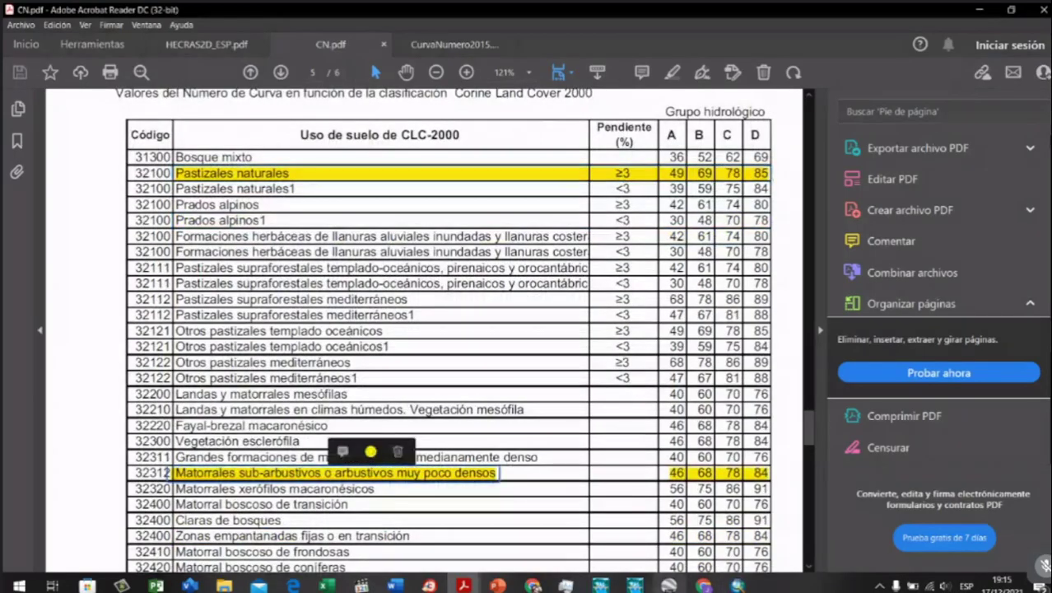
Step: Switch to the Google Meet call, admit the waiting participant and return to CN.pdf
left_click(703, 585)
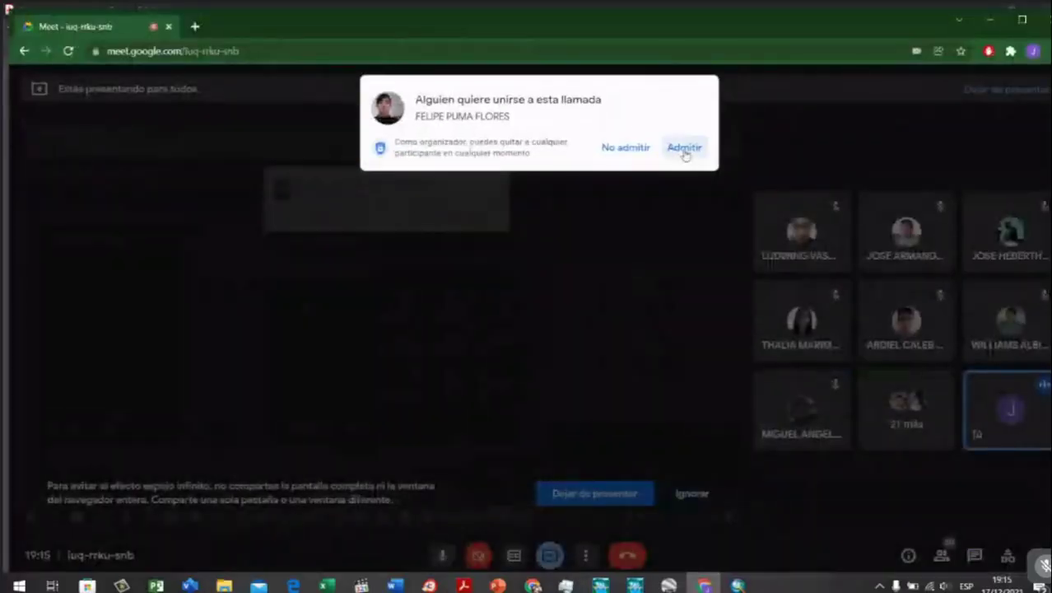
left_click(679, 164)
left_click(704, 585)
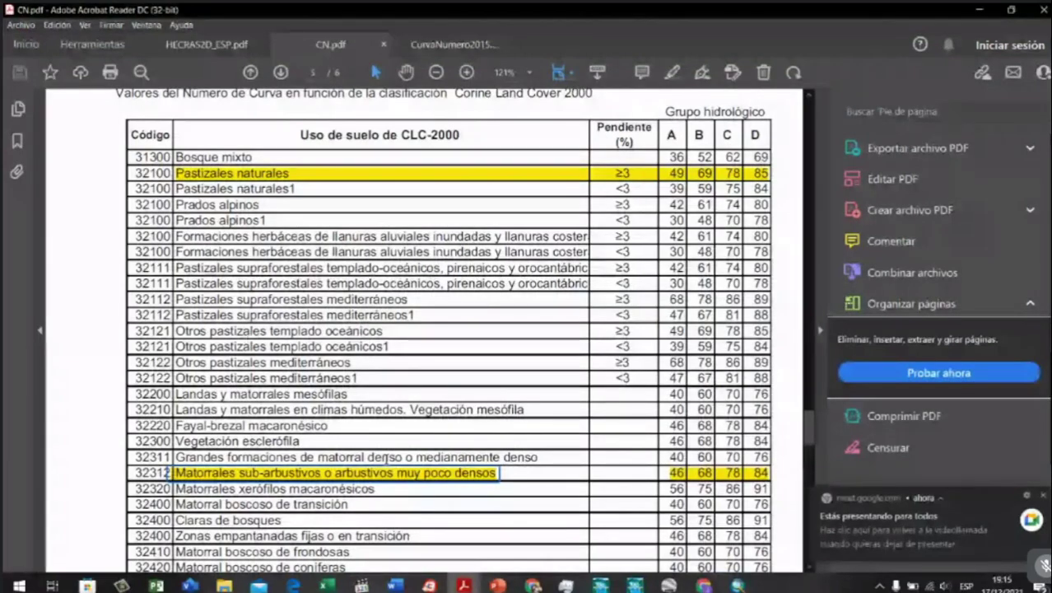
Step: Examine the curve-number rows around the highlighted scrubland entry in CN.pdf, checking them against the CNLookUp table in ArcMap
scroll(542, 417, "down", 3)
scroll(542, 417, "up", 2)
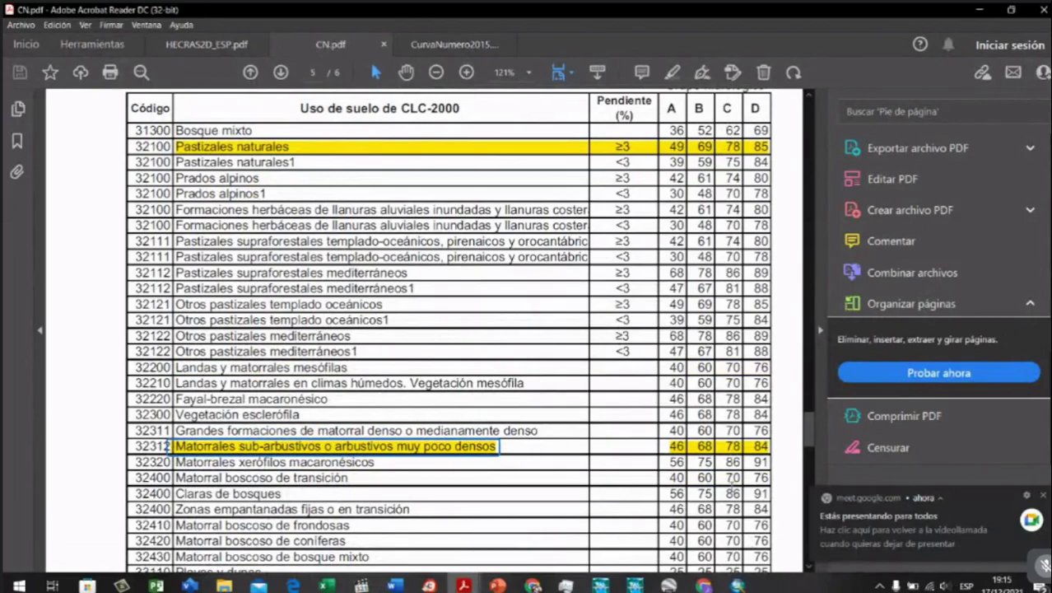
left_click(737, 584)
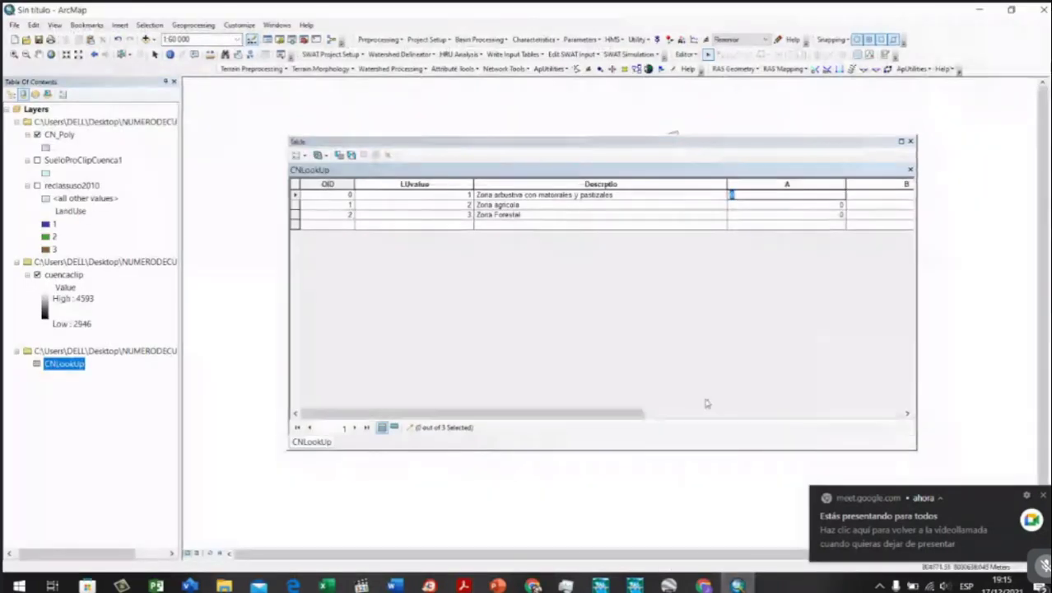
left_click_drag(753, 187, 730, 225)
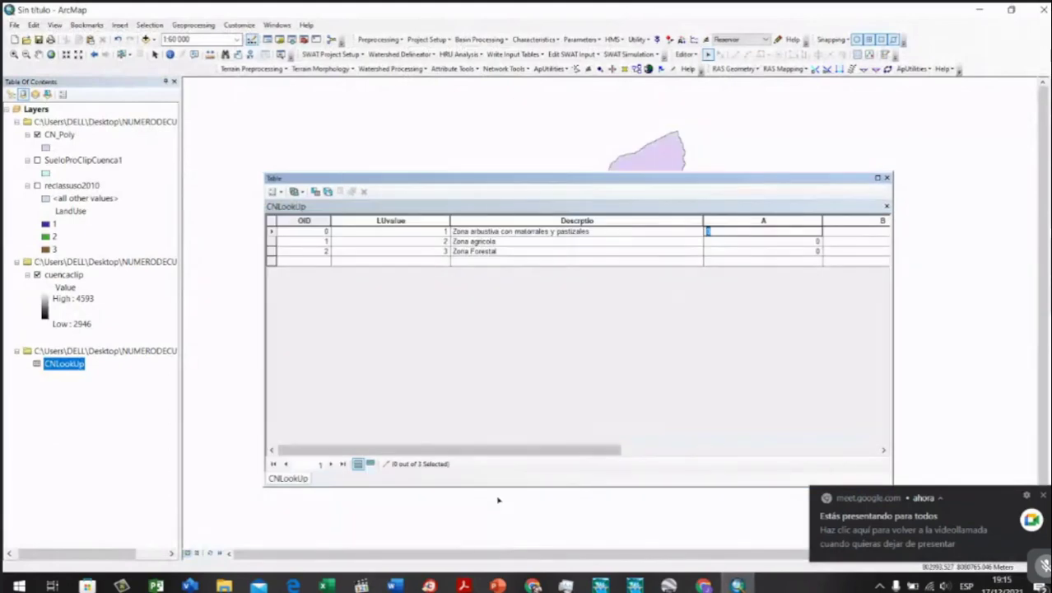
mouse_move(464, 584)
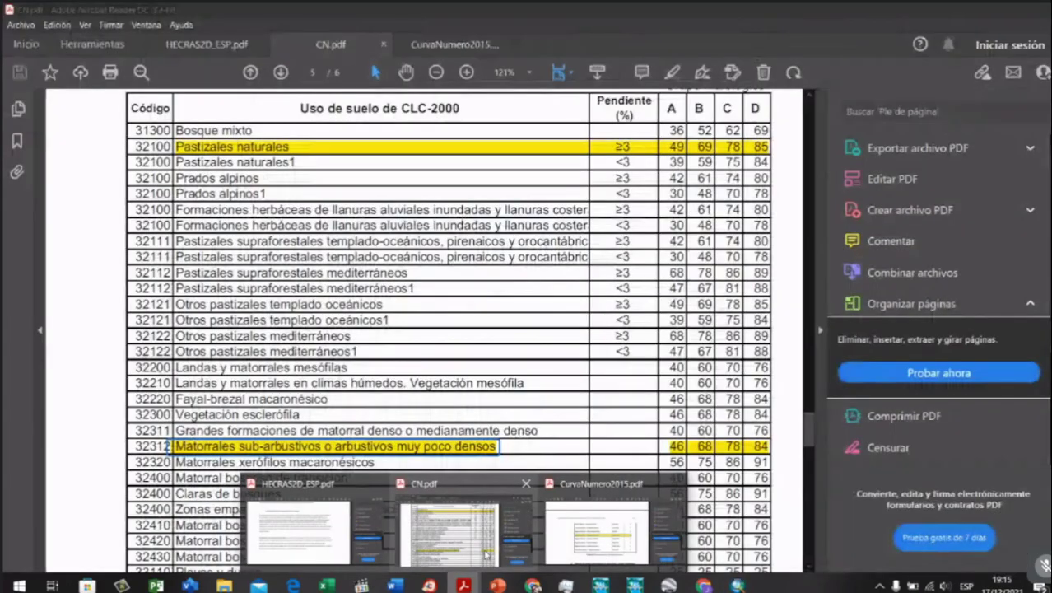
left_click(486, 555)
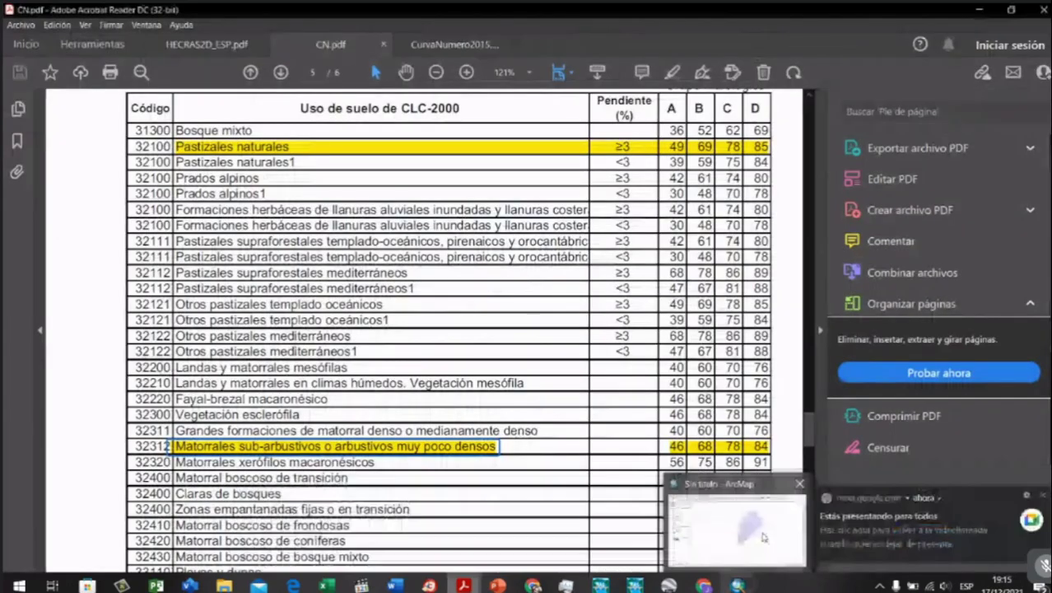
Step: Switch to ArcMap, shrink its window and place the CNLookUp table below the highlighted scrubland row of CN.pdf
left_click(764, 531)
left_click(1011, 10)
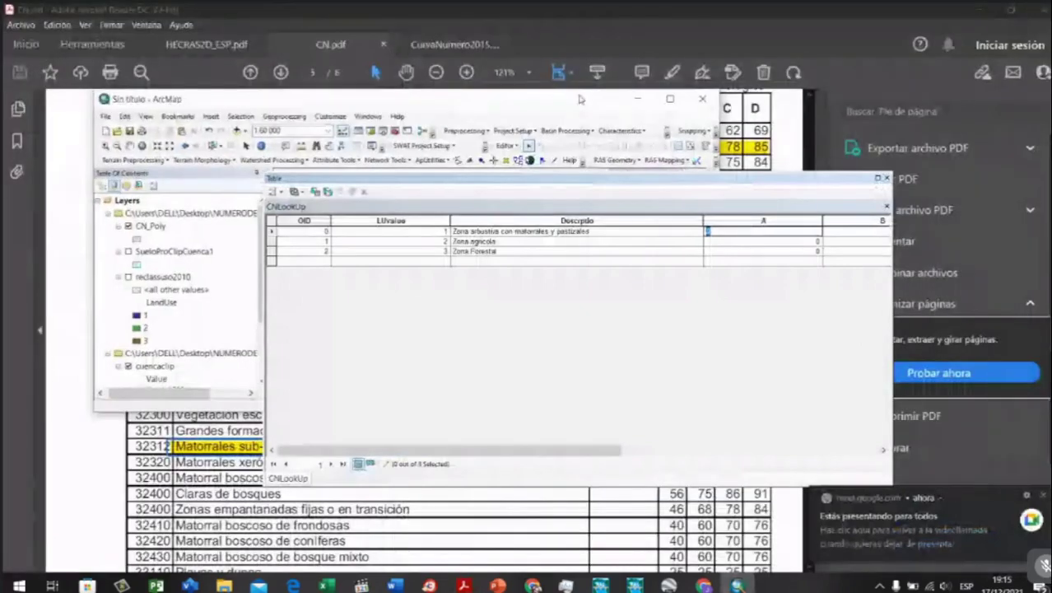
left_click_drag(533, 103, 321, 2)
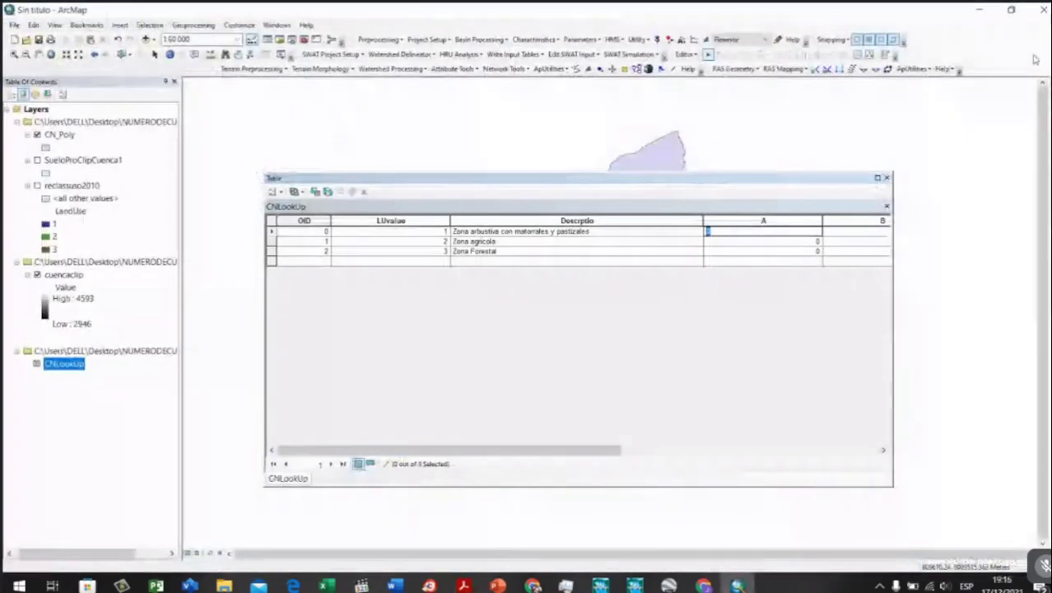
left_click(1011, 9)
left_click_drag(366, 37, 280, 55)
left_click(612, 286)
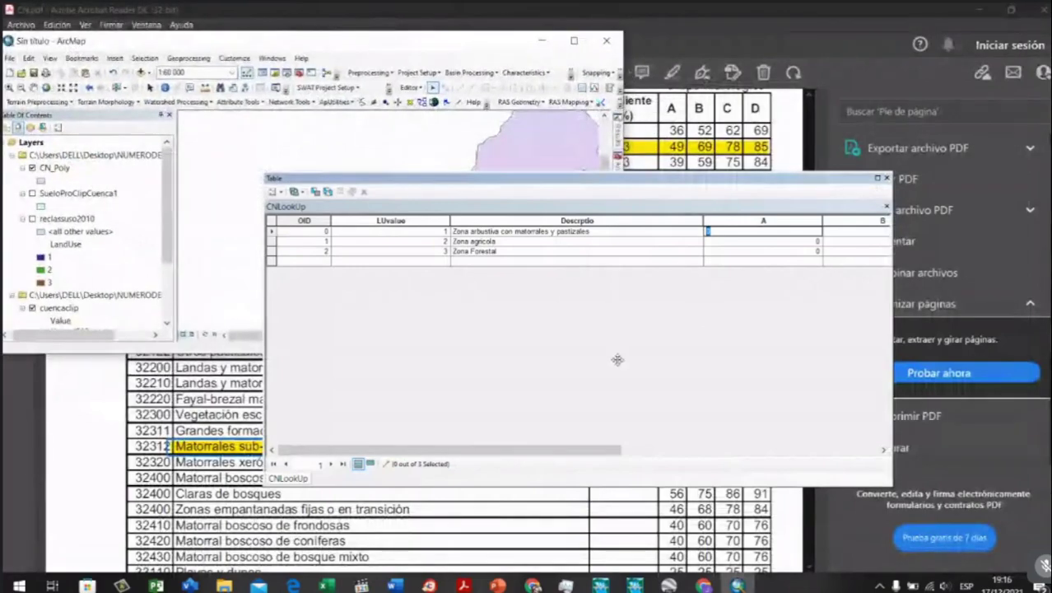
left_click_drag(630, 180, 688, 322)
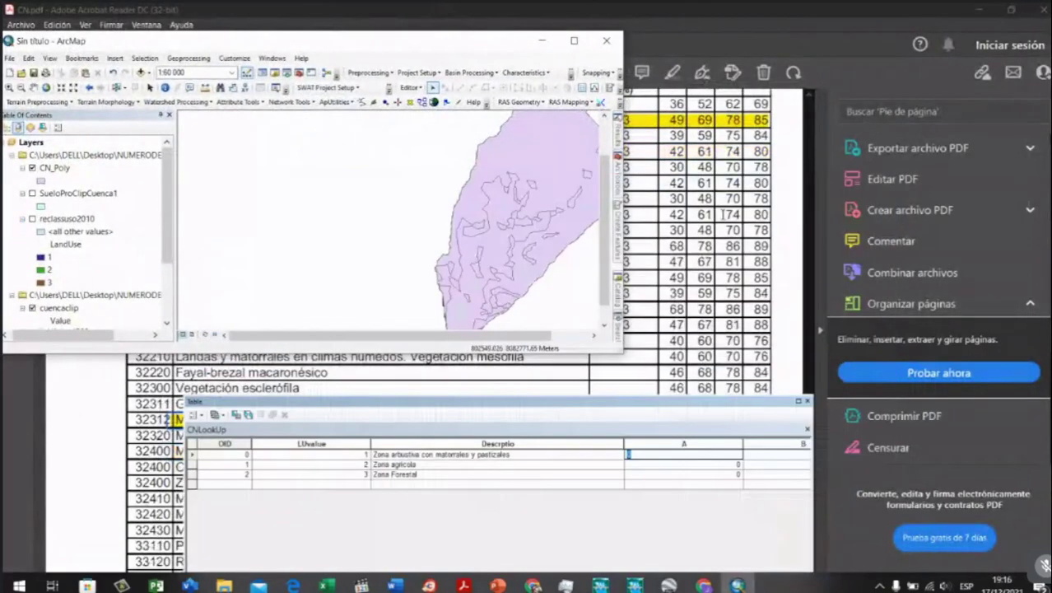
scroll(615, 386, "down", 1)
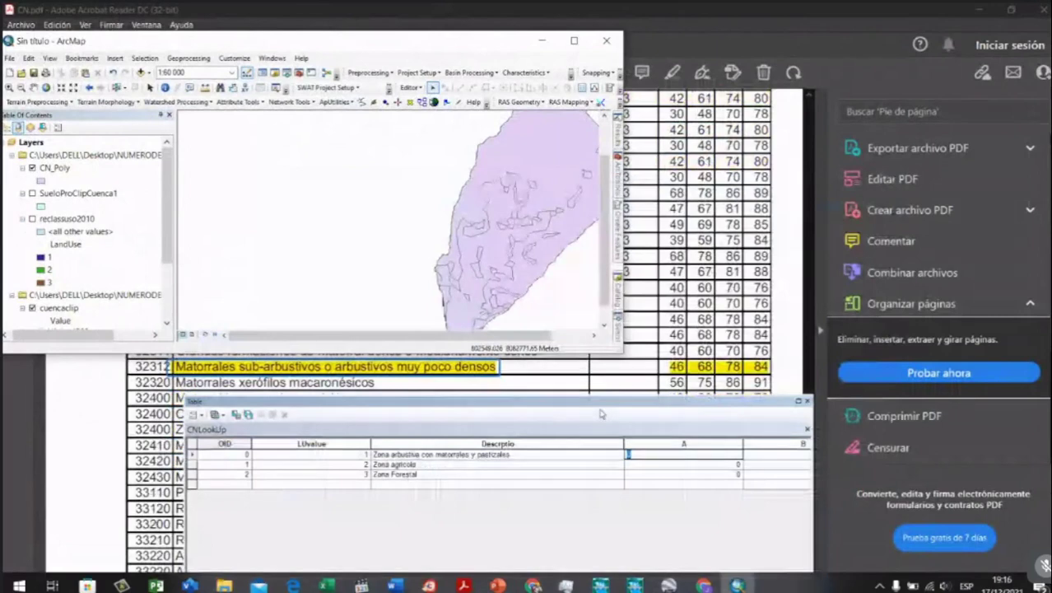
left_click_drag(600, 411, 555, 412)
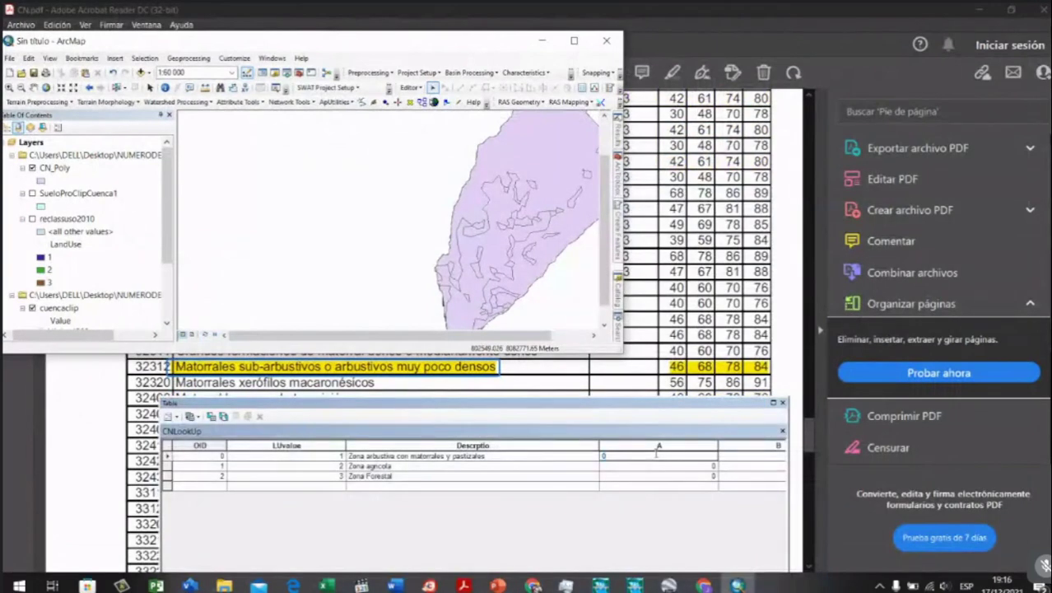
Step: Enter curve numbers A 46, B 68, C 78 and D 84 for the "Zona arbustiva con matorrales y pastizales" record
left_click(656, 454)
type("46")
key("Tab")
type("68")
key("Tab")
type("78")
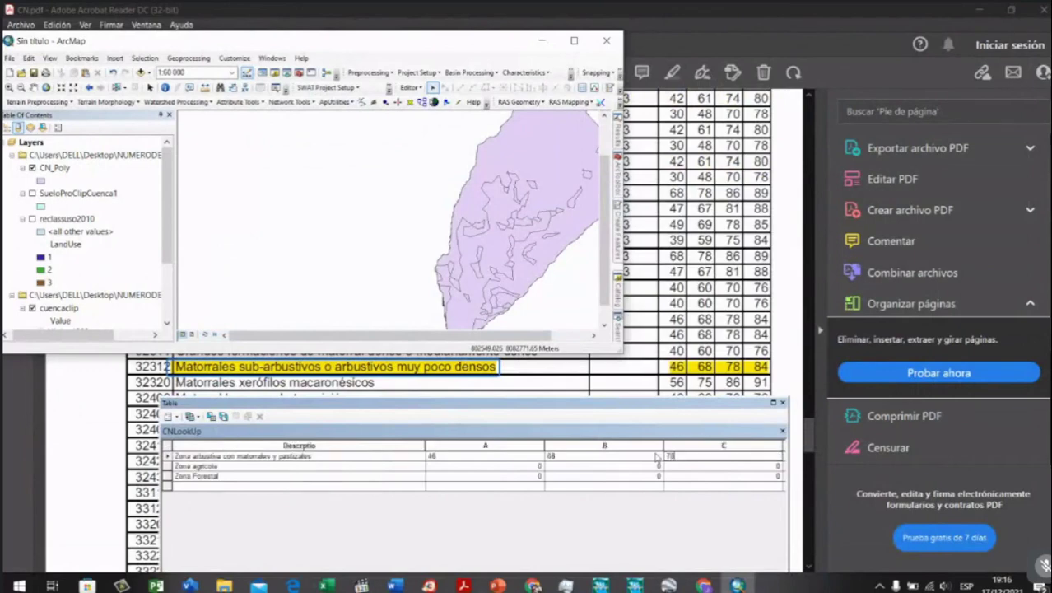
key("Tab")
type("84")
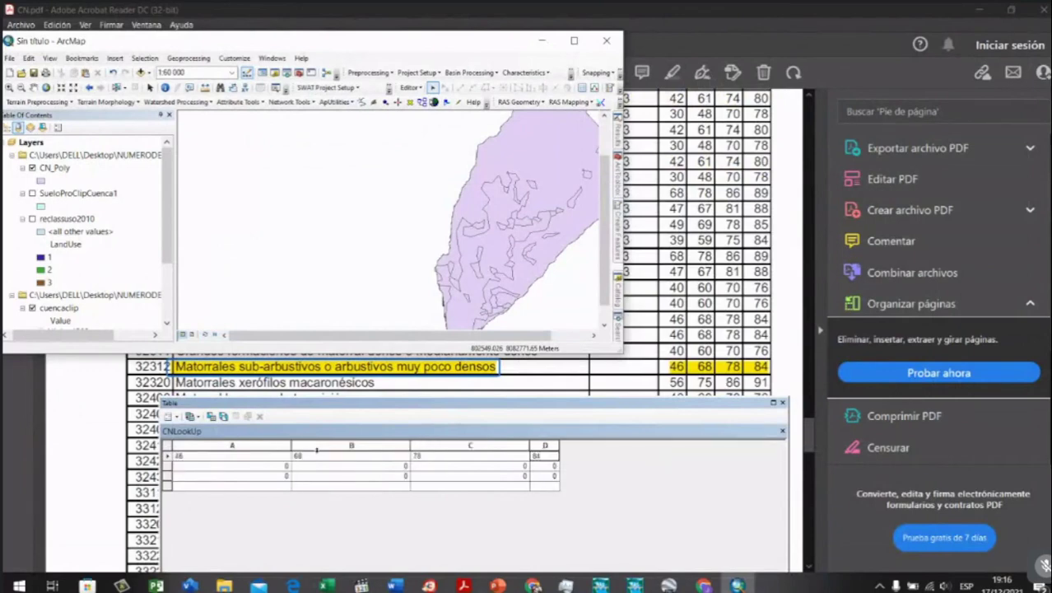
left_click(284, 467)
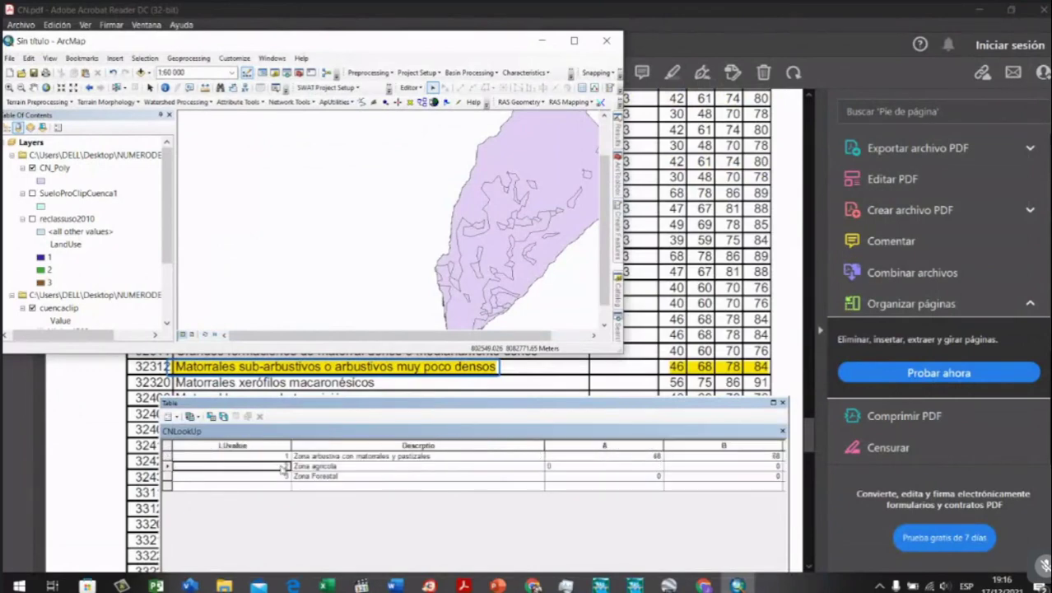
Step: Enter curve numbers A 57, B 73, C 82 and D 86 for the "Zona agricola" record, from CN.pdf's highlighted row 24213 with slope ≥3
scroll(675, 313, "up", 10)
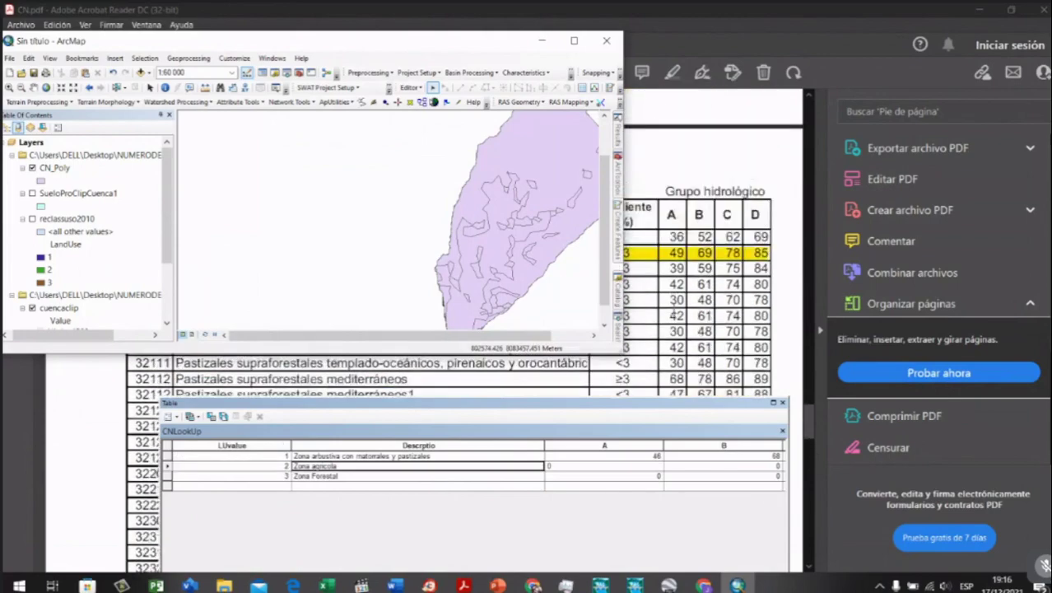
scroll(675, 311, "up", 15)
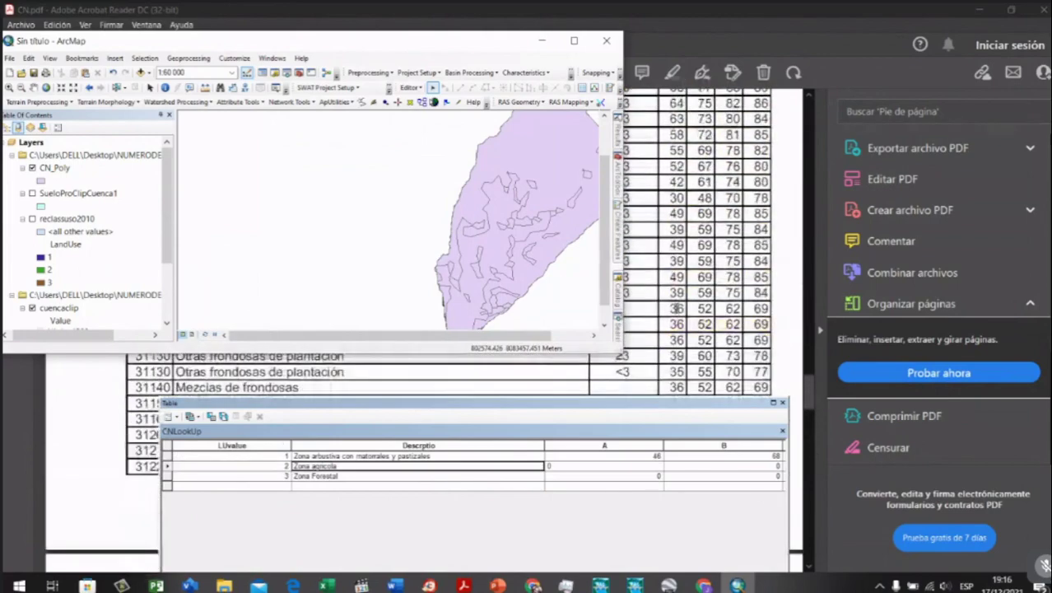
scroll(675, 309, "up", 15)
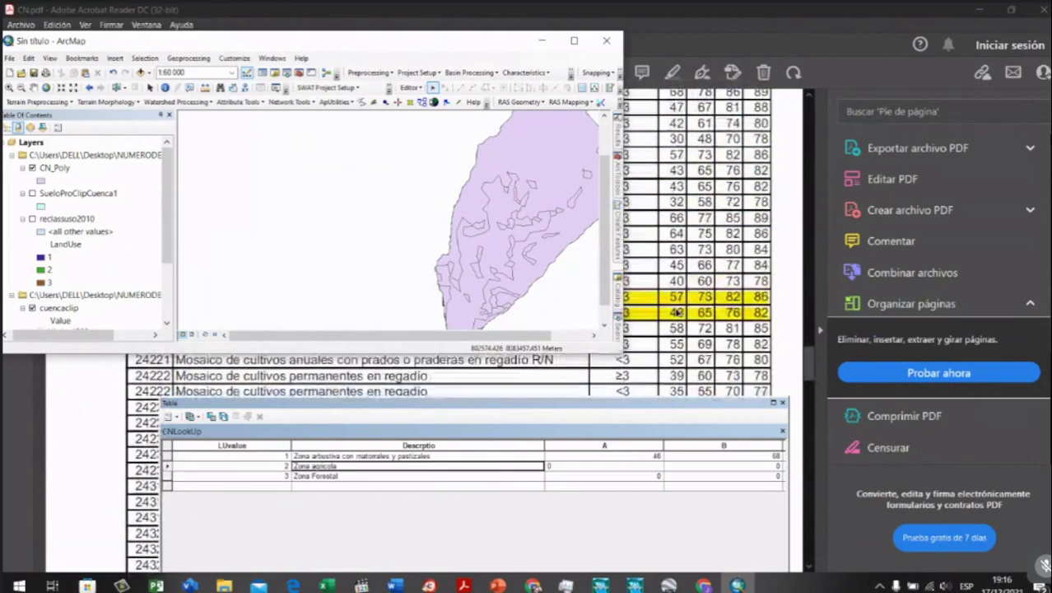
scroll(674, 312, "up", 2)
scroll(241, 379, "up", 1)
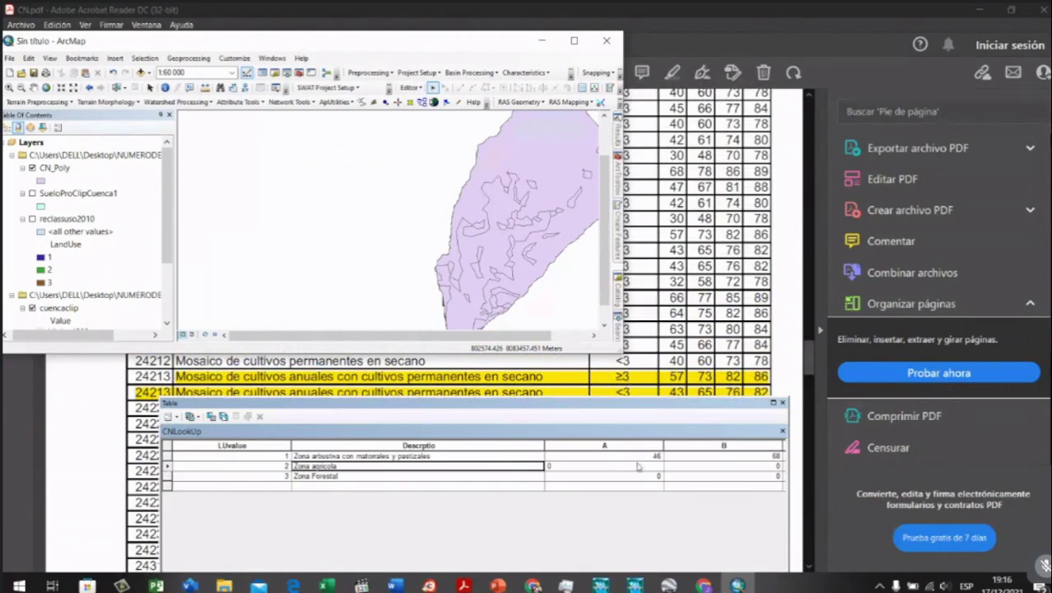
left_click(588, 467)
type("57")
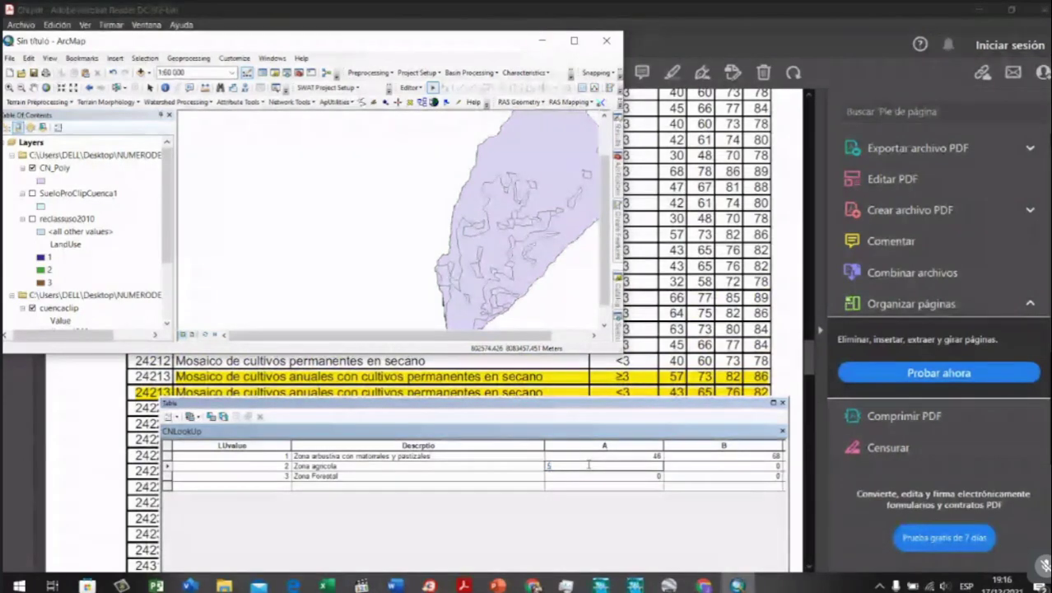
key("Tab")
type("73")
key("Tab")
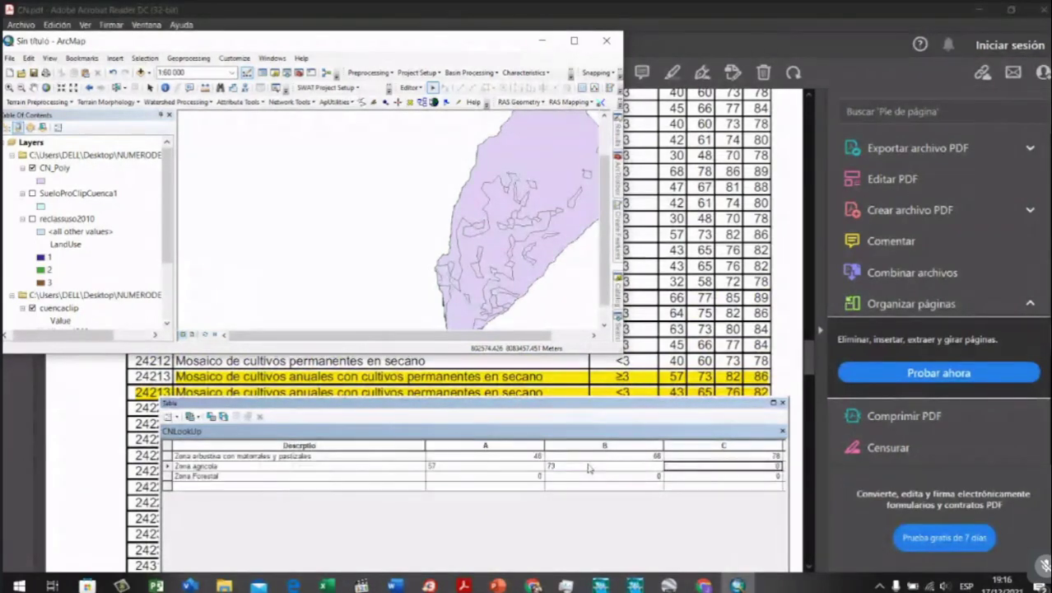
type("82")
key("Tab")
type("8")
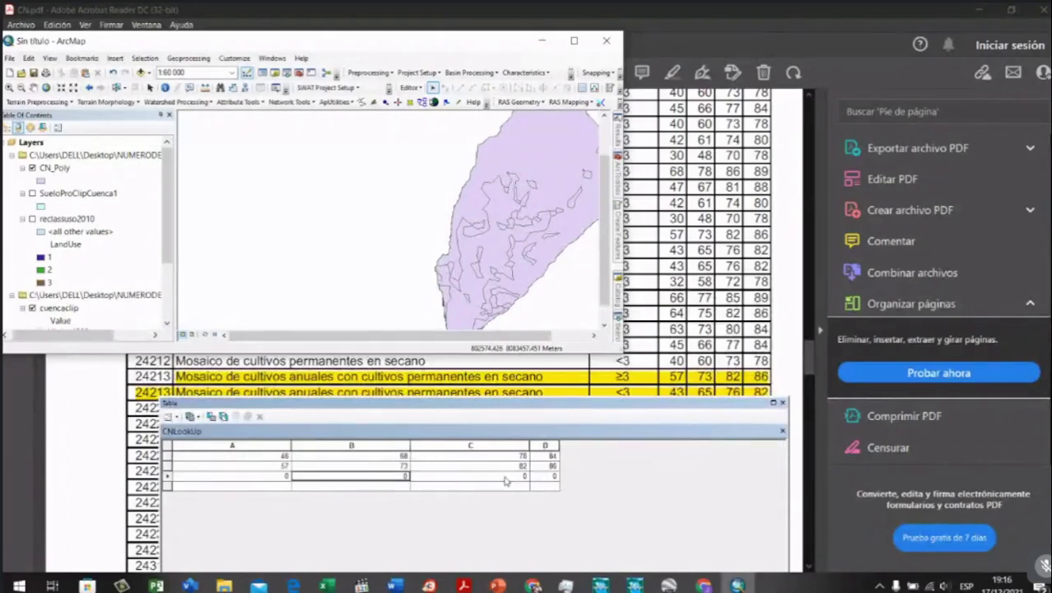
Step: Enter curve numbers A 40, B 60, C 70 and D 76 for the "Zona Forestal" record, from the "Bosques de ribera" row of CN.pdf
key("Tab")
key("Tab")
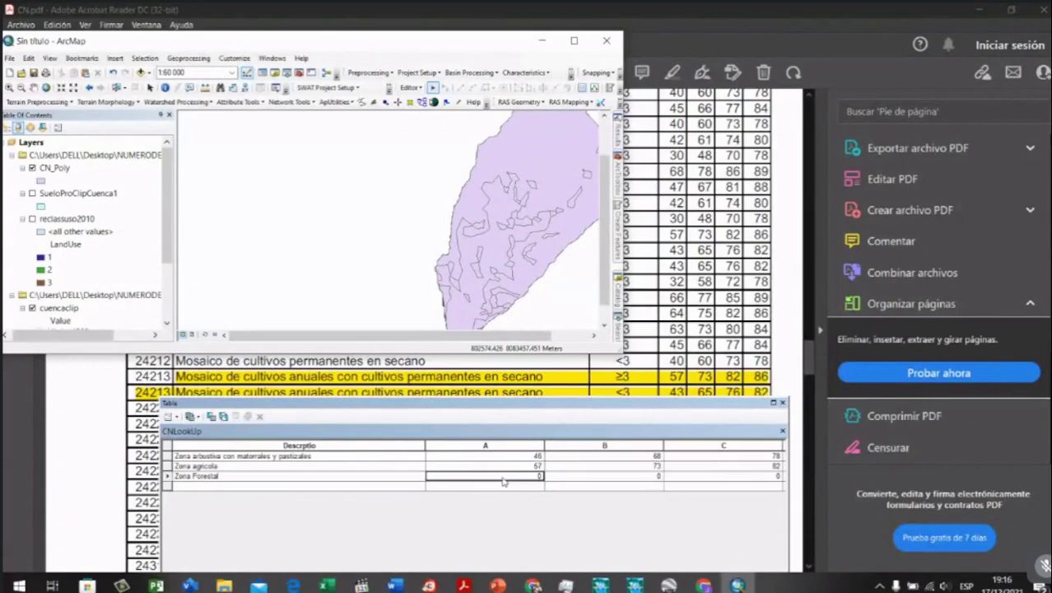
scroll(491, 376, "down", 15)
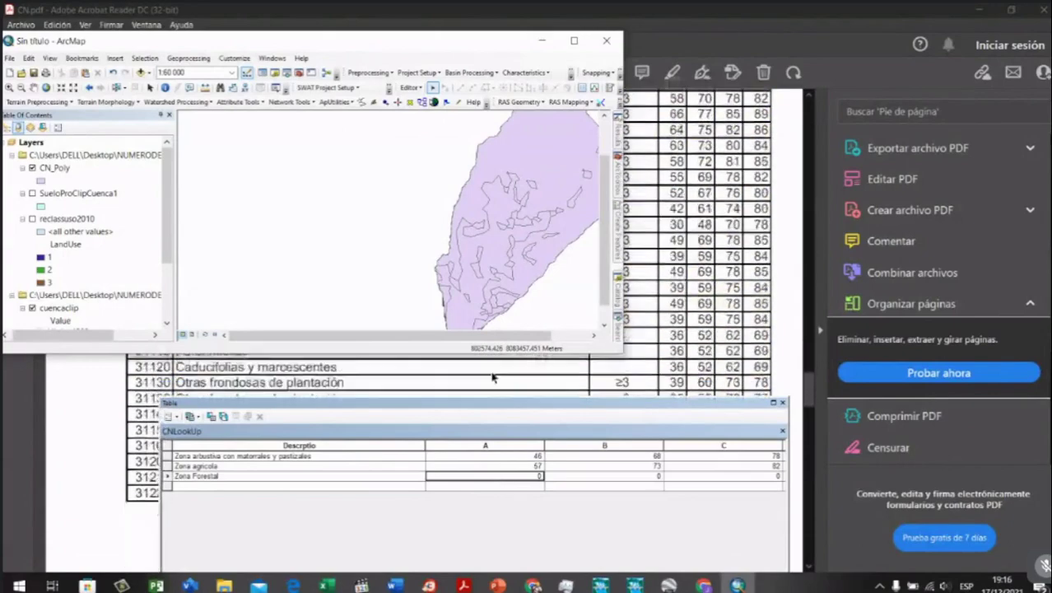
scroll(491, 376, "up", 1)
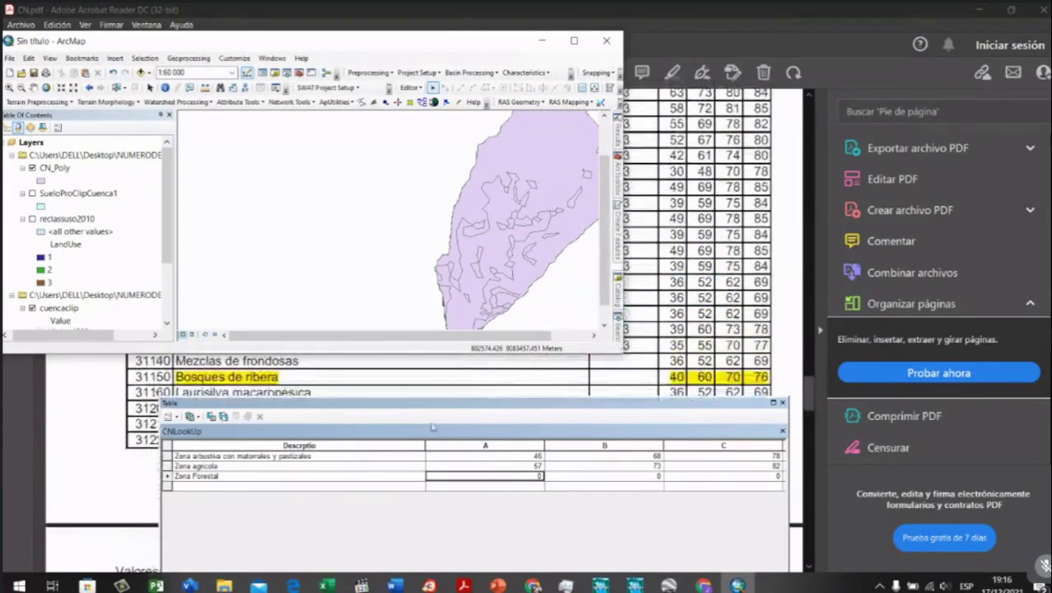
type("4")
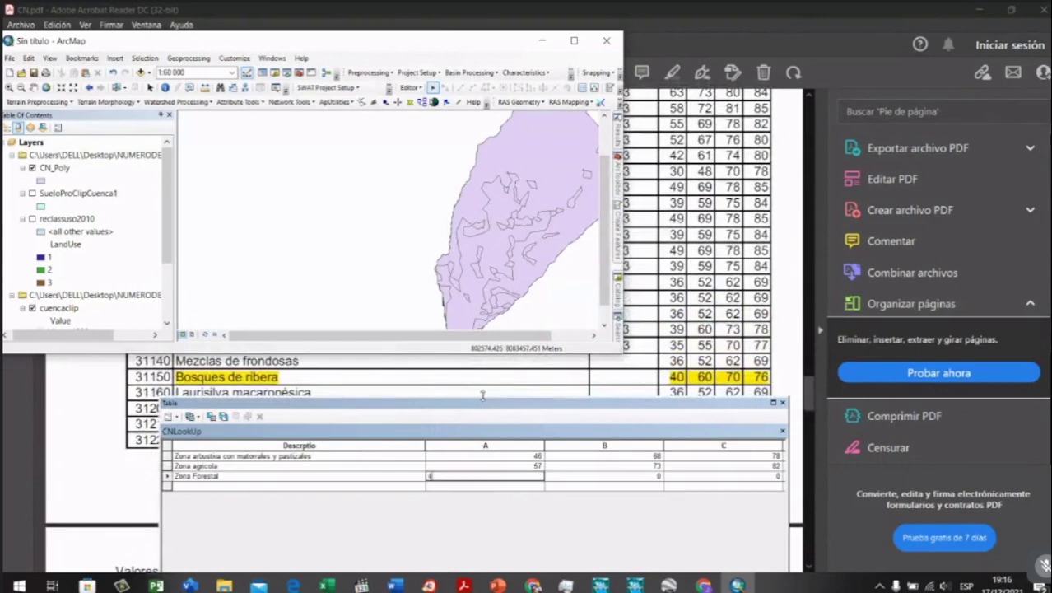
type("0")
key("Tab")
type("68")
key("Tab")
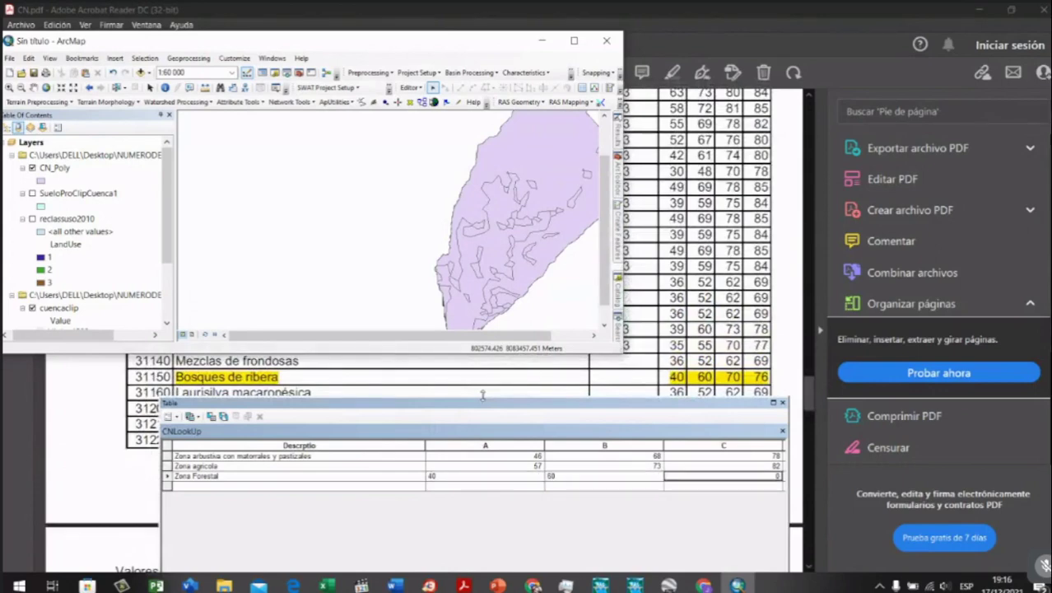
type("70")
key("Tab")
type("7")
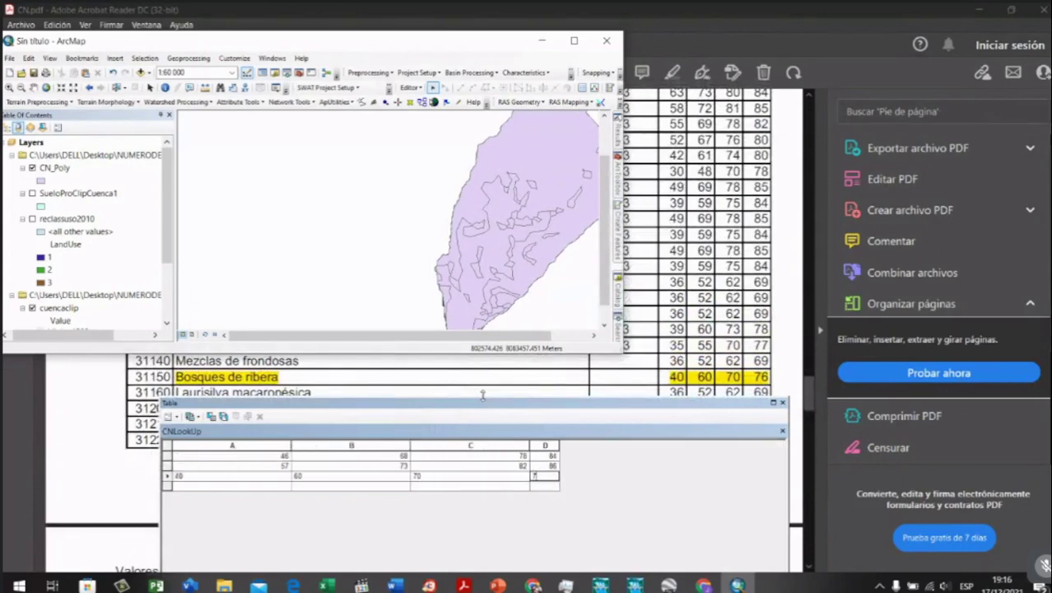
Step: Bring ArcMap back to full size, float the CNLookUp table over the lower map area and widen its D column
left_click_drag(657, 403, 671, 384)
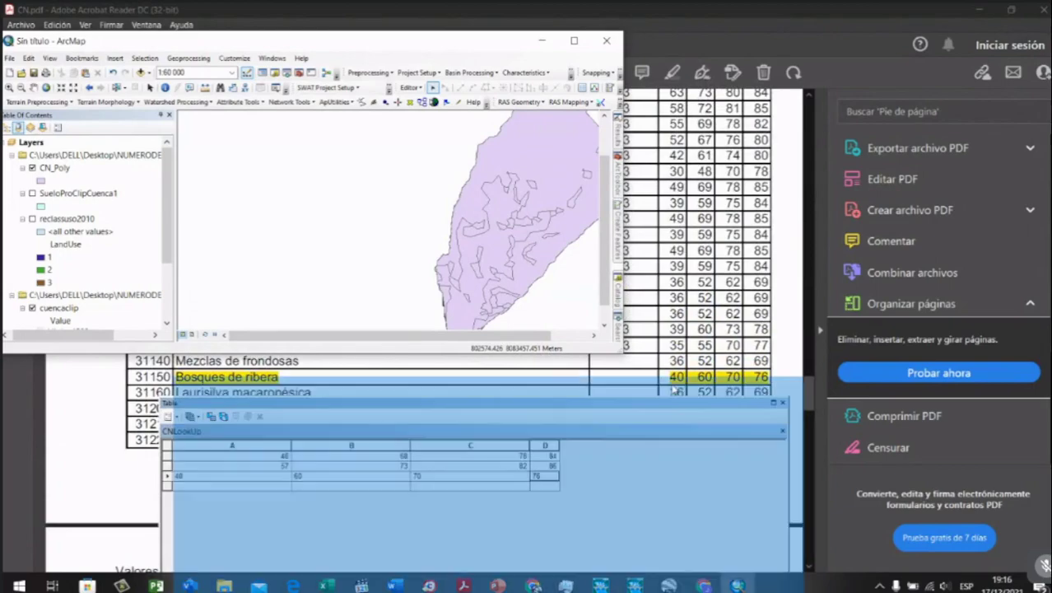
left_click(787, 383)
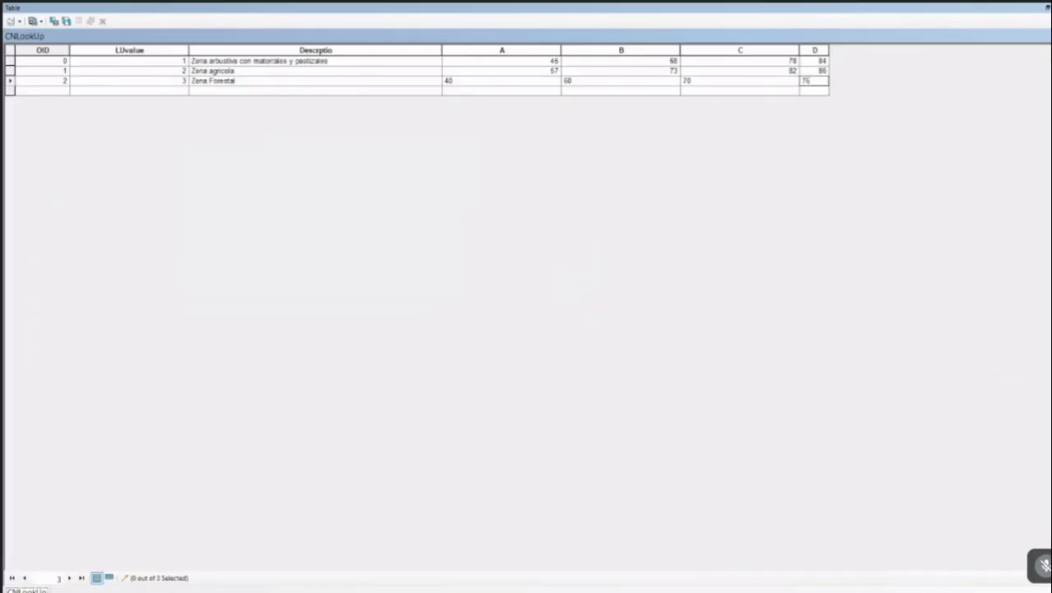
left_click(1046, 7)
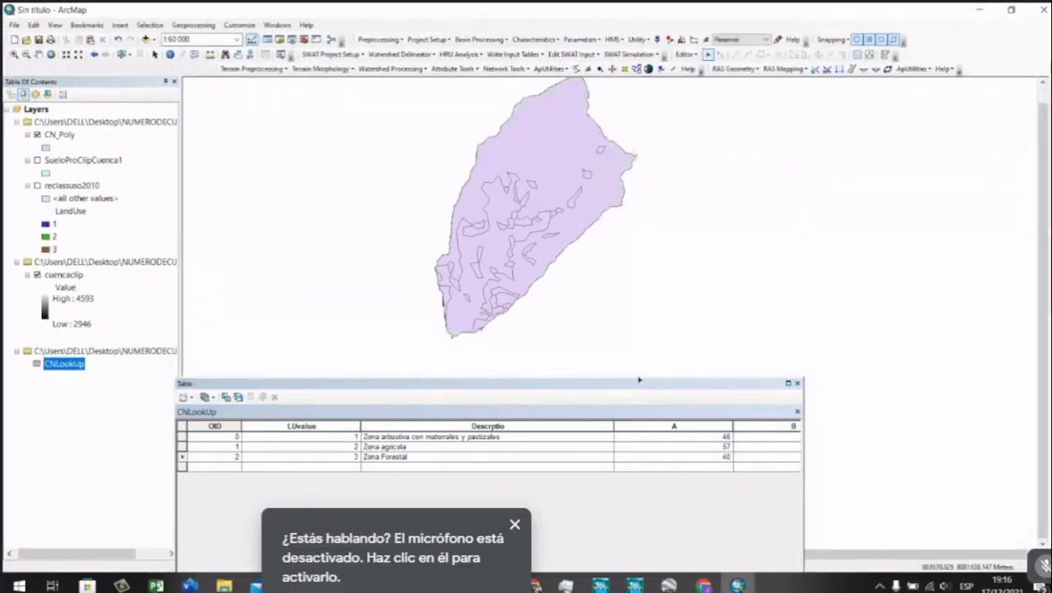
left_click_drag(633, 386, 757, 216)
left_click_drag(610, 485, 884, 457)
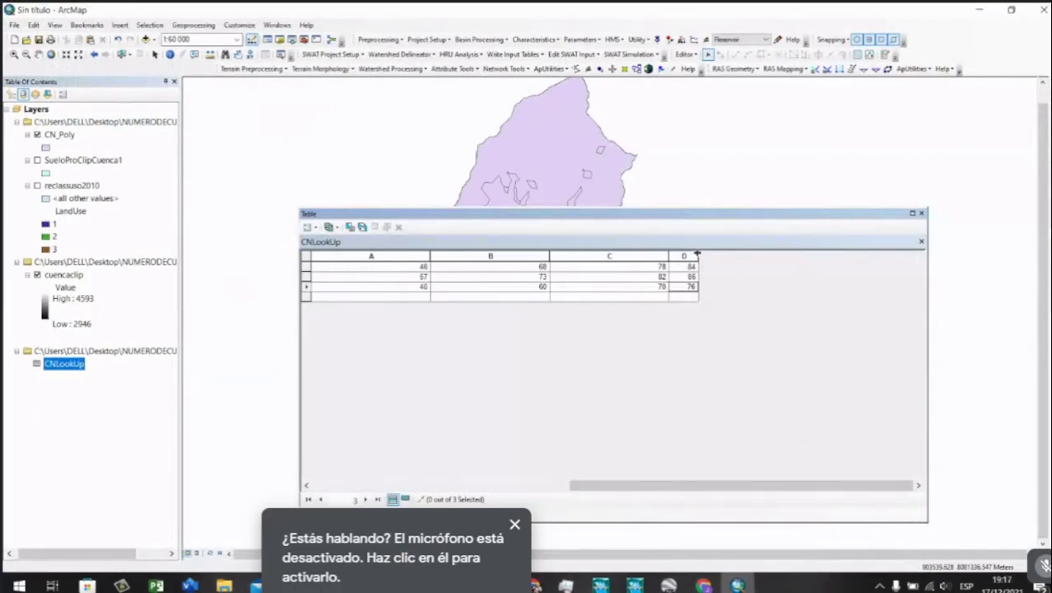
left_click_drag(698, 255, 803, 255)
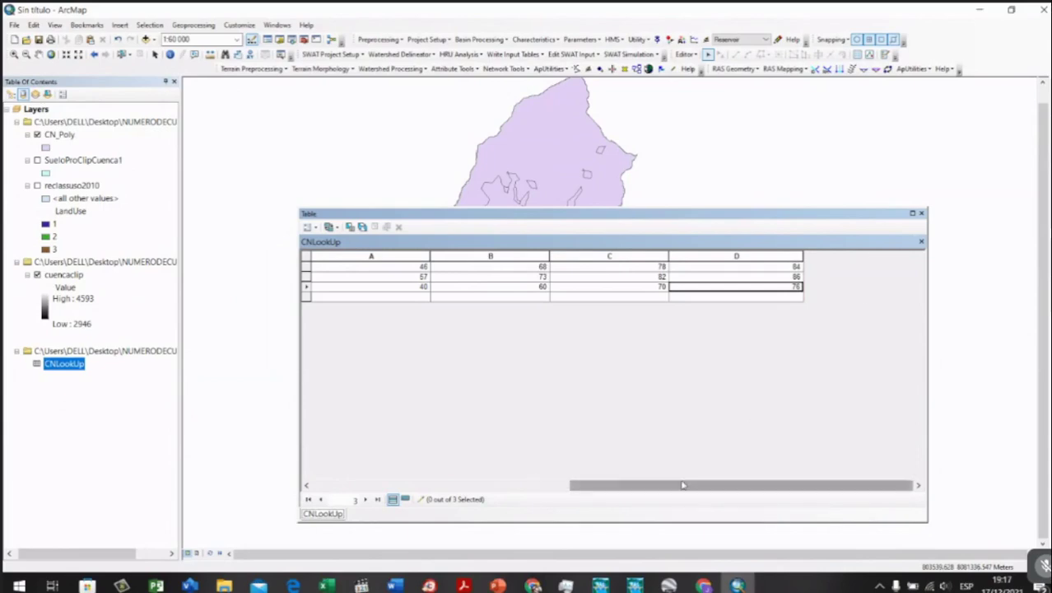
left_click_drag(686, 485, 465, 484)
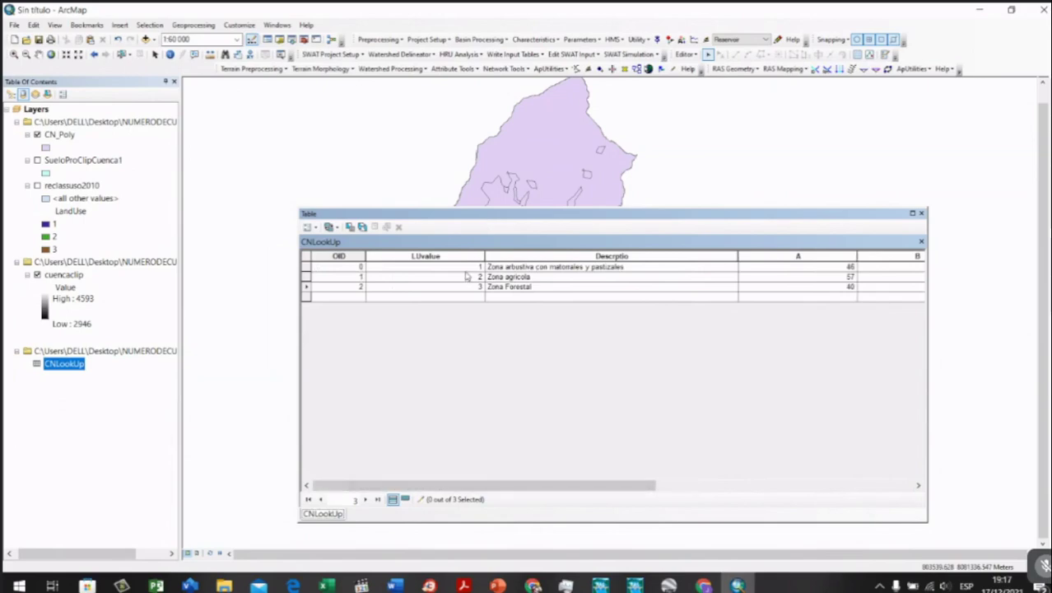
Step: Close the CNLookUp table and stop the edit session, saving the edits
left_click(922, 214)
right_click(51, 364)
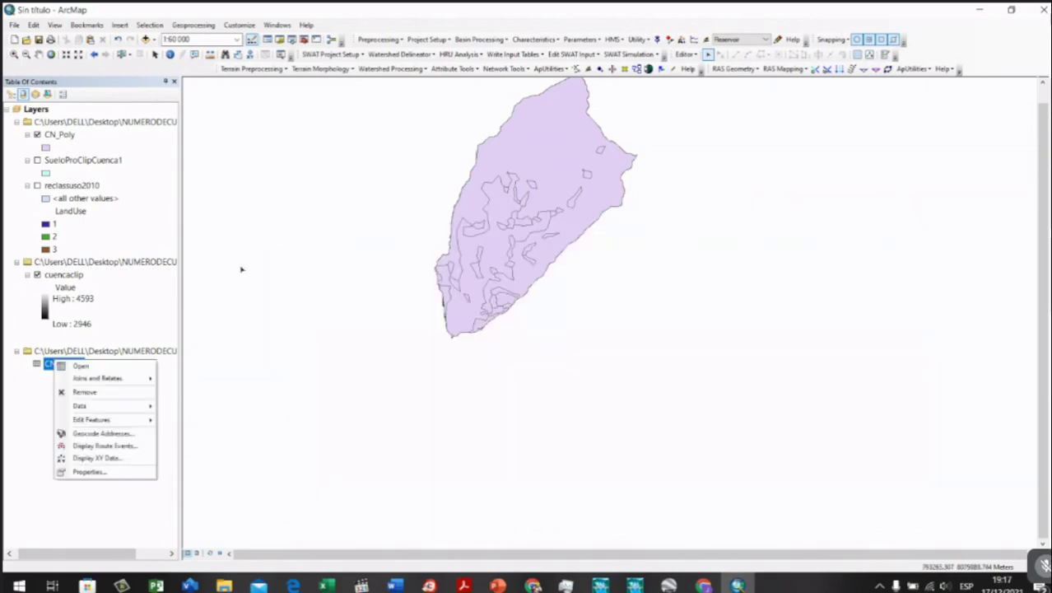
left_click(686, 55)
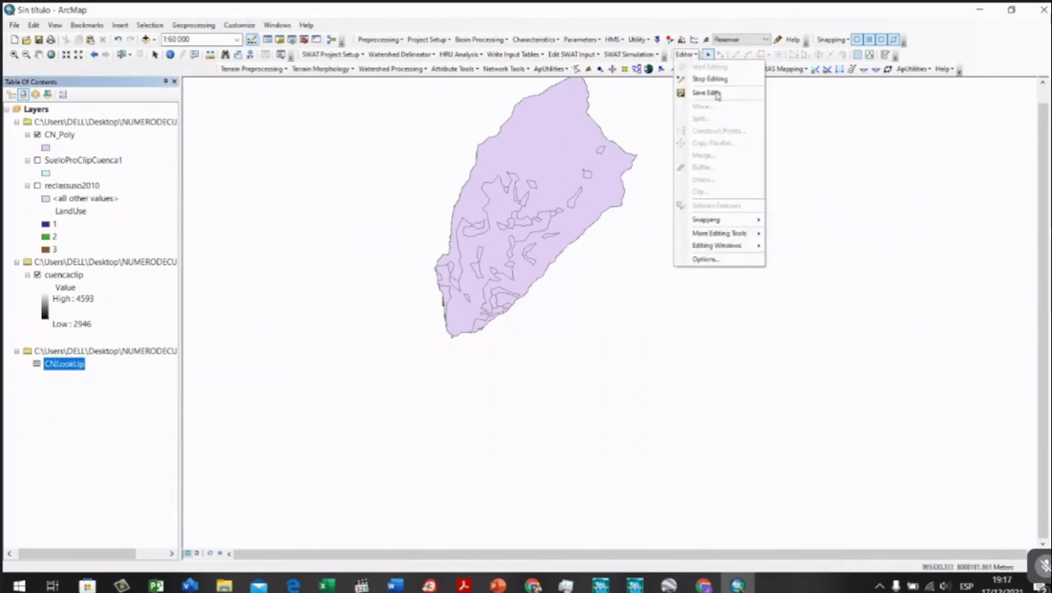
left_click(709, 79)
left_click(475, 338)
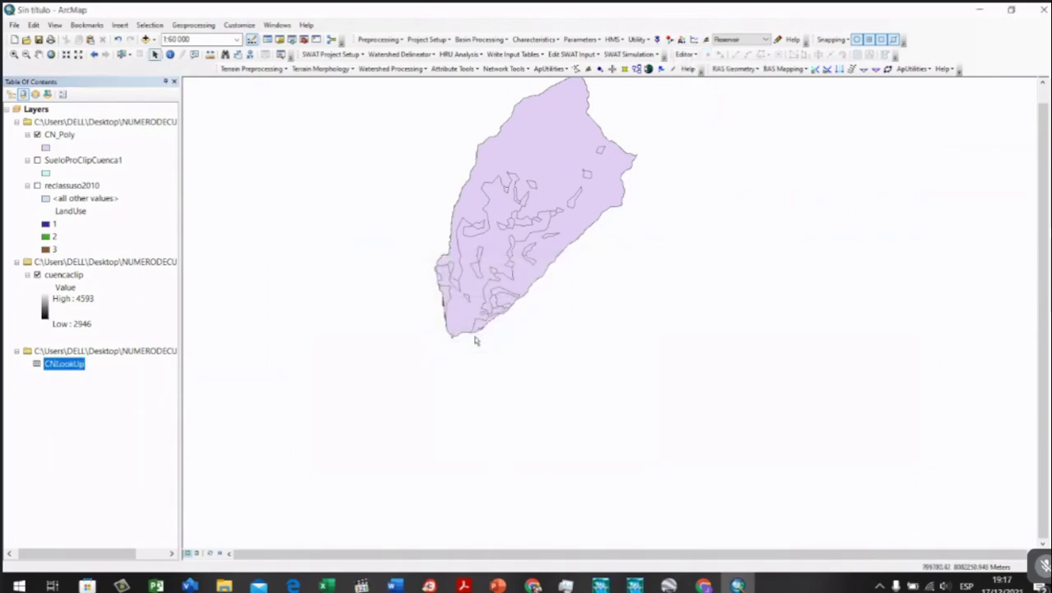
Step: Reopen the CNLookUp table to check the saved records, and close it again
right_click(64, 367)
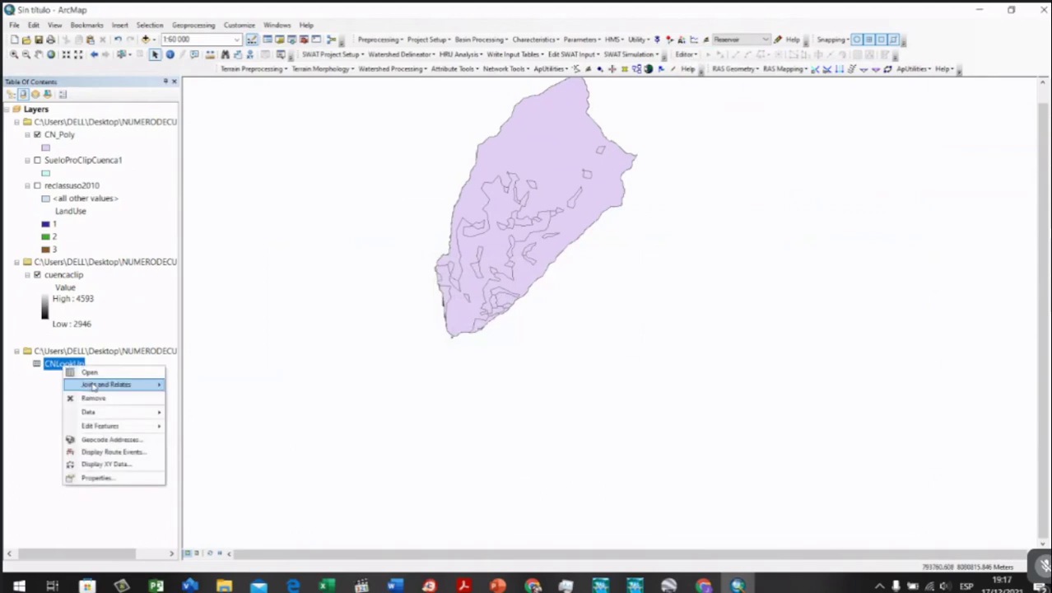
left_click(90, 372)
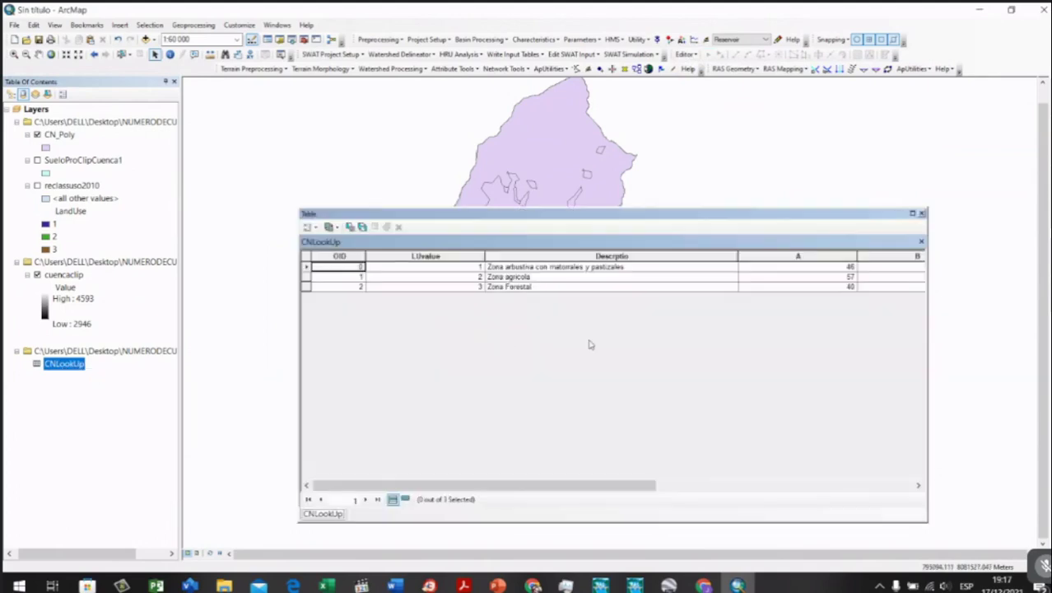
left_click_drag(502, 485, 534, 489)
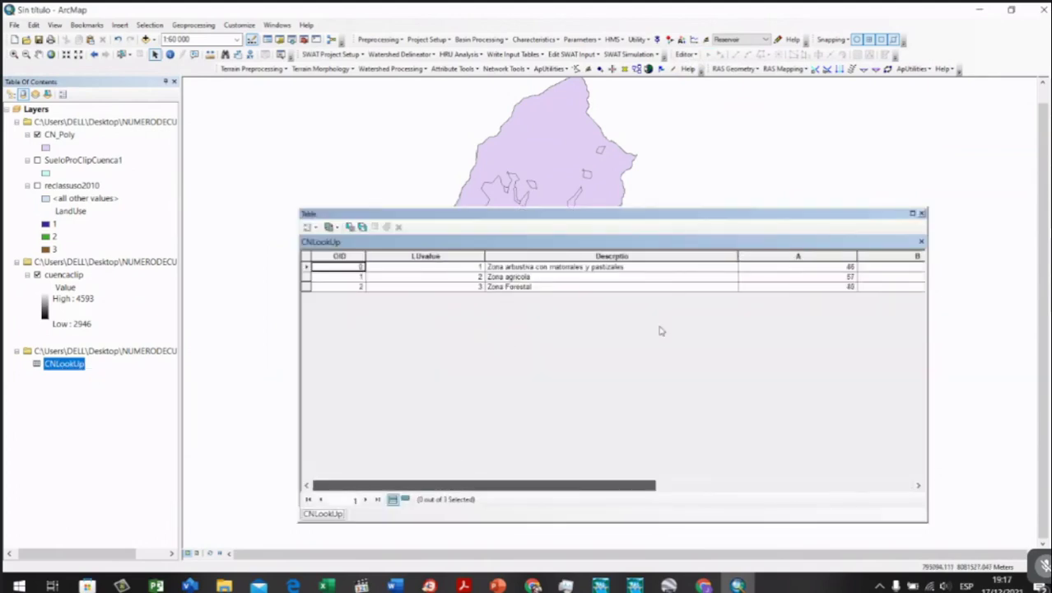
left_click(920, 213)
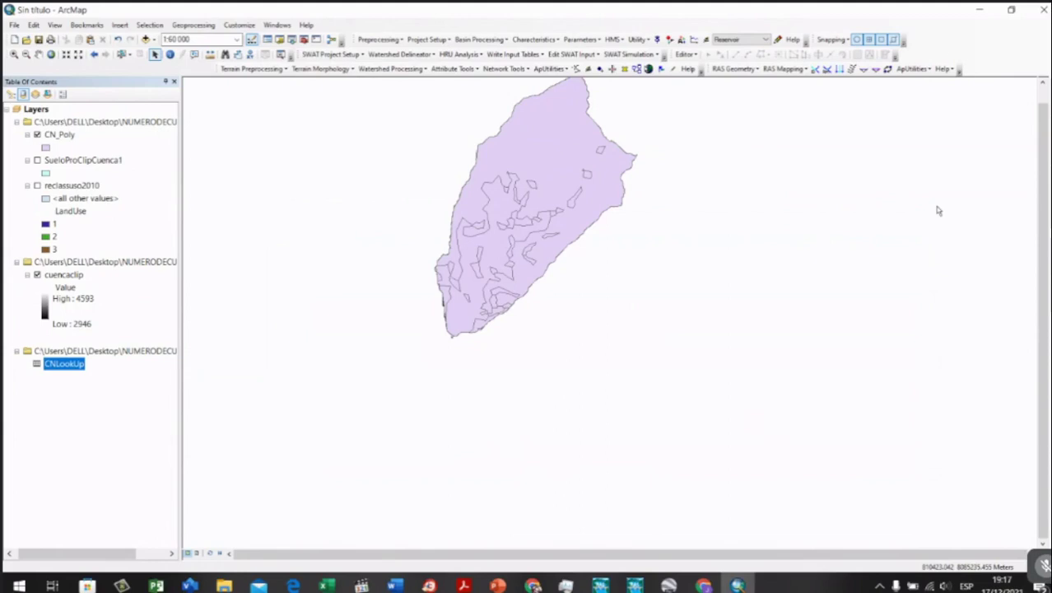
Step: Start Generate CN Grid with cuencaclip as the hydro DEM, CN_Poly as the soil landuse polygon and CNLookUp as the lookup table
scroll(611, 265, "up", 1)
scroll(610, 265, "down", 2)
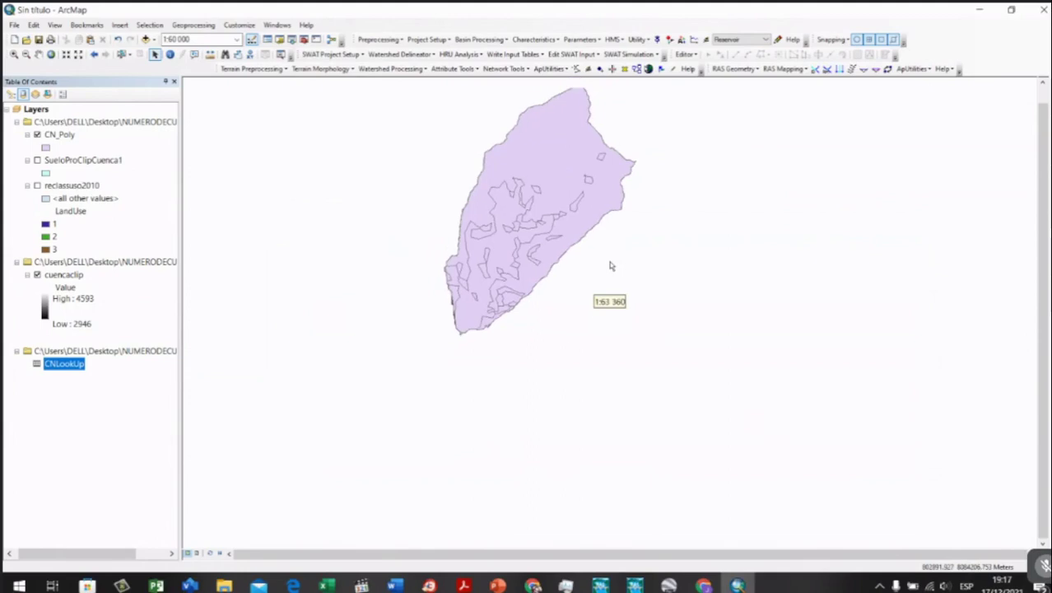
scroll(576, 374, "down", 1)
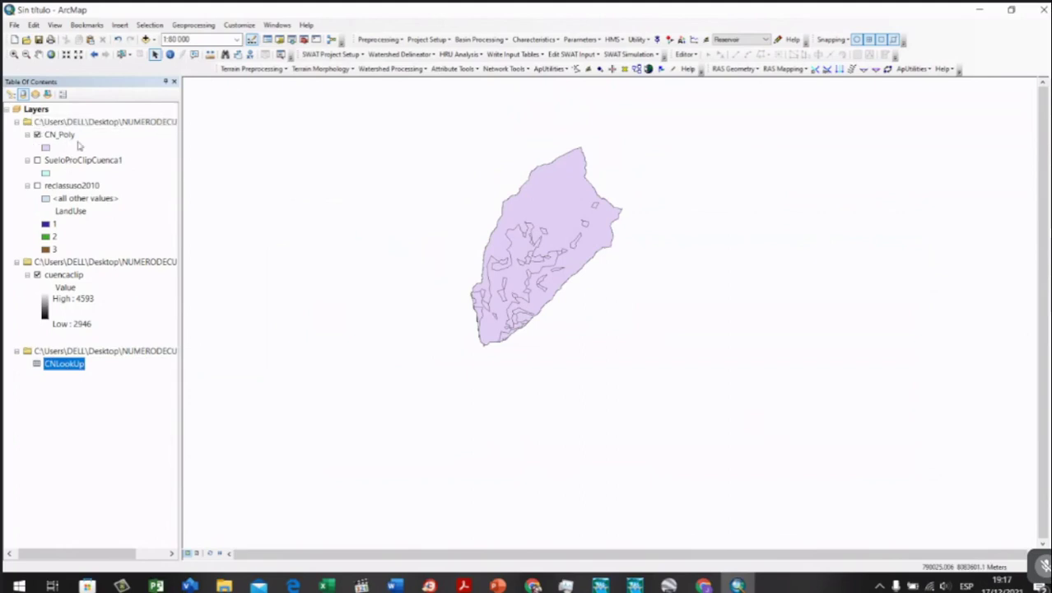
left_click(637, 40)
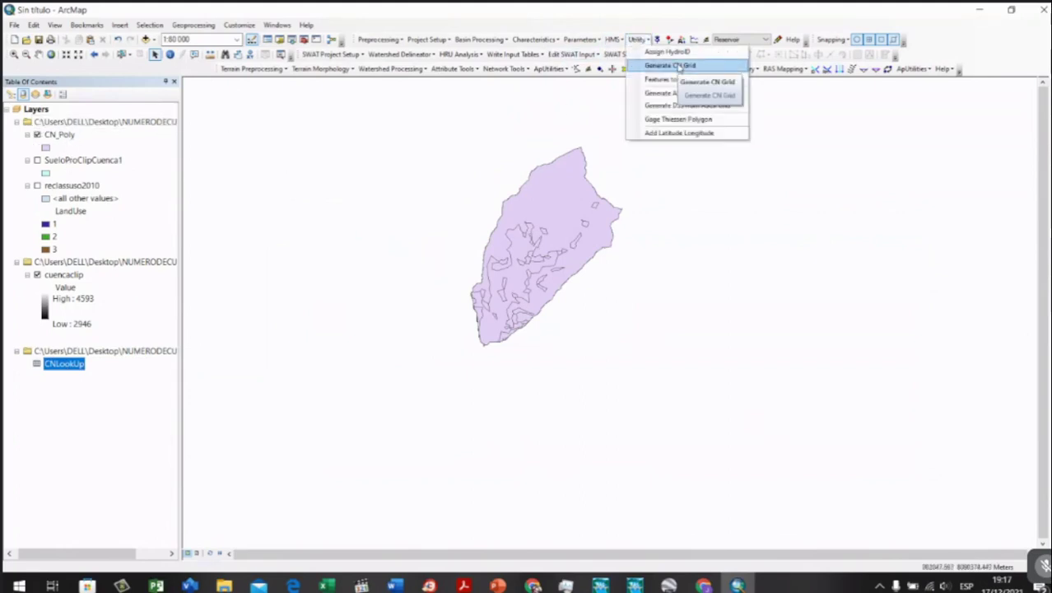
left_click(392, 39)
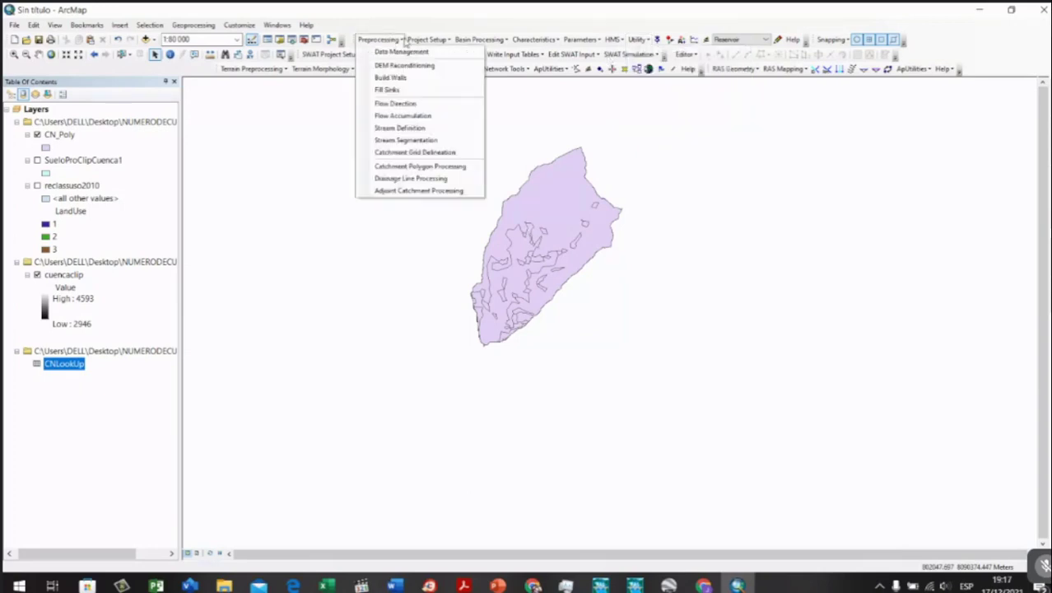
mouse_move(416, 41)
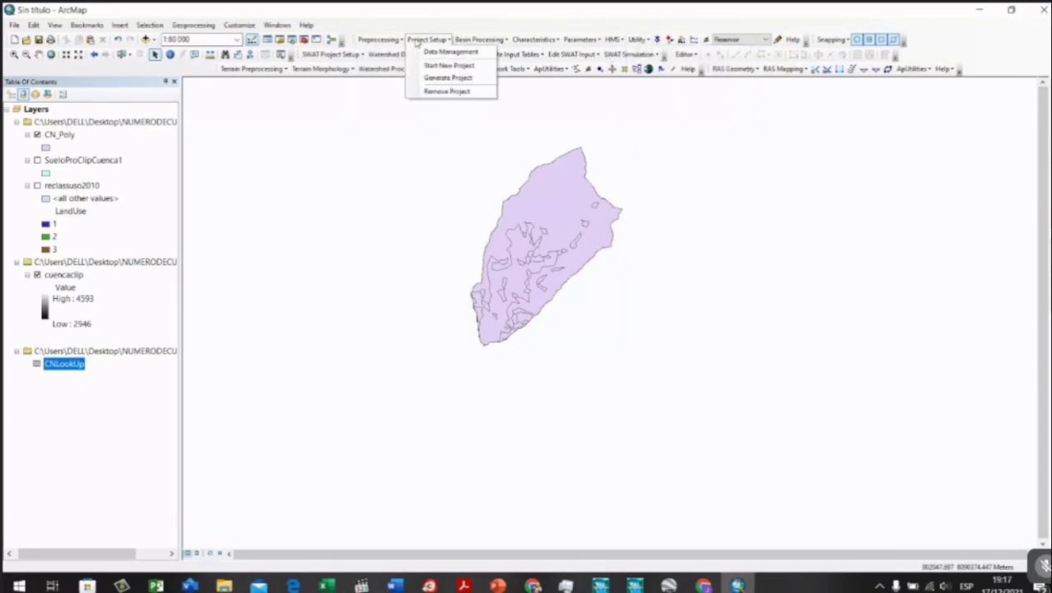
mouse_move(632, 41)
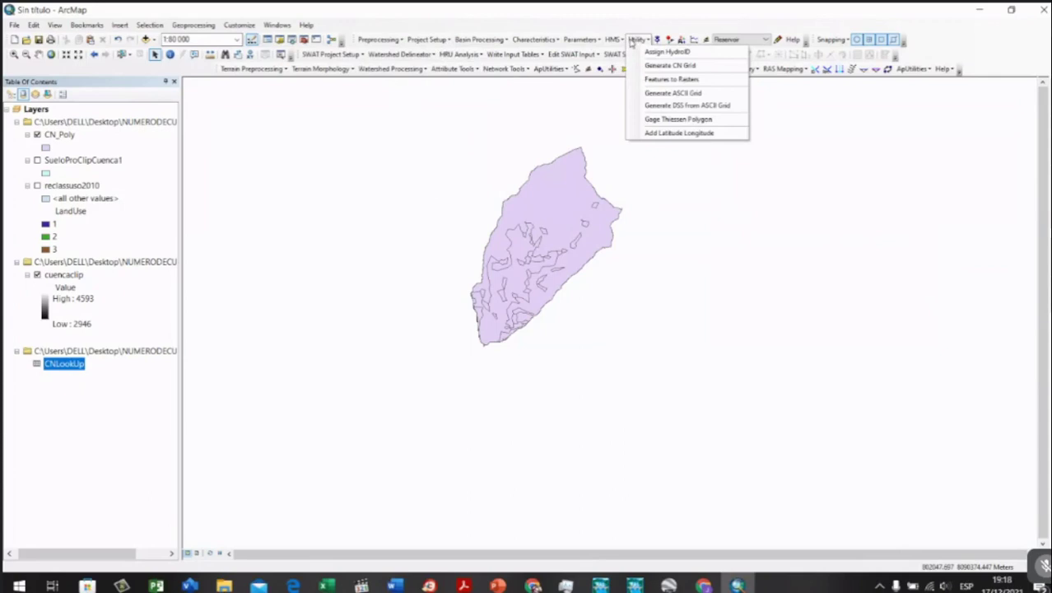
left_click(671, 65)
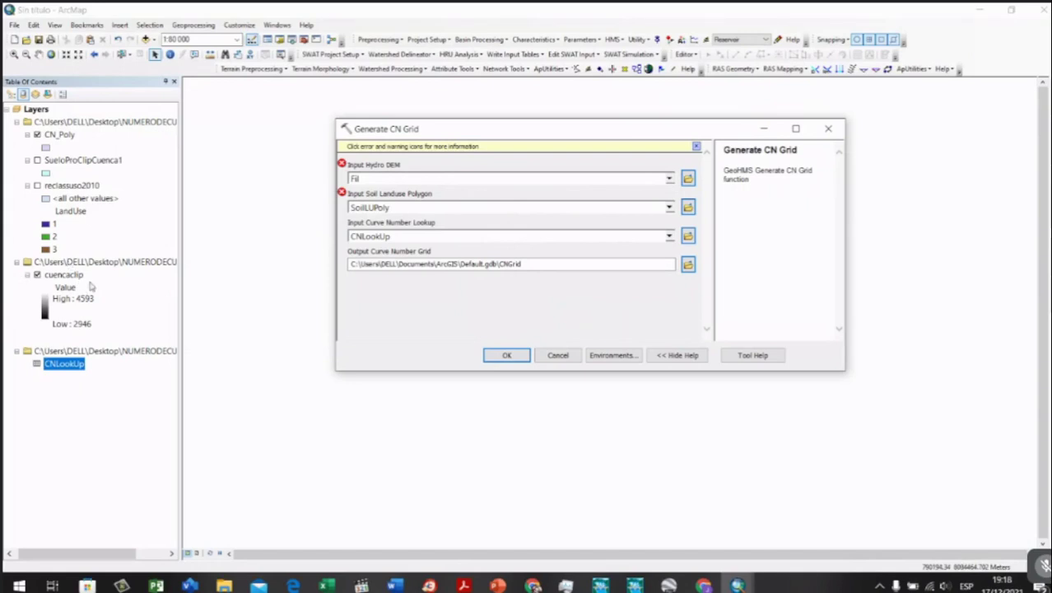
left_click(669, 179)
left_click(381, 197)
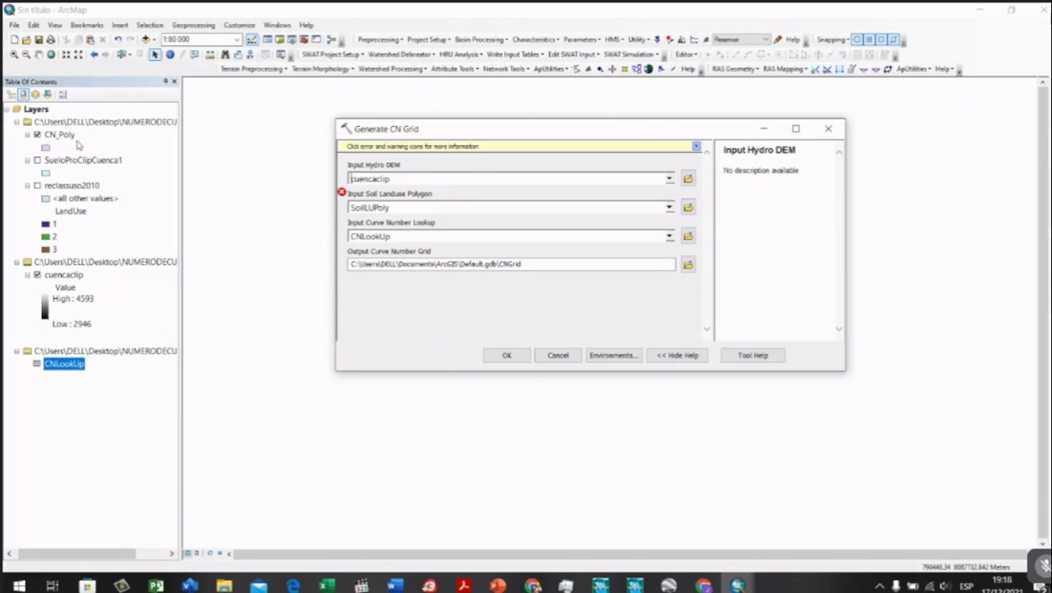
left_click(668, 208)
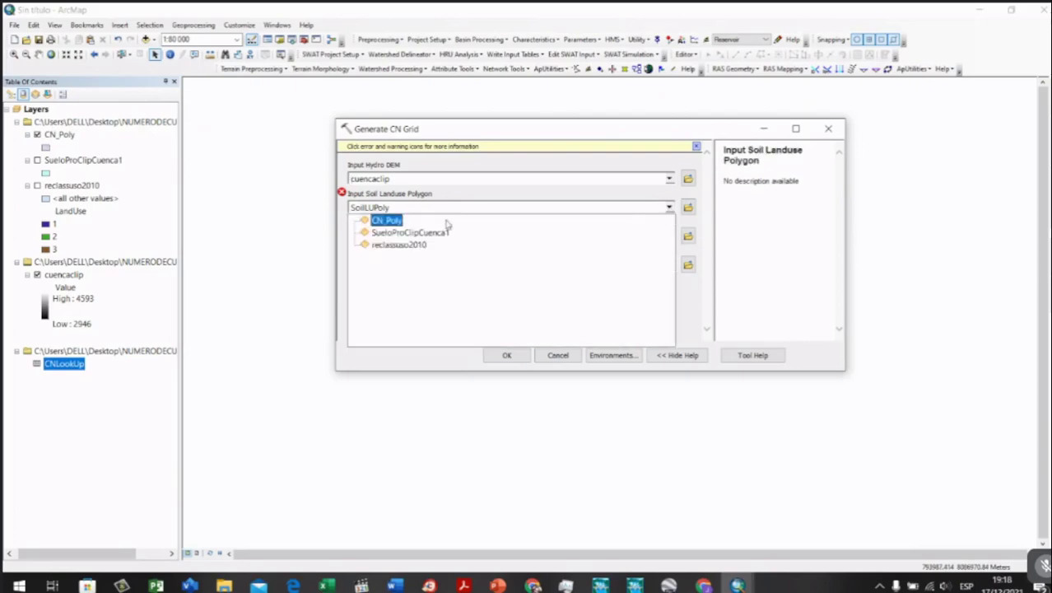
left_click(392, 220)
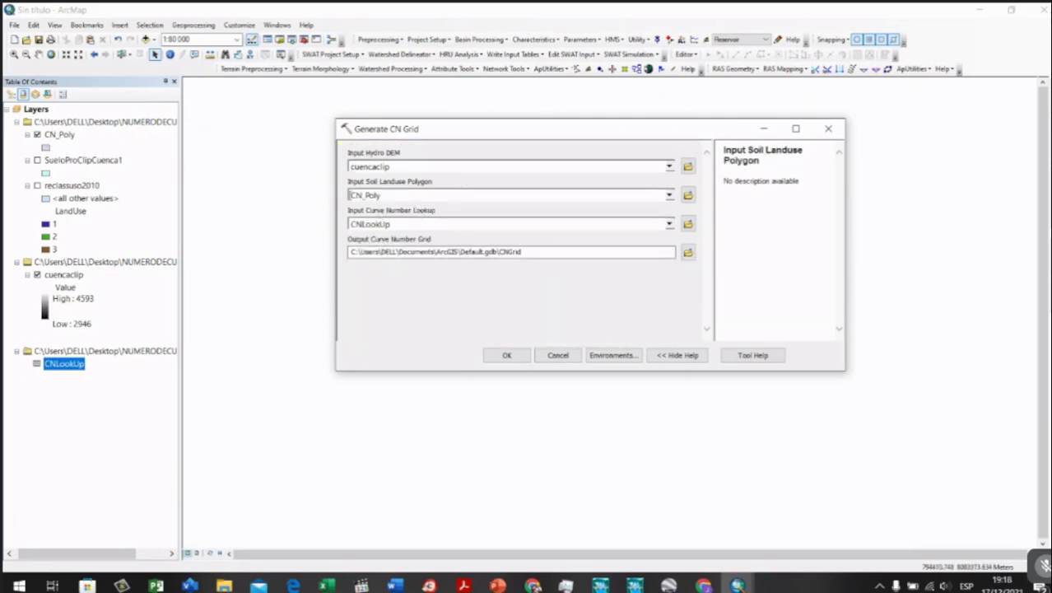
Step: For the output curve number grid, browse to the NUMERODECURVA folder and create a new folder named CN in it
left_click(687, 254)
left_click(590, 163)
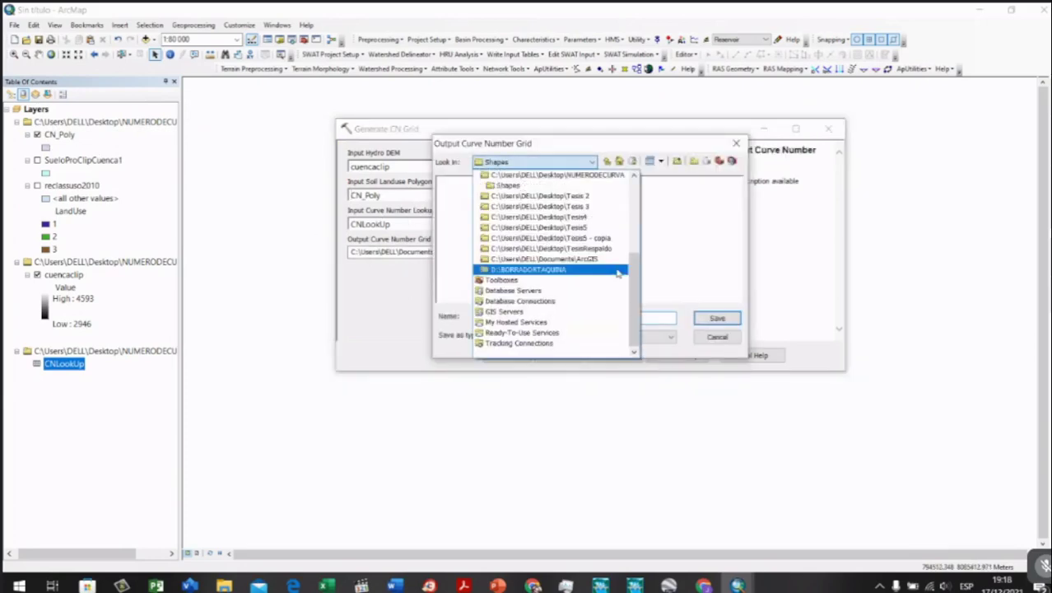
left_click(597, 177)
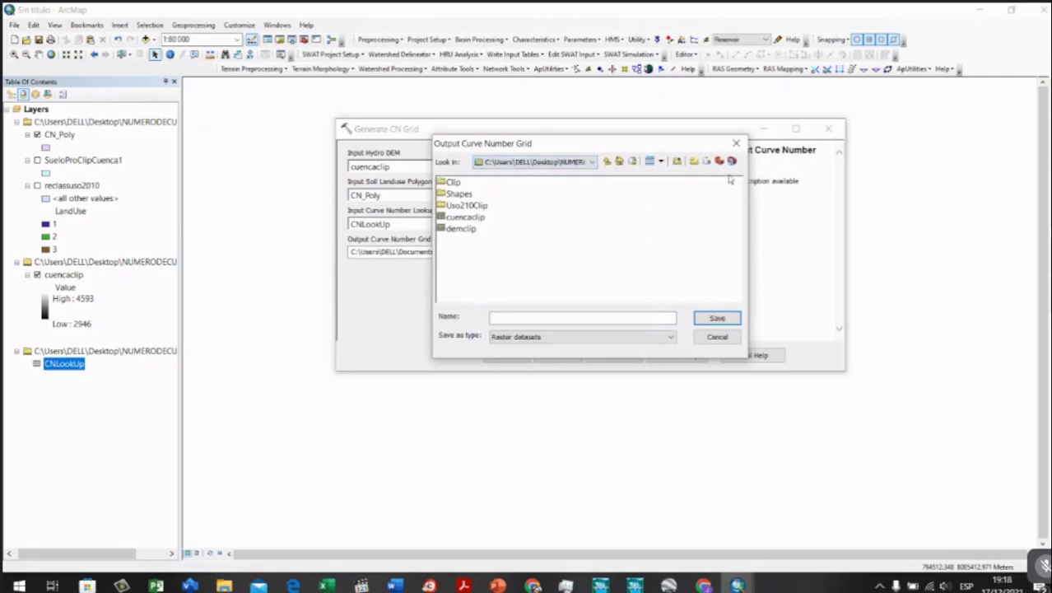
left_click(694, 161)
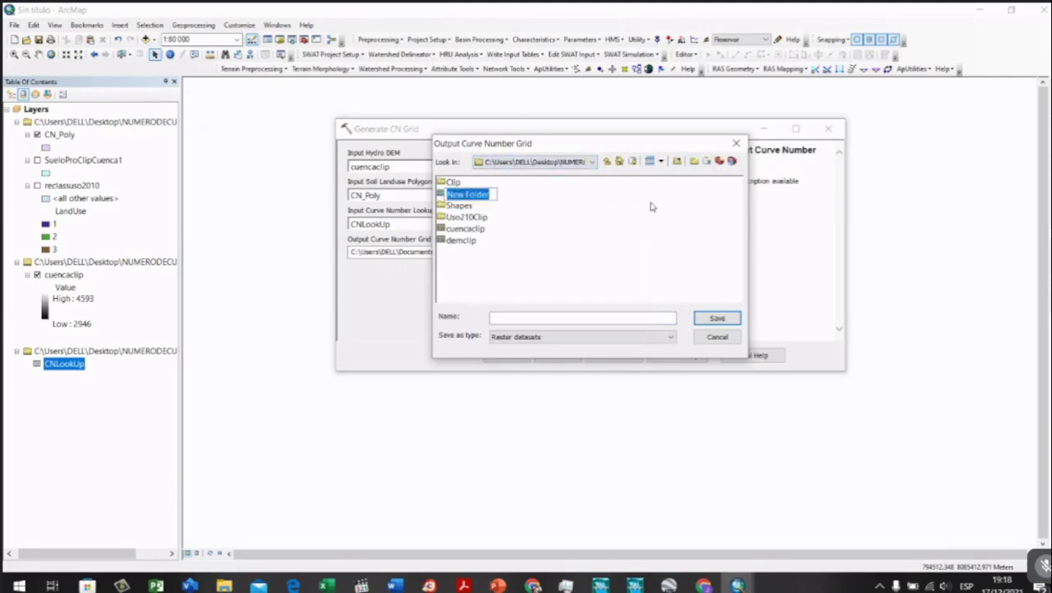
type("CN")
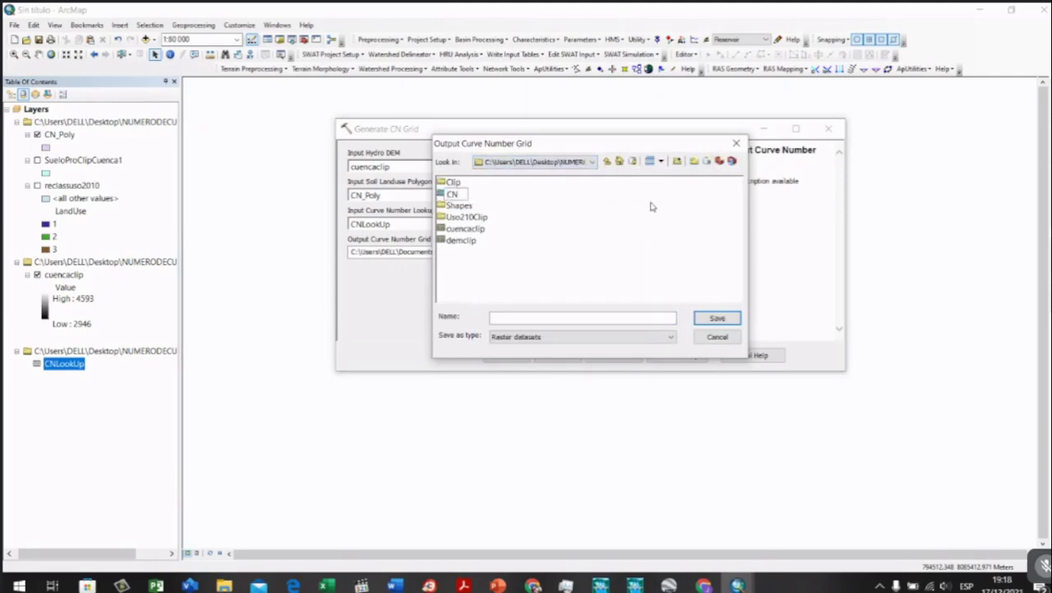
left_click(501, 284)
Step: Save the output grid as CN inside the new CN folder and run Generate CN Grid
double_click(452, 194)
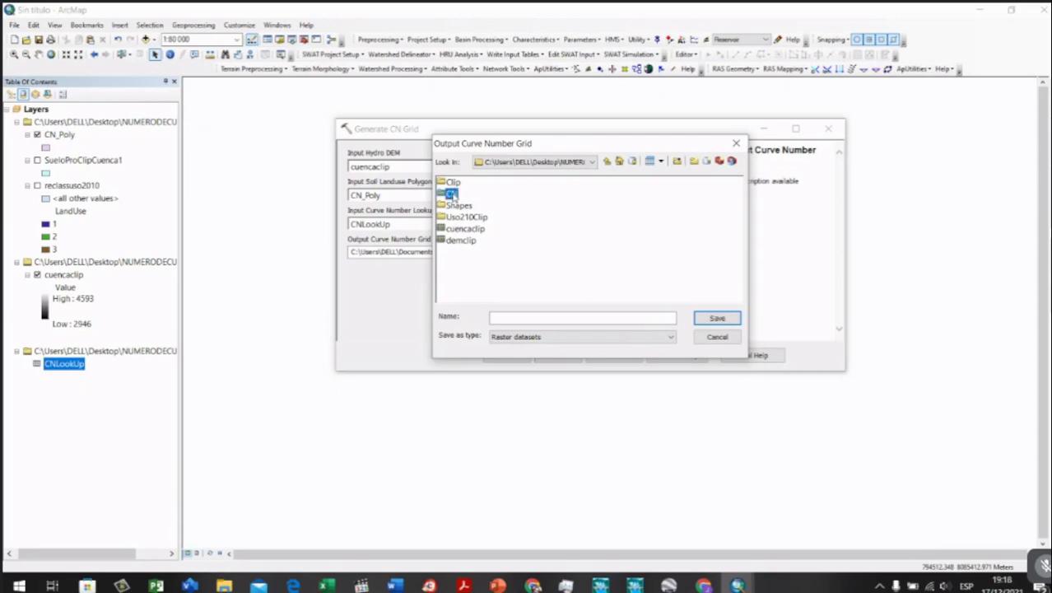
left_click(507, 315)
type("CN")
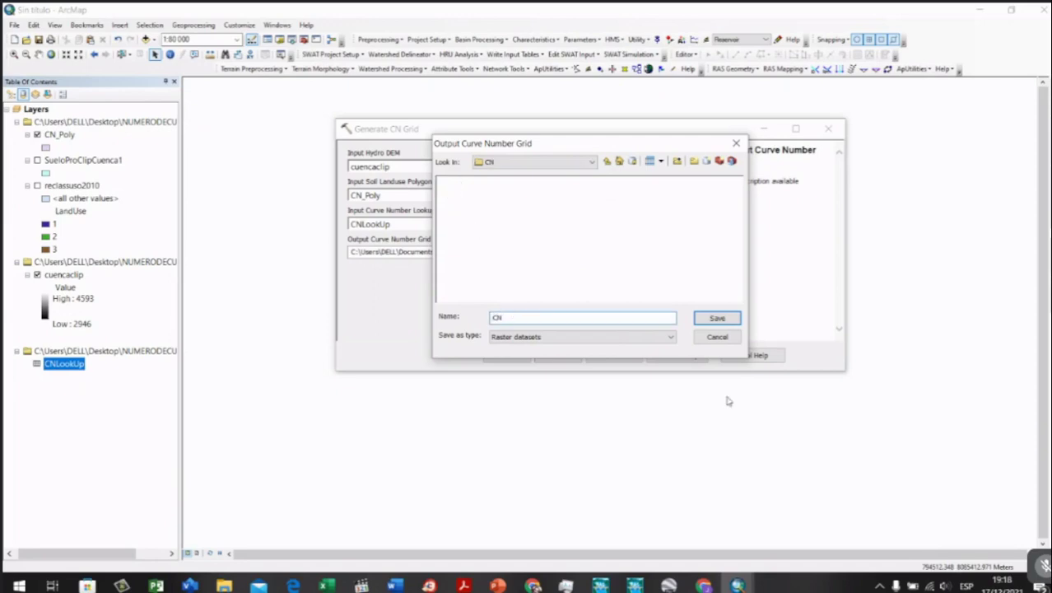
left_click(724, 317)
left_click(504, 357)
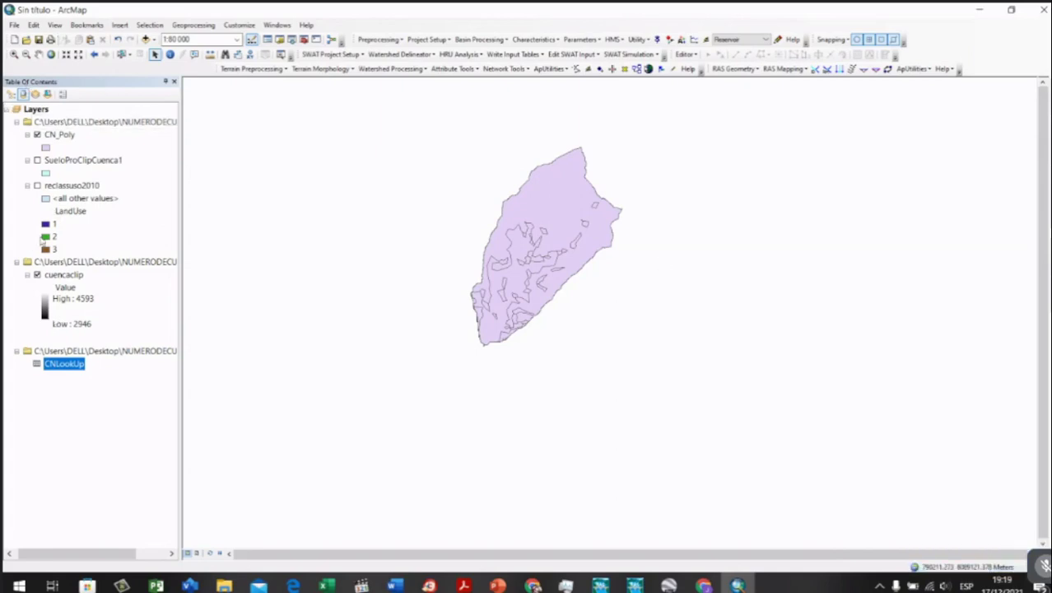
Step: Refresh the NUMERODECURVA folder in the Catalog and expand its CN subfolder
mouse_move(1042, 115)
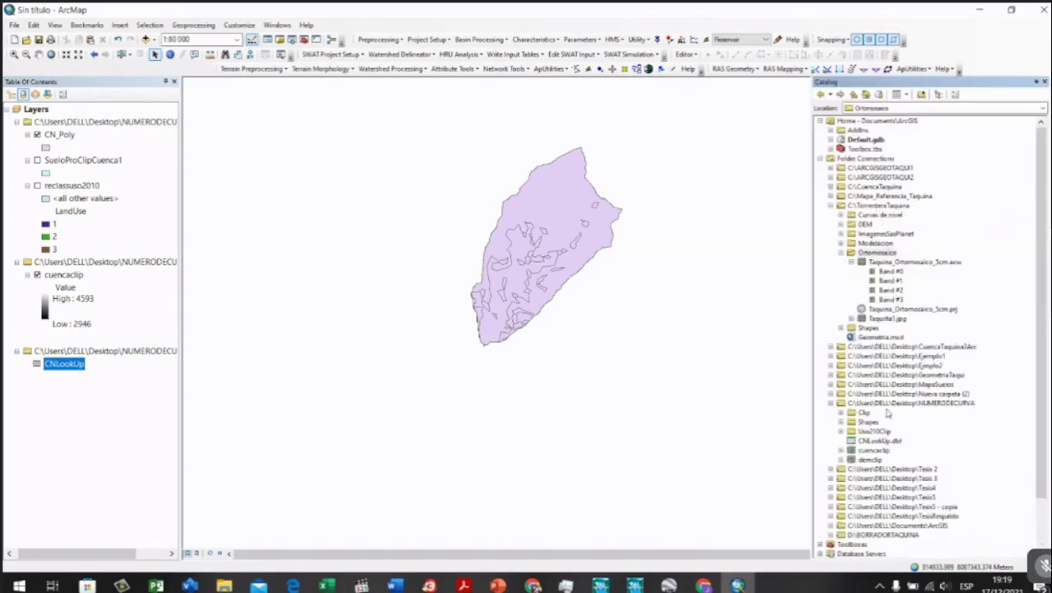
left_click(897, 403)
right_click(899, 406)
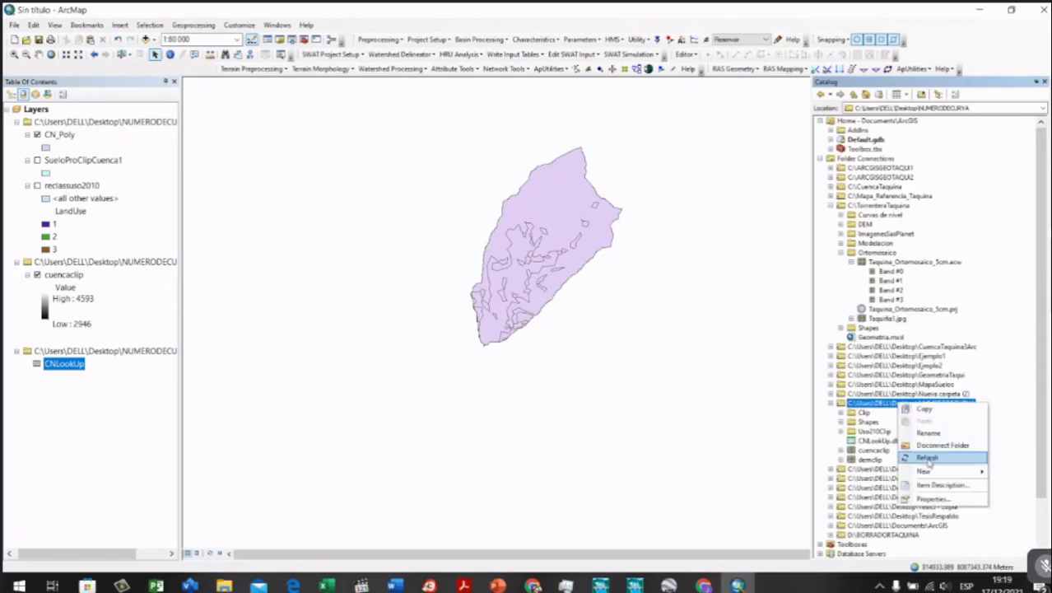
left_click(900, 453)
left_click(841, 422)
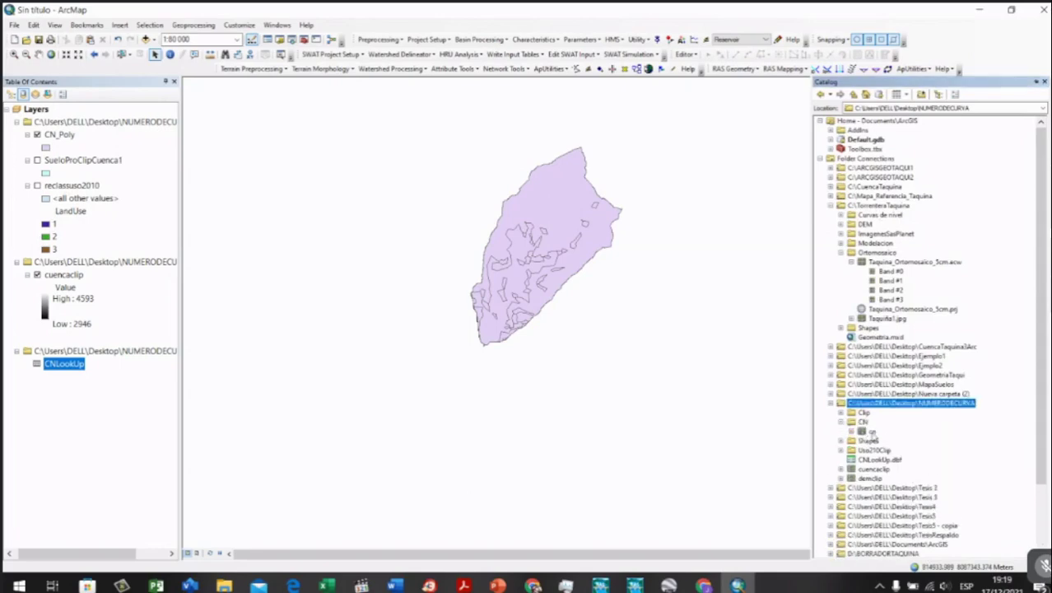
Step: Close the accidentally opened raster properties and add the cn raster from the CN folder to the map layers
double_click(871, 431)
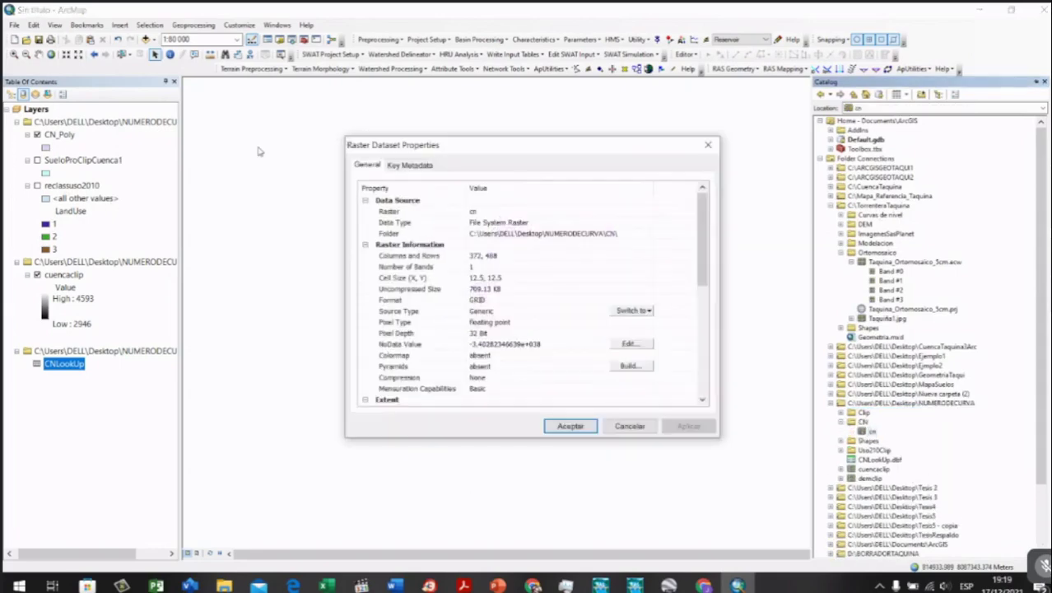
left_click(706, 144)
left_click_drag(872, 432, 116, 107)
scroll(551, 212, "down", 2)
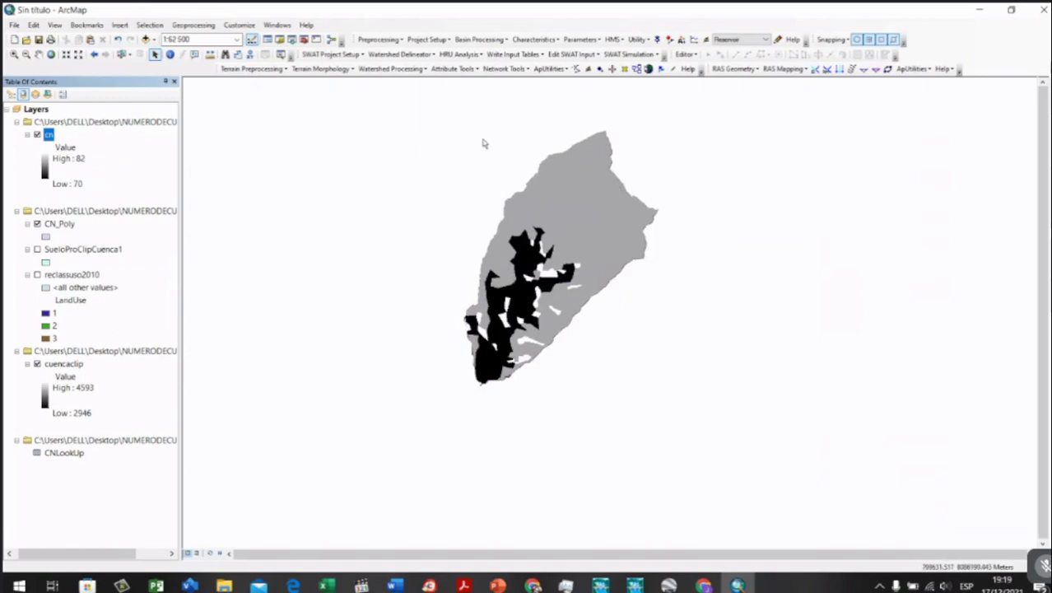
scroll(435, 172, "down", 2)
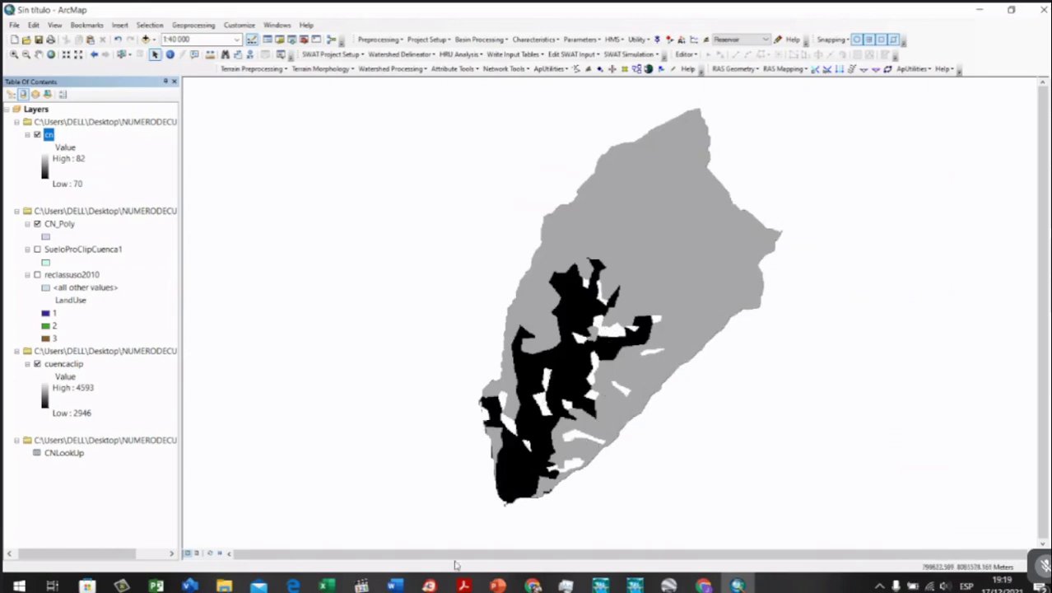
Step: Switch to CN.pdf to review the highlighted land-use rows and their curve numbers, and return to ArcMap
left_click(463, 584)
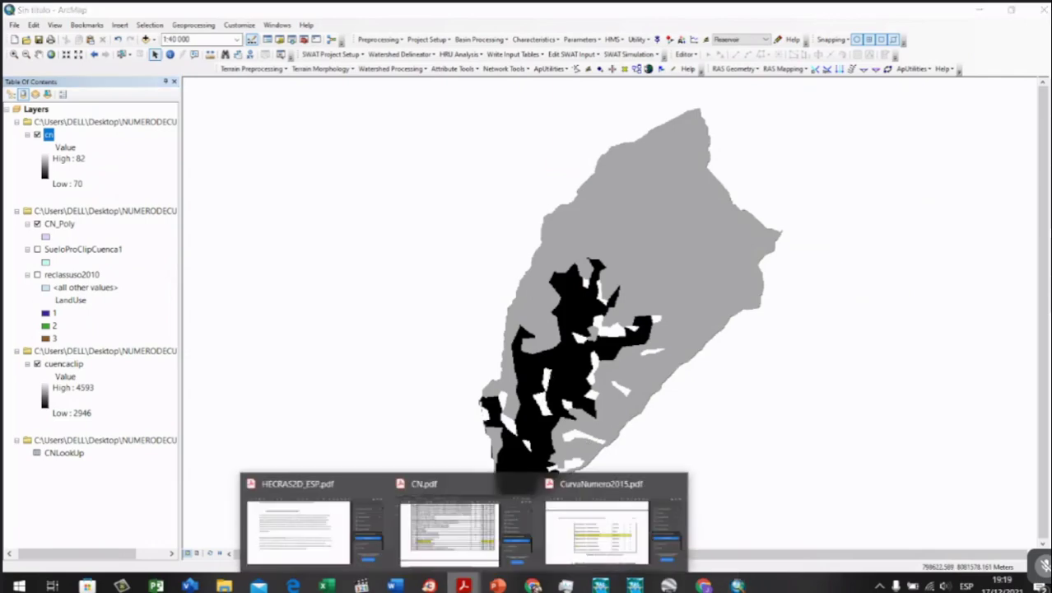
left_click(444, 554)
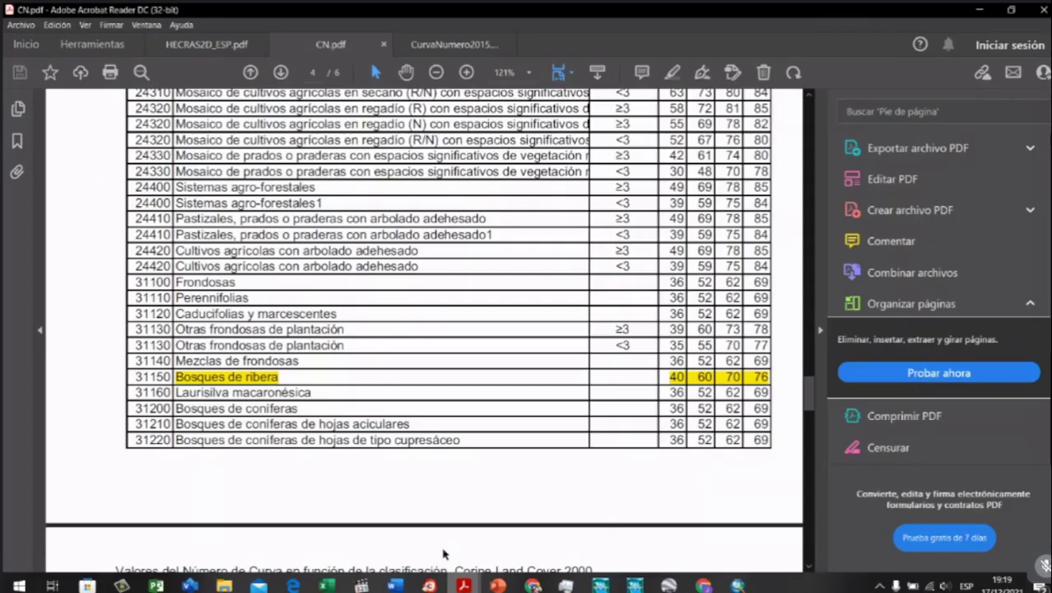
scroll(443, 554, "up", 6)
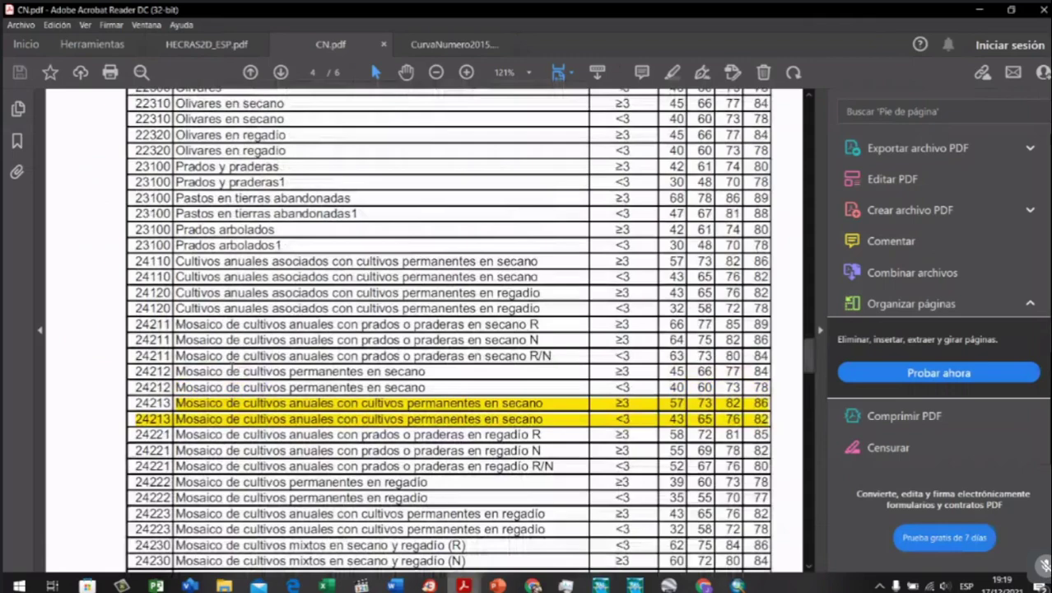
scroll(724, 405, "down", 12)
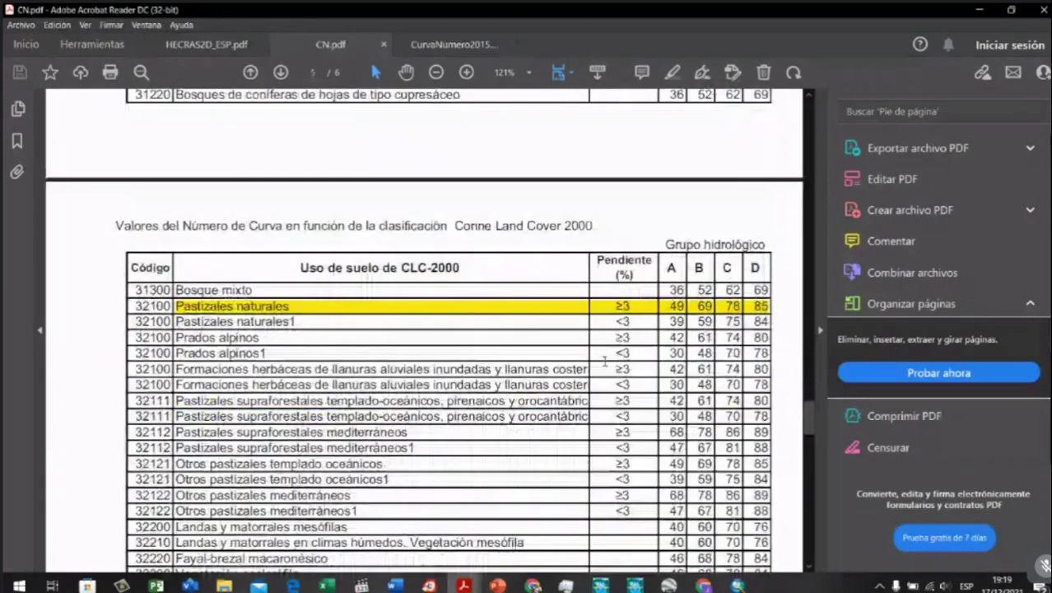
scroll(331, 278, "down", 4)
scroll(331, 278, "up", 2)
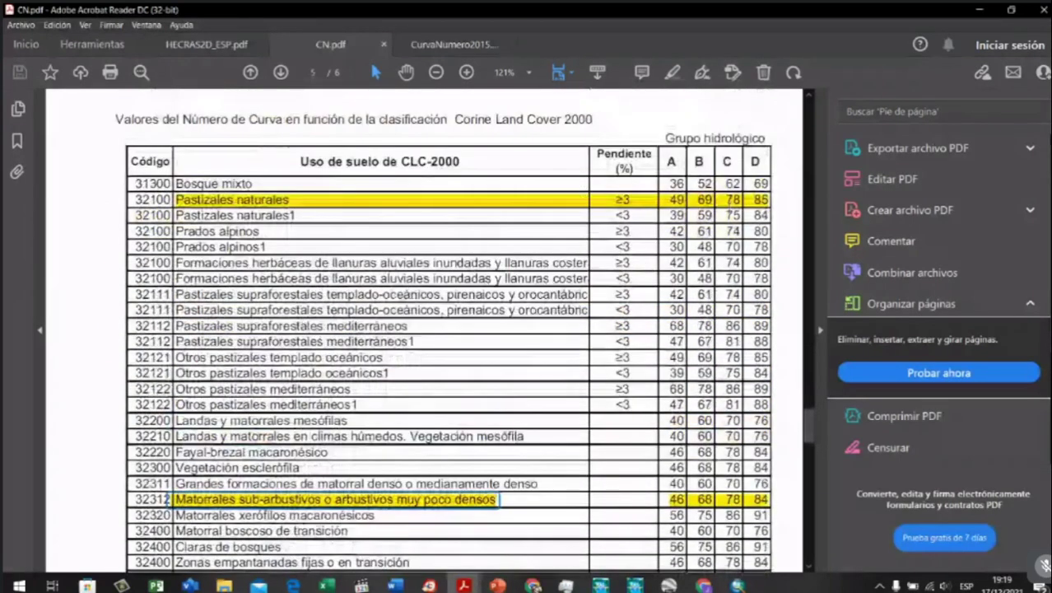
left_click(979, 10)
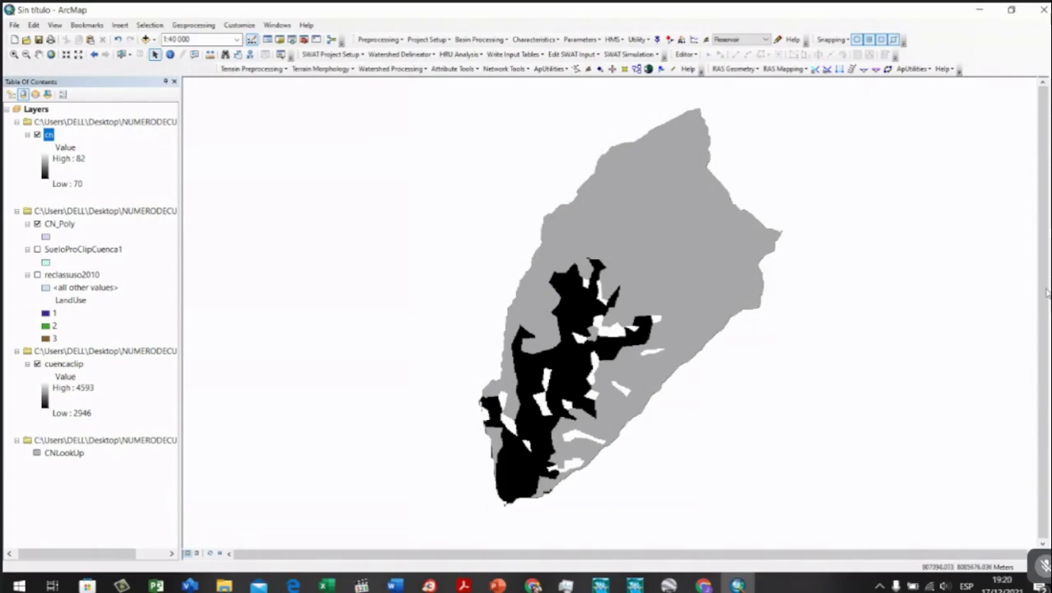
Step: Search for "reclassify", open the Reclassify (Spatial Analyst) tool and set cn as the input raster
left_click(1044, 124)
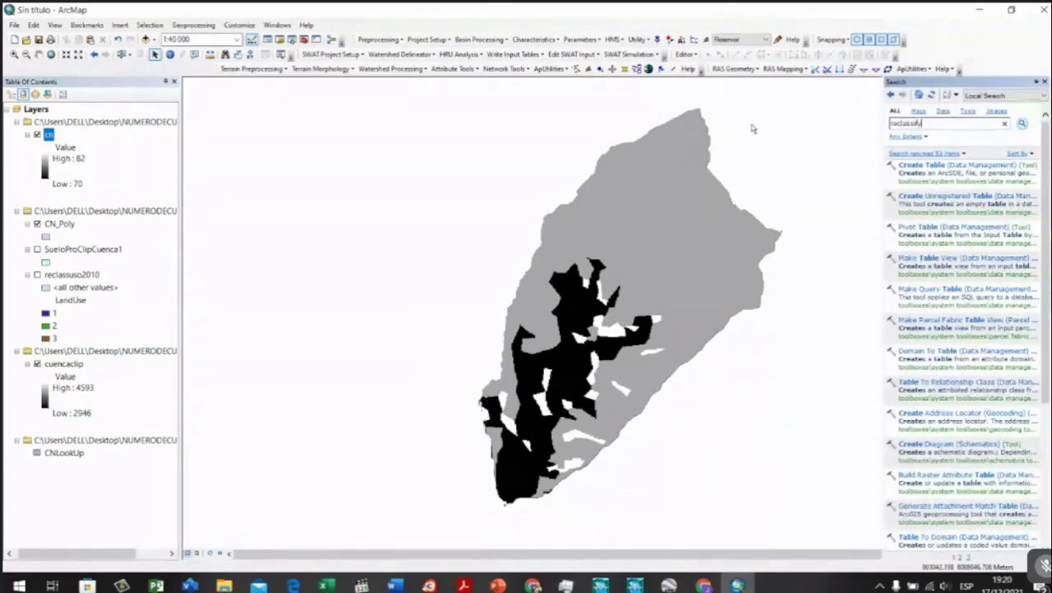
left_click(1020, 125)
left_click(952, 198)
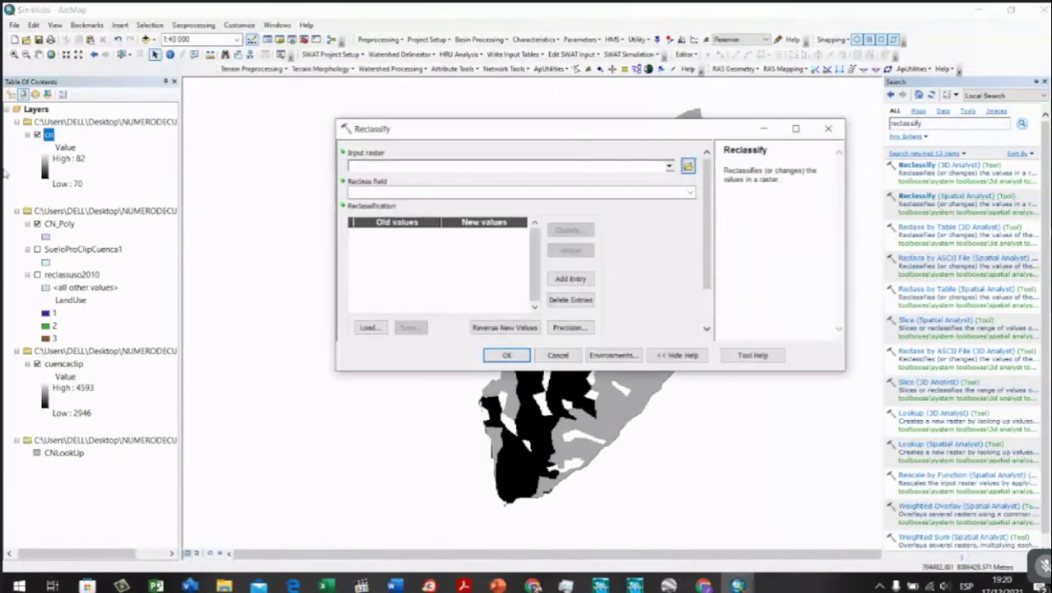
left_click(368, 171)
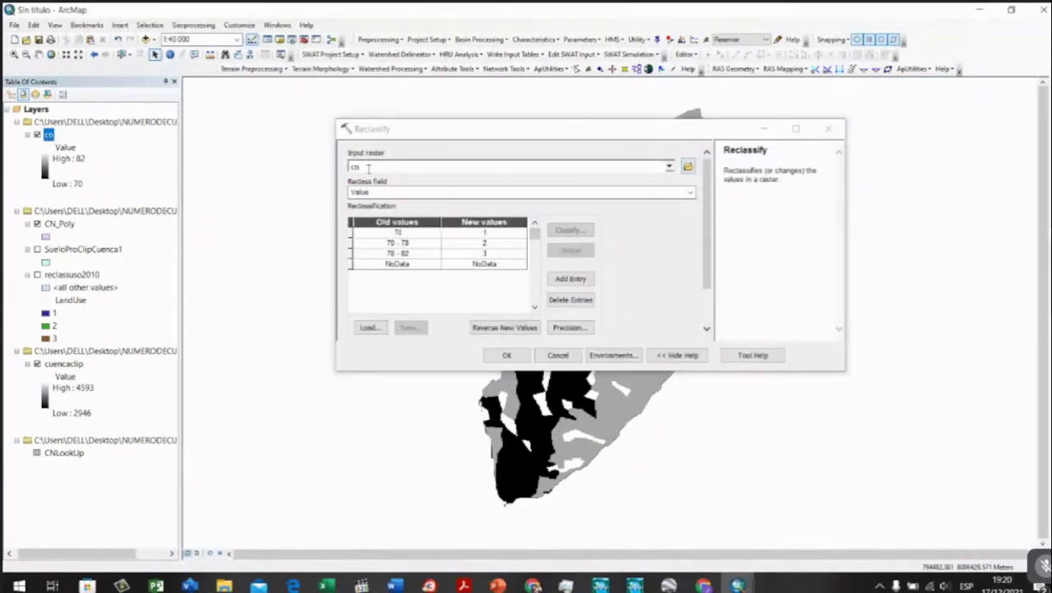
Step: Review the cn classification, compare it with the highlighted curve numbers in CN.pdf, and run Reclassify with three classes breaking at 70, 78 and 82
left_click(568, 231)
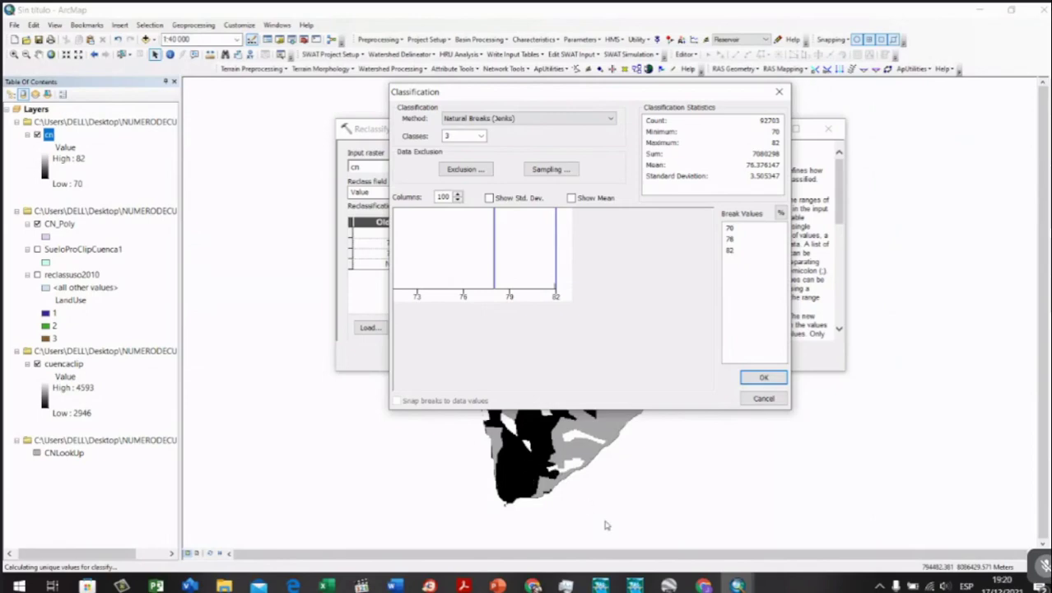
left_click(726, 229)
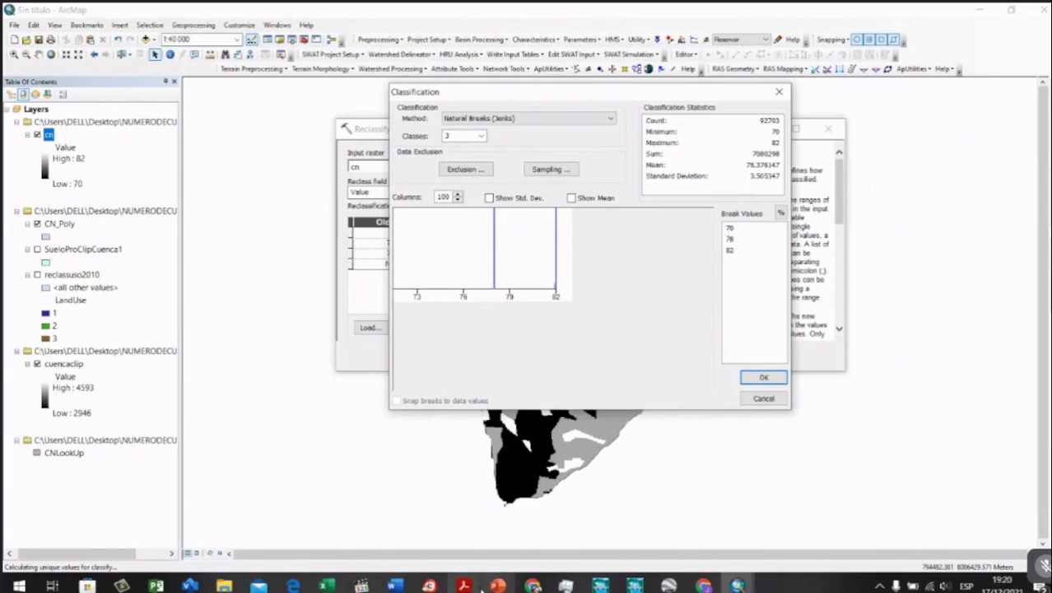
mouse_move(465, 583)
left_click(431, 541)
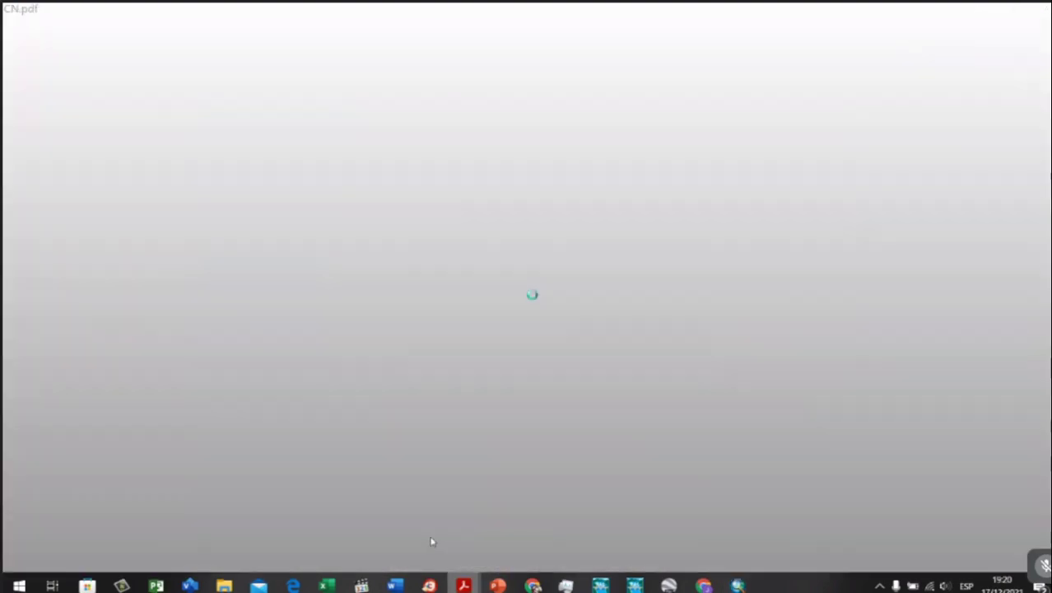
scroll(491, 521, "up", 5)
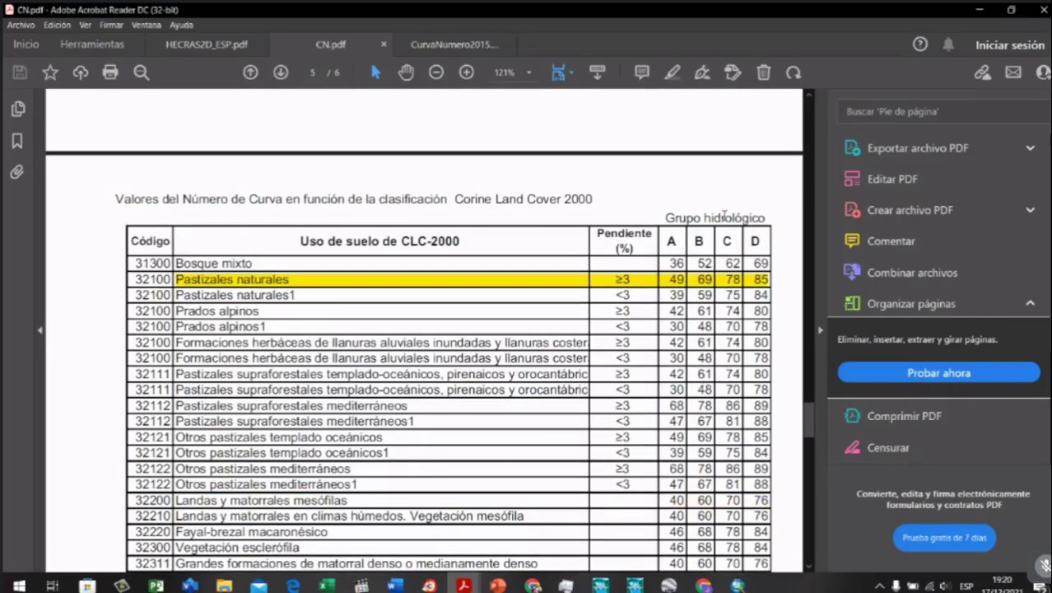
scroll(722, 273, "up", 5)
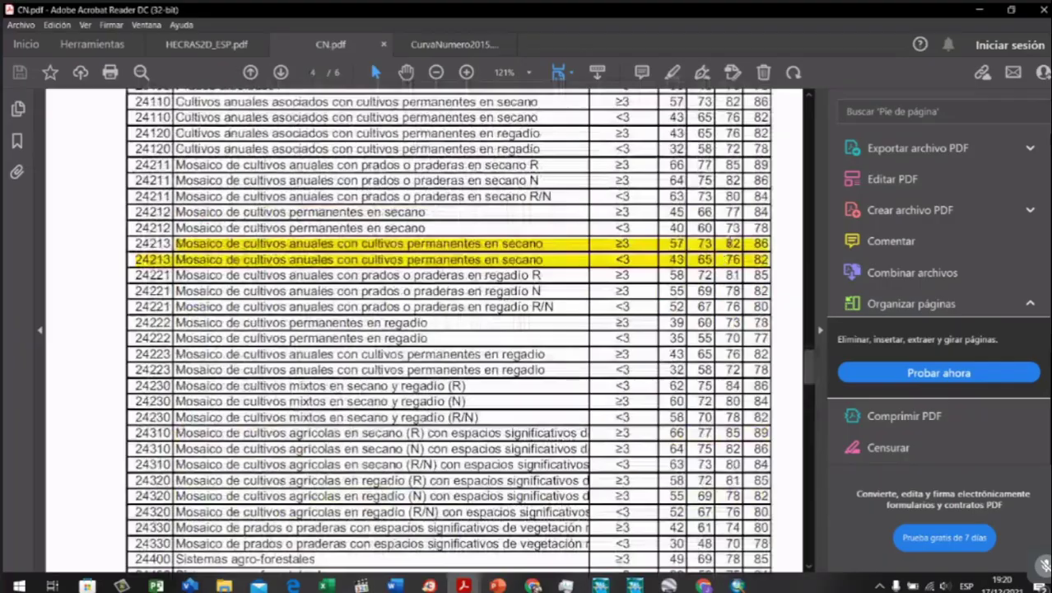
scroll(721, 273, "down", 3)
key("alt+Tab")
left_click(763, 376)
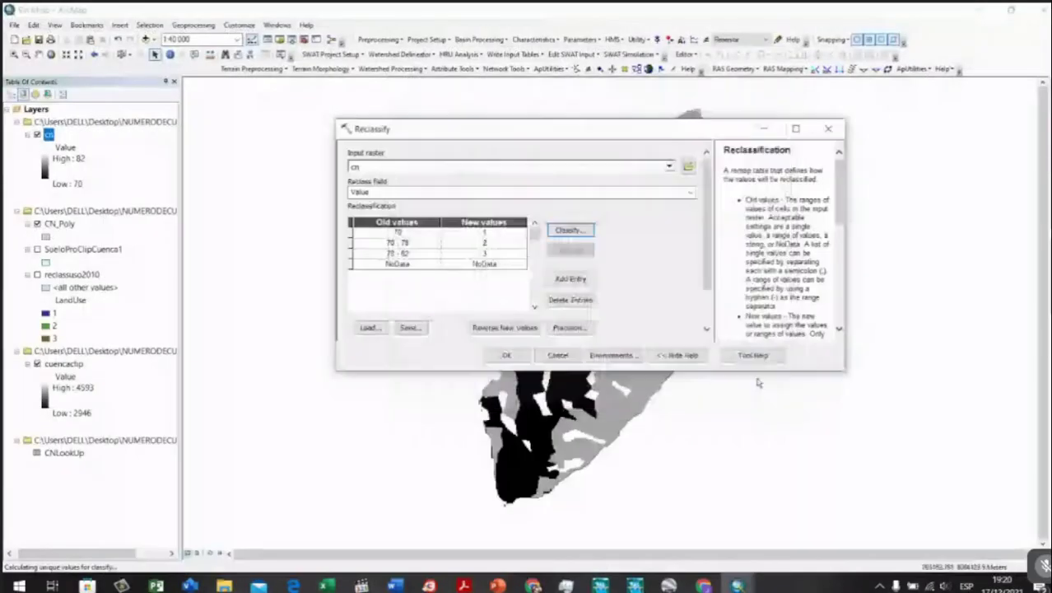
left_click(504, 355)
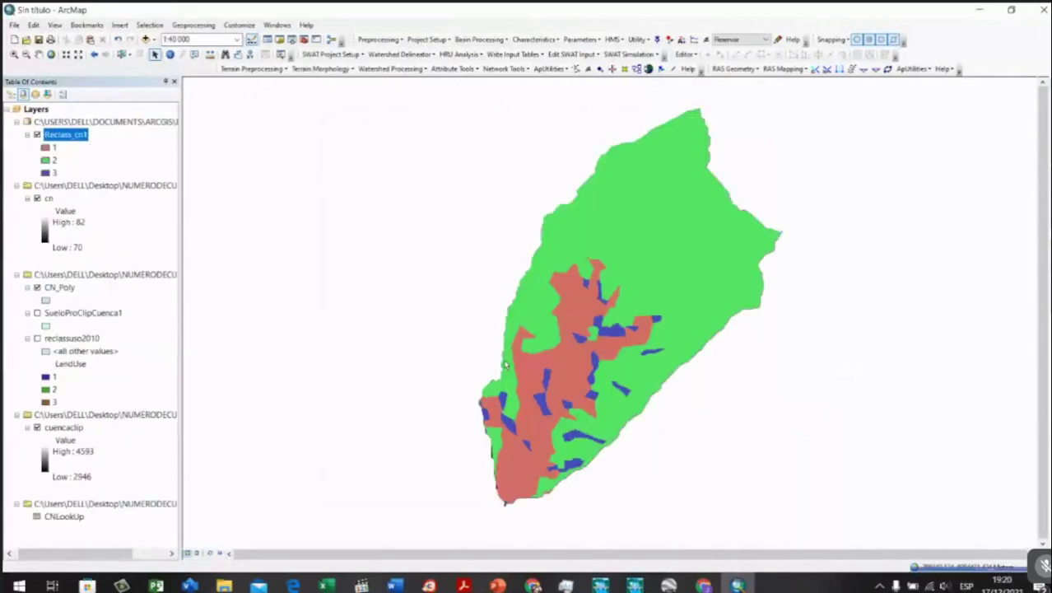
left_click(45, 147)
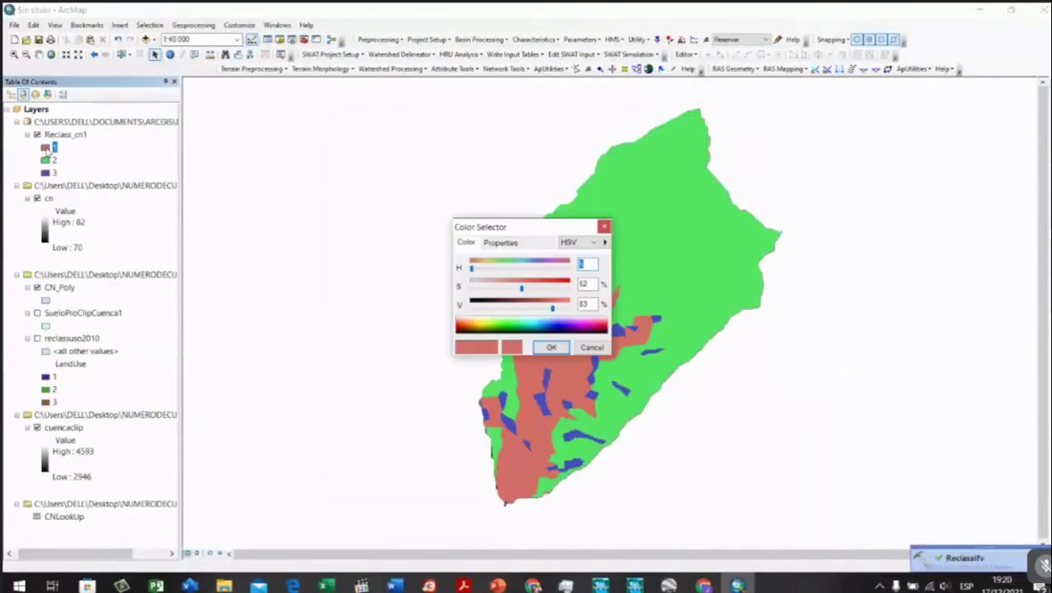
left_click(603, 227)
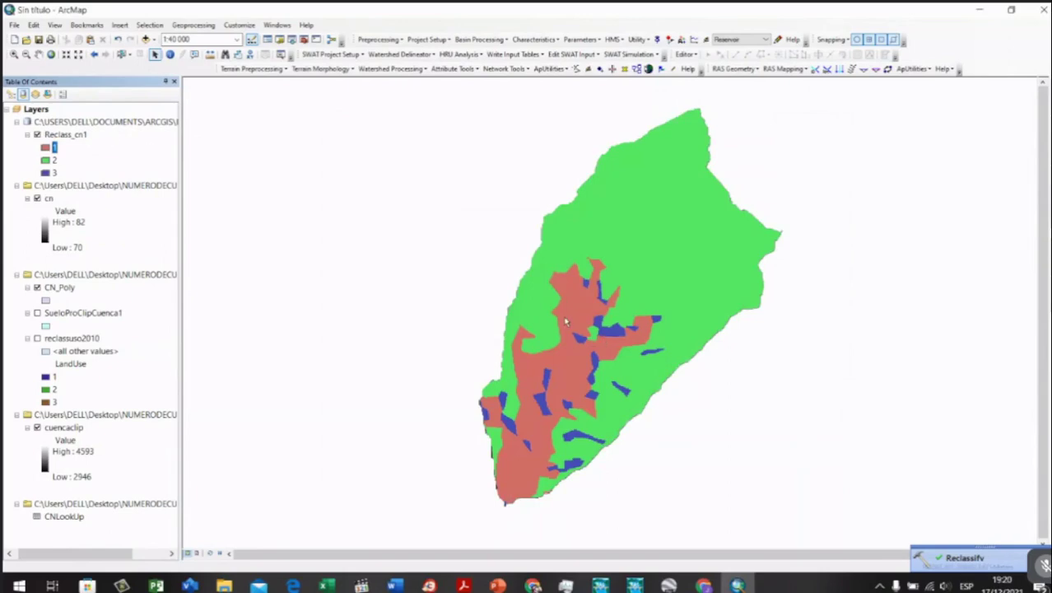
mouse_move(464, 585)
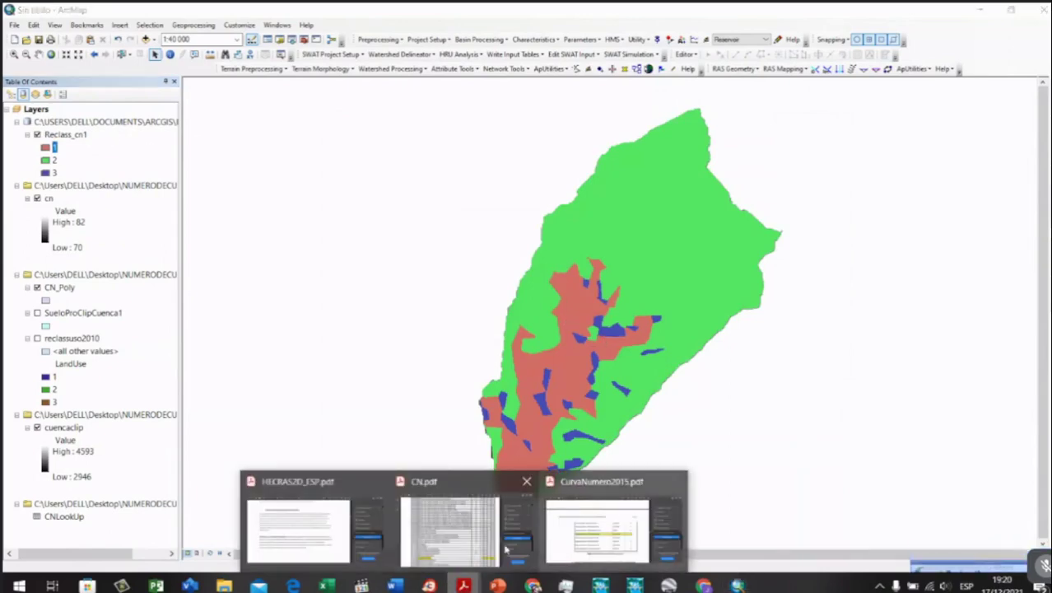
mouse_move(456, 550)
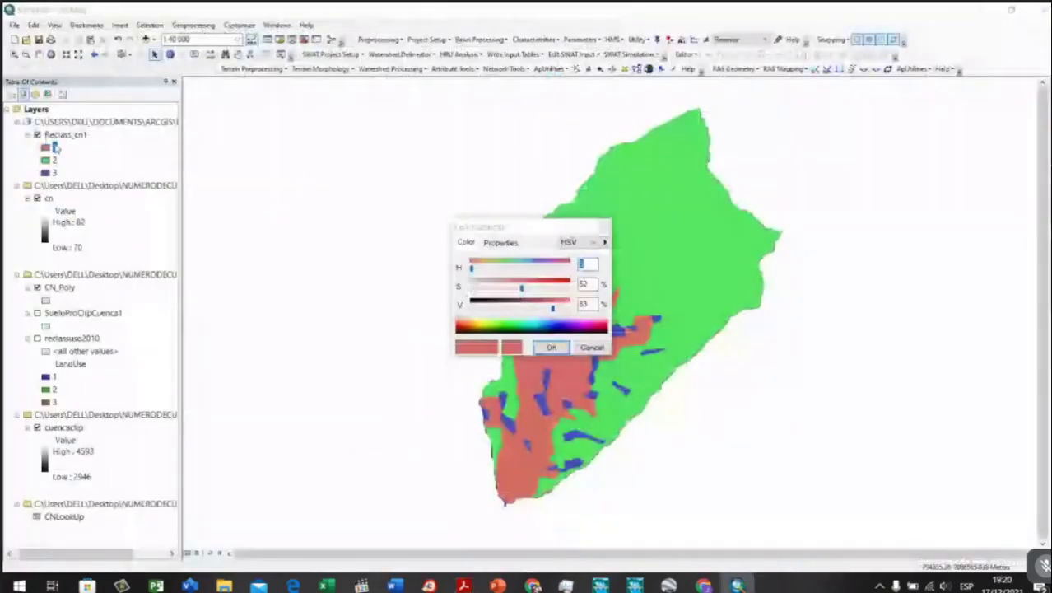
left_click(550, 346)
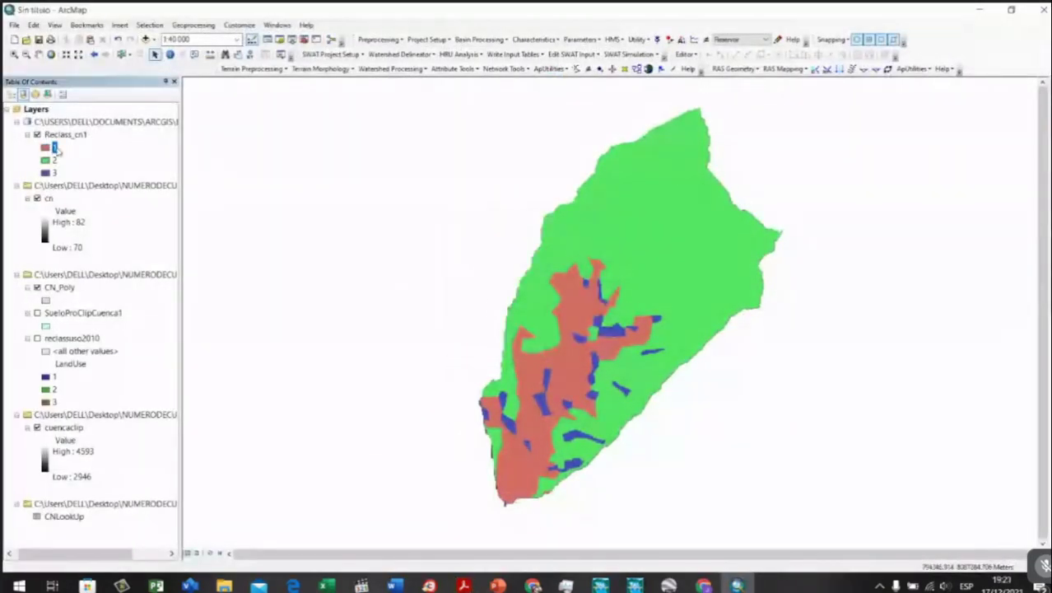
Step: Open the symbology properties of the Reclass_cn1 layer and label value 1 as 70
double_click(56, 150)
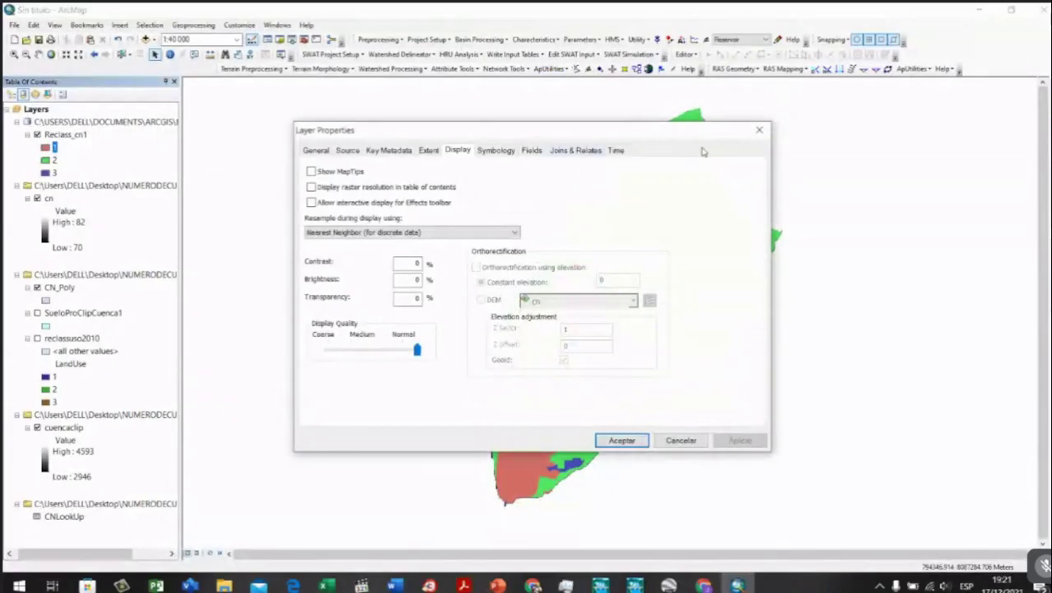
left_click(496, 151)
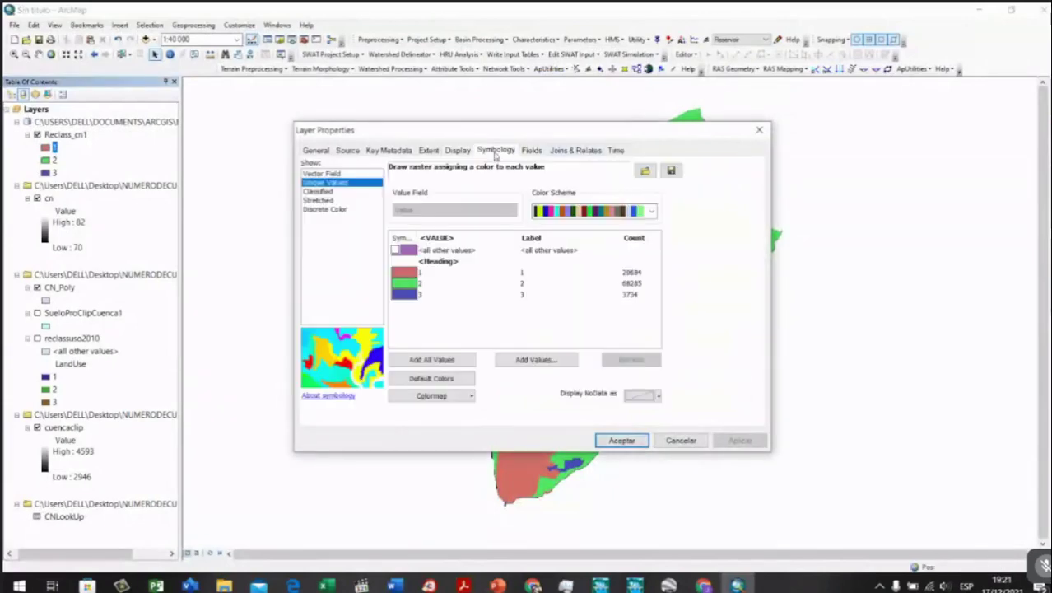
left_click(521, 272)
left_click(521, 272)
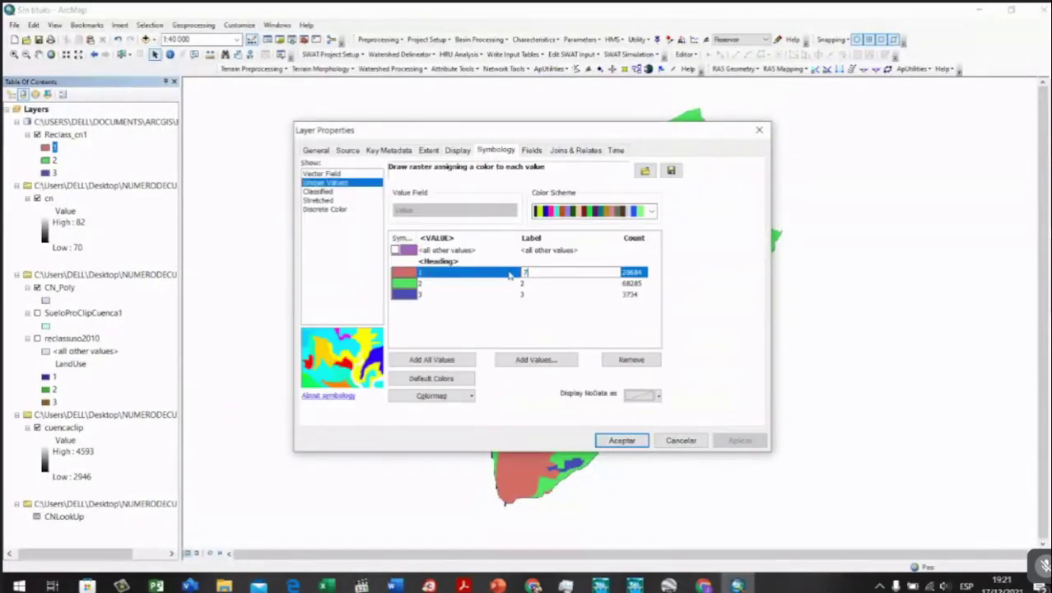
scroll(566, 211, "down", 1)
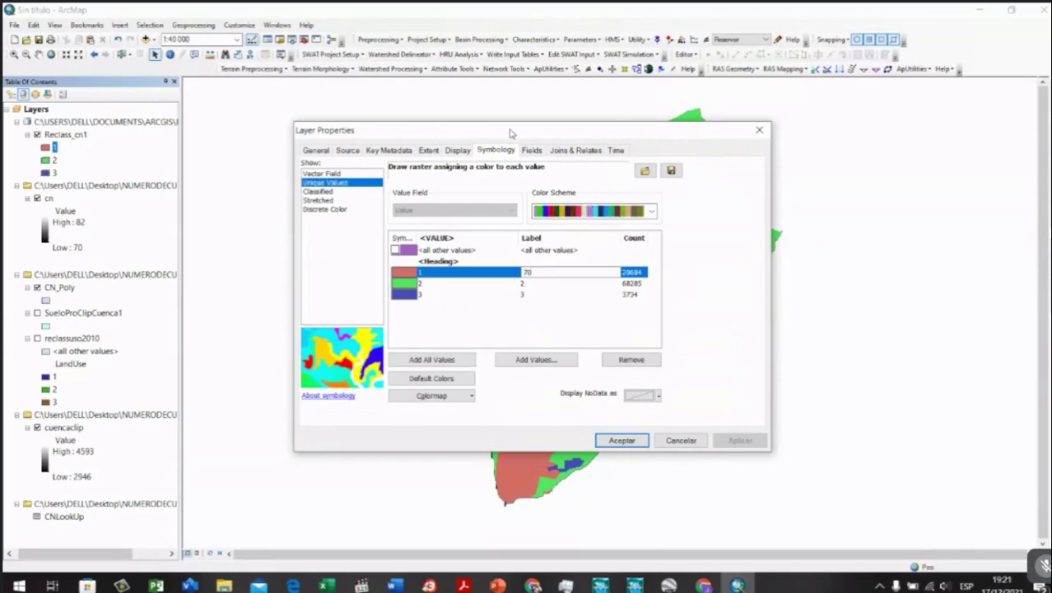
left_click_drag(510, 134, 655, 123)
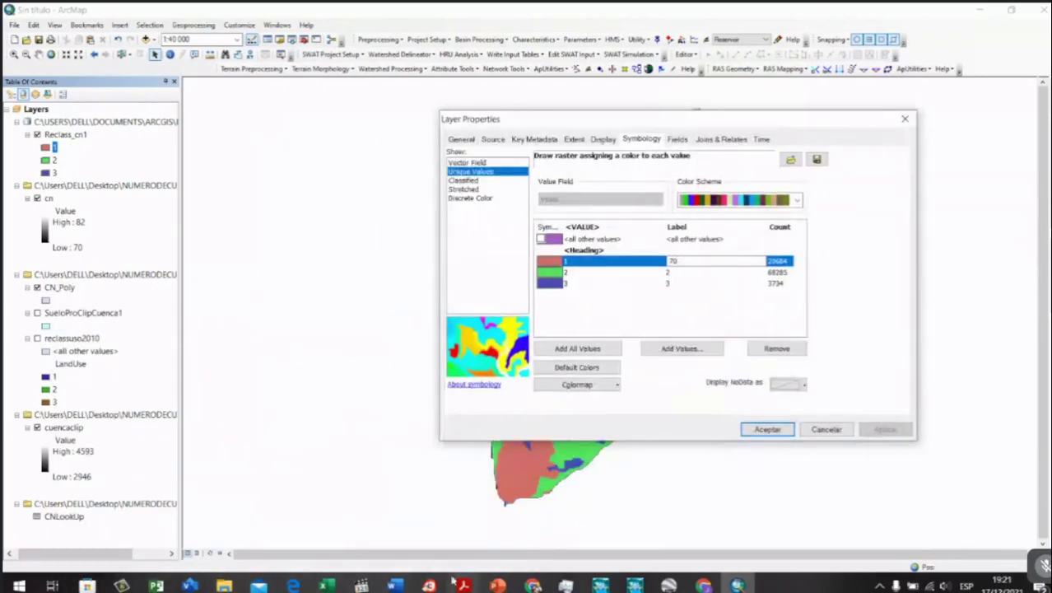
Step: Consult the highlighted land-use rows in CN.pdf and label value 2 of Reclass_cn1 as 78
mouse_move(461, 583)
left_click(442, 529)
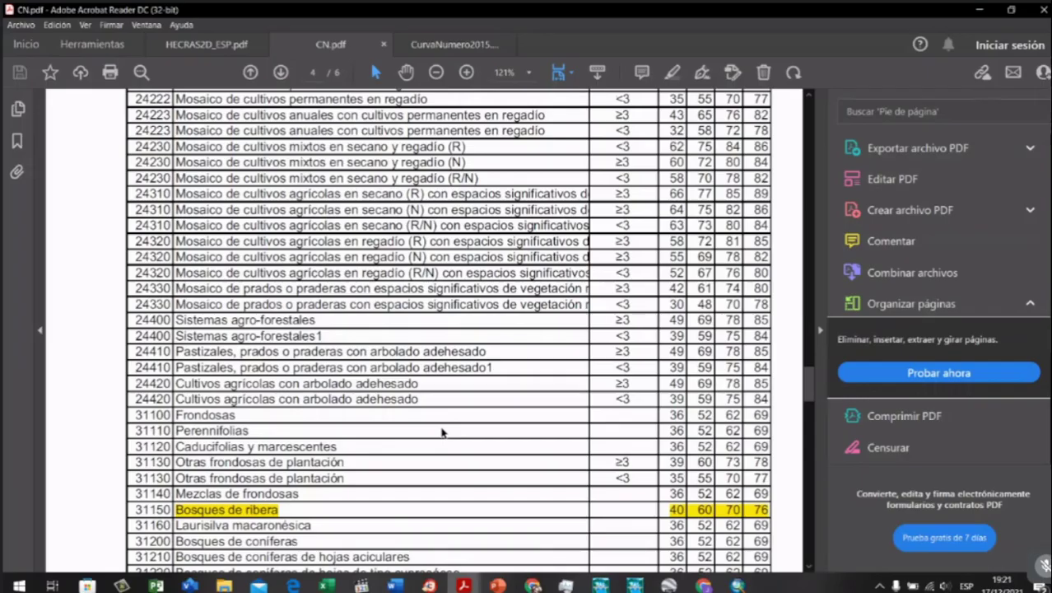
scroll(441, 432, "up", 10)
scroll(473, 384, "down", 5)
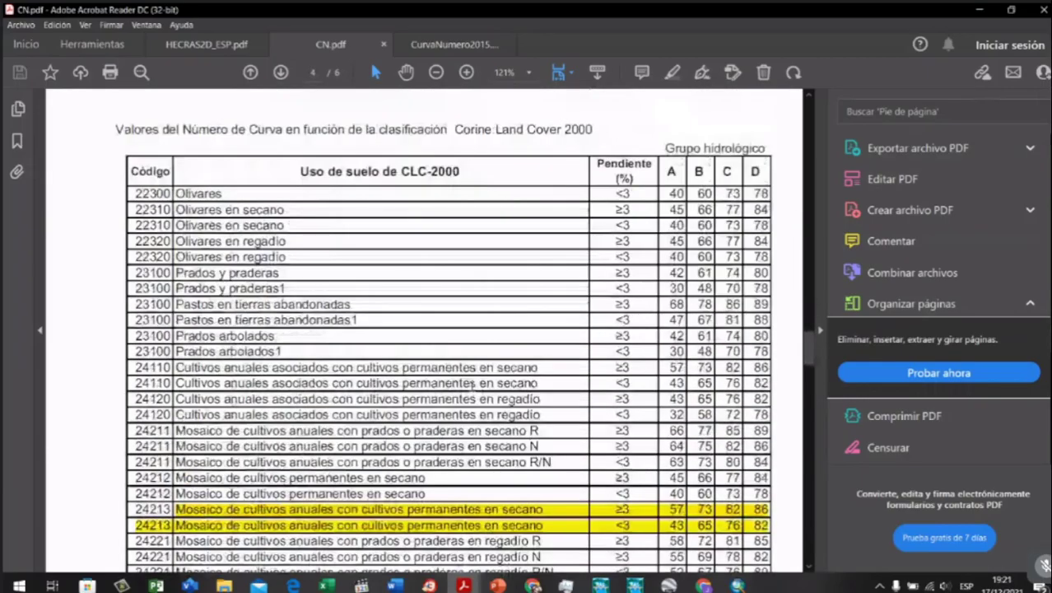
scroll(473, 383, "down", 10)
scroll(500, 402, "down", 10)
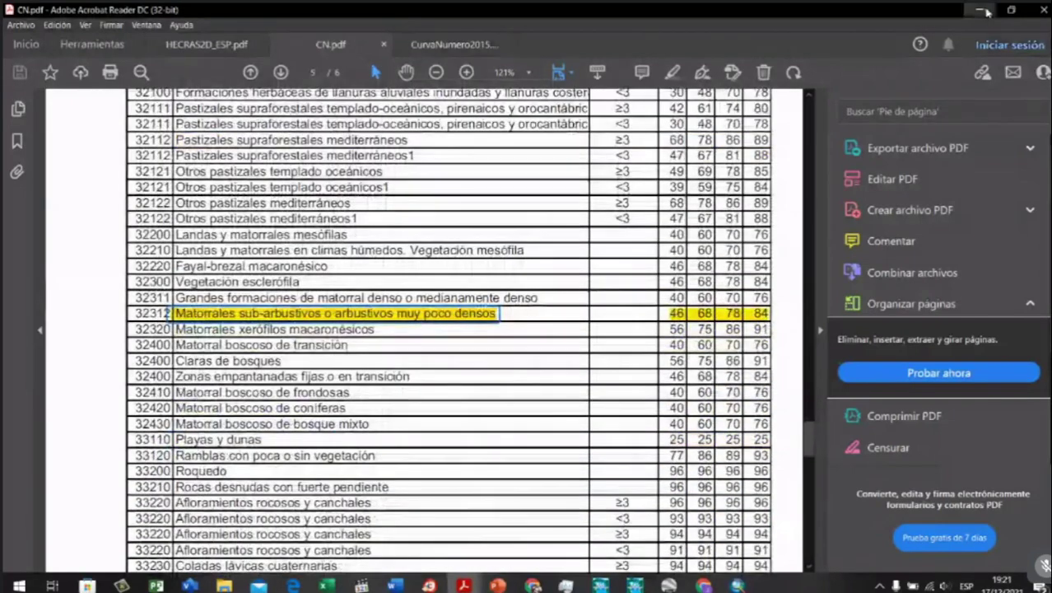
key("alt+Tab")
left_click(674, 276)
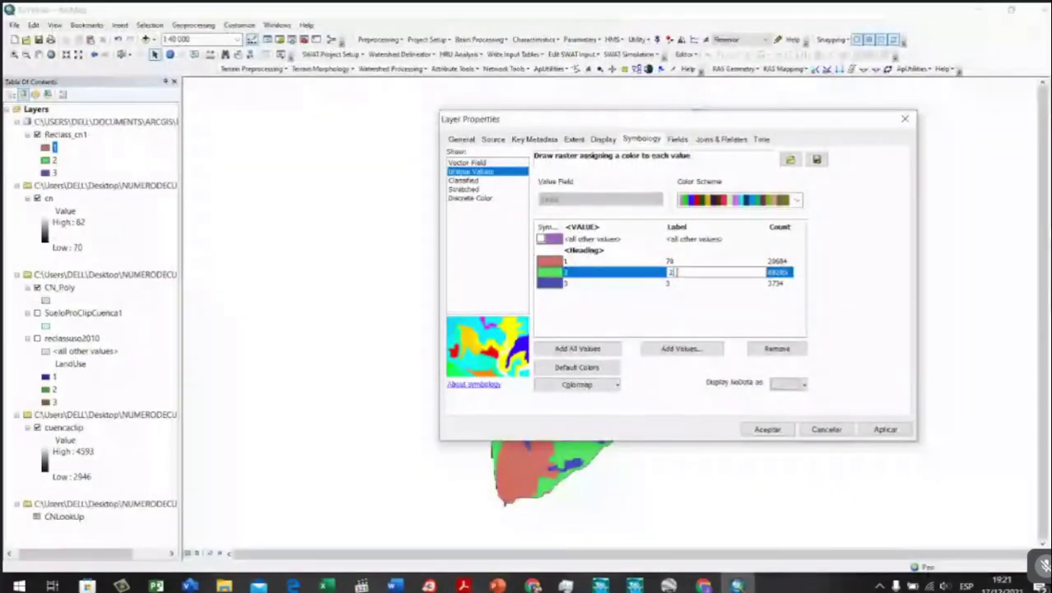
type("6")
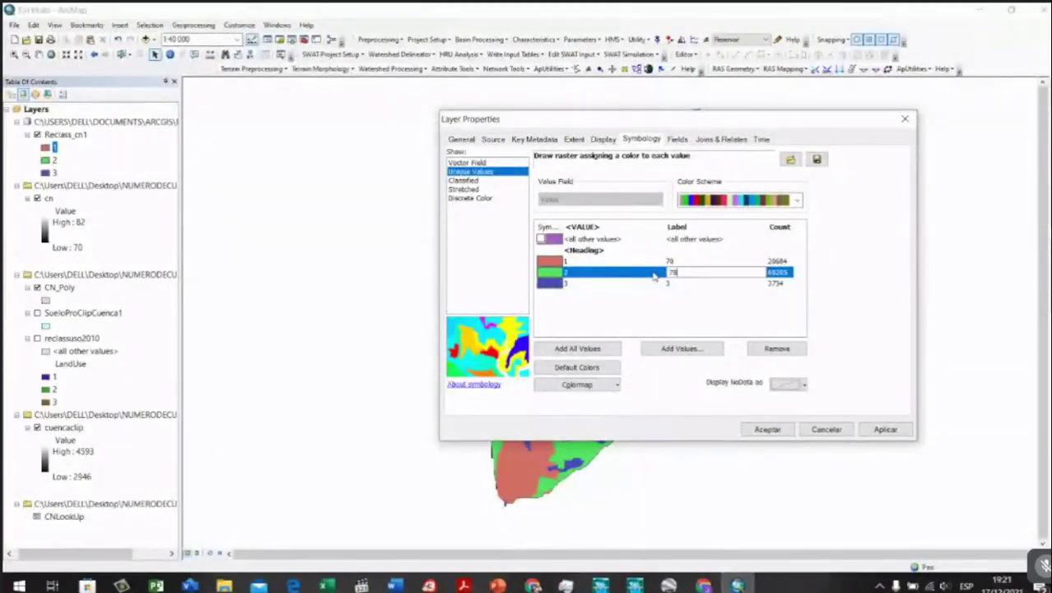
key("Return")
Step: Check the highlighted annual and permanent crop mosaic rows in CN.pdf, label value 3 of Reclass_cn1 as 82, and apply the symbology
right_click(679, 282)
left_click(684, 287)
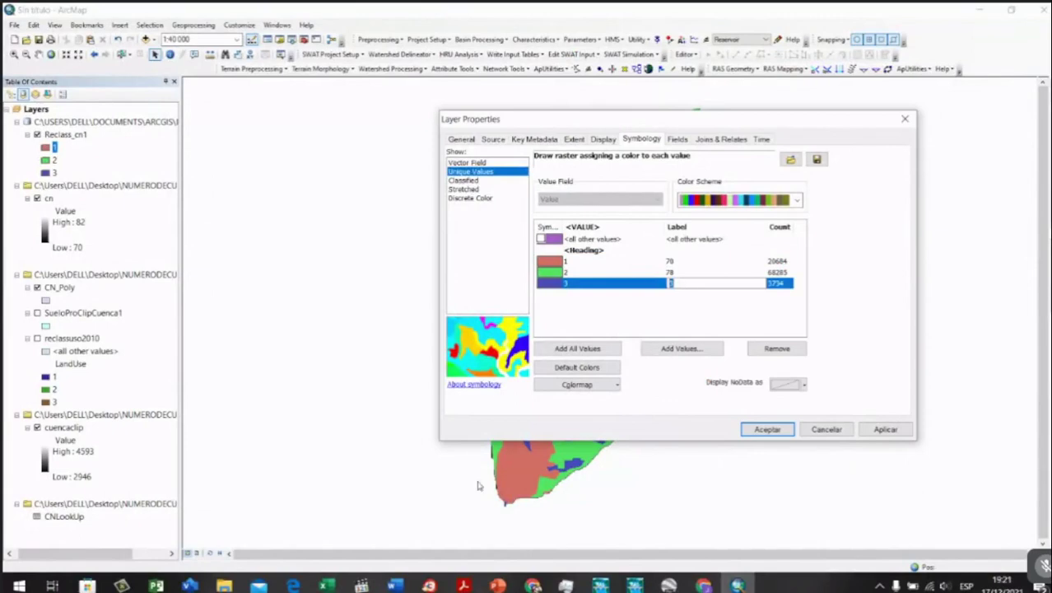
left_click(463, 585)
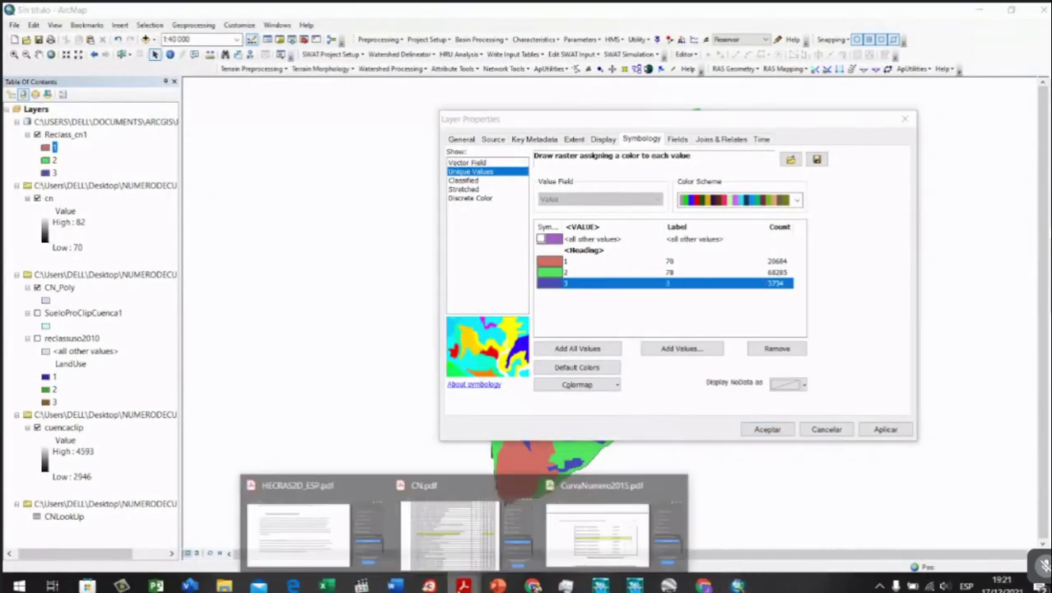
left_click(441, 557)
scroll(478, 418, "up", 10)
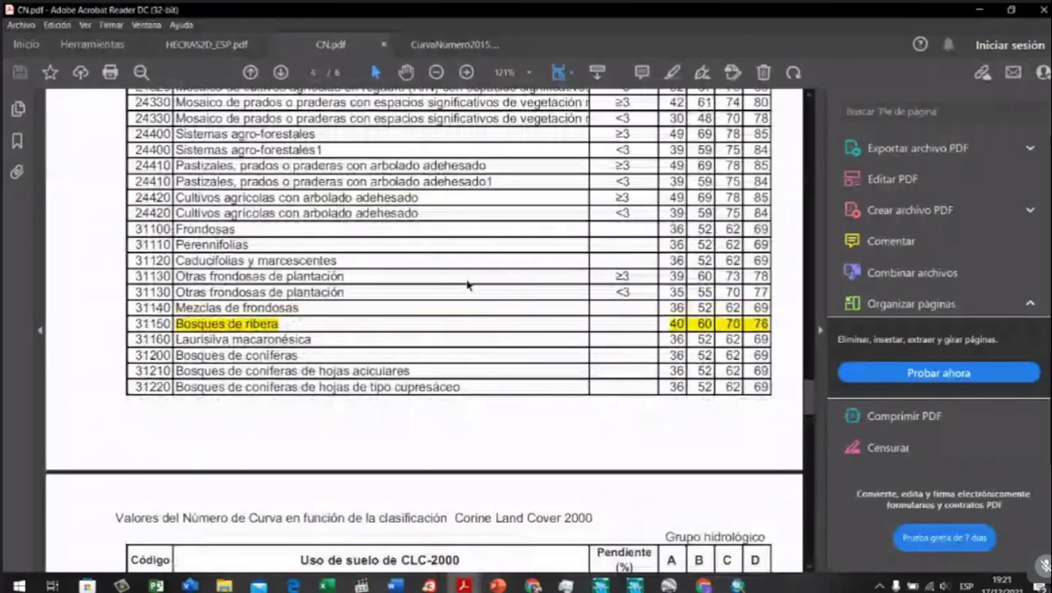
scroll(467, 285, "up", 8)
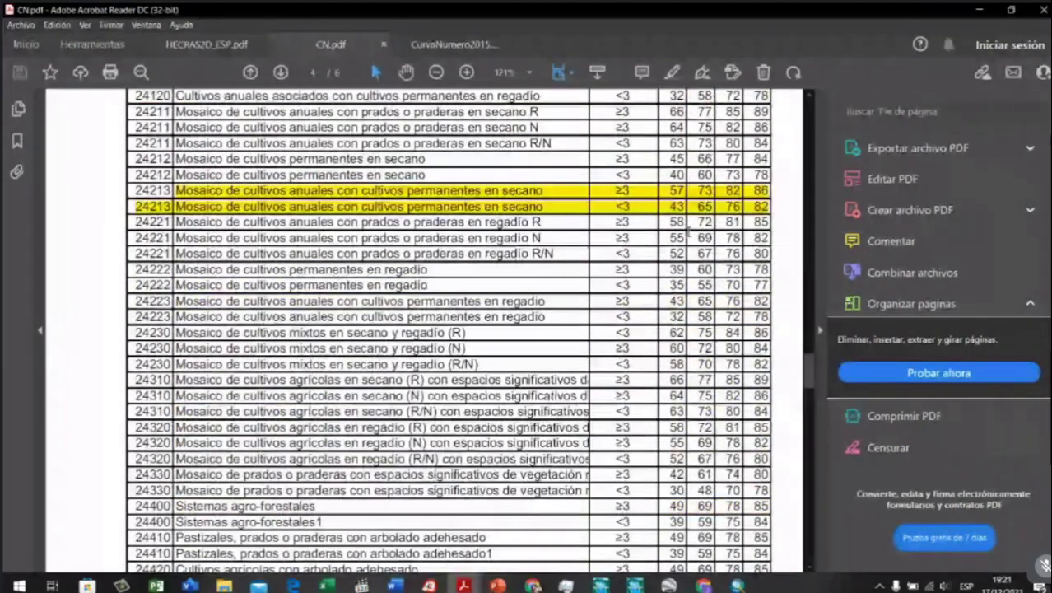
left_click(704, 586)
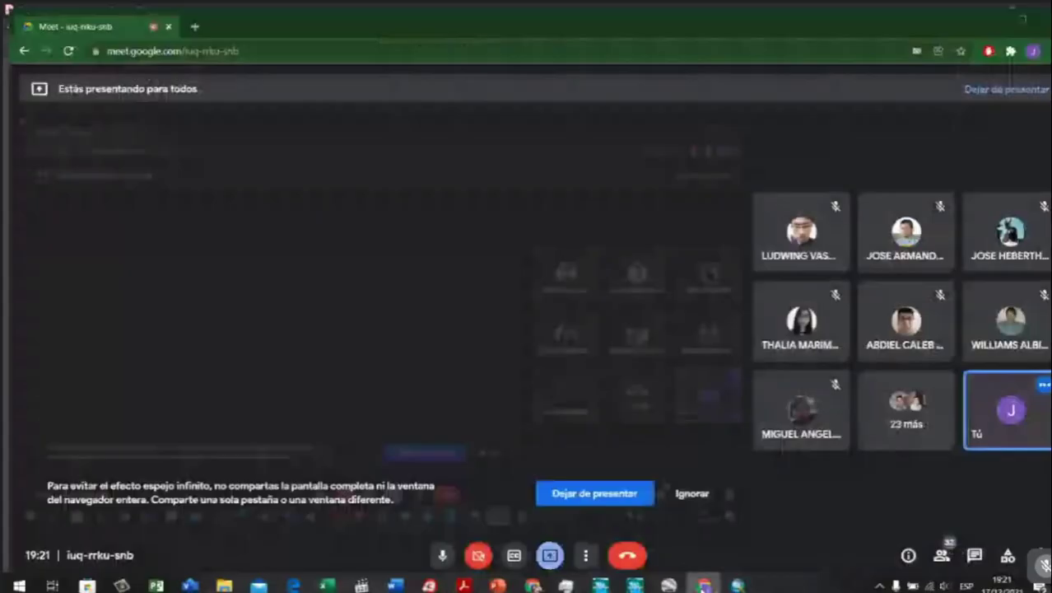
left_click(737, 585)
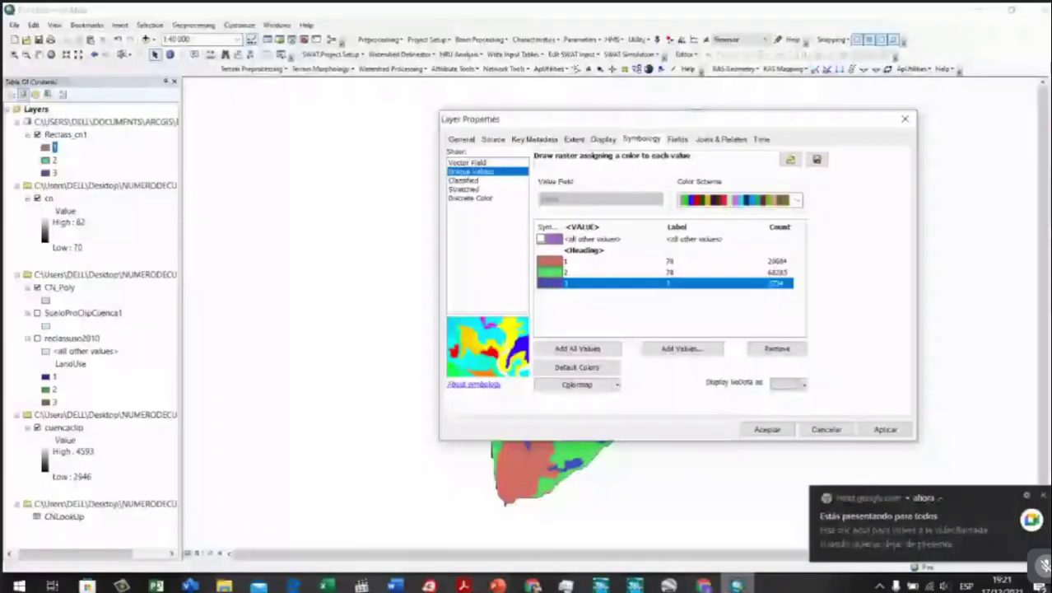
left_click(671, 283)
type("82")
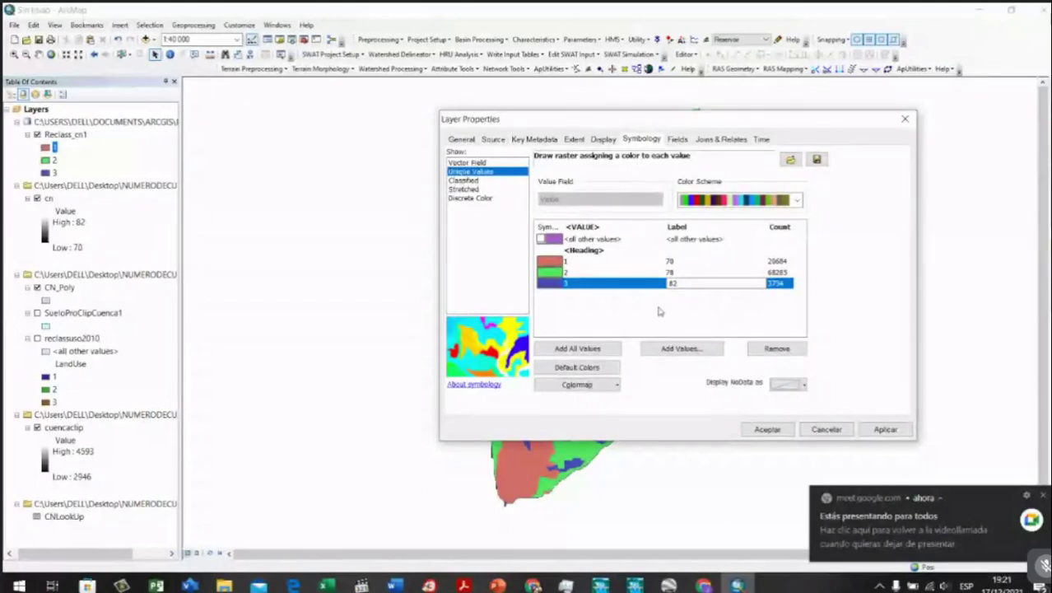
left_click(658, 311)
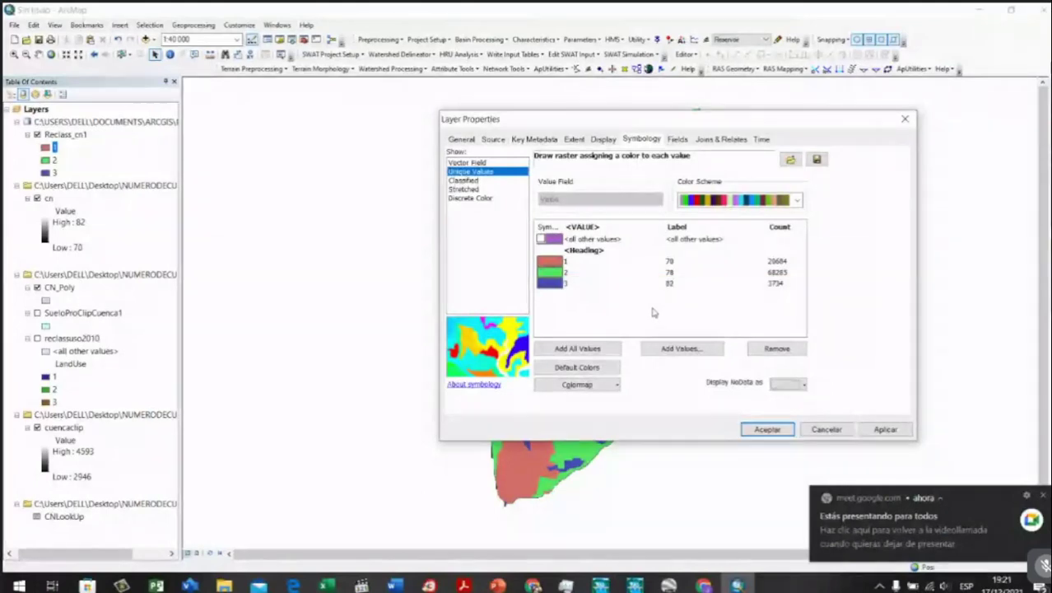
left_click(885, 429)
left_click(816, 431)
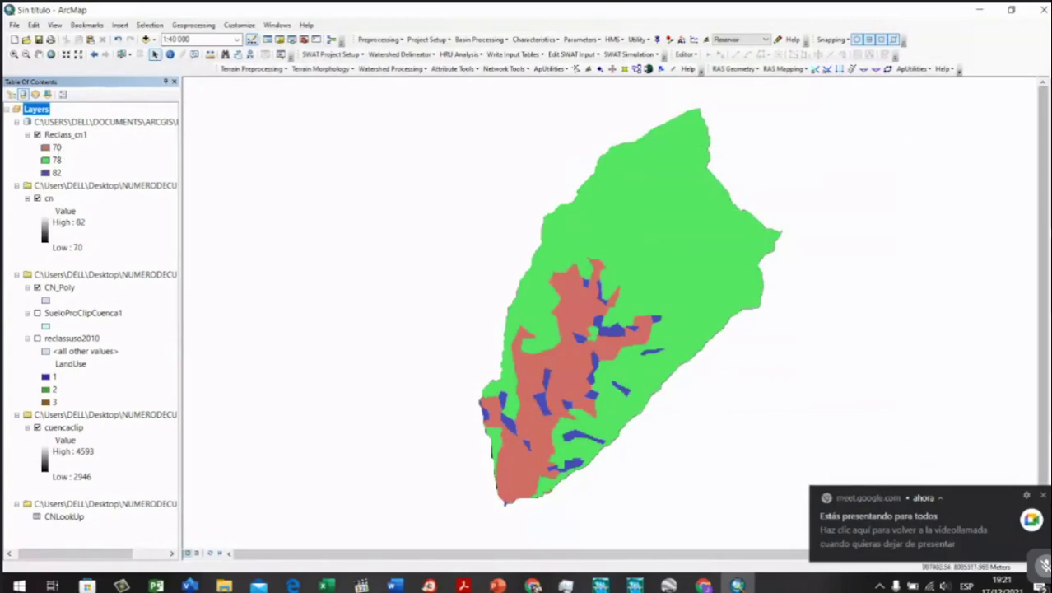
Step: Open the attribute table of Reclass_cn1 to examine its cell counts and select the OBJECTID column
mouse_move(1039, 307)
left_click_drag(921, 123, 875, 124)
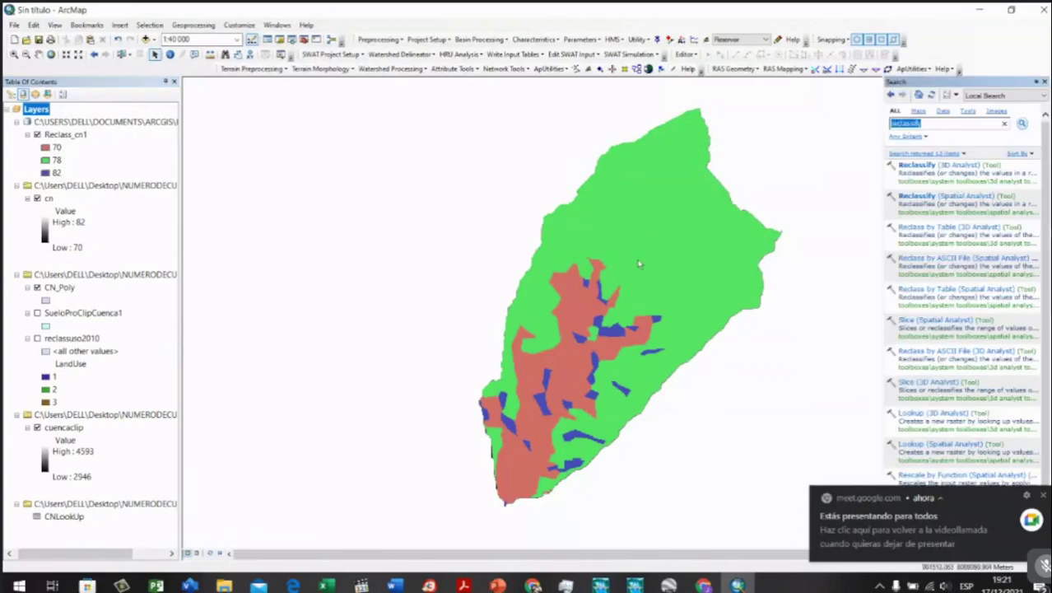
scroll(617, 393, "up", 2)
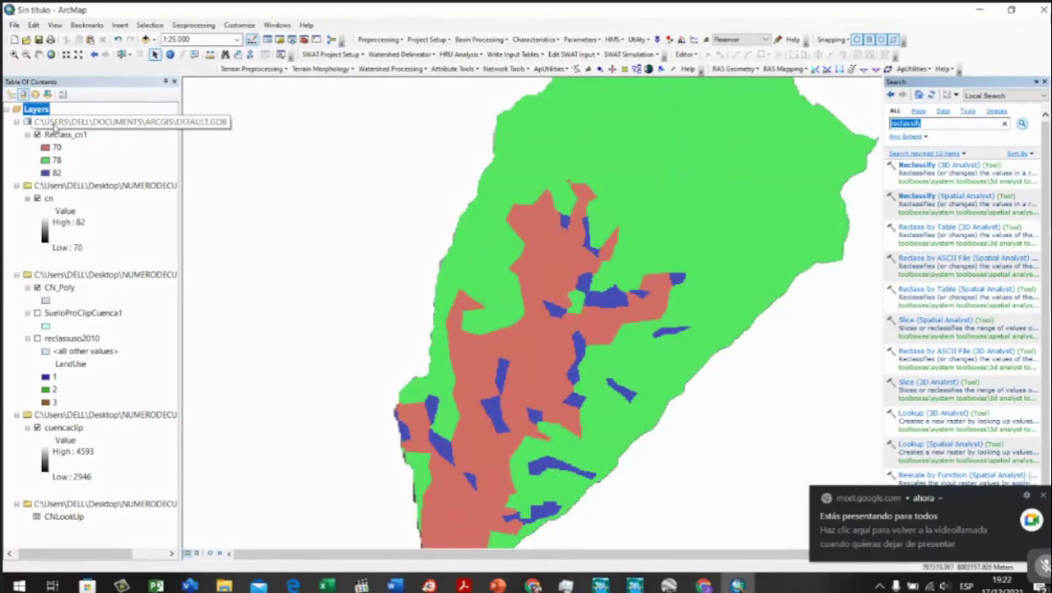
right_click(66, 136)
left_click(106, 171)
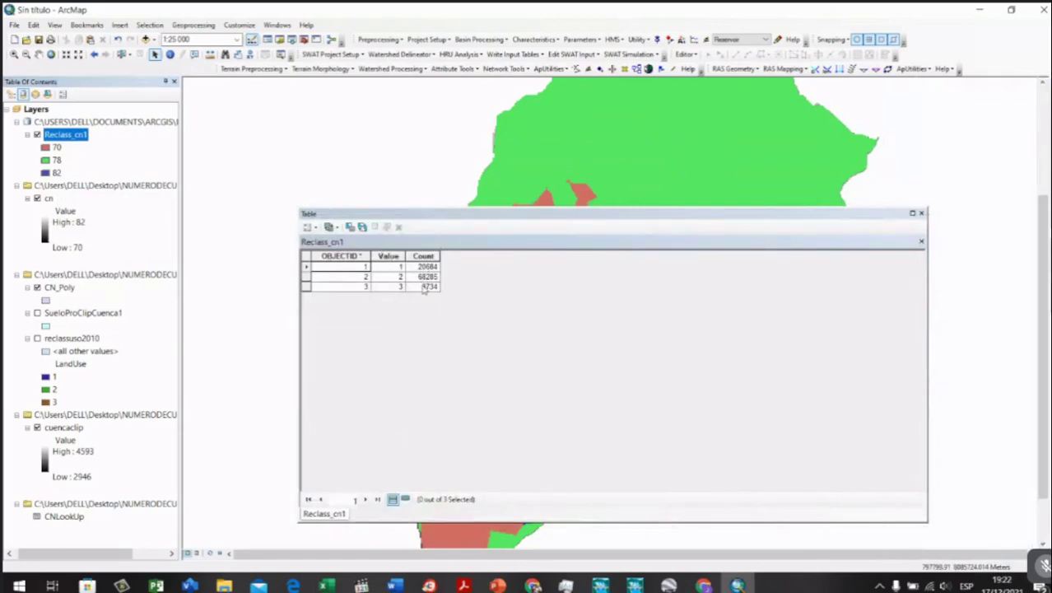
left_click(424, 268)
left_click(358, 256)
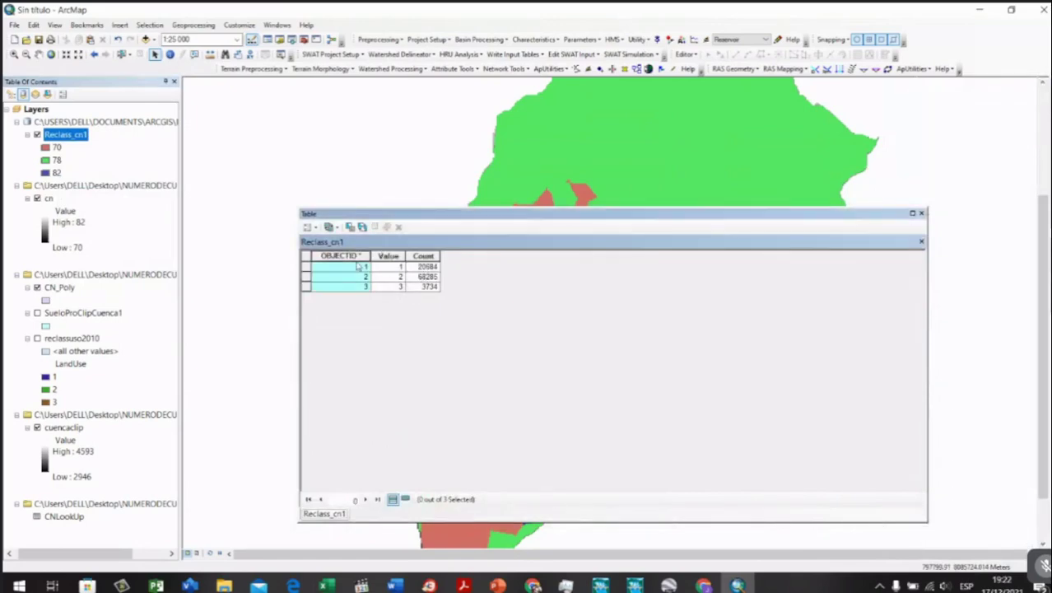
Step: Check the OBJECTID entries of the second and third classes in the Reclass_cn1 table and close the table
left_click(358, 278)
left_click(359, 286)
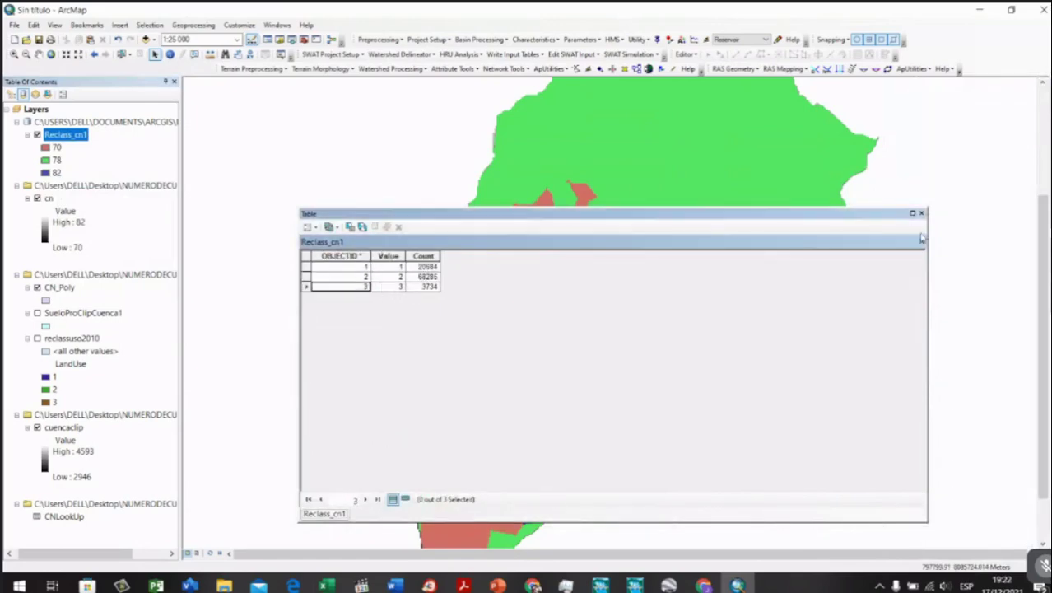
left_click(922, 213)
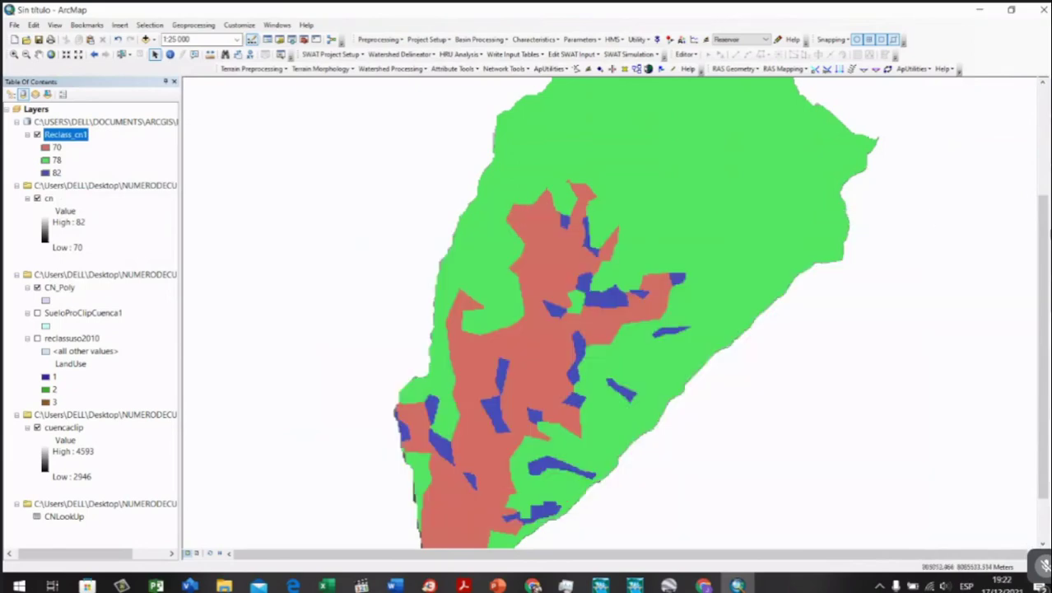
Step: Find and open the Raster to Polygon conversion tool and set Reclass_cn1 as its input raster
mouse_move(1043, 247)
key("ctrl+f")
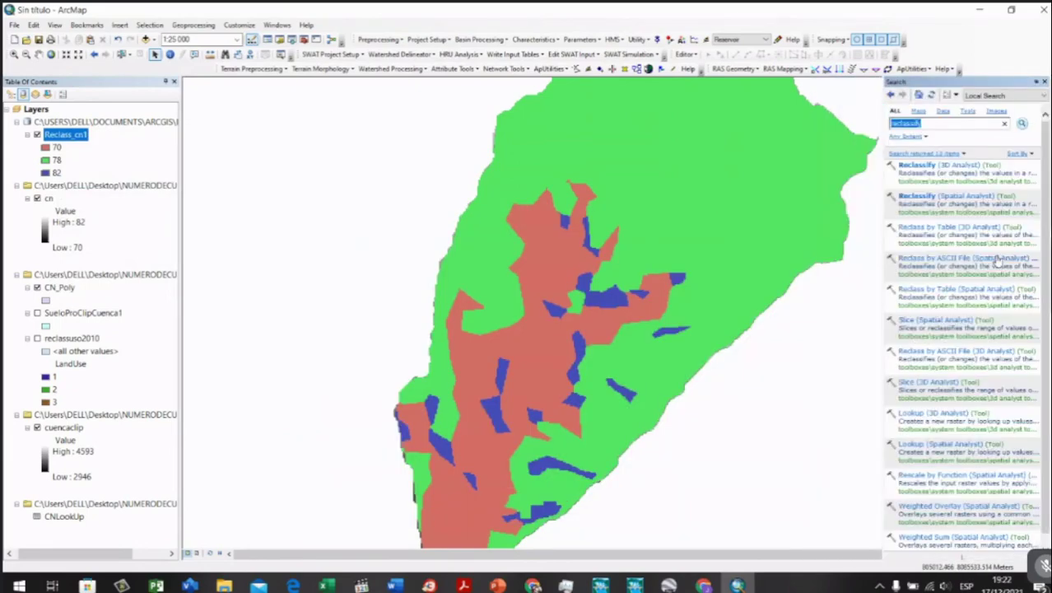
type("raster to polygon")
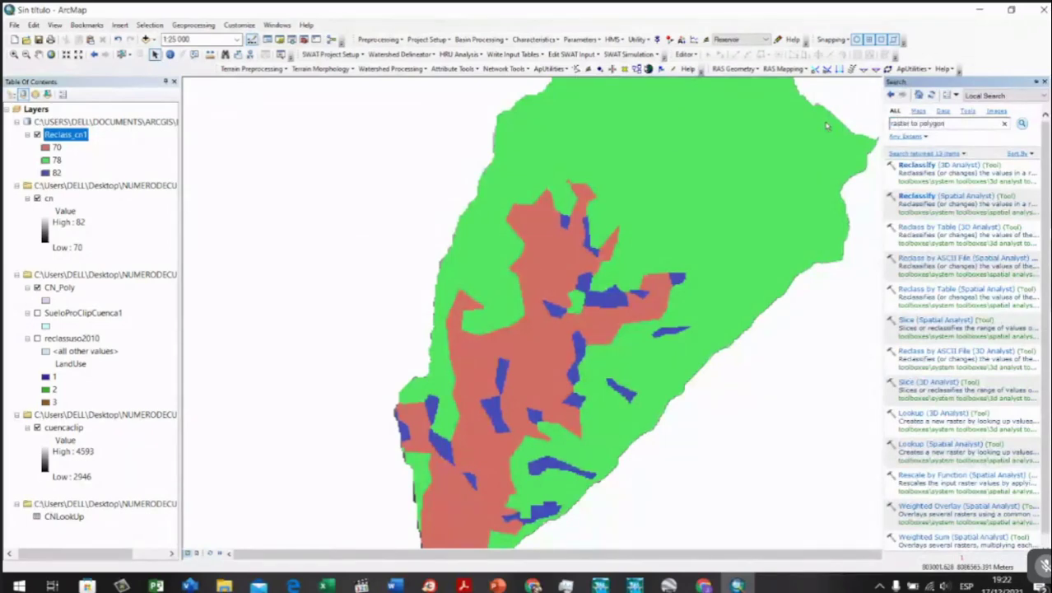
left_click(1021, 123)
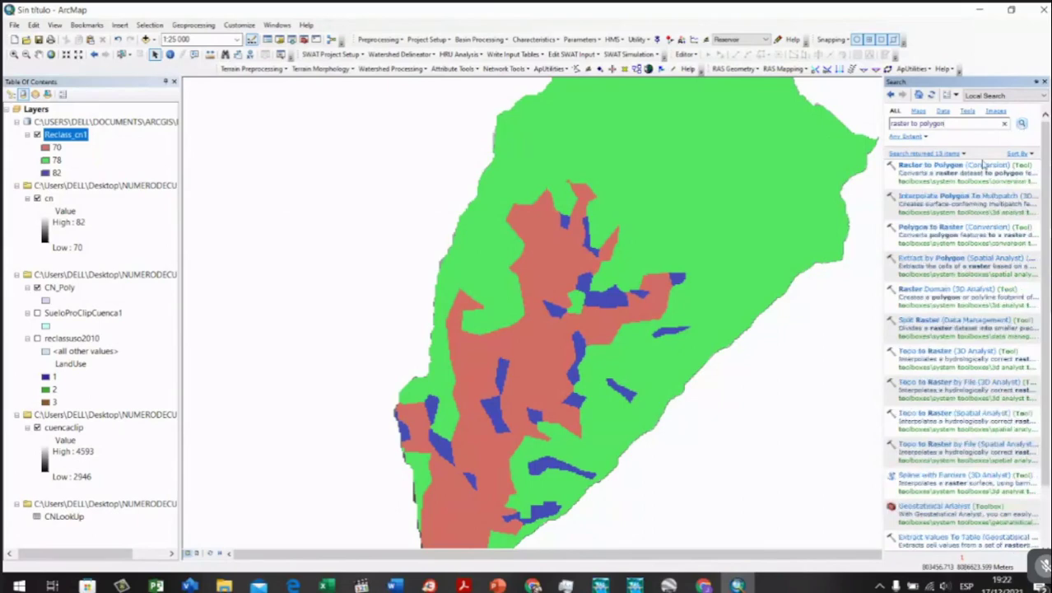
left_click(971, 168)
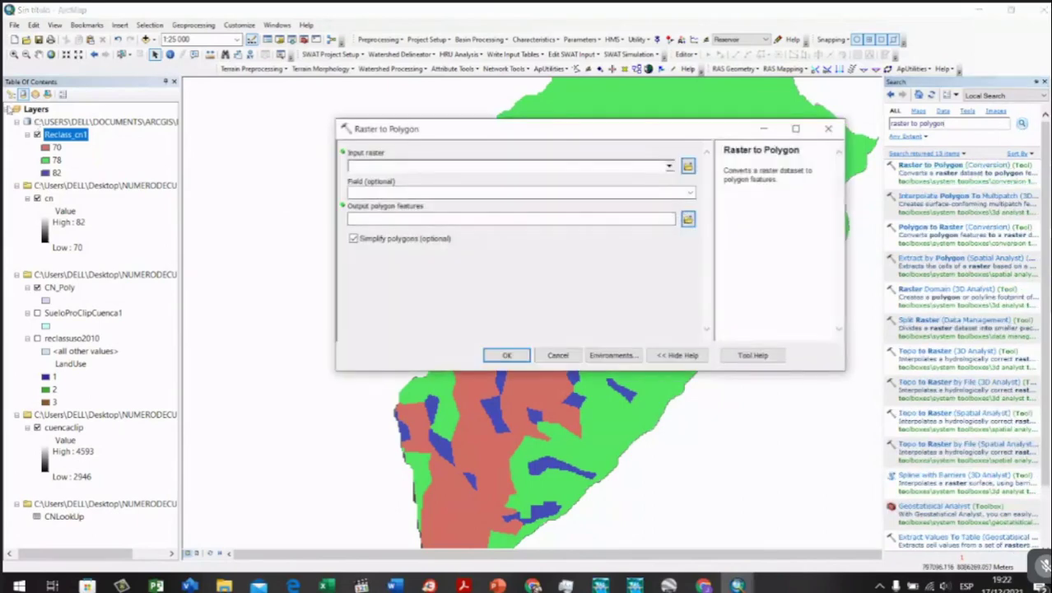
left_click_drag(59, 134, 380, 167)
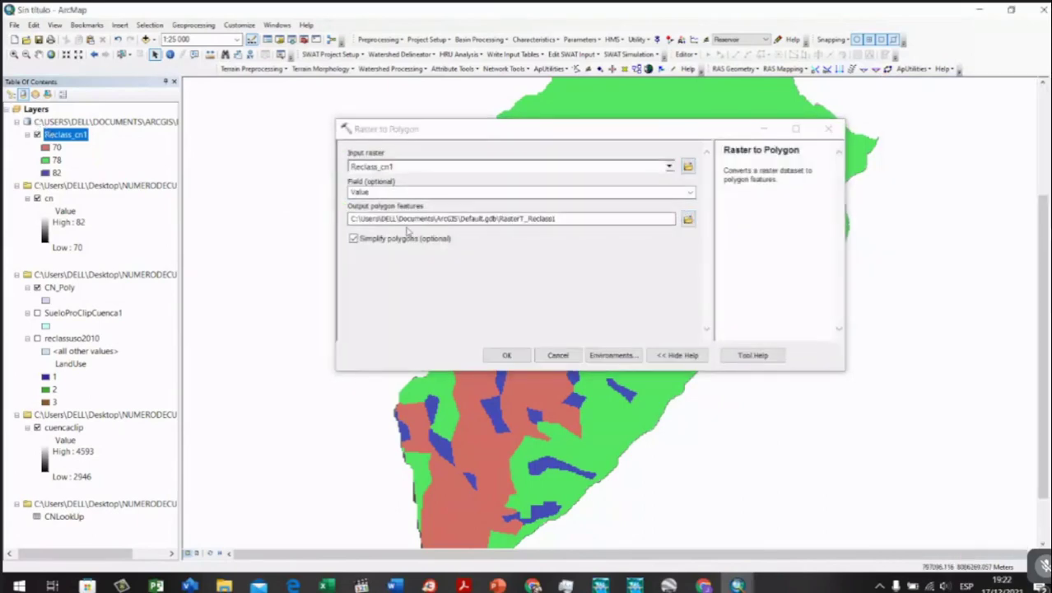
Step: Set the polygon output to CNshp in the CN folder of NUMERODECURVA, run the conversion and widen the layer list
left_click(688, 219)
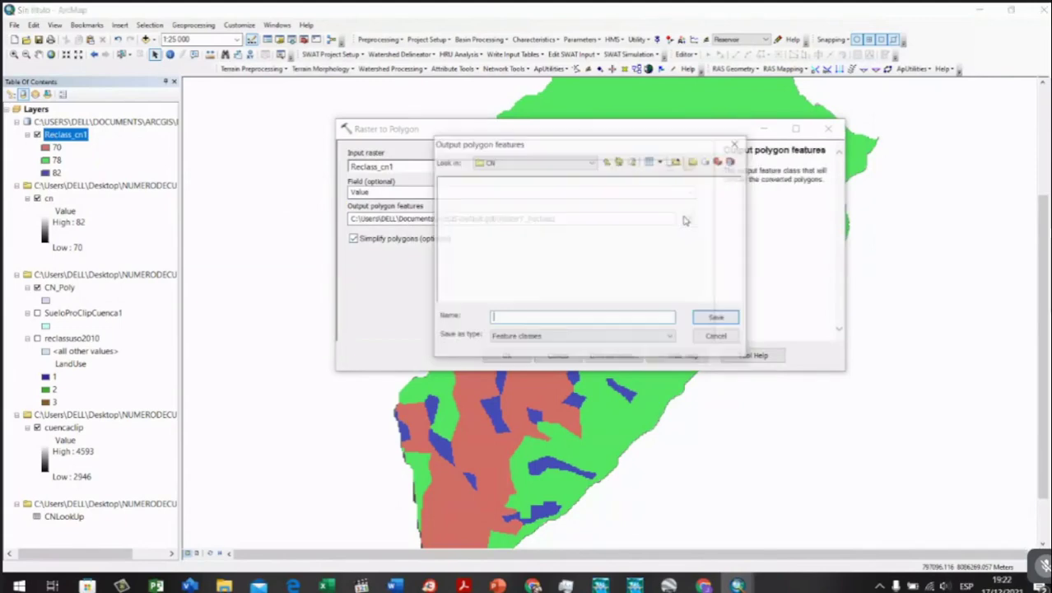
left_click(563, 163)
scroll(552, 214, "up", 3)
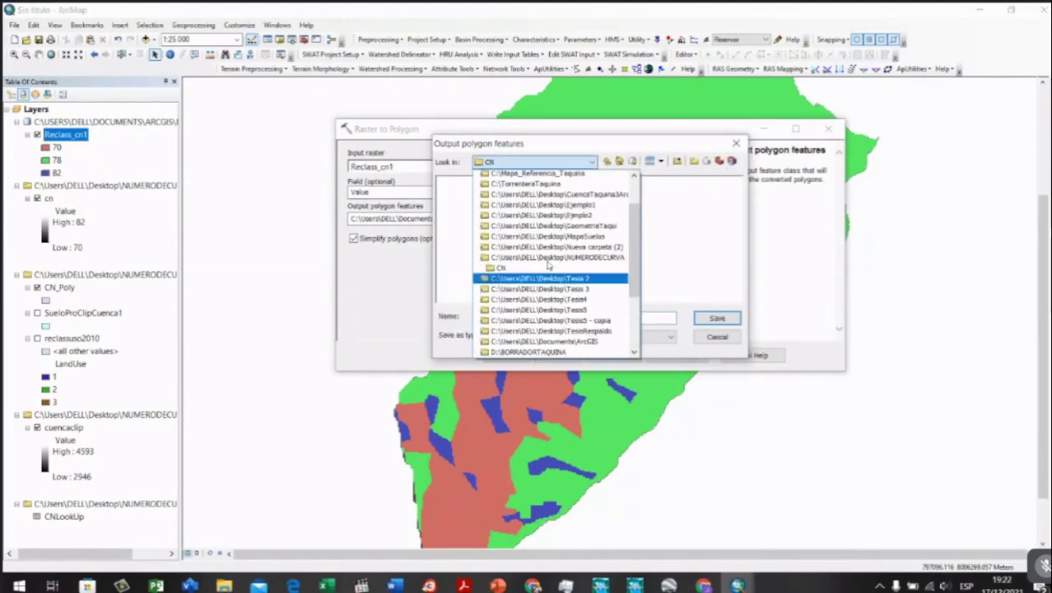
scroll(560, 271, "up", 1)
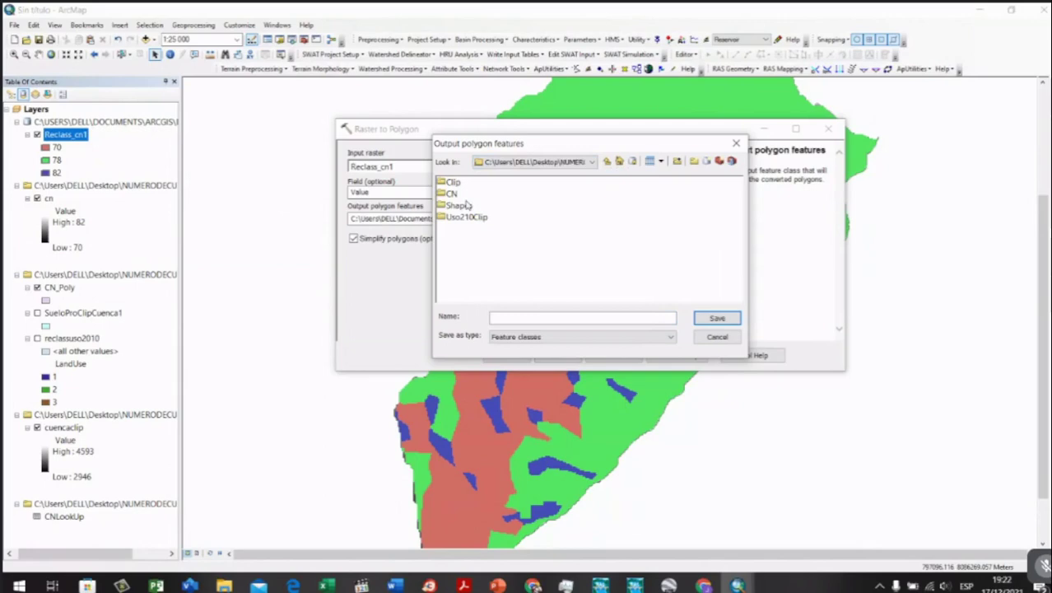
double_click(452, 193)
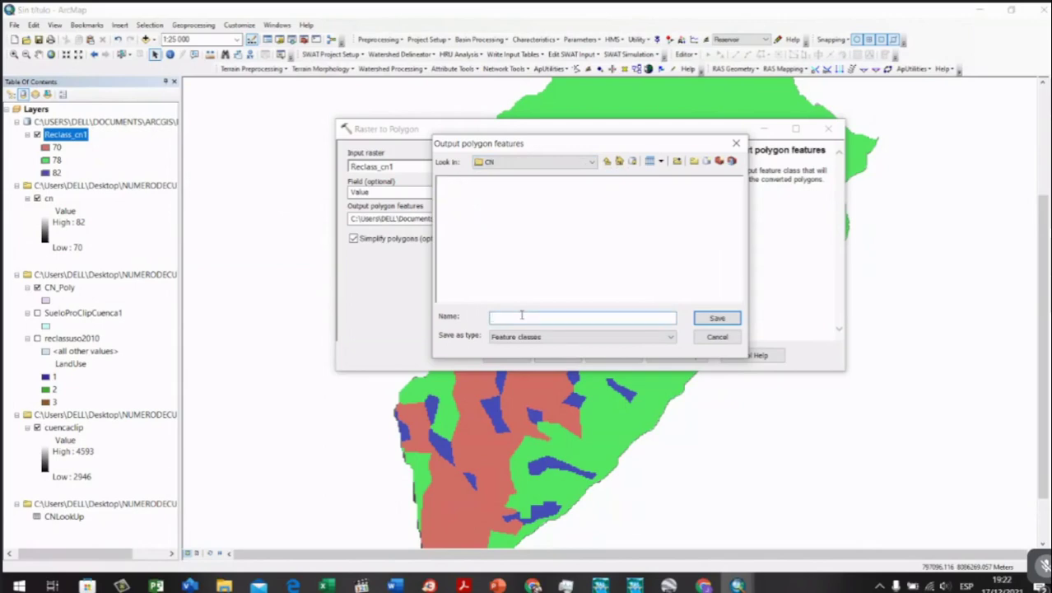
left_click(521, 315)
type("CNshp")
left_click(716, 318)
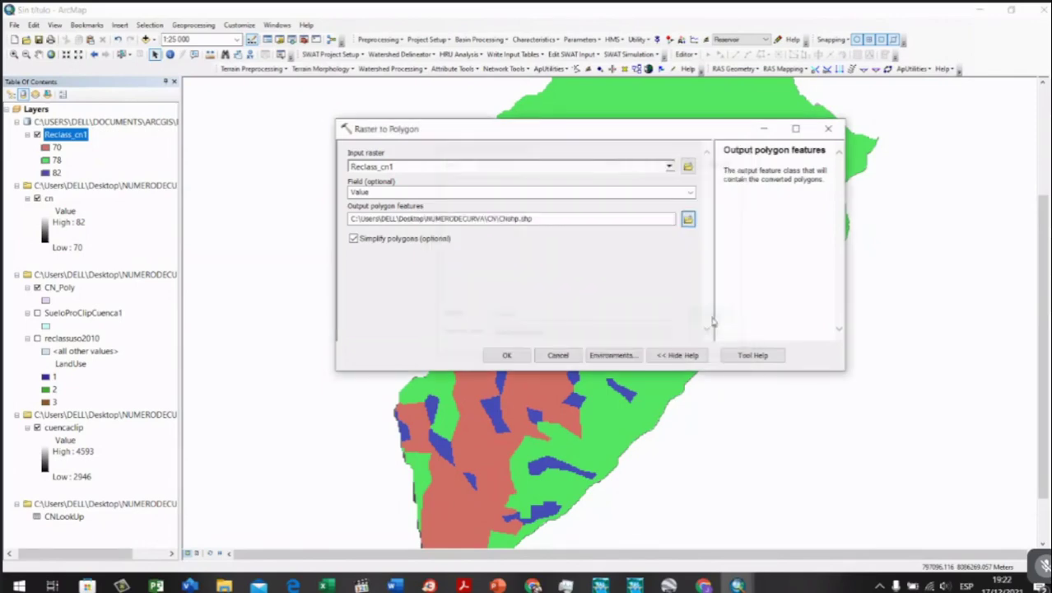
left_click(506, 355)
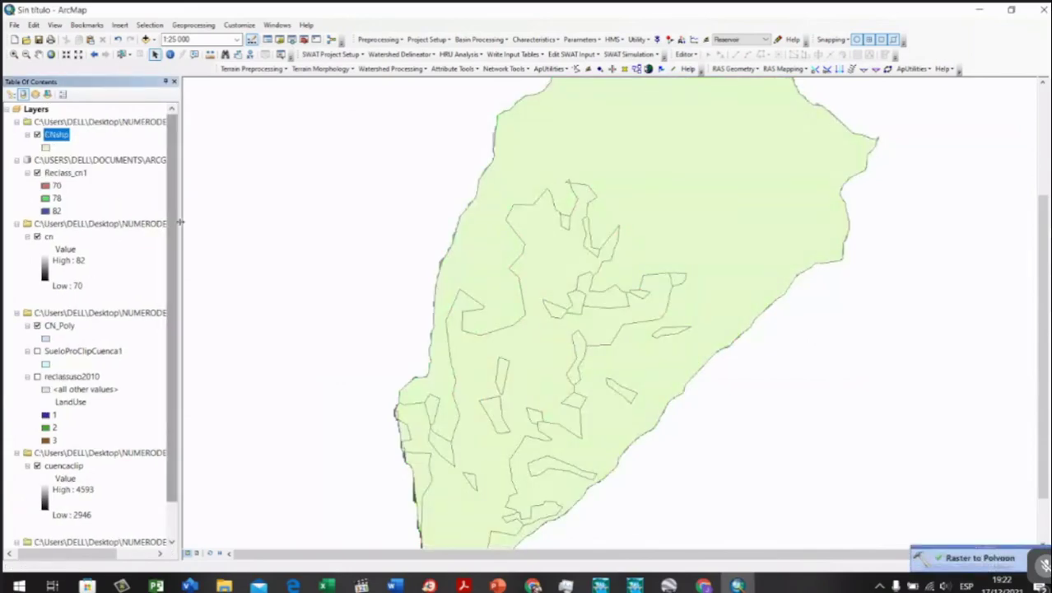
left_click_drag(180, 222, 219, 214)
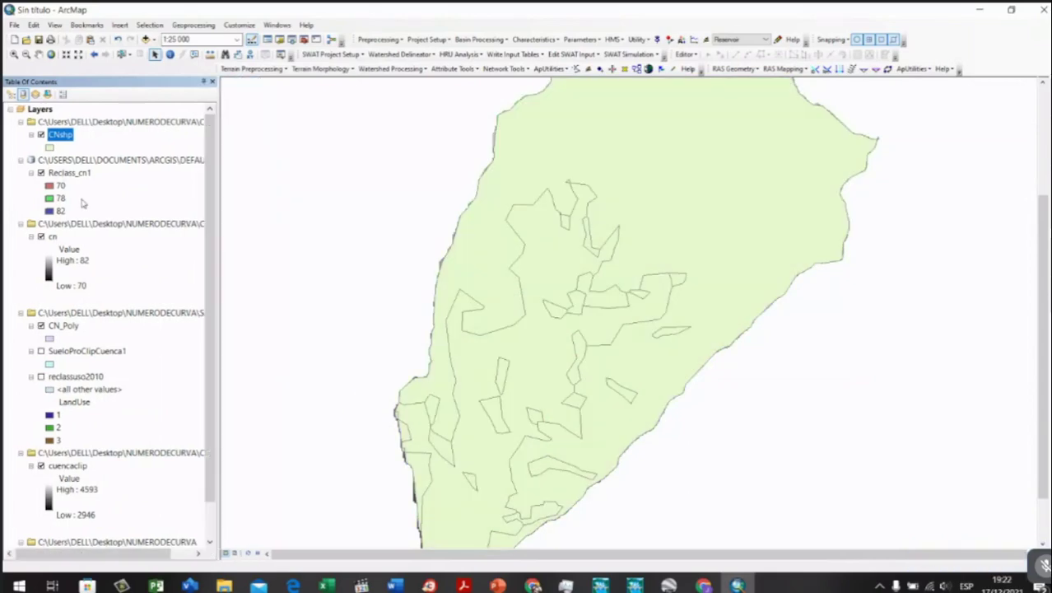
left_click(69, 172)
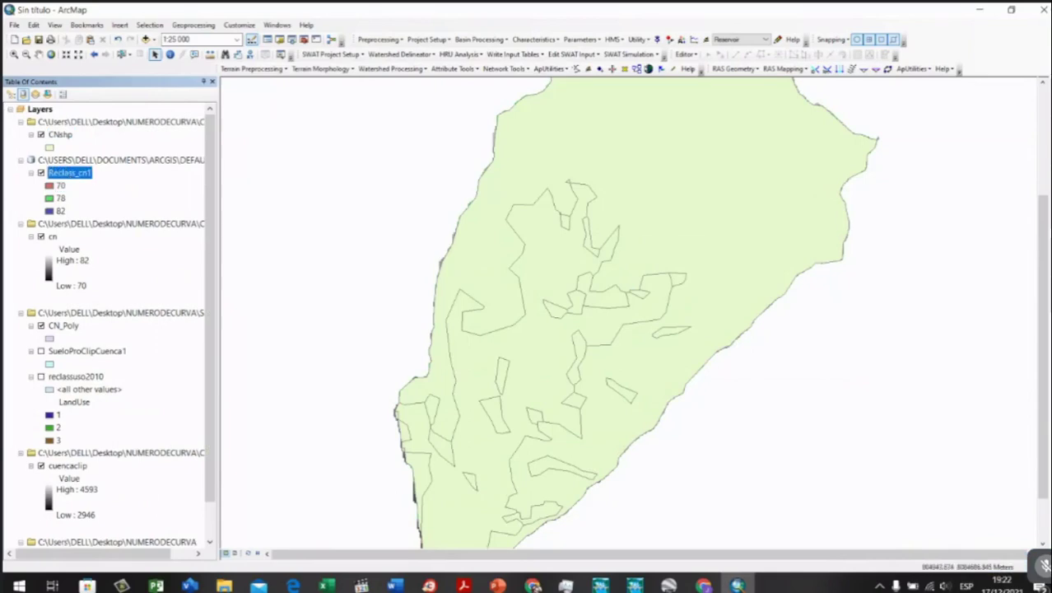
key("ctrl+f")
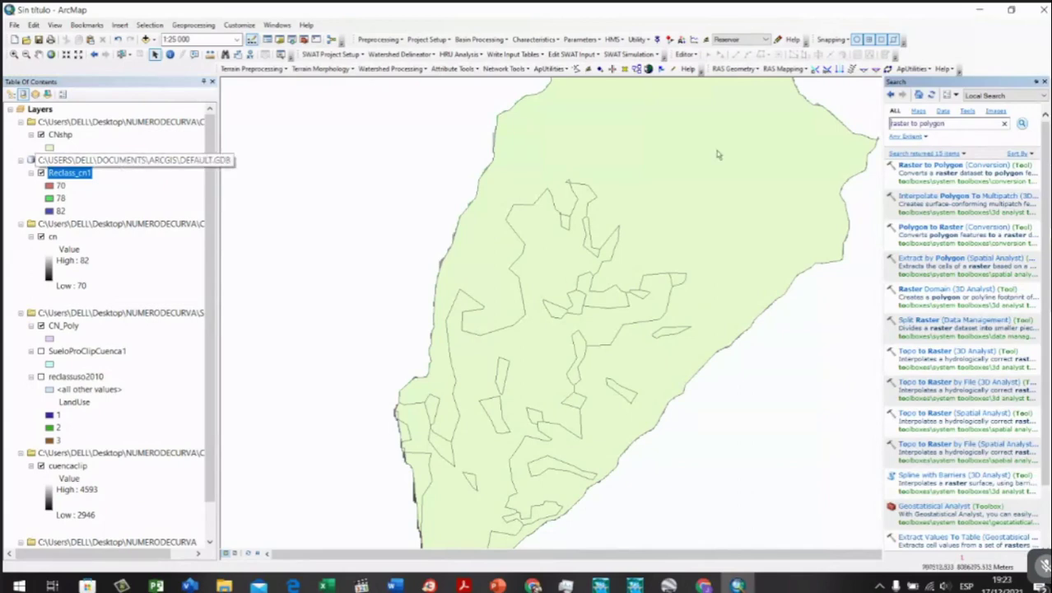
left_click(970, 125)
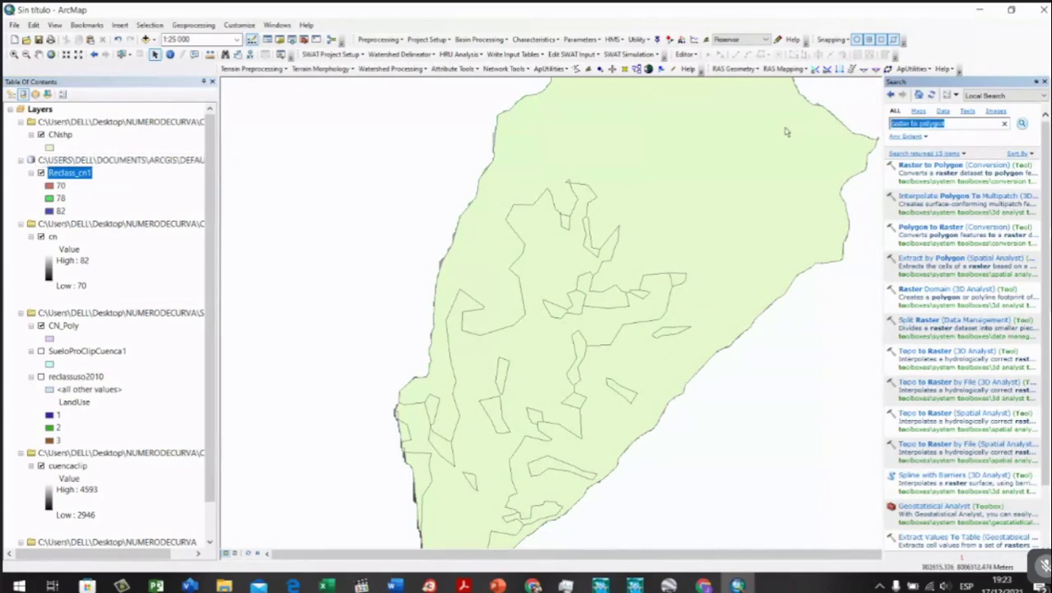
type("reclassify")
left_click(1022, 124)
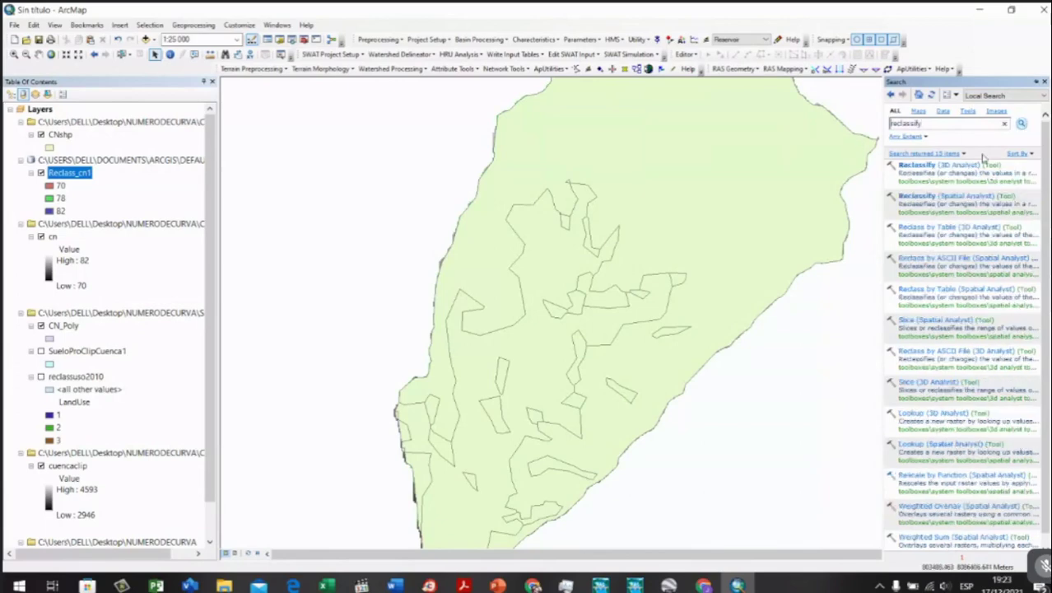
left_click(957, 196)
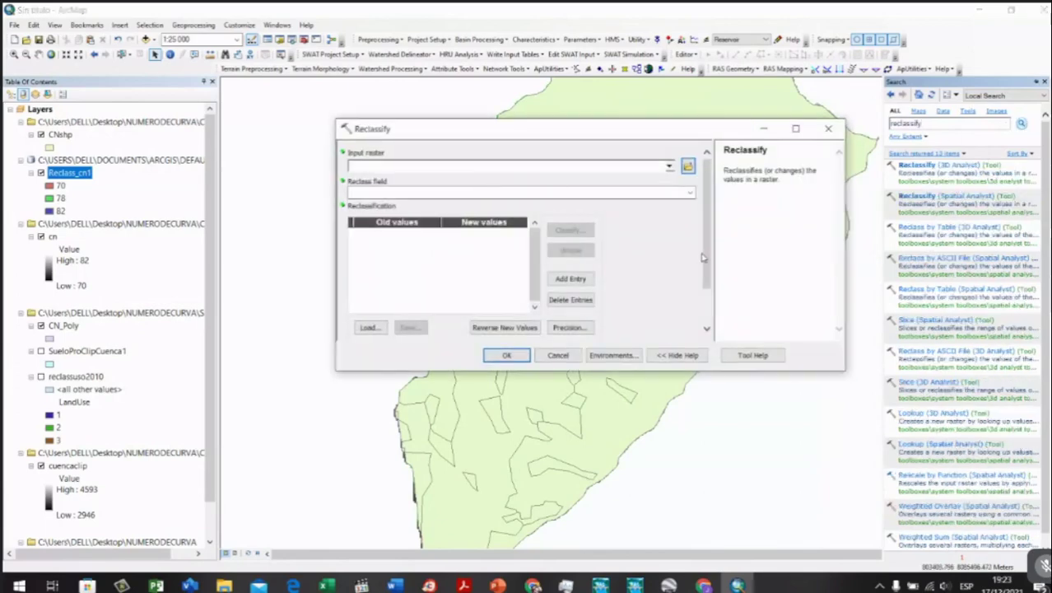
scroll(702, 258, "down", 2)
left_click(358, 310)
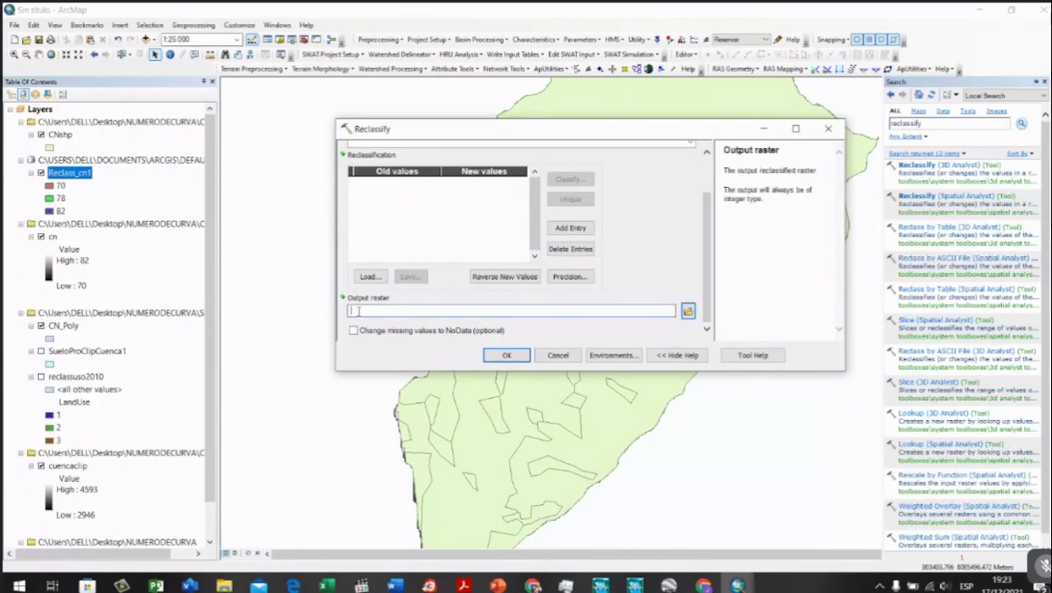
left_click(687, 312)
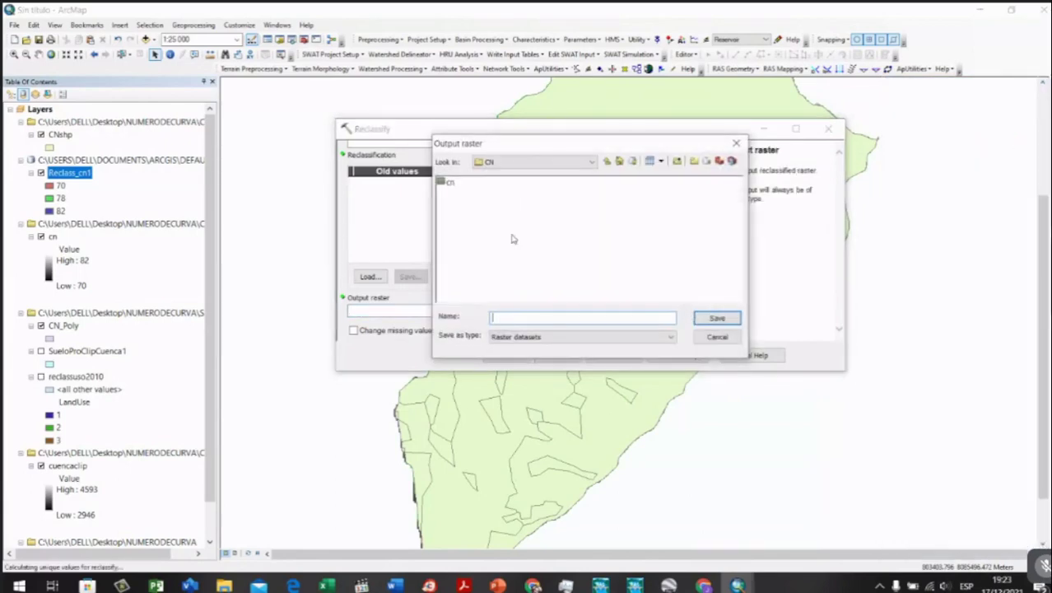
left_click(515, 158)
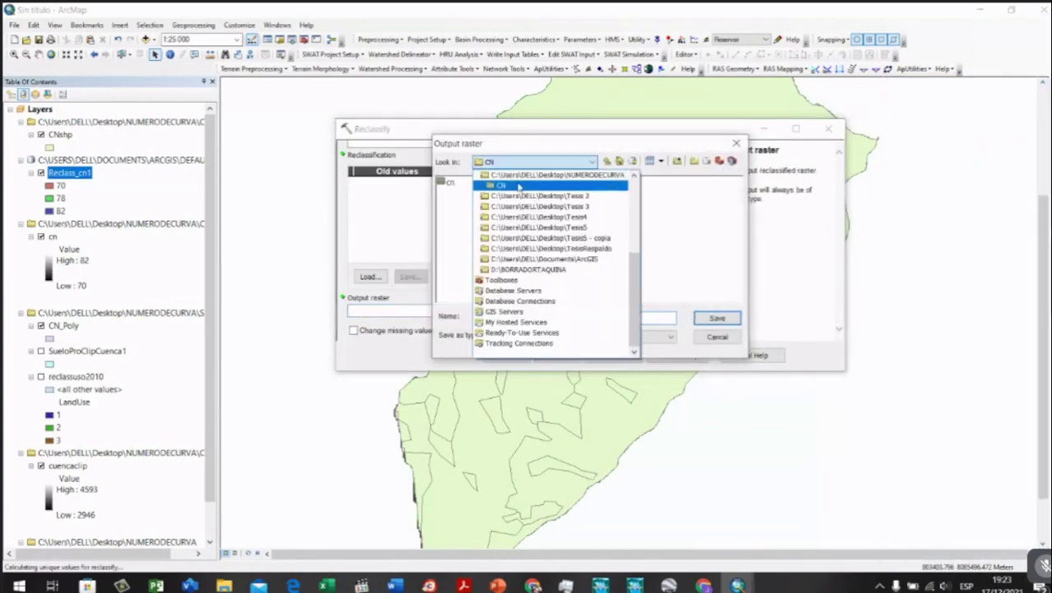
left_click(460, 214)
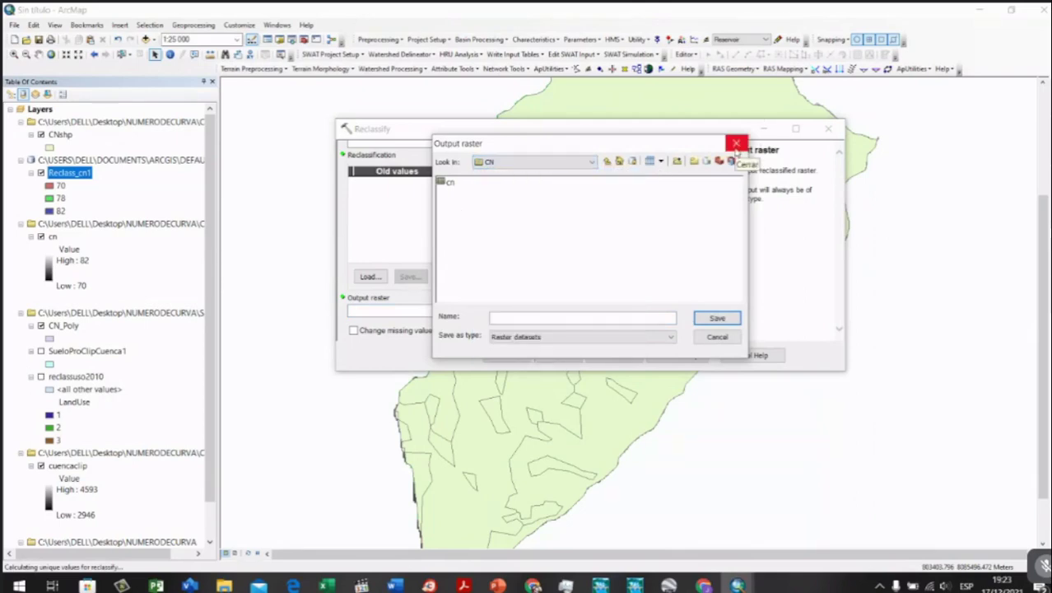
left_click(735, 145)
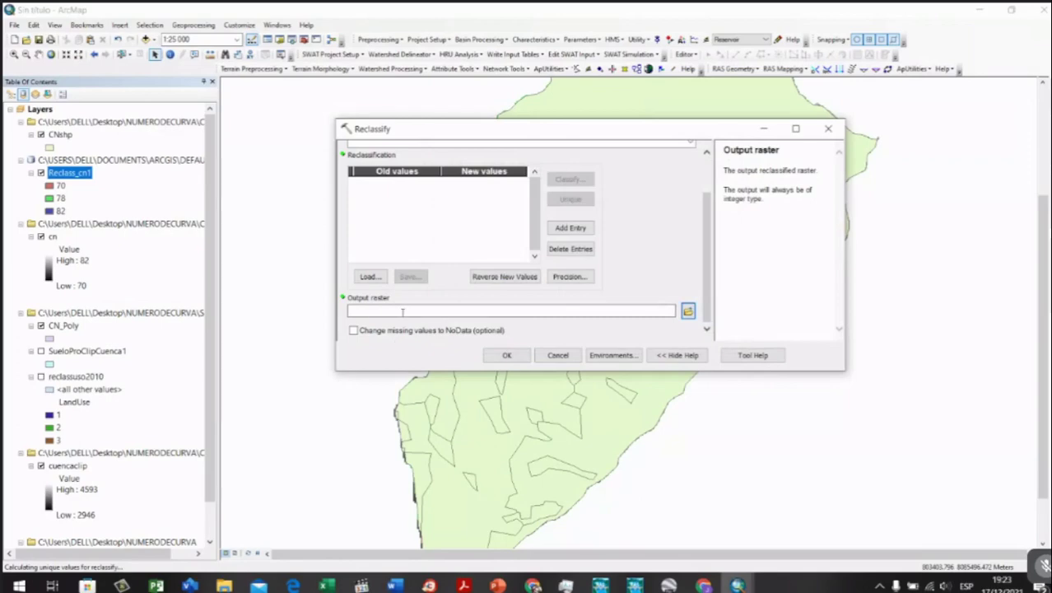
left_click(402, 312)
left_click(828, 128)
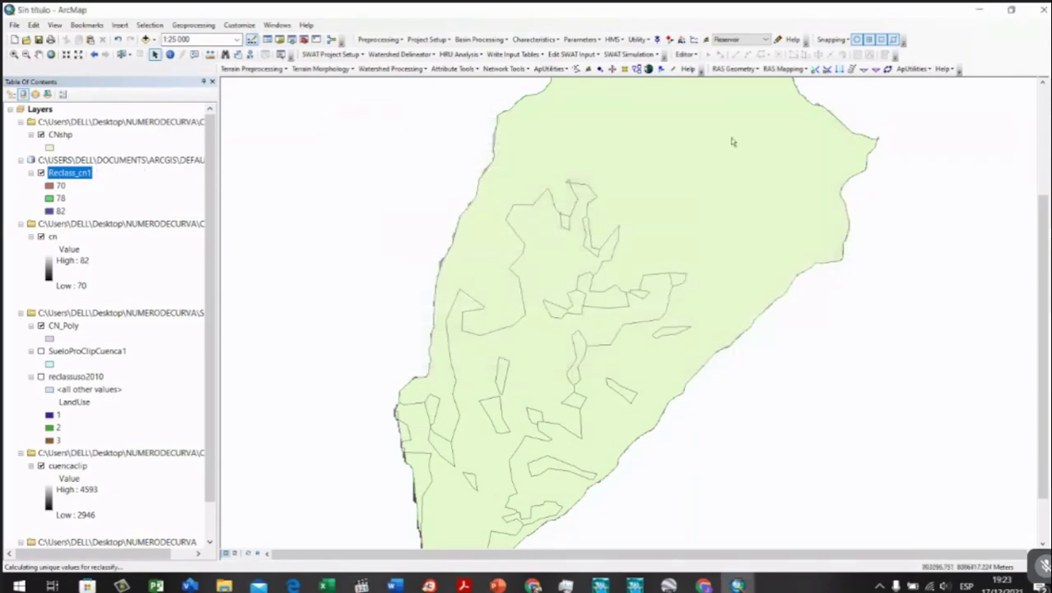
Step: Open the CNshp attribute table to examine the GRIDCODE values of its polygons, and close it
left_click(60, 135)
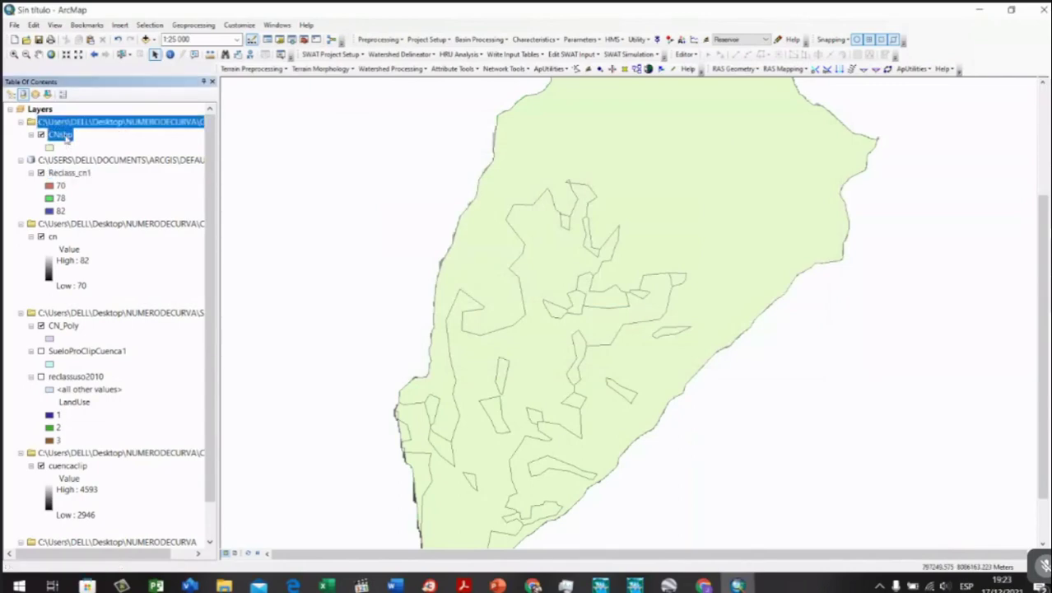
scroll(321, 269, "up", 2)
scroll(321, 269, "down", 1)
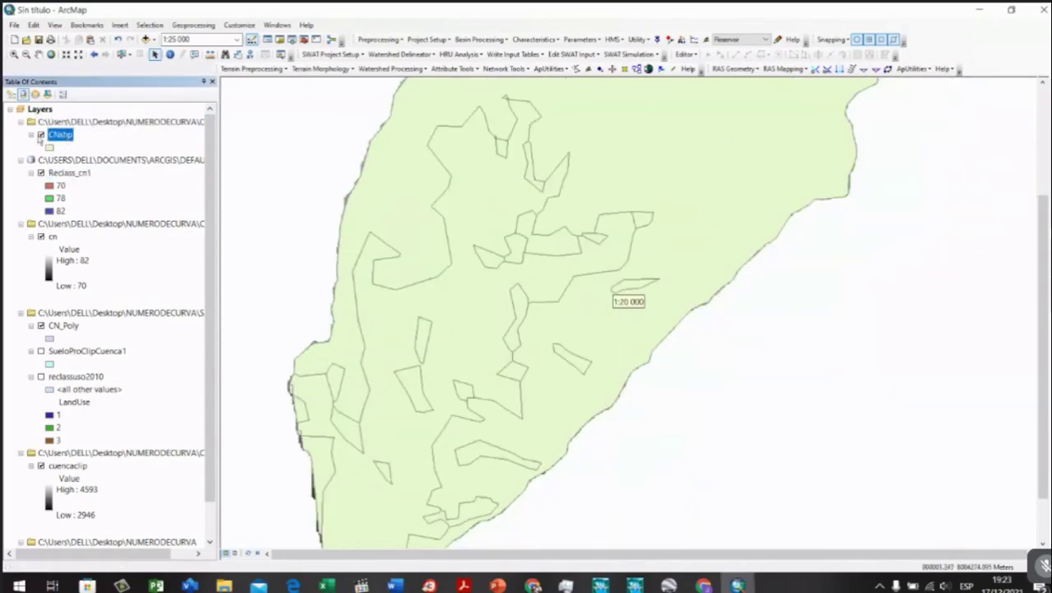
right_click(53, 139)
left_click(86, 175)
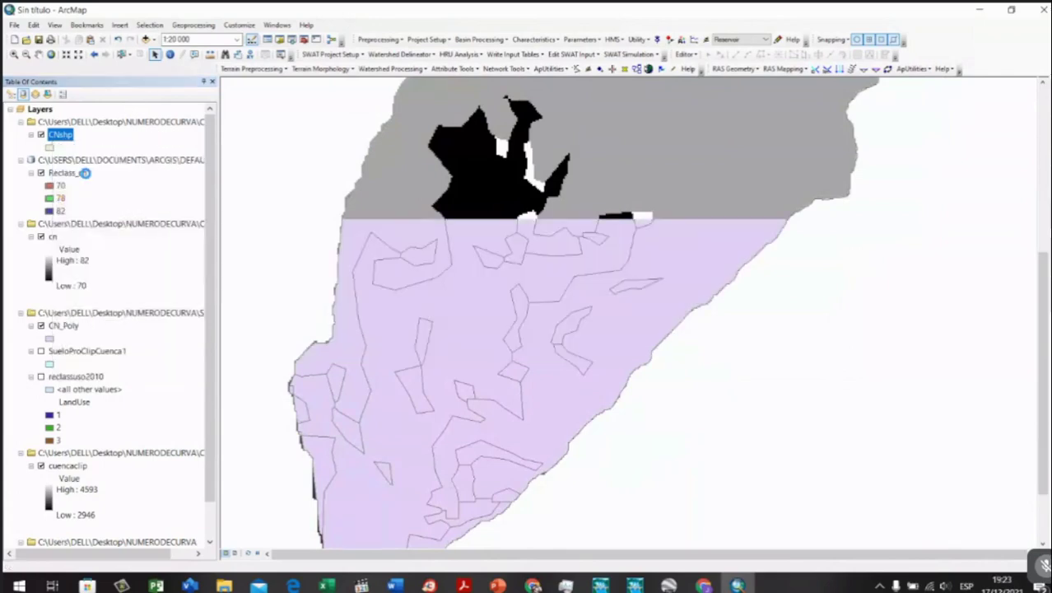
scroll(443, 294, "down", 3)
scroll(442, 295, "up", 3)
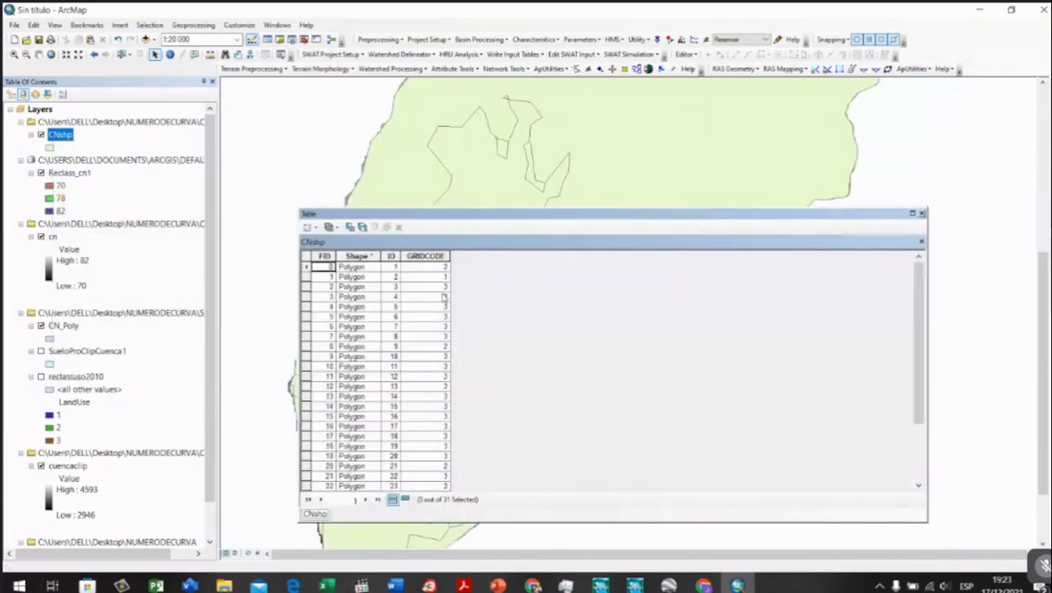
left_click(921, 213)
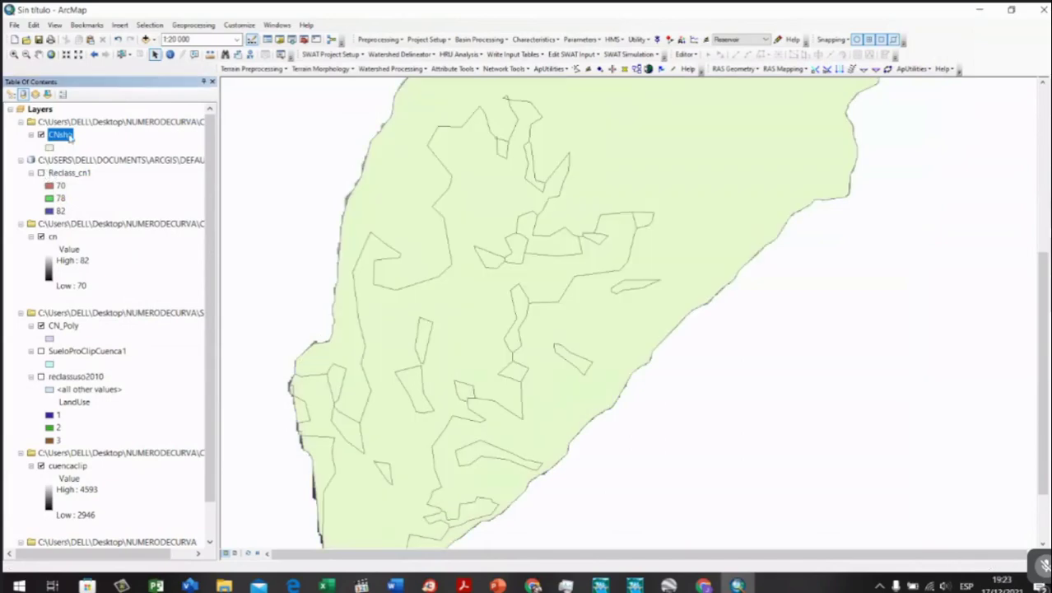
Step: Select the record with FID 9 in the CNshp attribute table and locate its polygon on the map
right_click(61, 134)
left_click(115, 161)
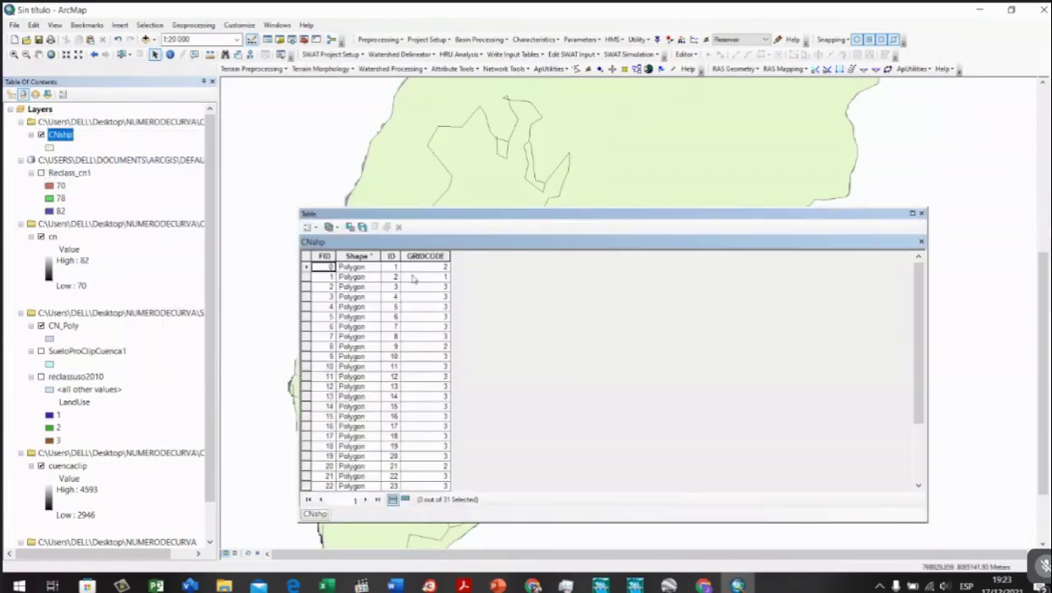
left_click(313, 319)
left_click(308, 356)
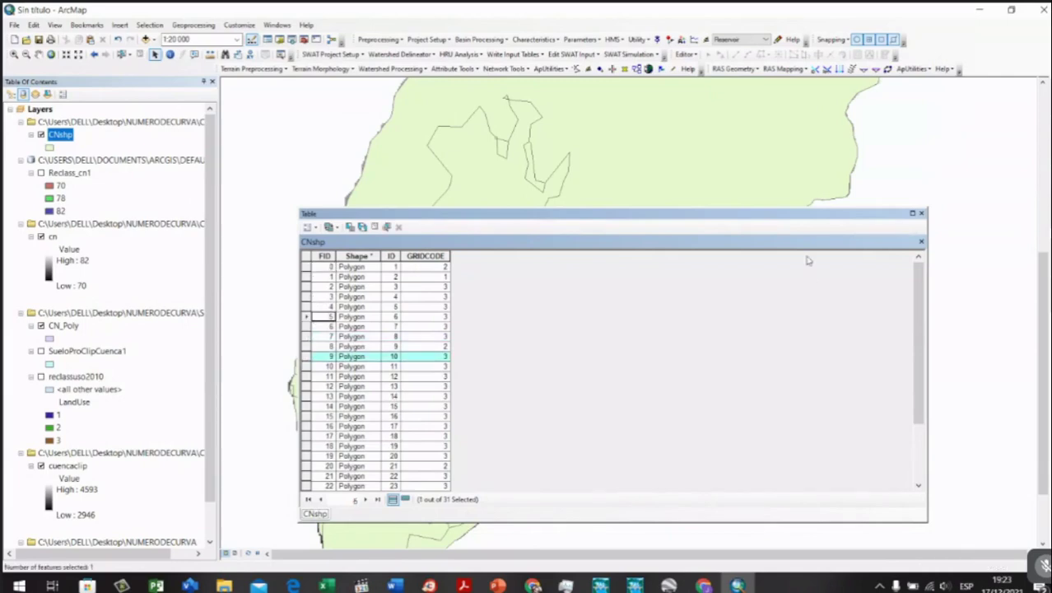
left_click(921, 214)
scroll(630, 300, "up", 2)
scroll(629, 300, "down", 4)
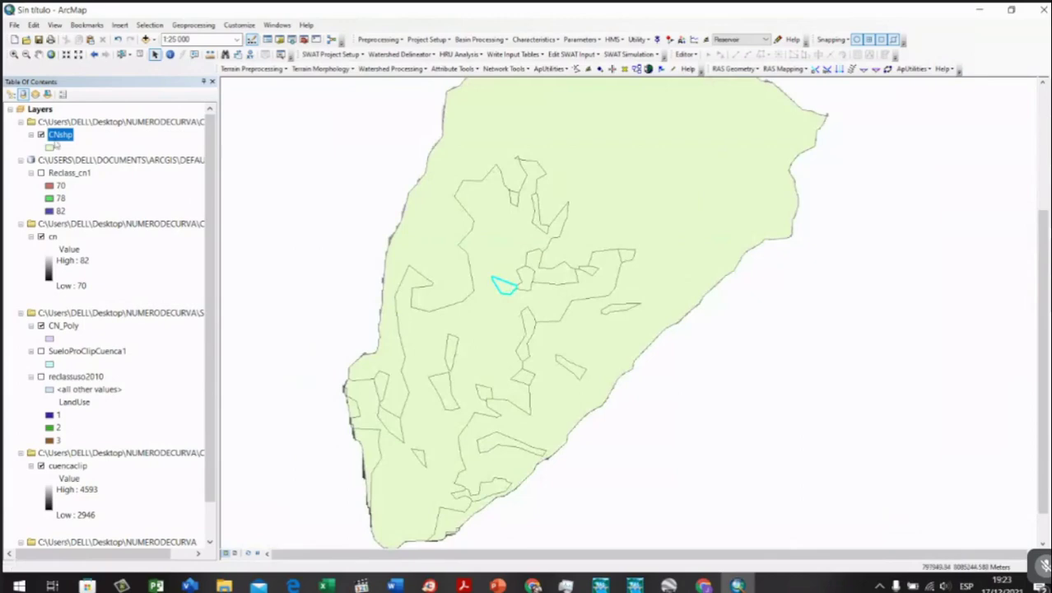
Step: Symbolize the CNshp layer by unique values of the GRIDCODE field, add all values and apply the categories
right_click(59, 134)
left_click(92, 365)
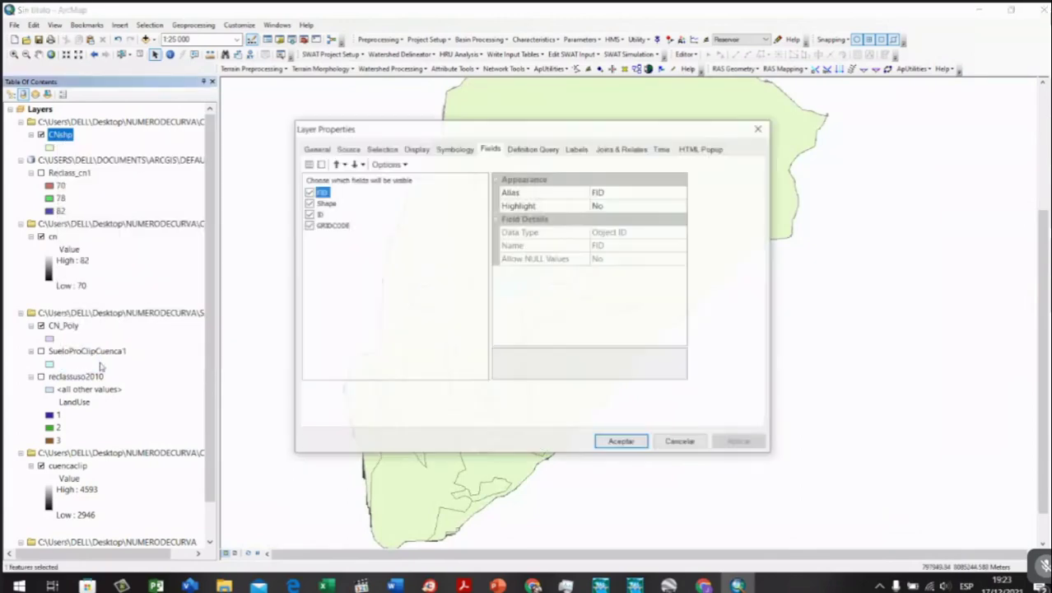
left_click(445, 148)
left_click(329, 193)
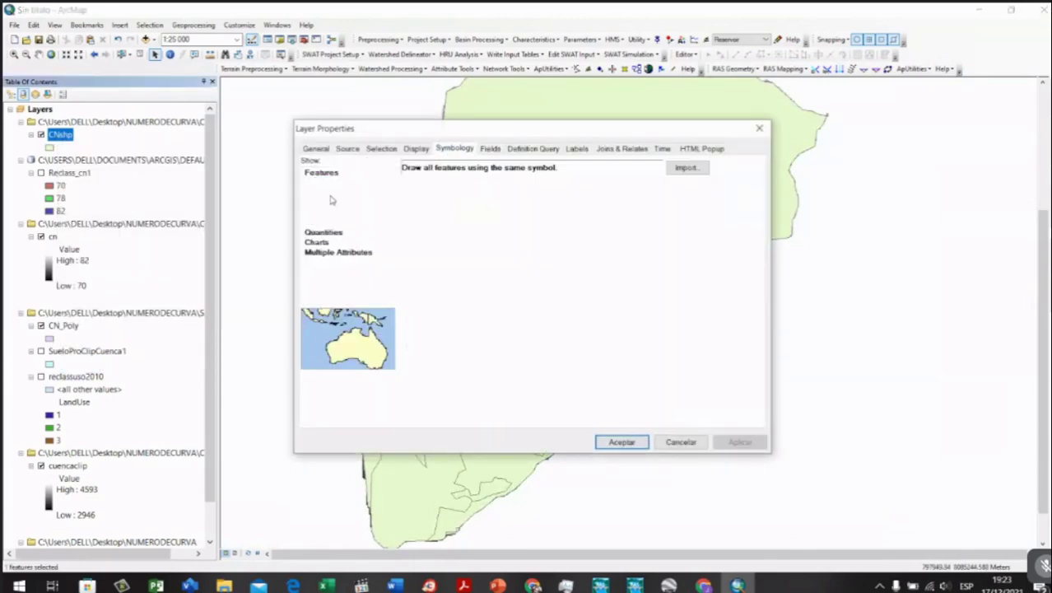
left_click(474, 196)
left_click(457, 216)
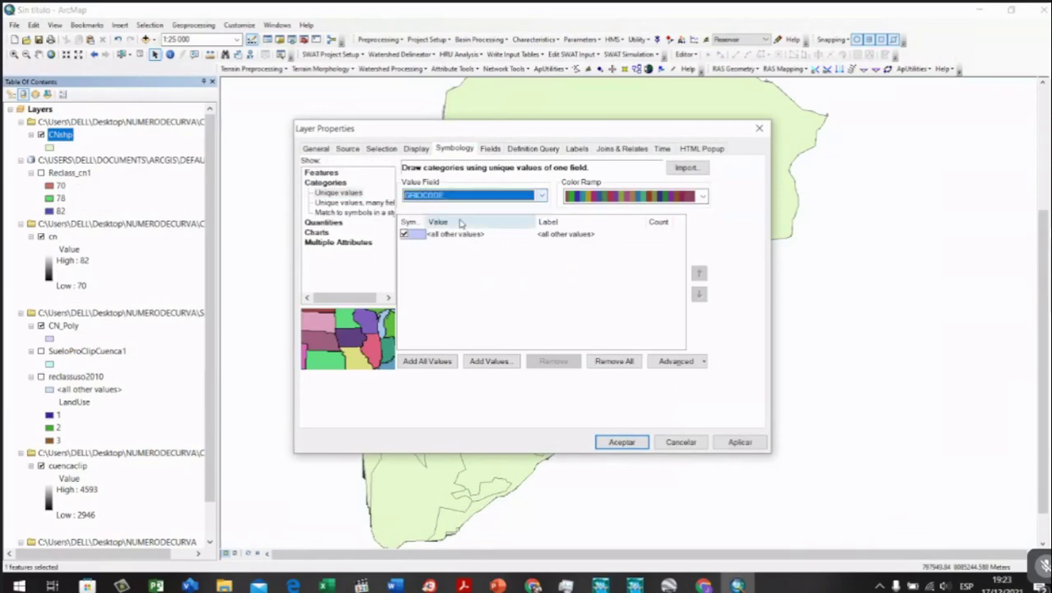
left_click(428, 361)
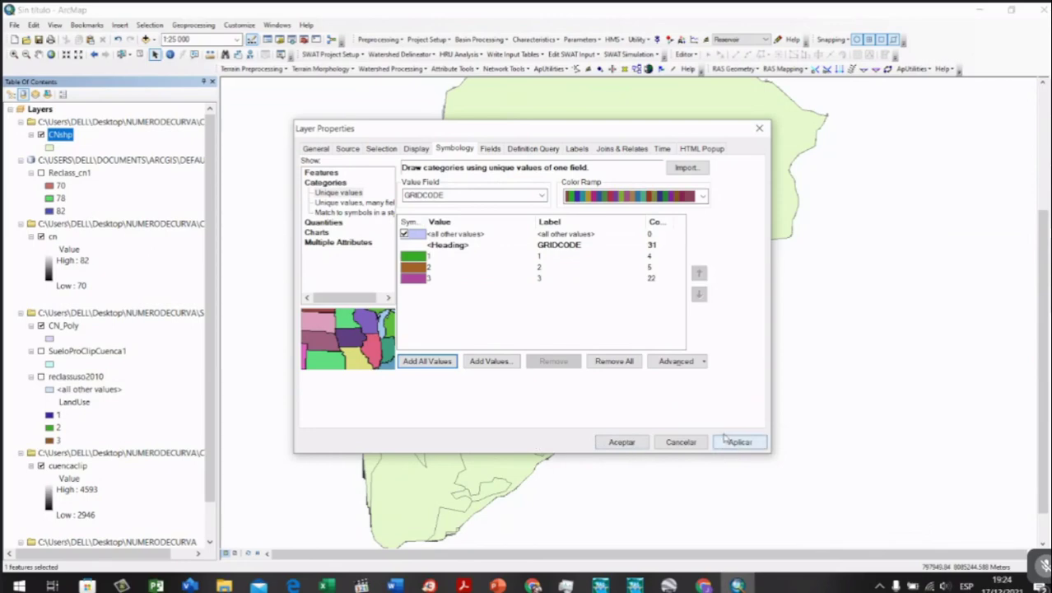
left_click(544, 256)
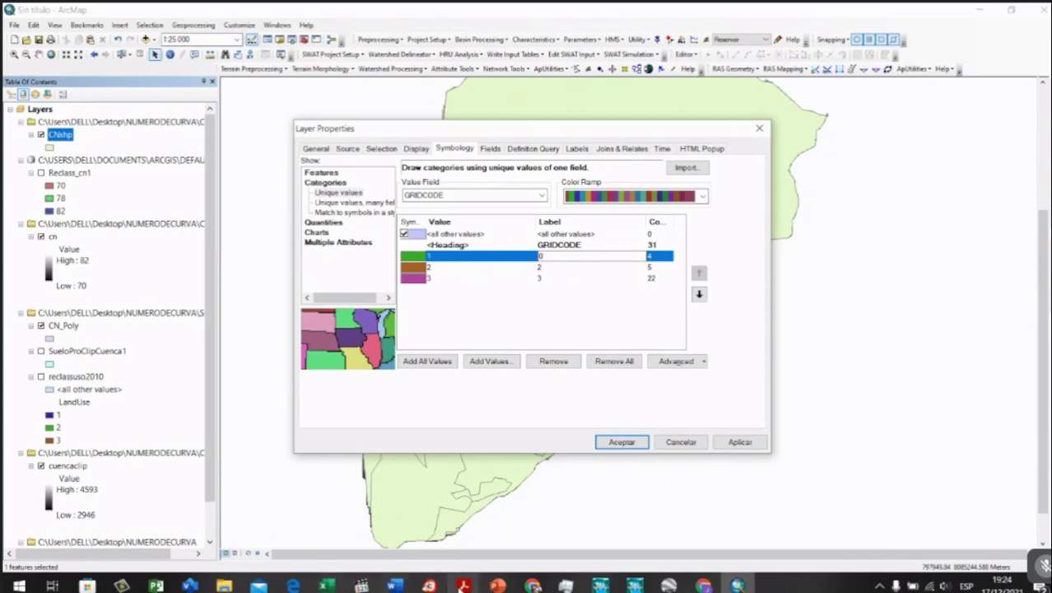
mouse_move(464, 586)
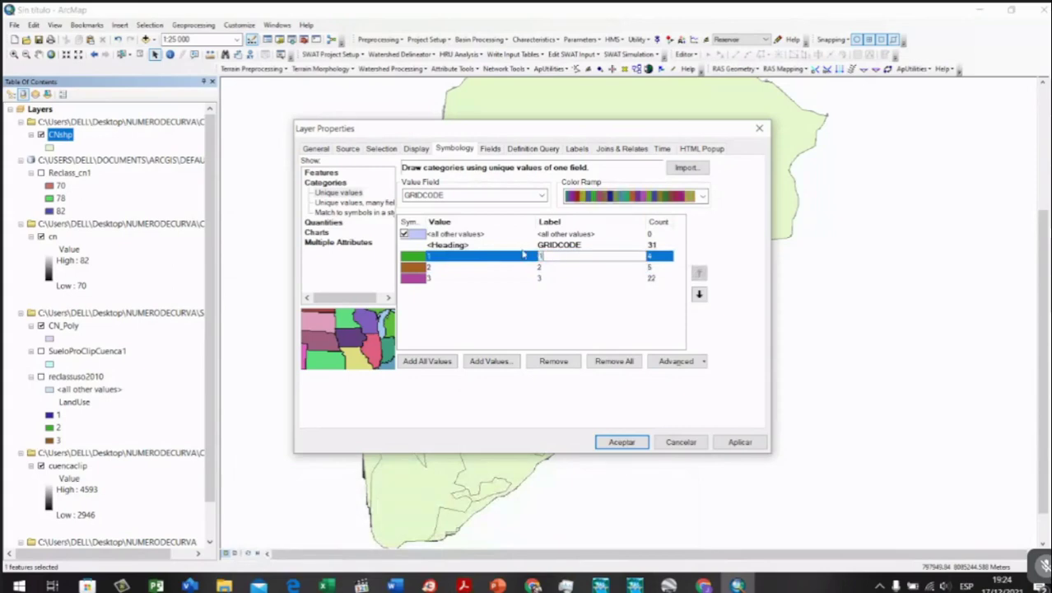
left_click(427, 362)
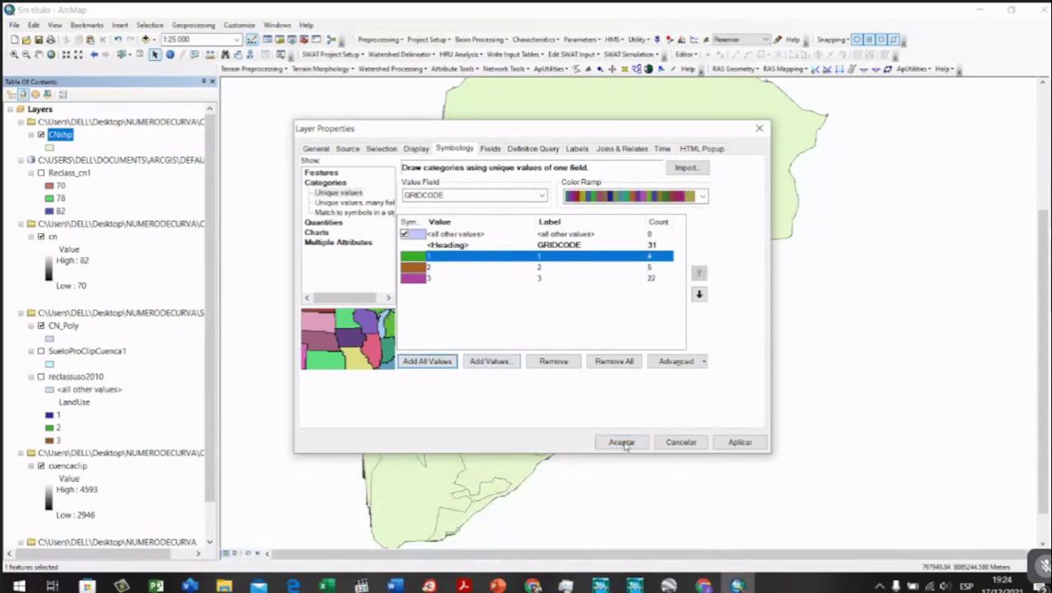
left_click(739, 443)
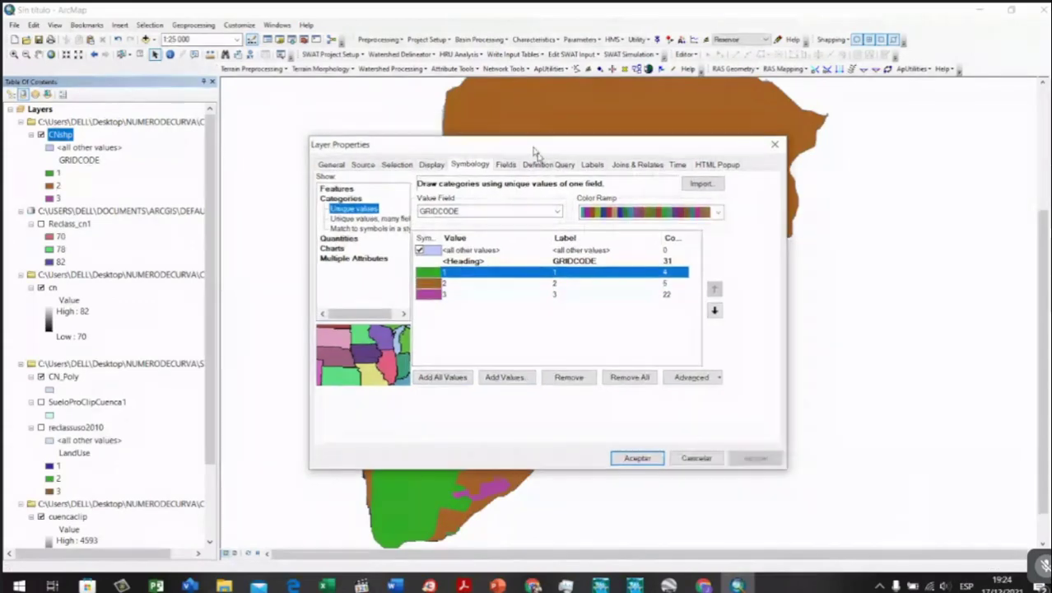
Step: Uncover the symbolized map, consult the highlighted curve number rows in CN.pdf, and switch back to ArcMap
left_click_drag(494, 129, 640, 288)
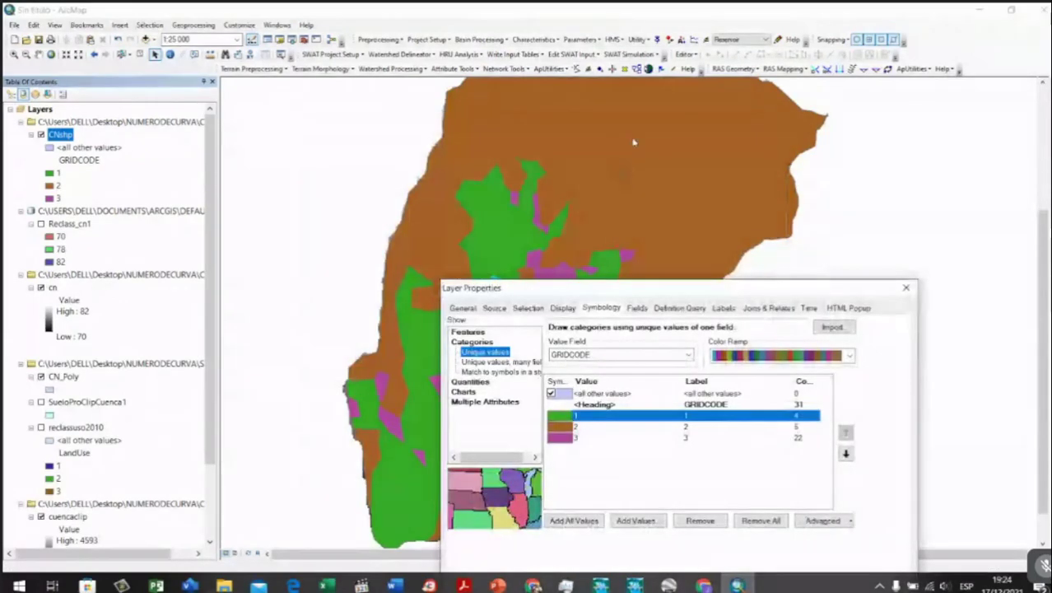
left_click(704, 417)
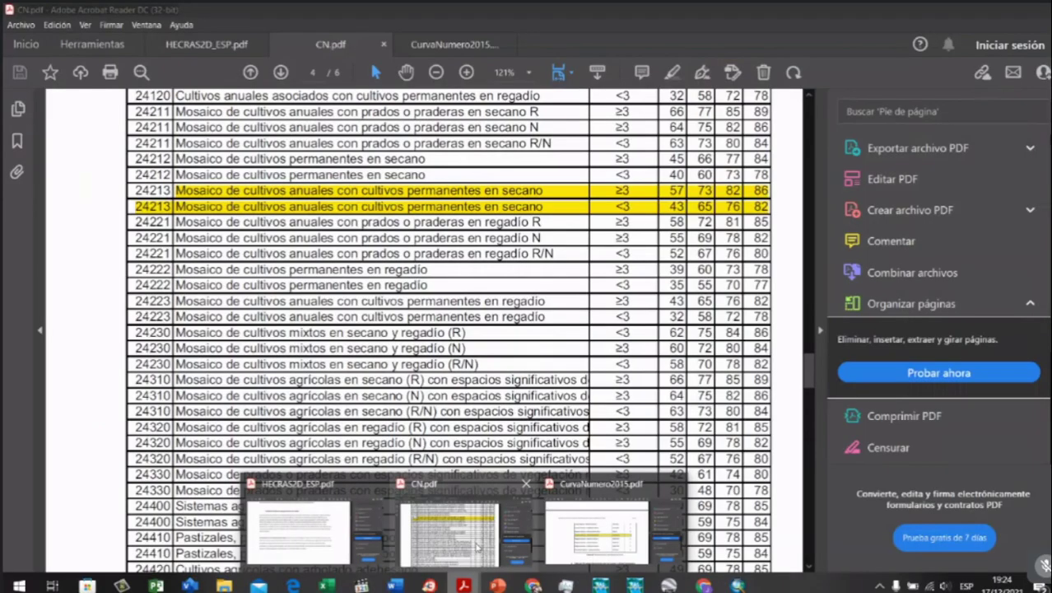
left_click(477, 547)
scroll(401, 327, "down", 10)
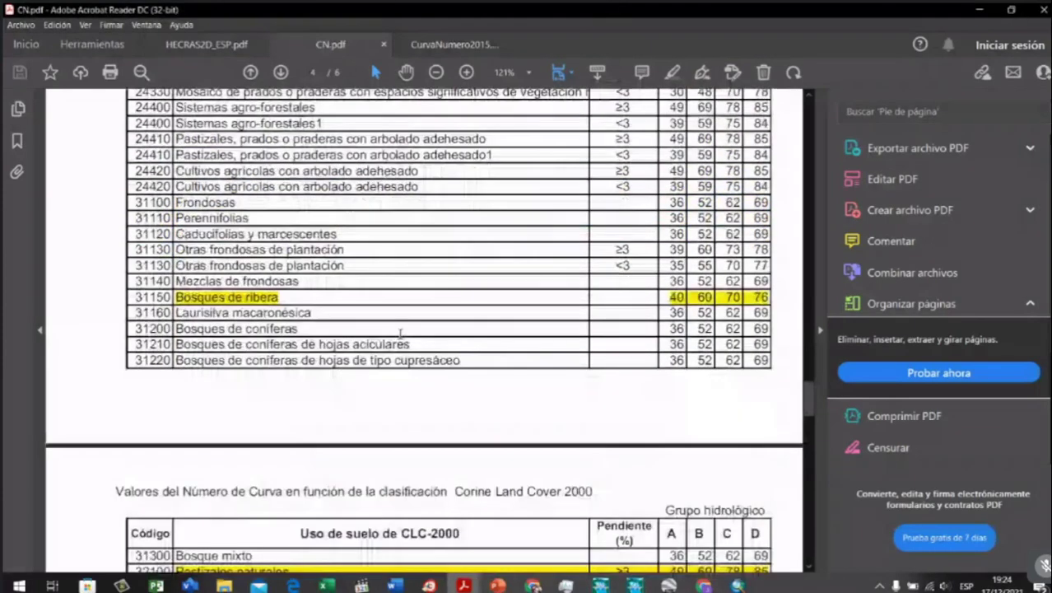
key("alt+Tab")
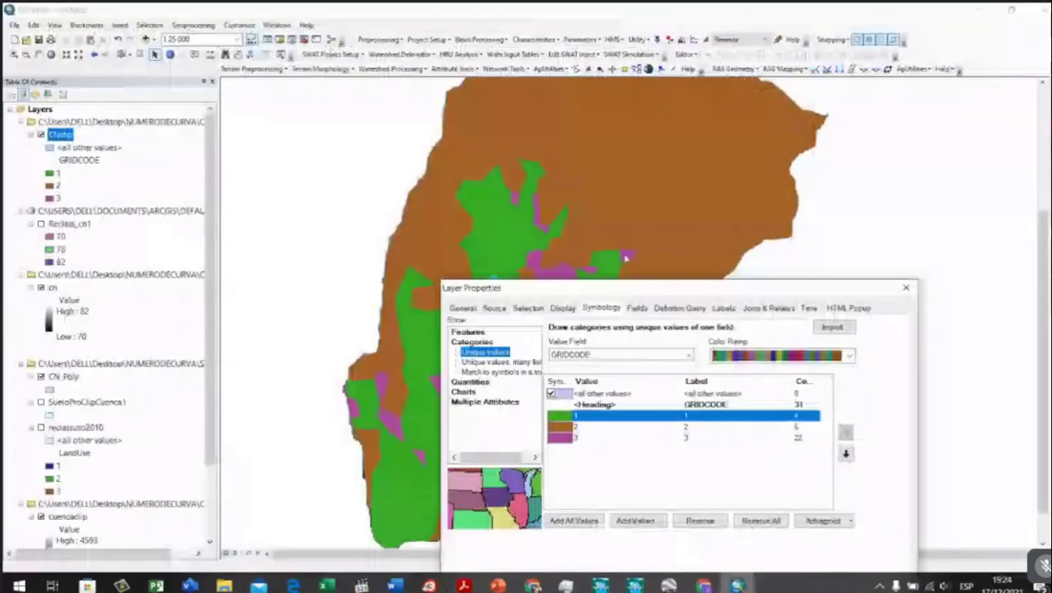
Step: Label GRIDCODE class 1 as 70, class 2 as 8 and class 3 as 82, and apply the labels
left_click(704, 420)
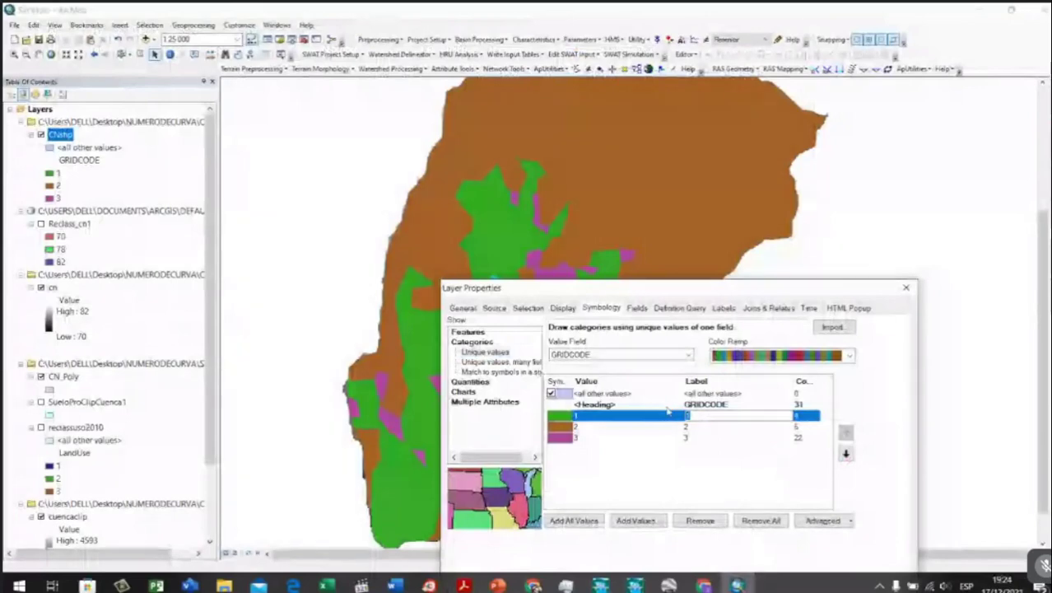
type("78")
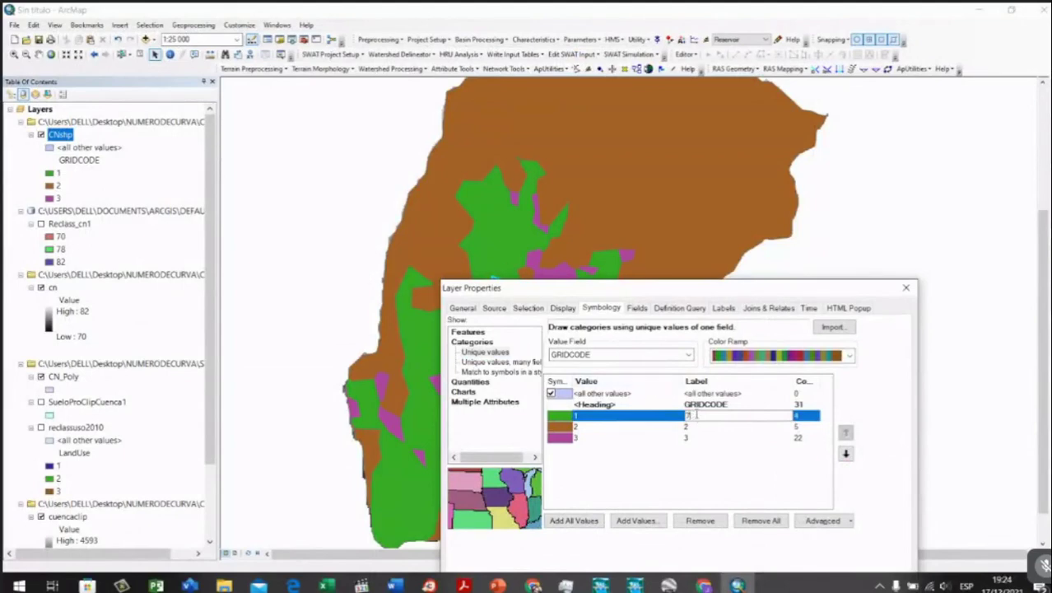
left_click(737, 427)
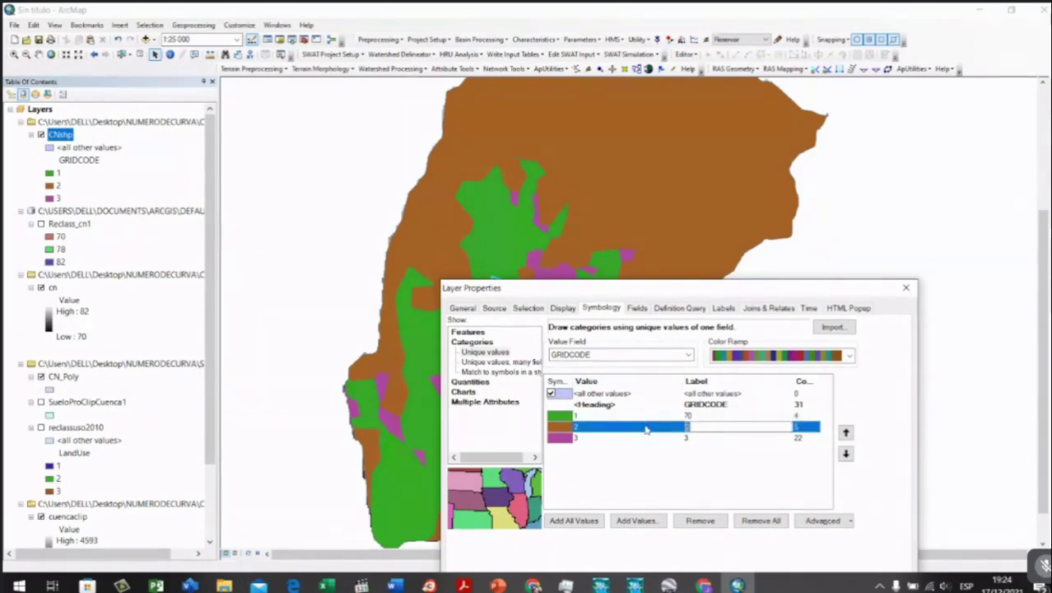
type("8")
left_click(693, 437)
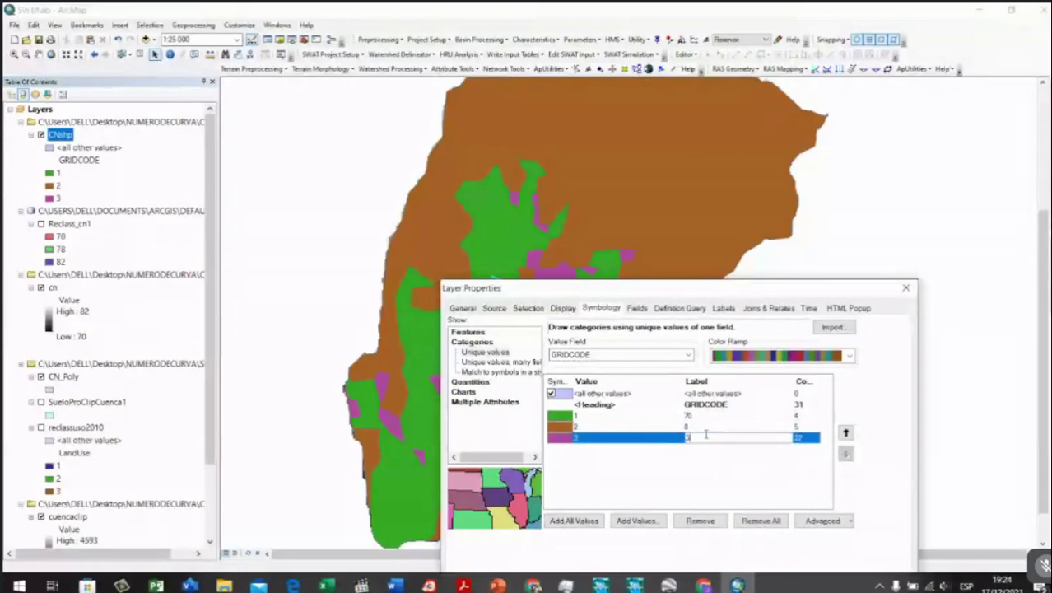
type("82")
left_click_drag(634, 293, 456, 158)
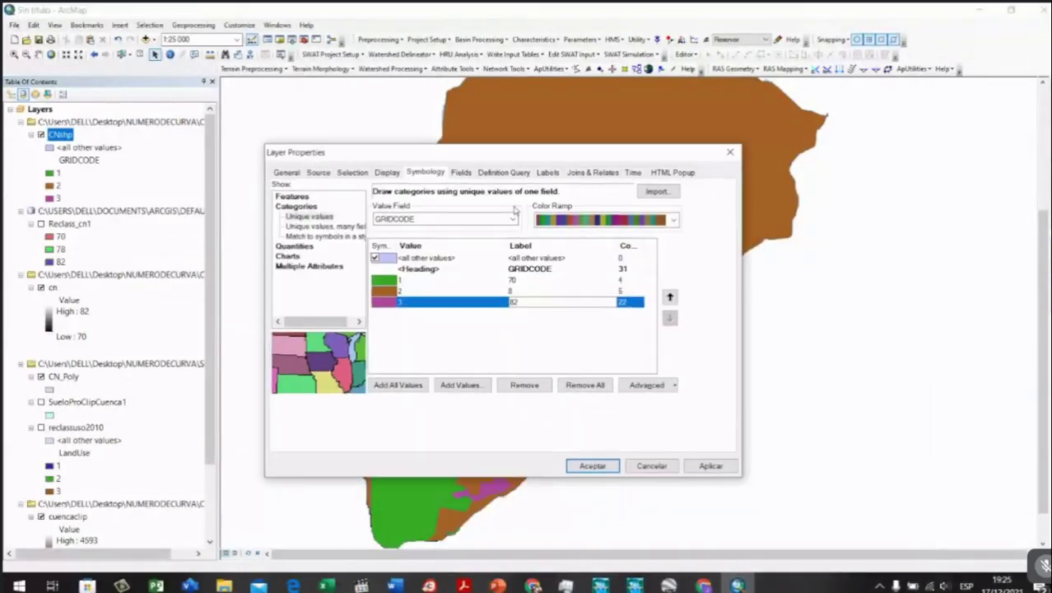
left_click(710, 466)
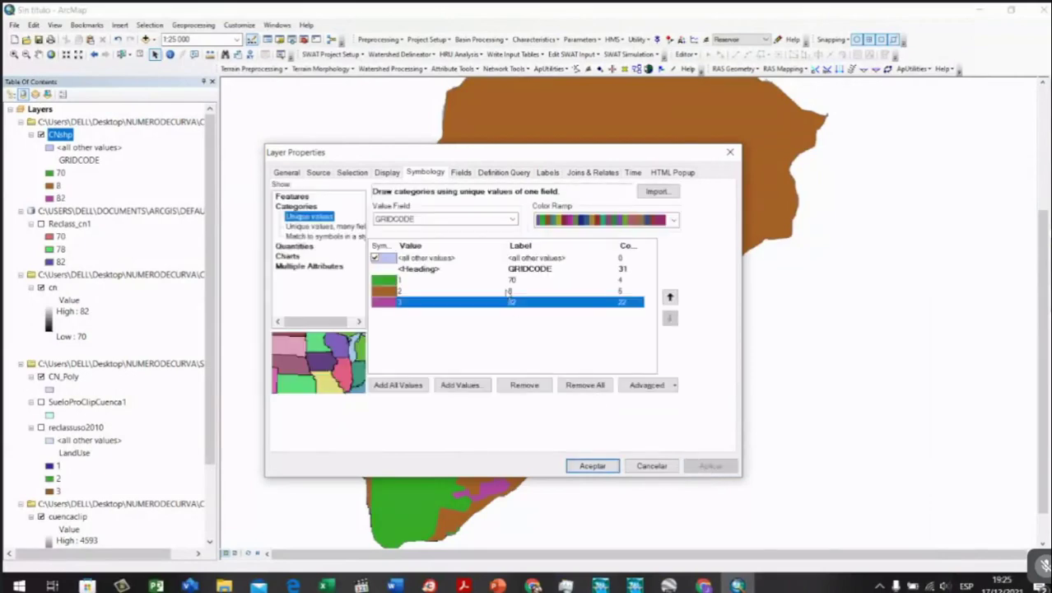
Step: Correct the label of GRIDCODE class 2 to 78, apply it and accept the layer properties
left_click(520, 291)
left_click(520, 291)
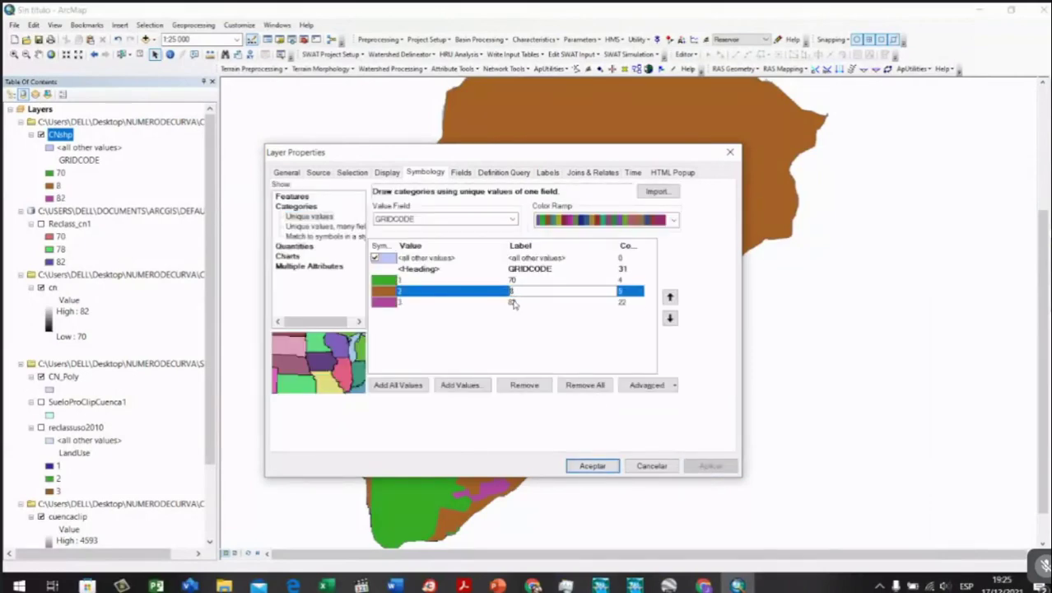
left_click(552, 317)
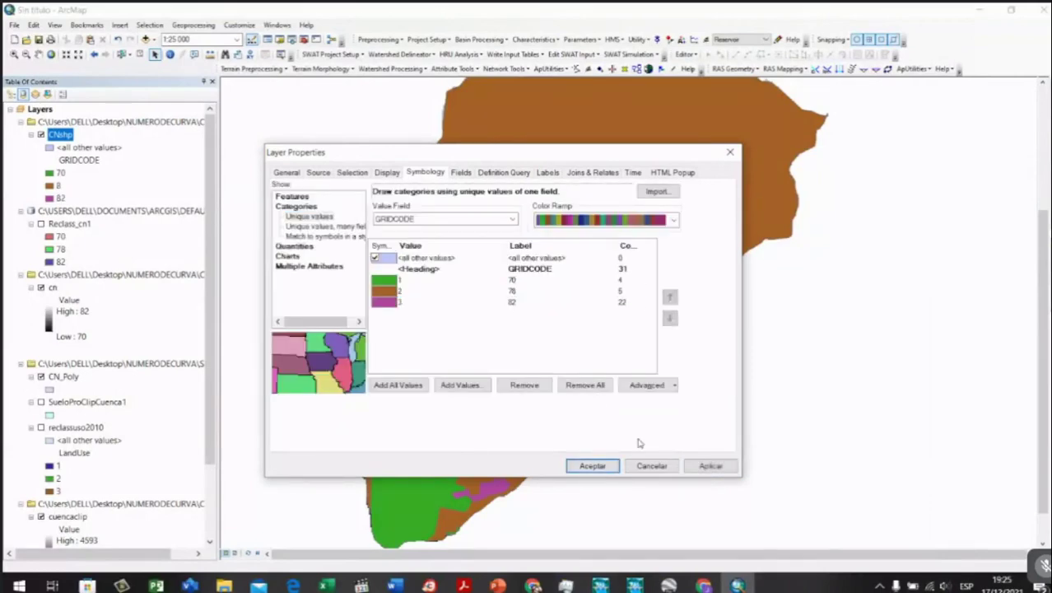
left_click(709, 466)
left_click(592, 465)
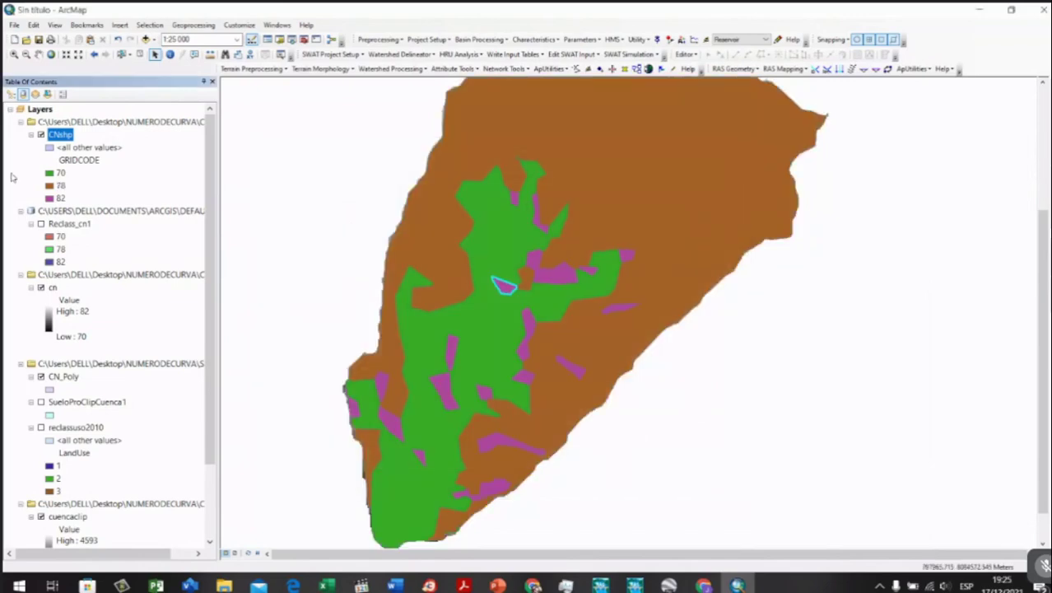
Step: Open the CNshp attribute table to check its GRIDCODE column against the new labels, and close it
right_click(65, 140)
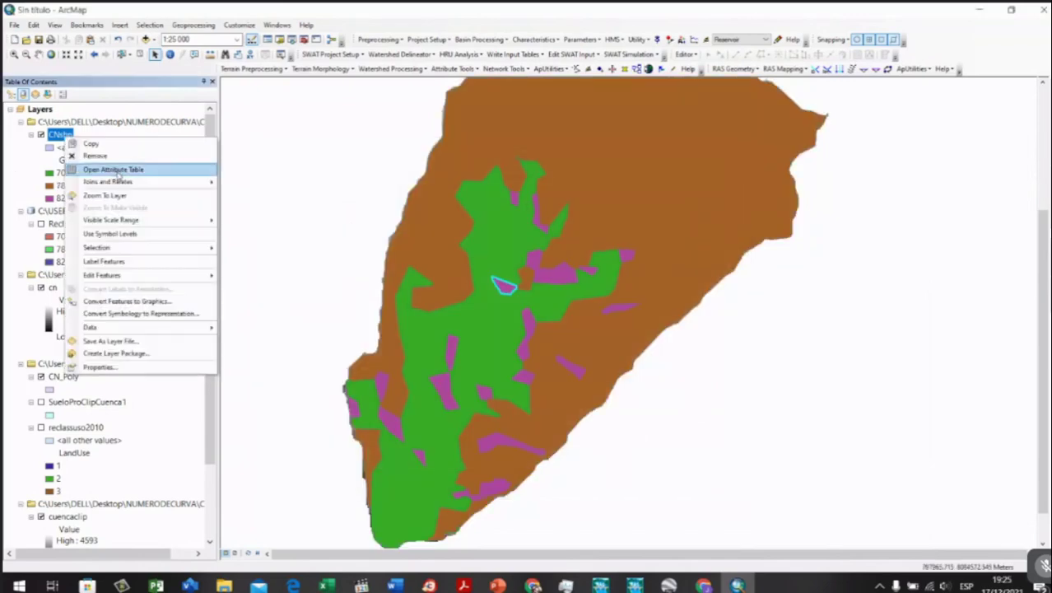
left_click(118, 169)
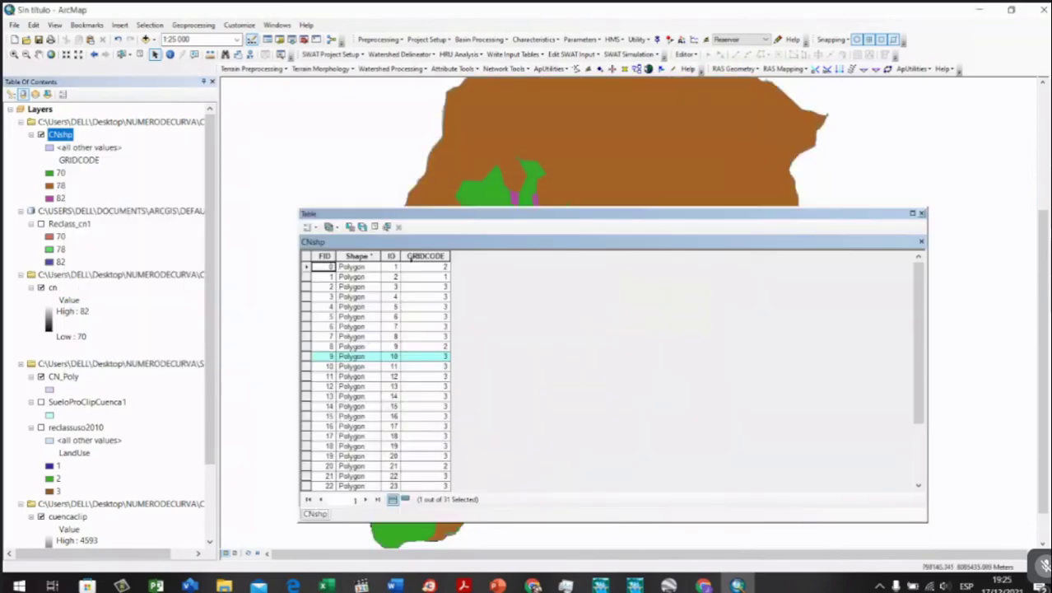
left_click(922, 214)
Step: Clear the polygon selection and show the whole basin at a map scale of 1:40 000
scroll(688, 370, "down", 2)
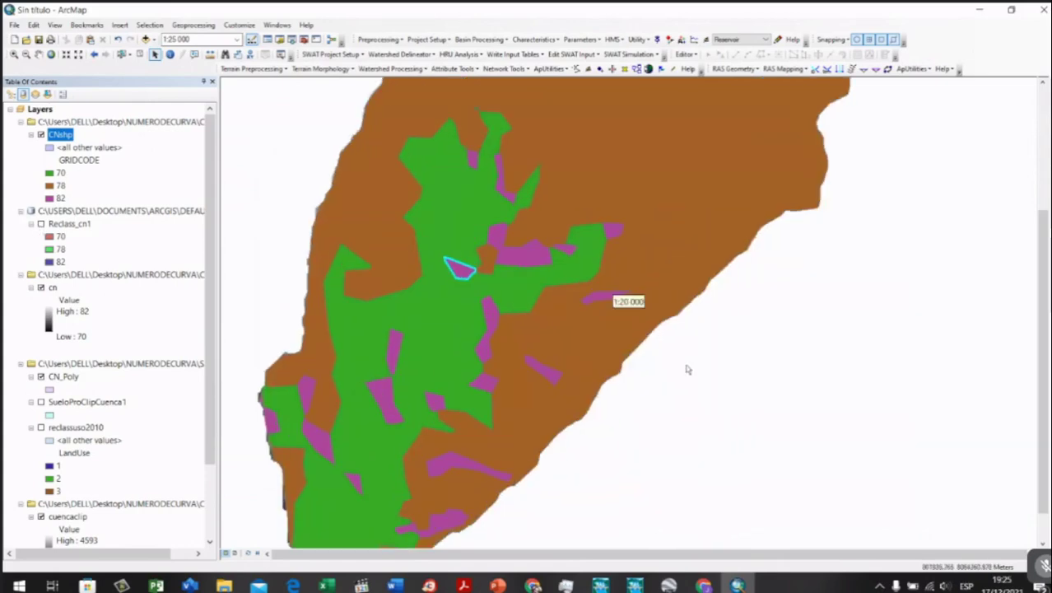
scroll(688, 370, "up", 2)
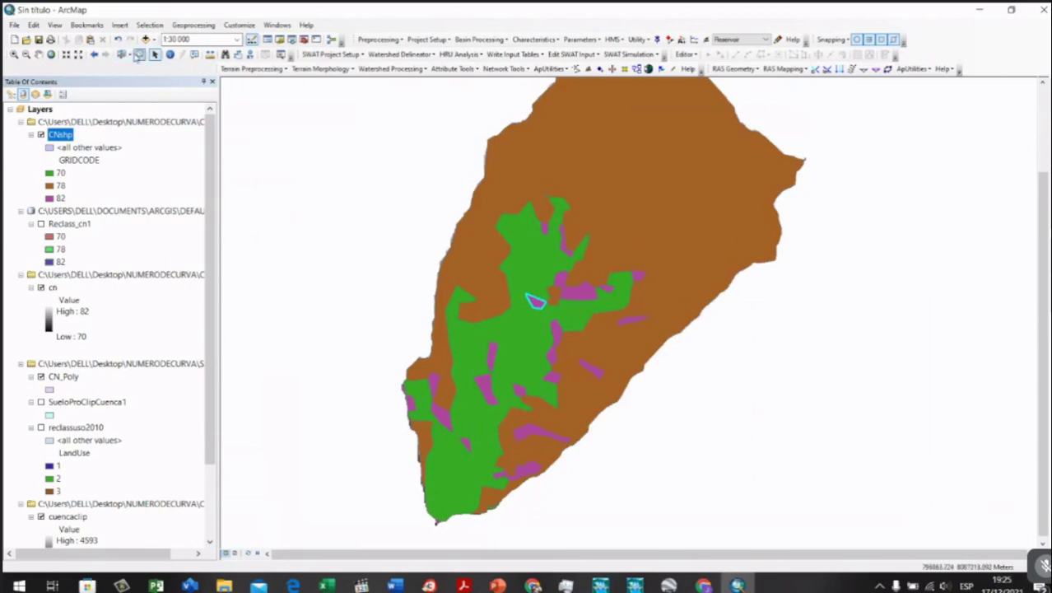
scroll(490, 311, "down", 1)
scroll(490, 311, "up", 1)
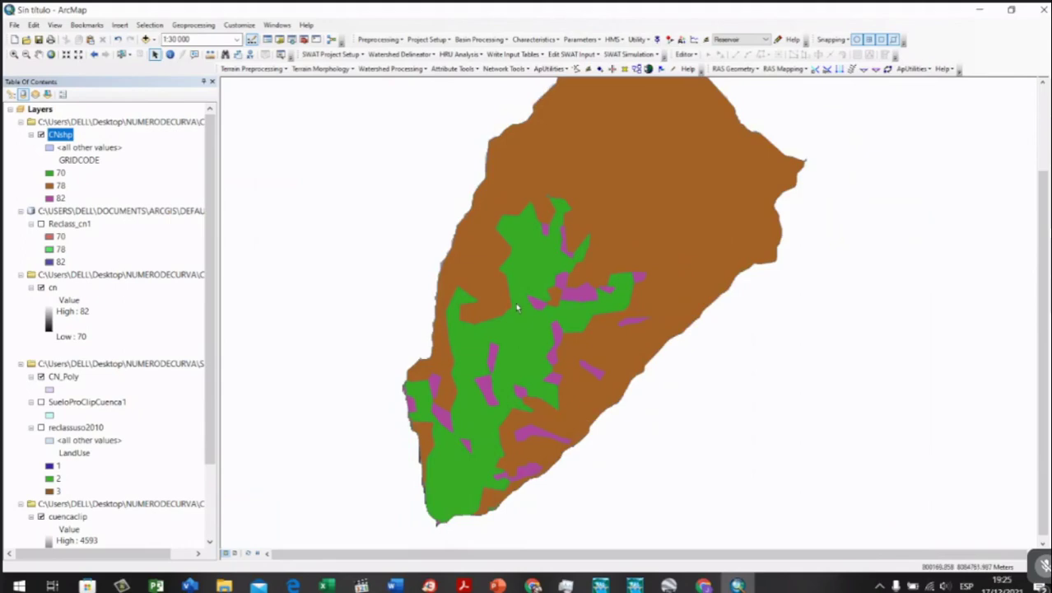
scroll(514, 345, "down", 2)
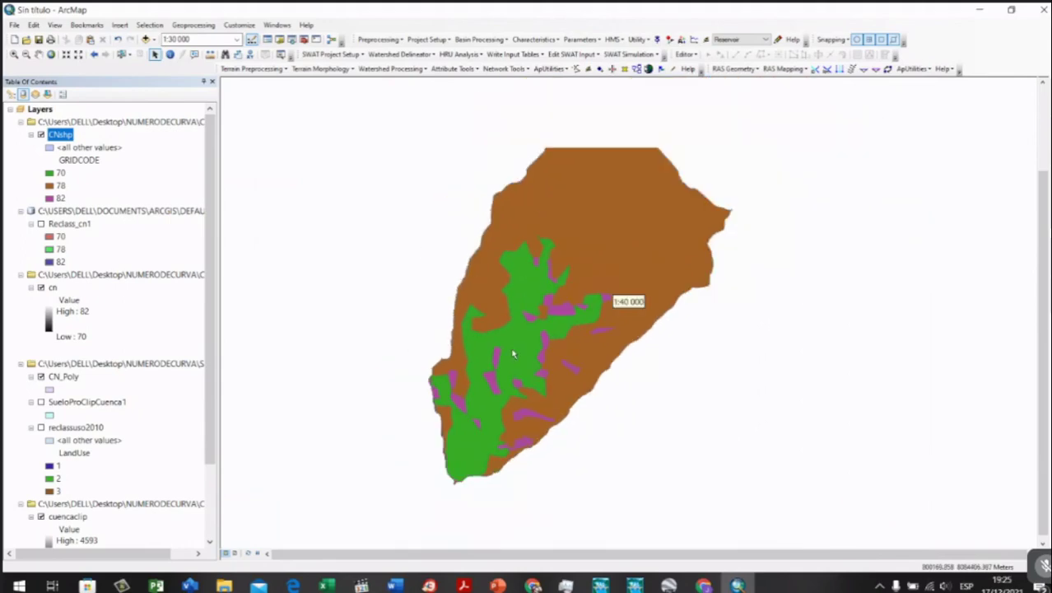
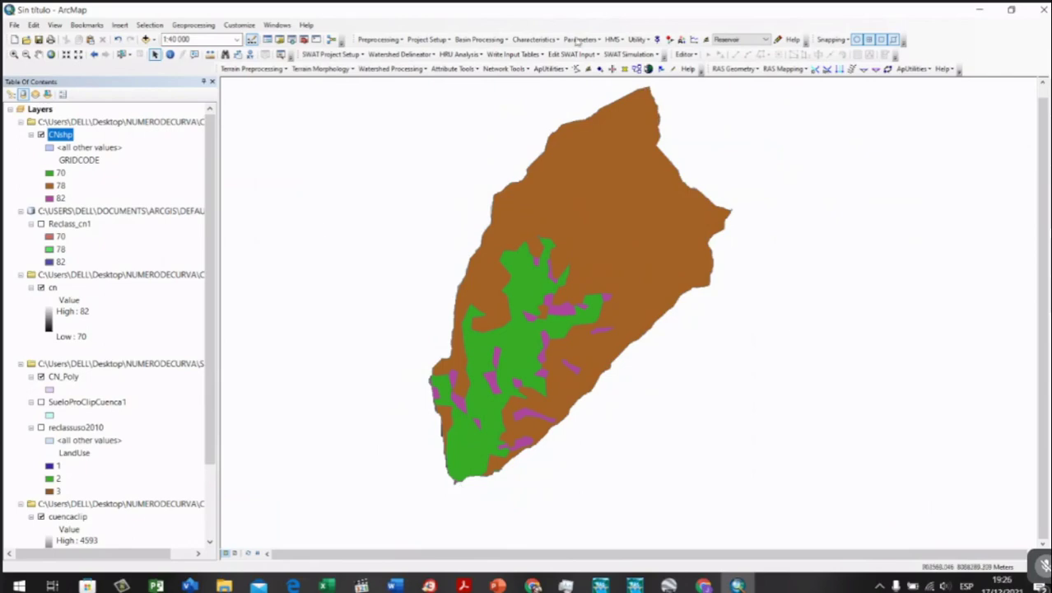
Step: Review the records in the CNshp attribute table and add a Double field named Superficie
right_click(60, 136)
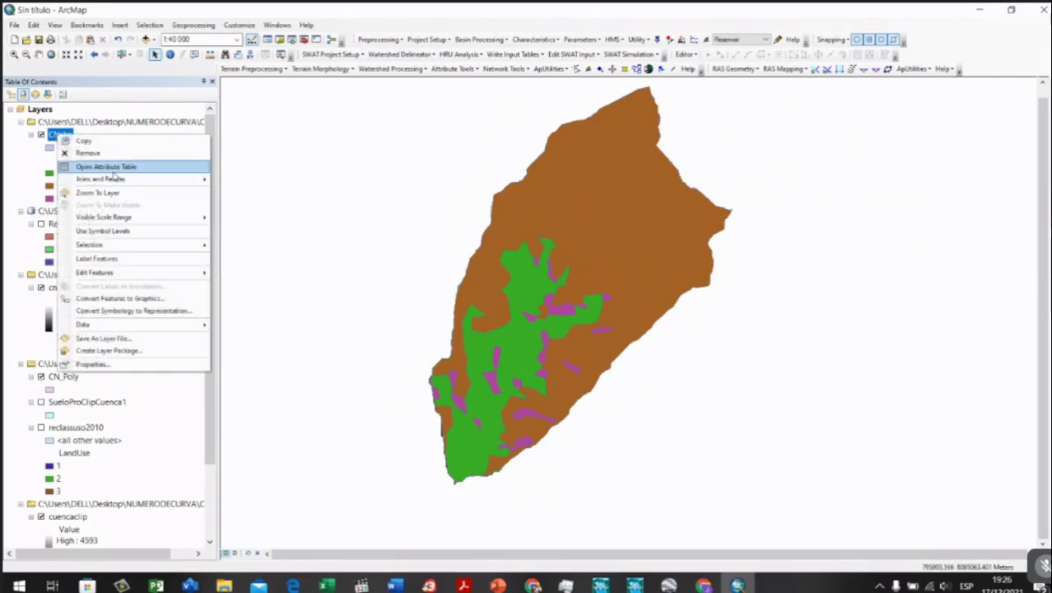
left_click(112, 167)
scroll(426, 302, "down", 3)
scroll(426, 305, "up", 3)
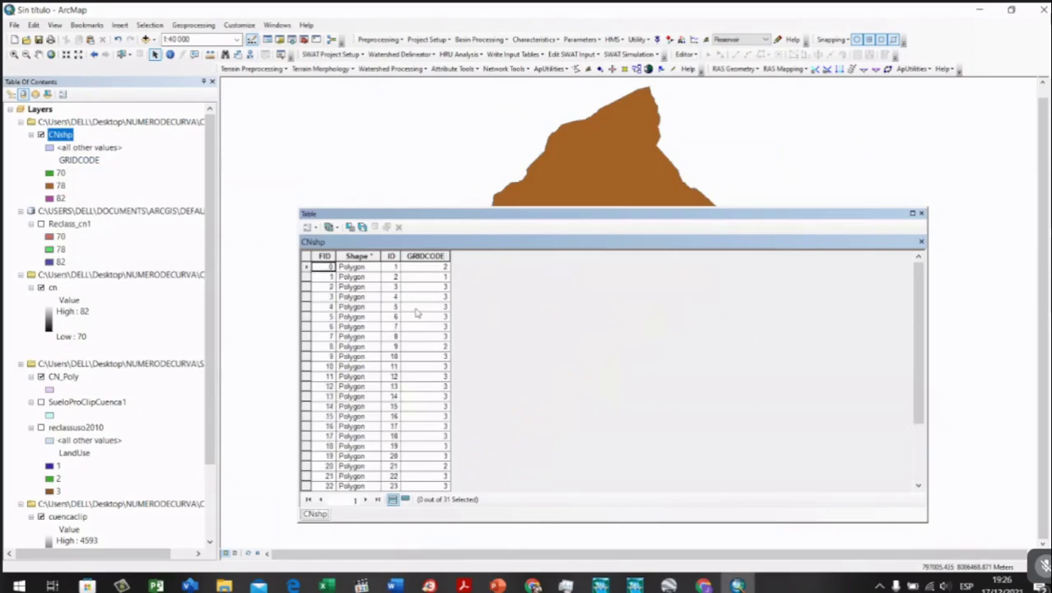
scroll(427, 308, "down", 3)
scroll(428, 319, "up", 3)
left_click(309, 227)
left_click(346, 304)
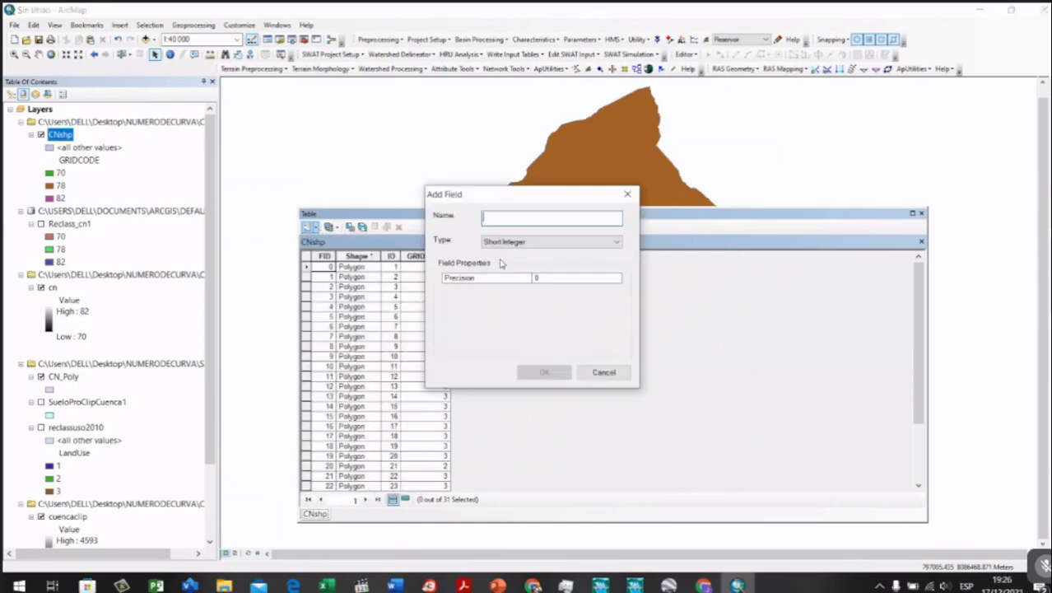
left_click_drag(494, 194, 593, 198)
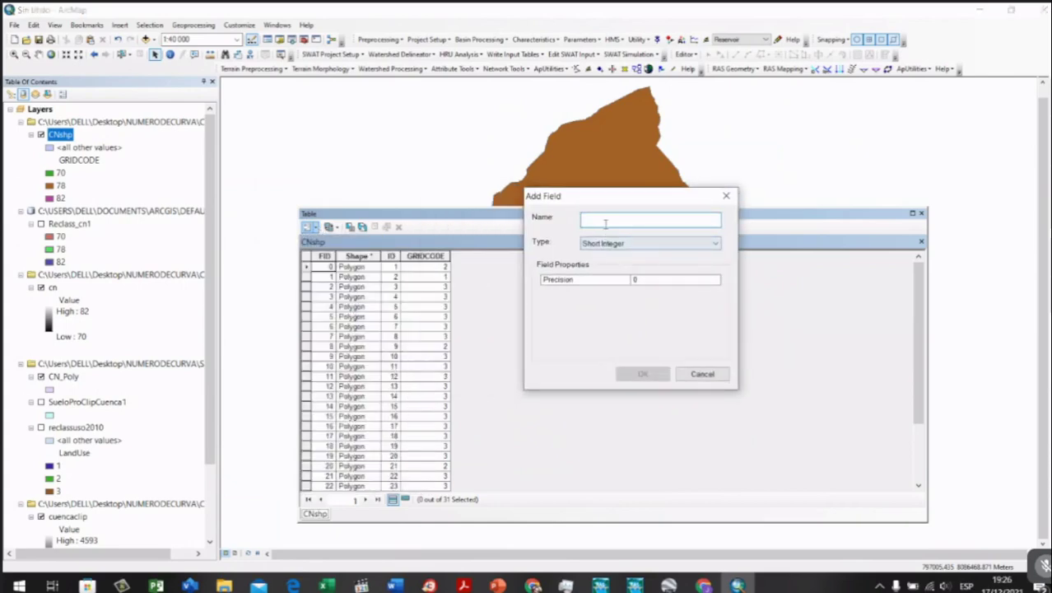
type("Superficie")
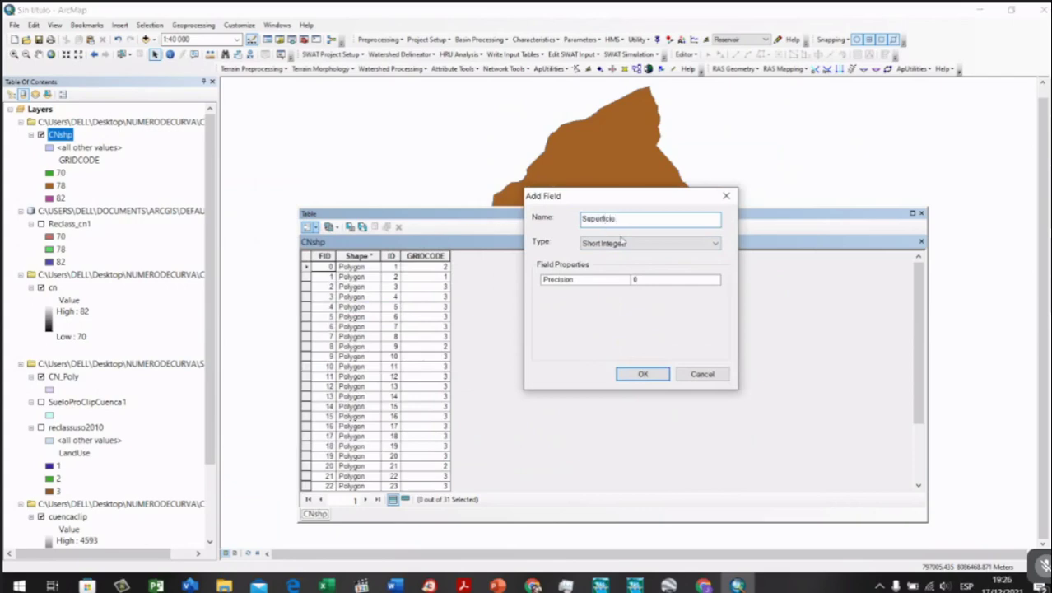
left_click(623, 242)
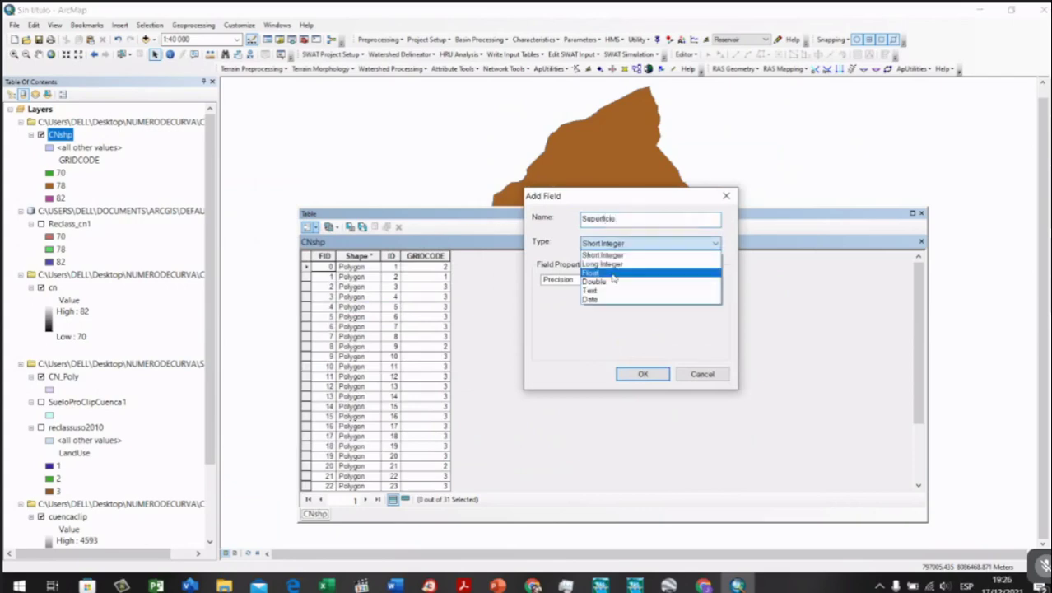
left_click(609, 284)
left_click(642, 374)
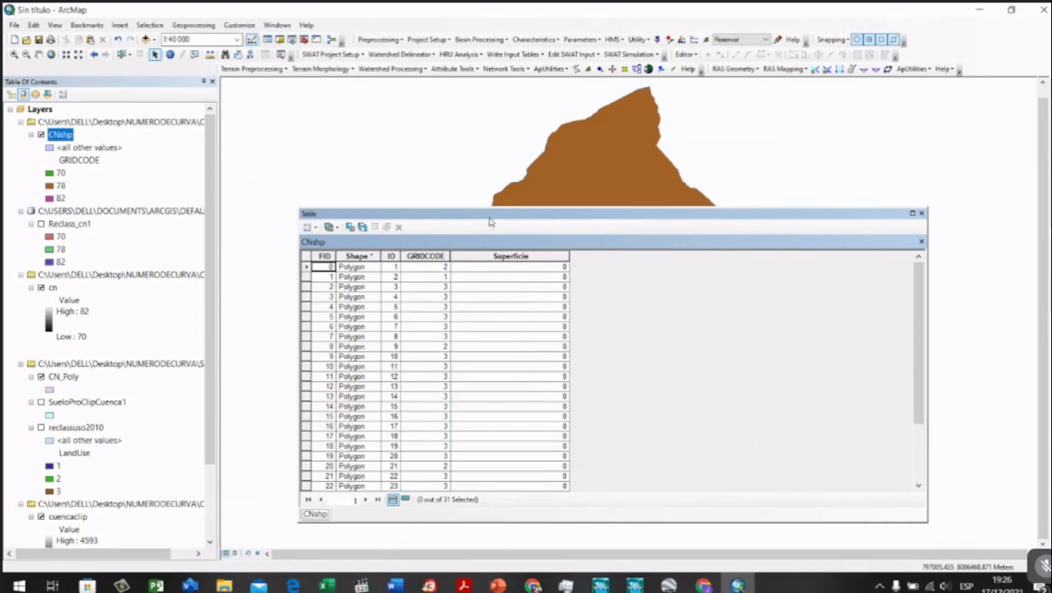
Step: Calculate the area of every CNshp polygon in square kilometers into the Superficie field, using the data source's coordinate system
left_click_drag(489, 220, 570, 132)
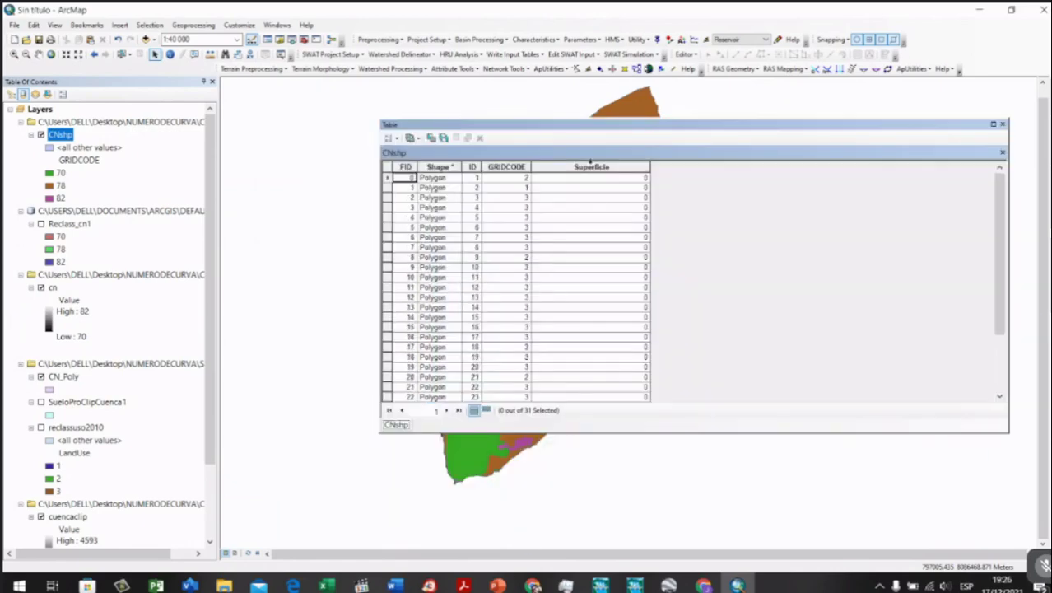
left_click(590, 164)
right_click(589, 167)
left_click(642, 250)
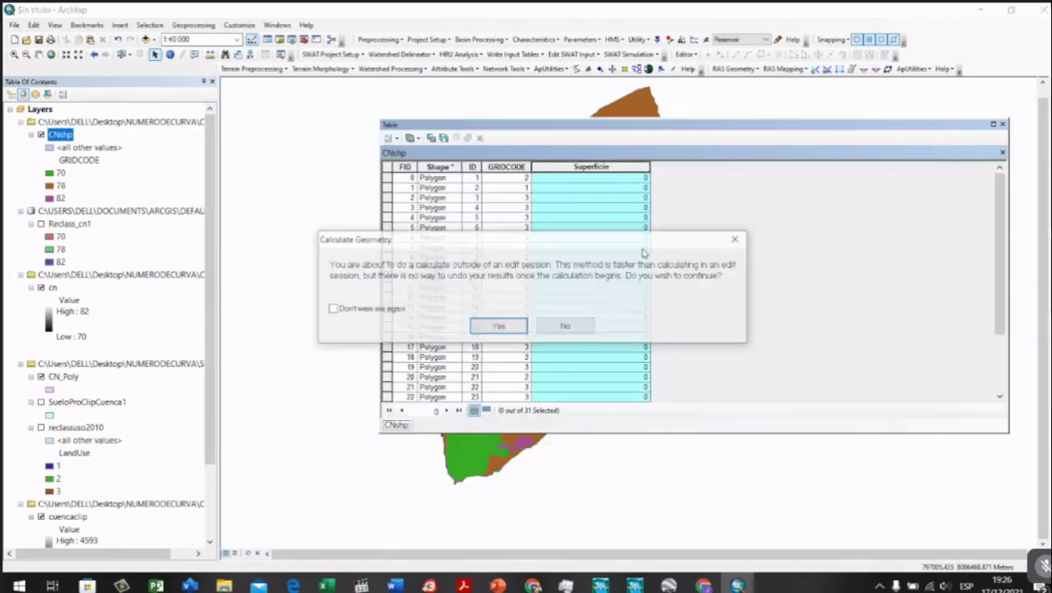
left_click(498, 326)
left_click(494, 218)
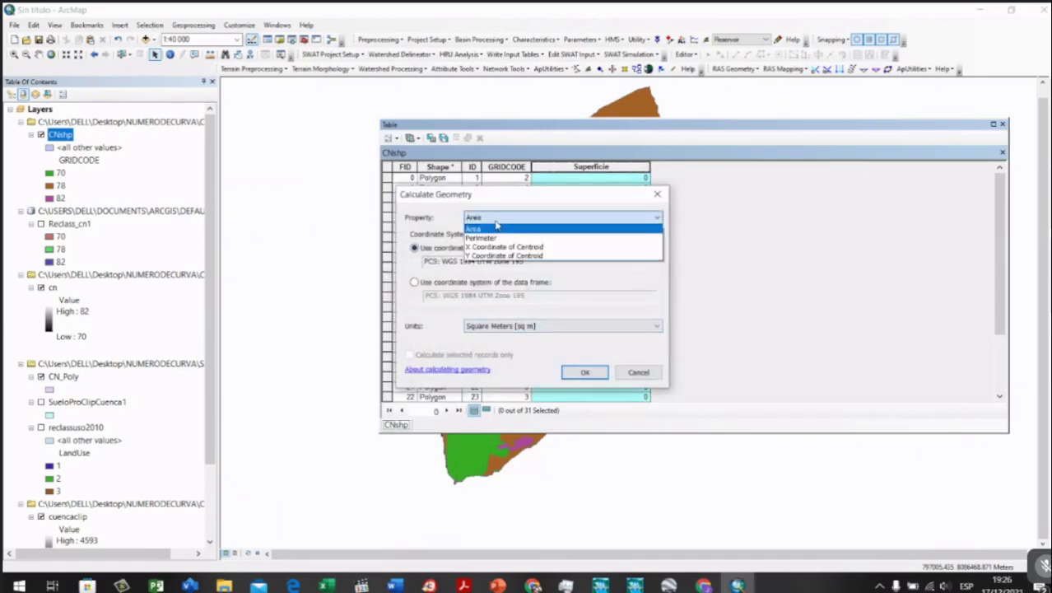
left_click(496, 228)
left_click(560, 326)
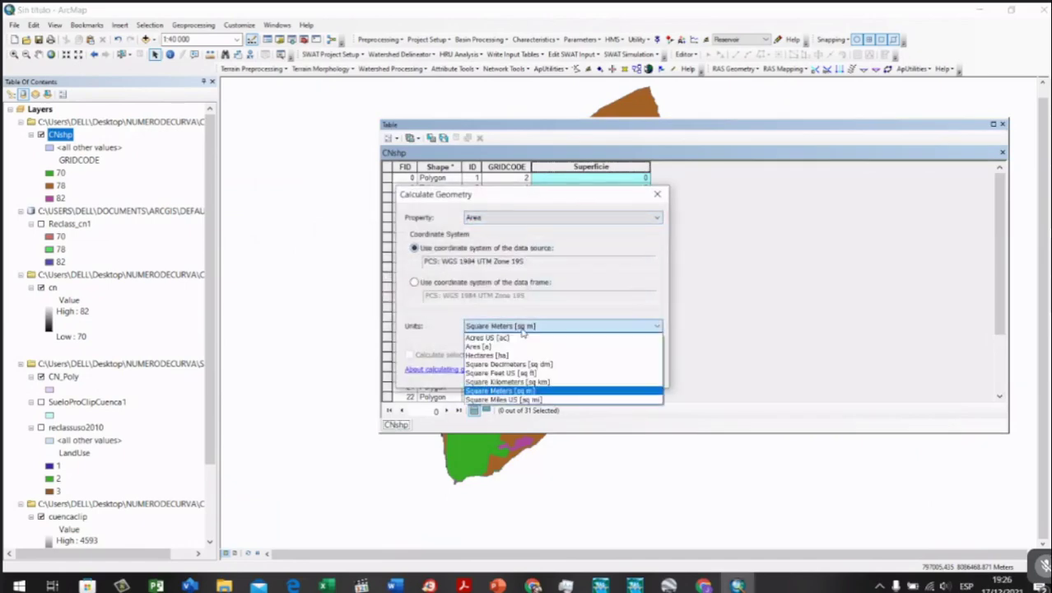
left_click(548, 382)
left_click(586, 372)
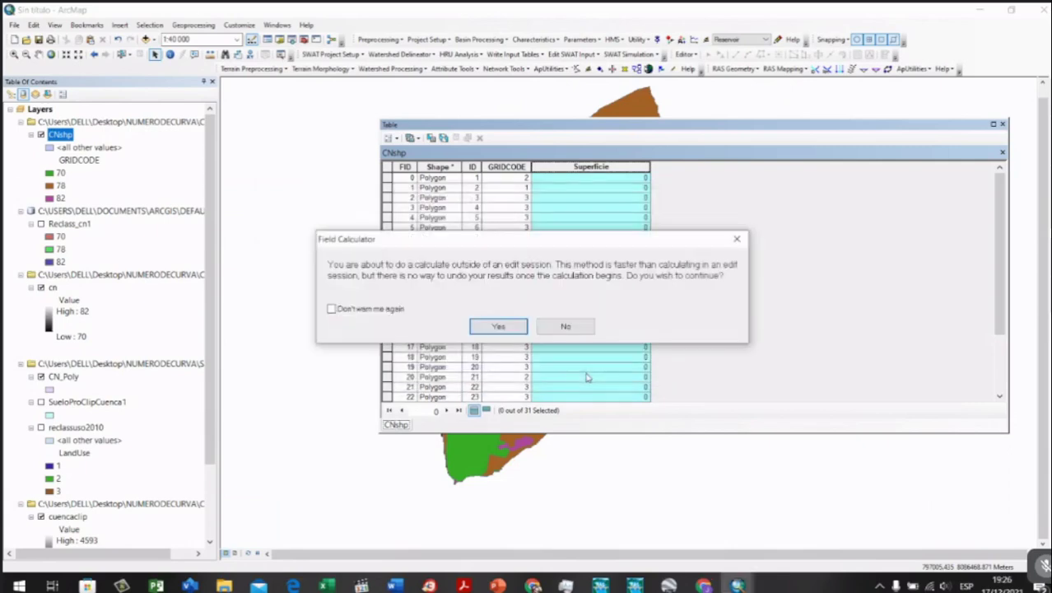
left_click(498, 326)
Step: Review the calculated areas in the Superficie column of the CNshp attribute table
scroll(660, 260, "down", 3)
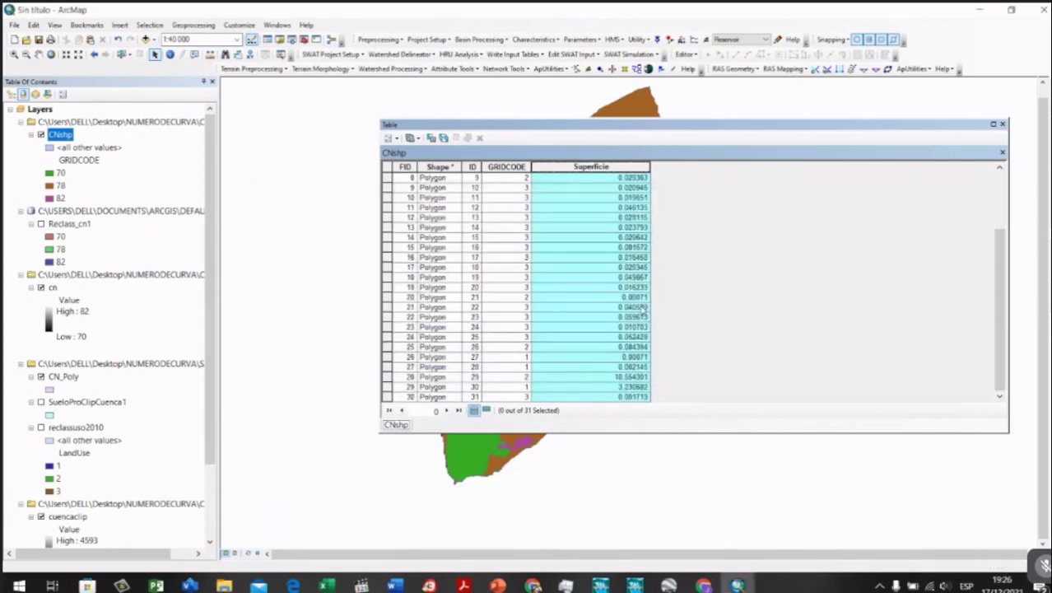
scroll(634, 297, "up", 3)
scroll(627, 301, "down", 3)
scroll(610, 329, "up", 3)
scroll(618, 317, "down", 3)
scroll(614, 192, "up", 3)
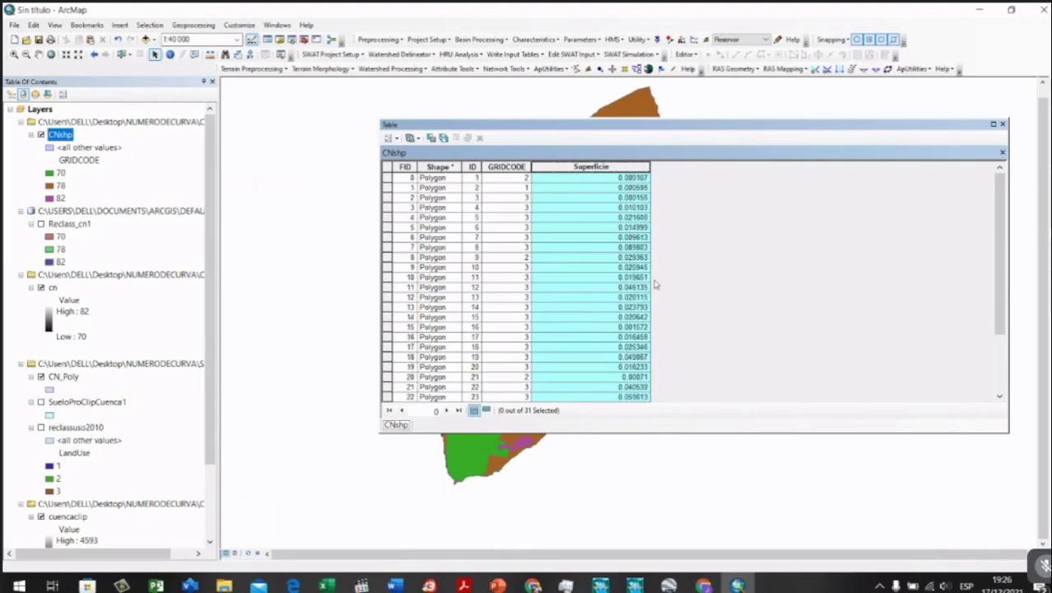
left_click_drag(770, 126, 700, 453)
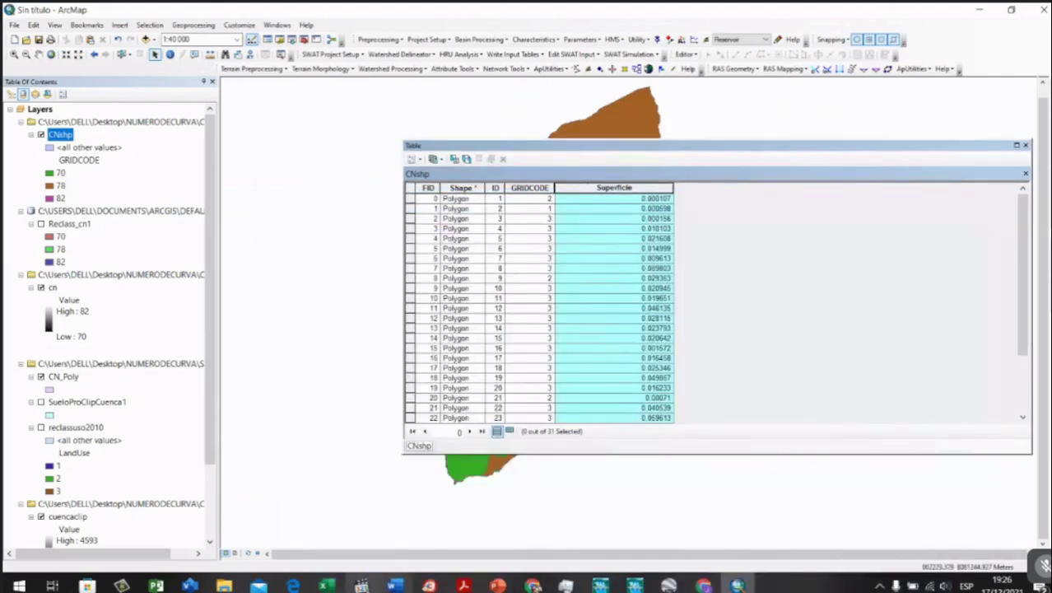
Step: Switch to the CALCULO CNC2010 workbook in Excel and examine its GRIDCODE and Superficie columns
left_click(326, 584)
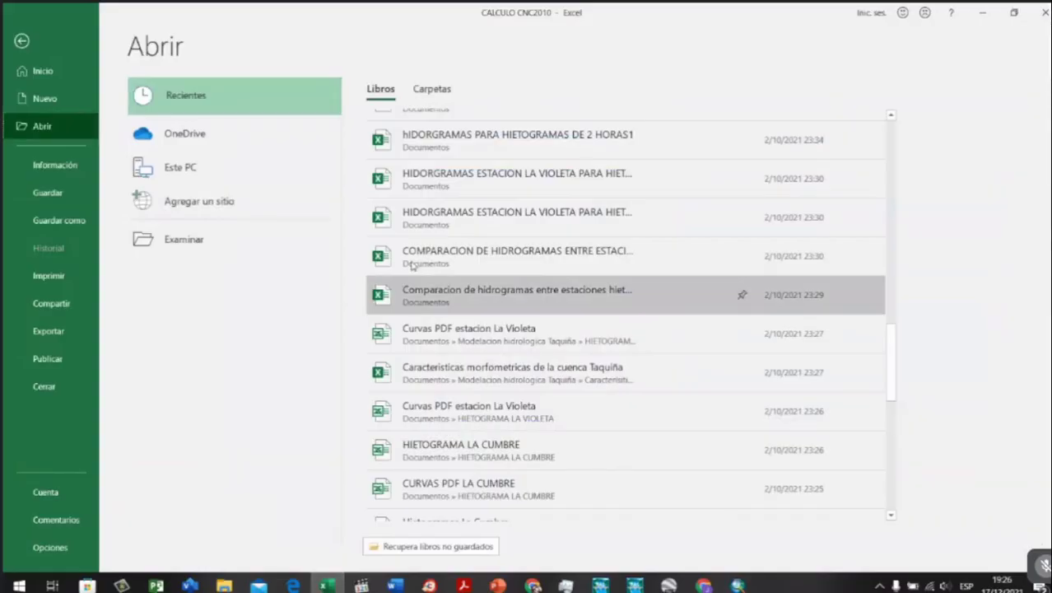
left_click(22, 41)
scroll(251, 272, "up", 5)
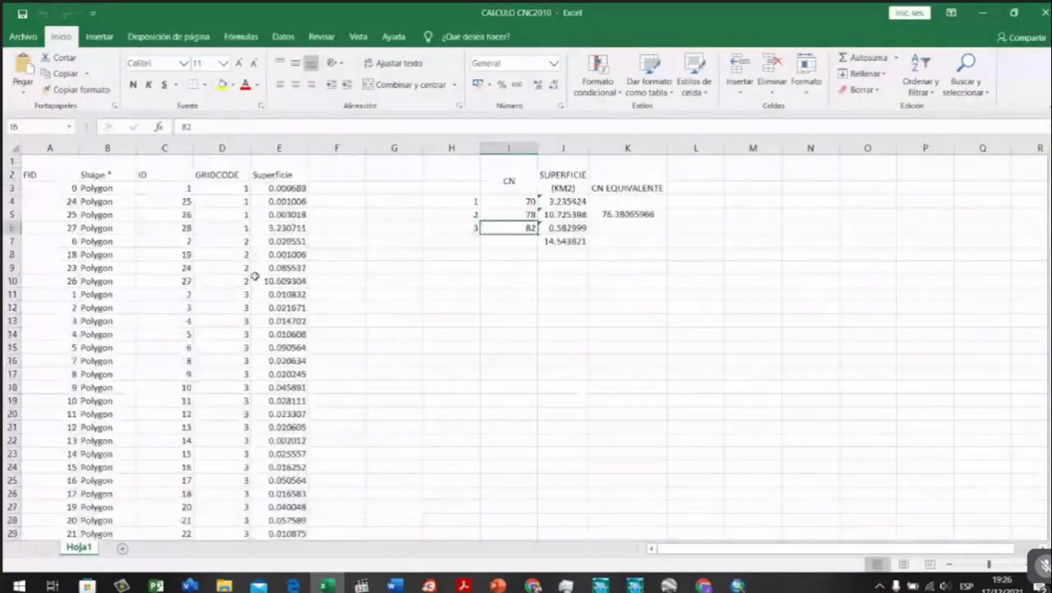
left_click(231, 201)
left_click(230, 240)
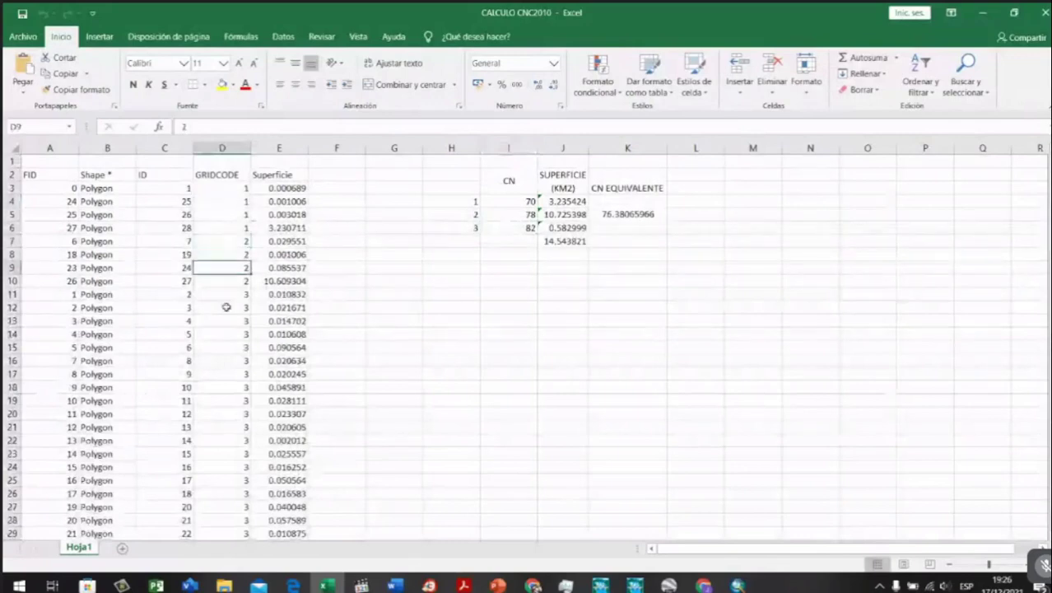
left_click(229, 307)
left_click(275, 201)
left_click_drag(280, 231, 280, 325)
left_click(415, 294)
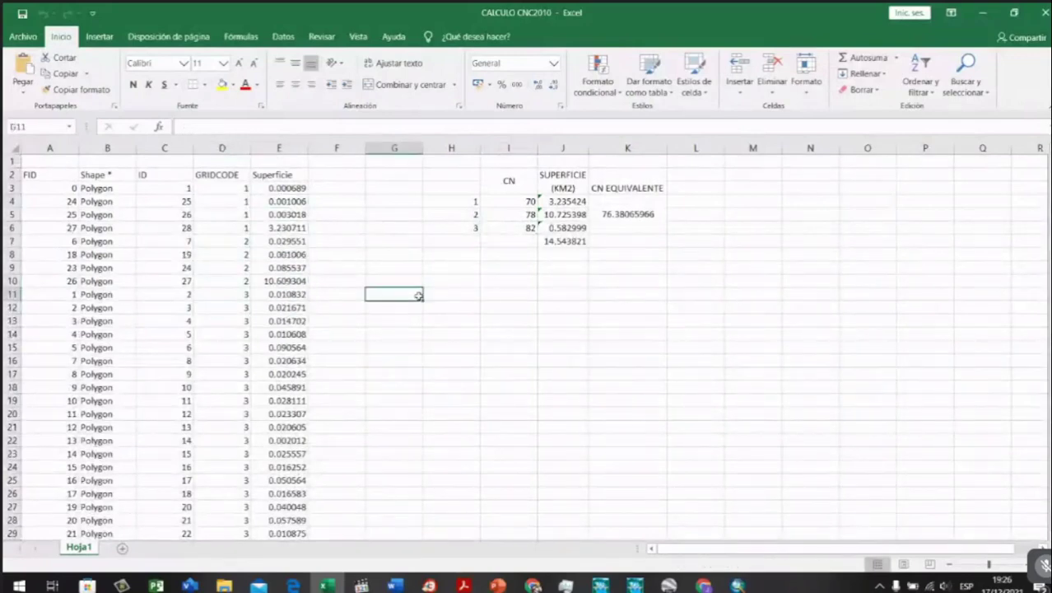
Step: Compare the workbook columns with the CNshp attribute table in ArcMap, and return to Excel
key("alt+Tab")
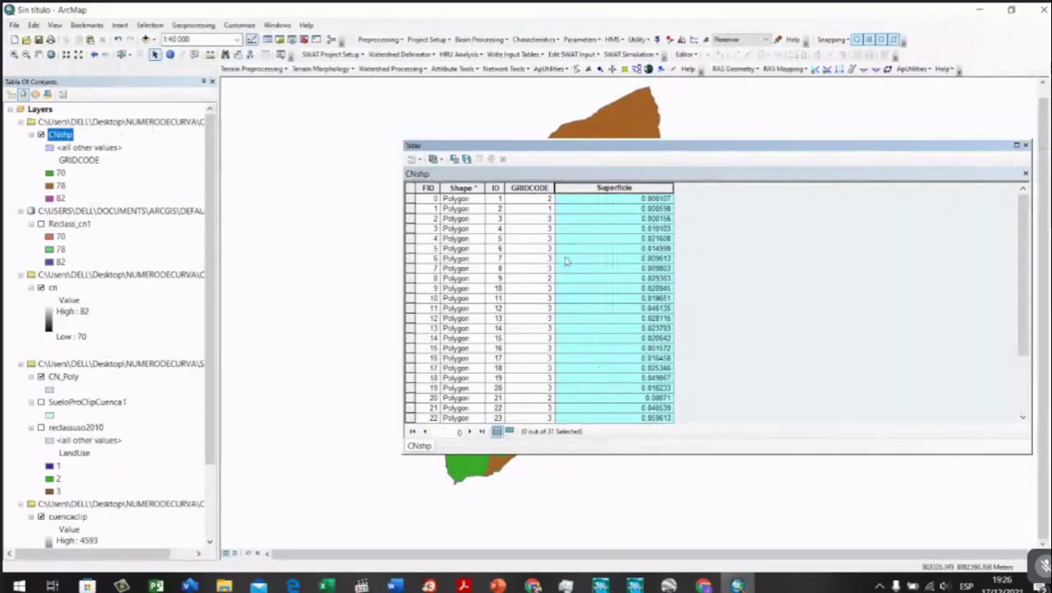
left_click(531, 208)
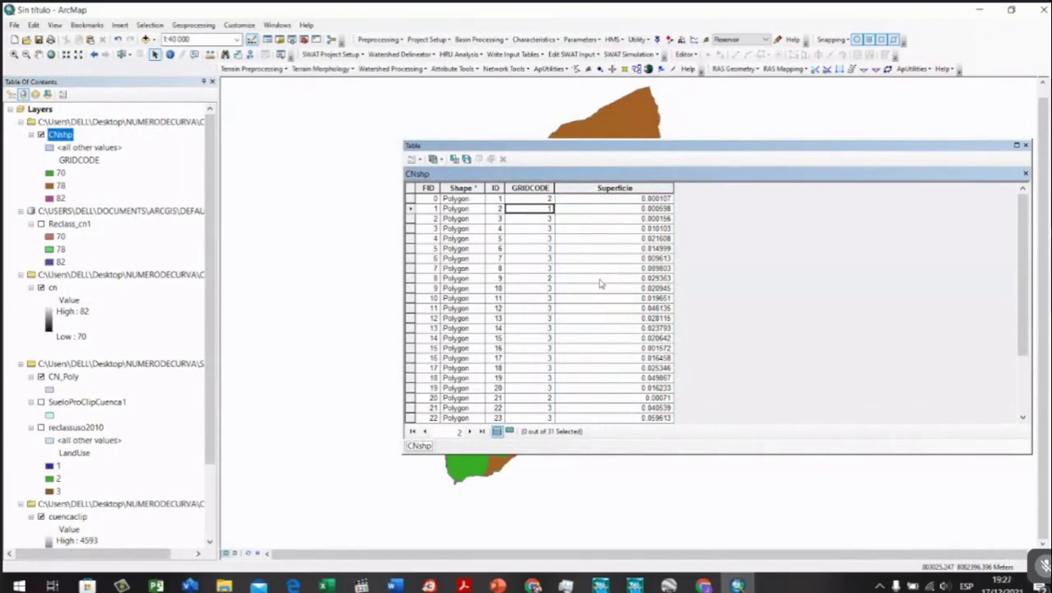
left_click(737, 583)
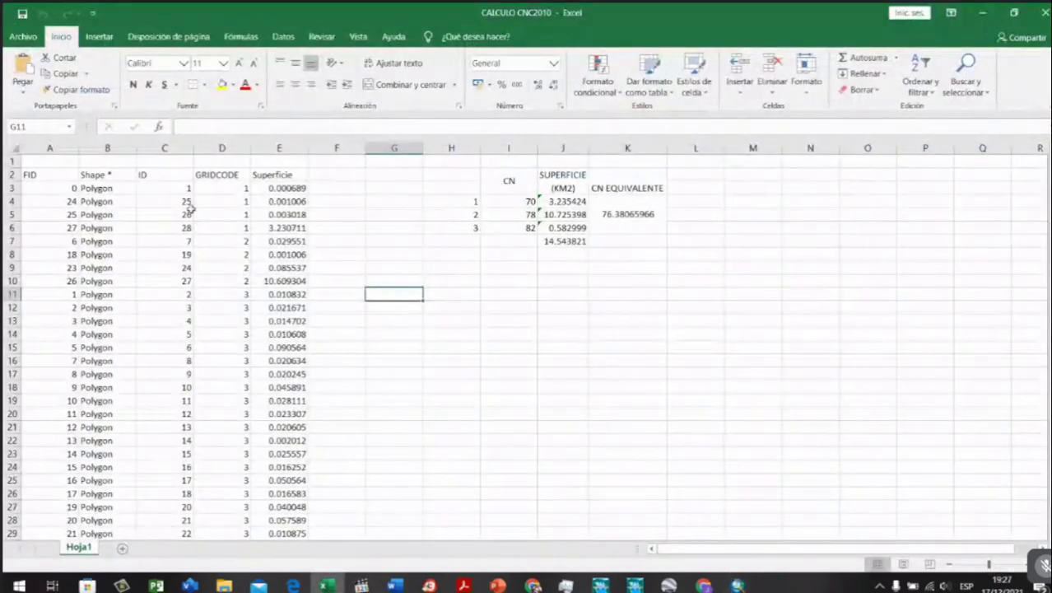
Step: Examine how the rows are grouped by GRIDCODE 1, 2 and 3 in the exported polygon list
left_click(228, 188)
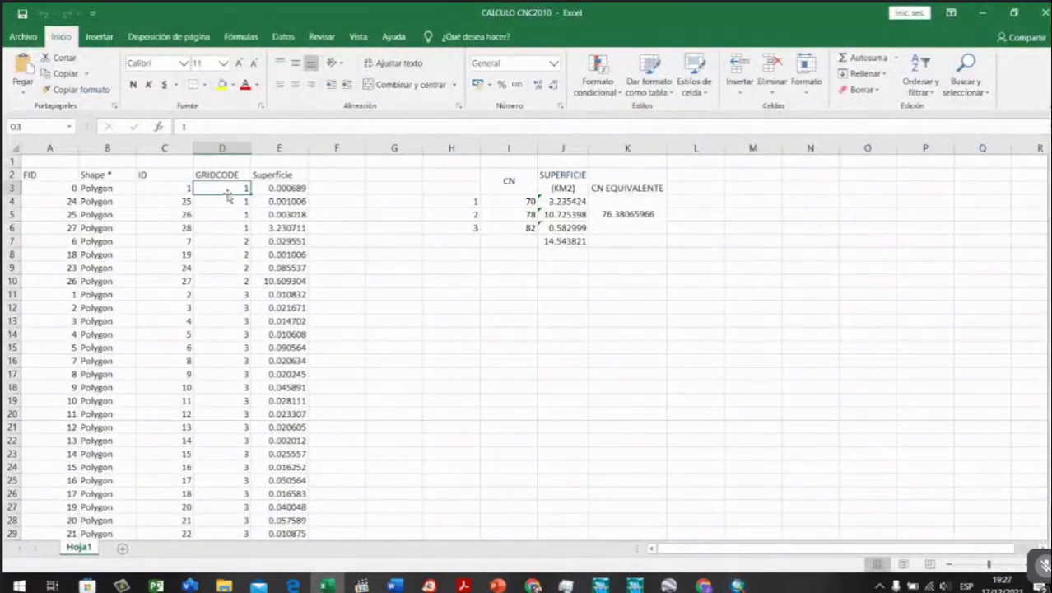
left_click(227, 202)
left_click(227, 215)
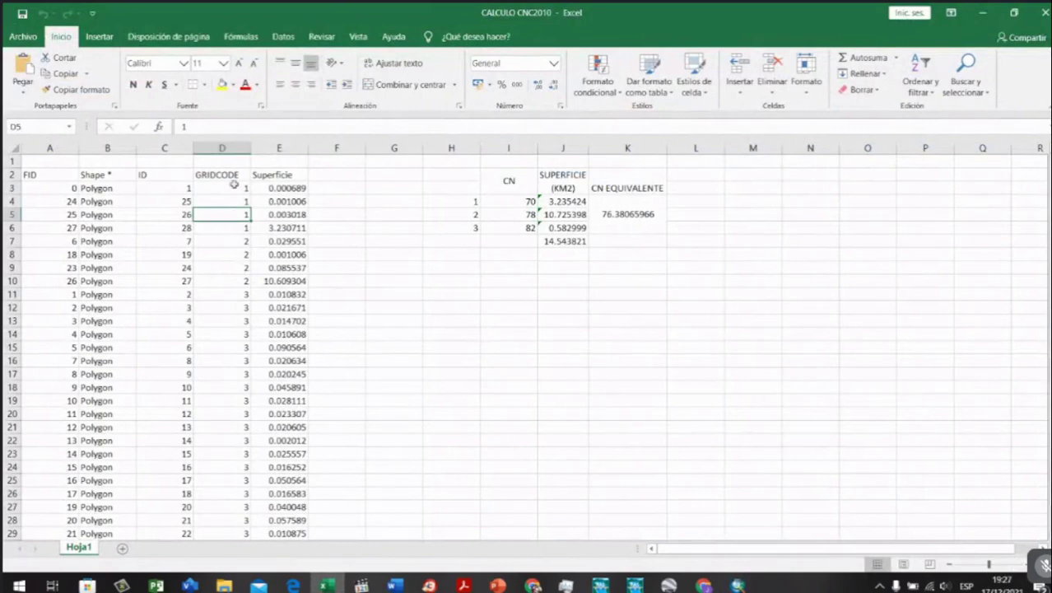
left_click_drag(234, 188, 235, 227)
scroll(235, 227, "down", 1)
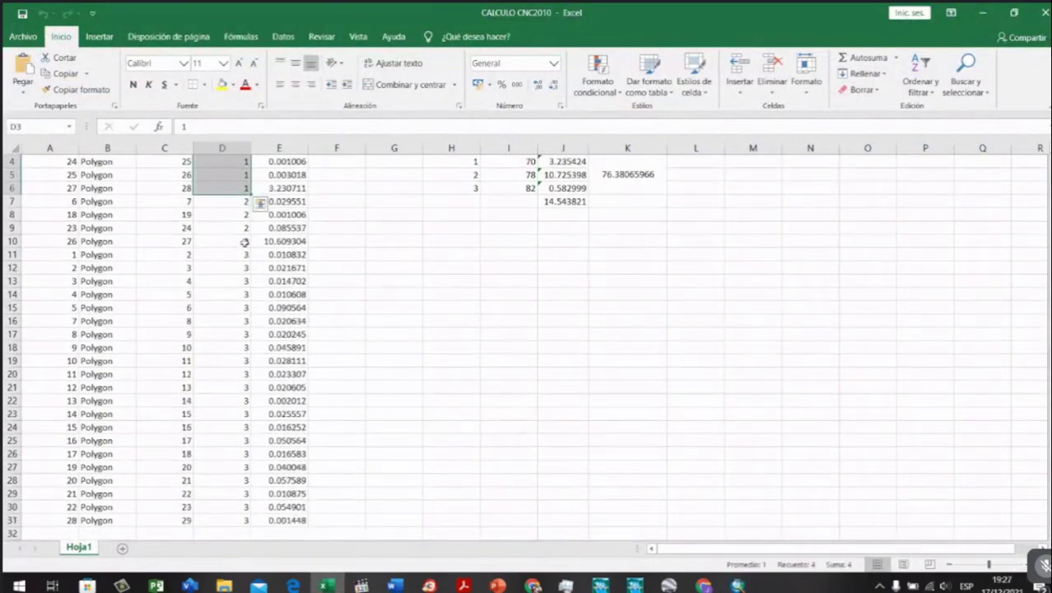
left_click_drag(235, 201, 242, 494)
scroll(235, 228, "down", 2)
scroll(238, 195, "up", 2)
scroll(321, 352, "up", 1)
Step: Examine the class numbers and CN values of the summary table, and check them against the CNshp layer in ArcMap
left_click(393, 269)
left_click(482, 181)
left_click(479, 227)
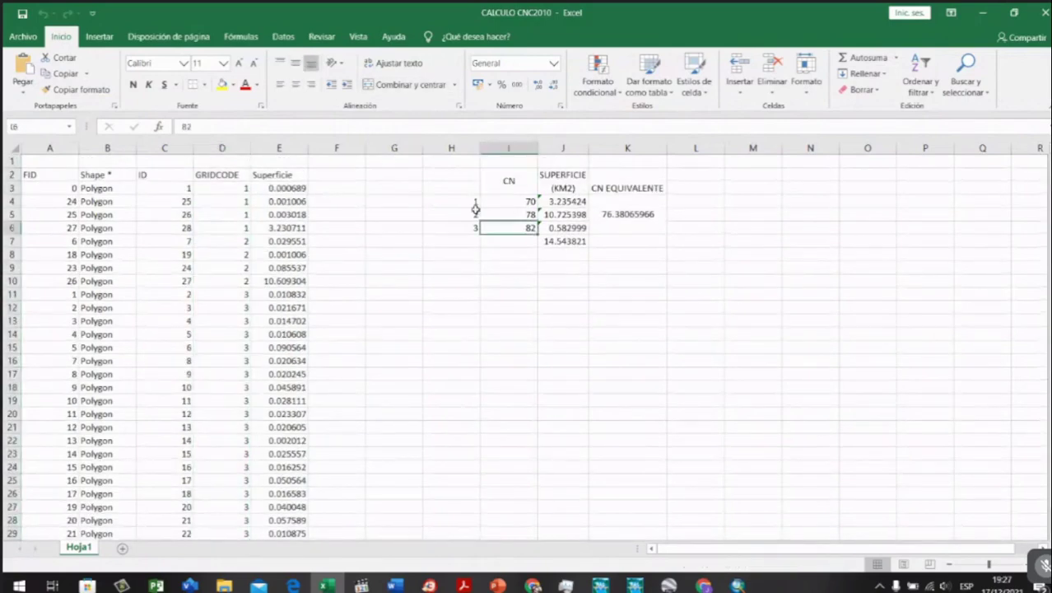
left_click(453, 228)
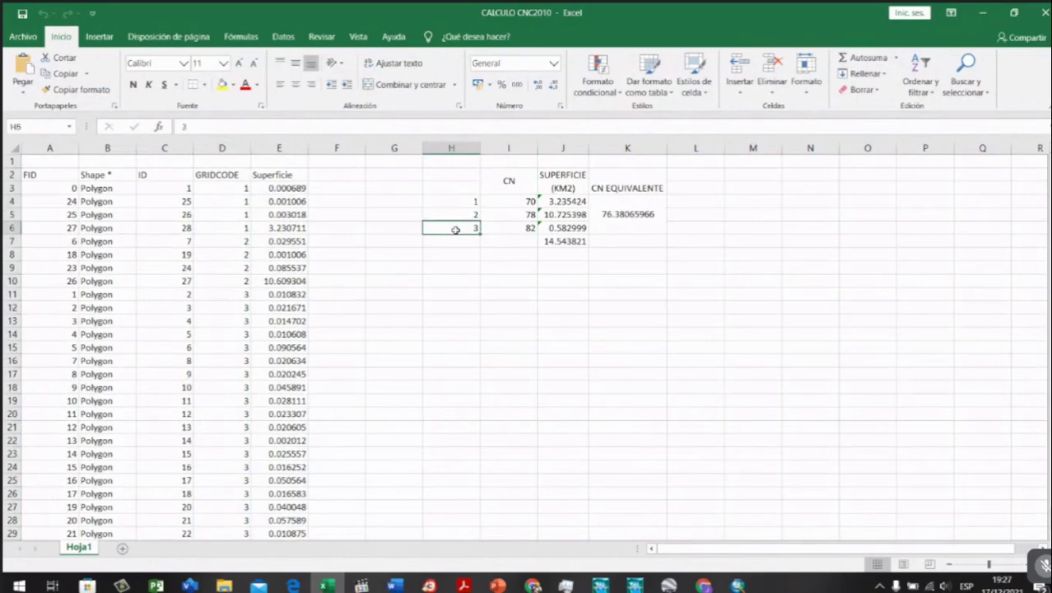
left_click(398, 212)
left_click(454, 213)
left_click(456, 239)
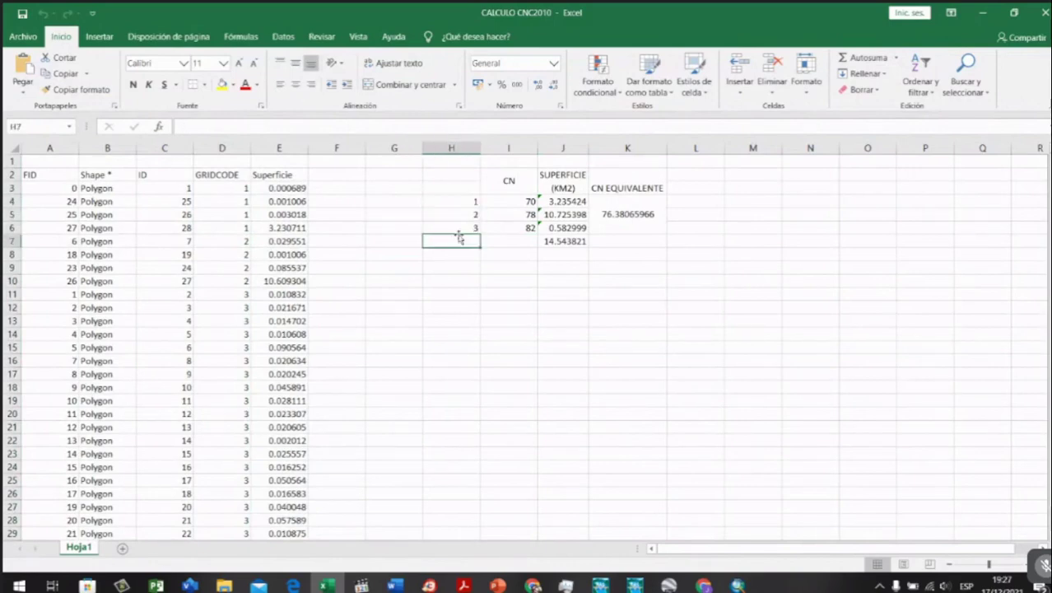
left_click(508, 181)
left_click(512, 204)
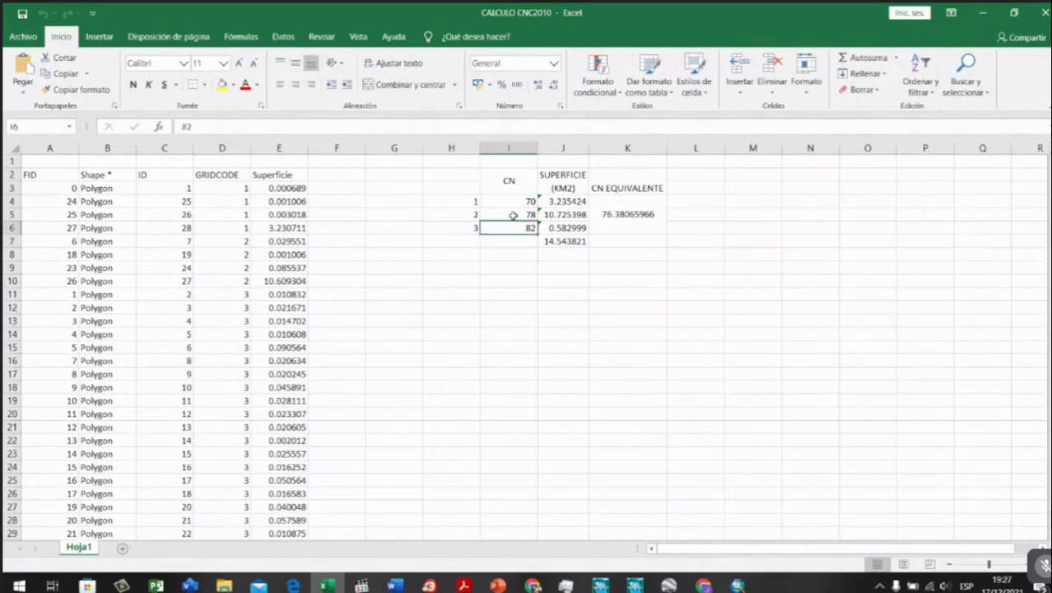
left_click(512, 215)
left_click(512, 228)
left_click(736, 585)
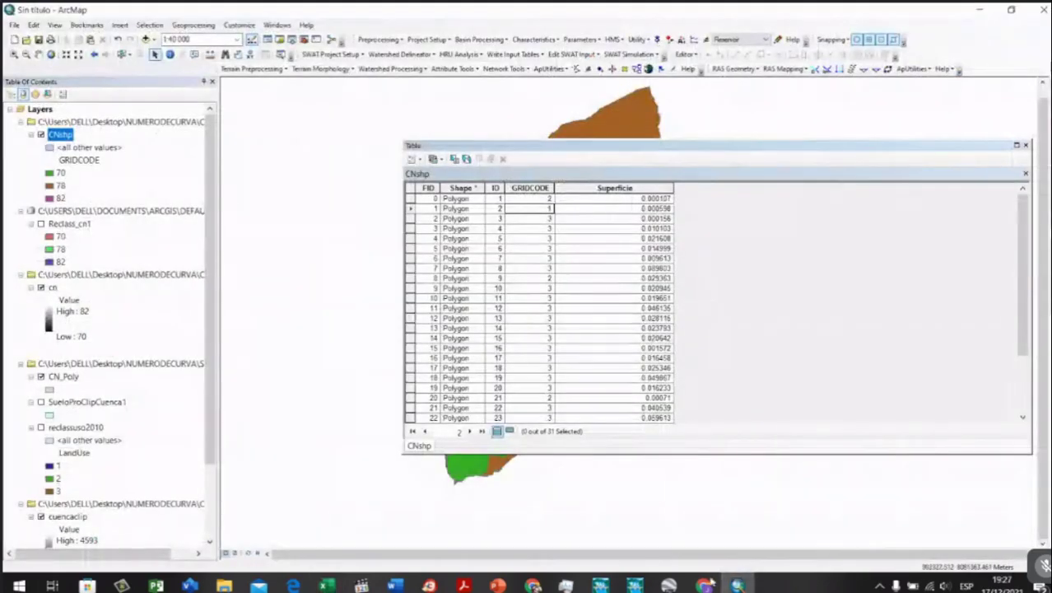
left_click(737, 585)
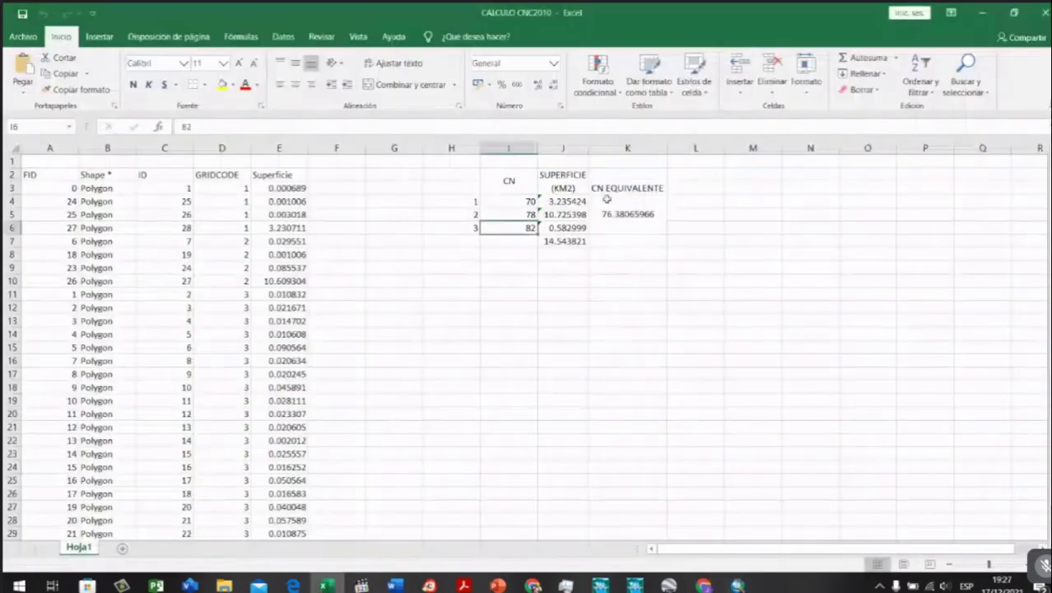
Step: Inspect the SUMA formulas that total the areas of each class in the SUPERFICIE (KM2) column
left_click(563, 201)
left_click(255, 126)
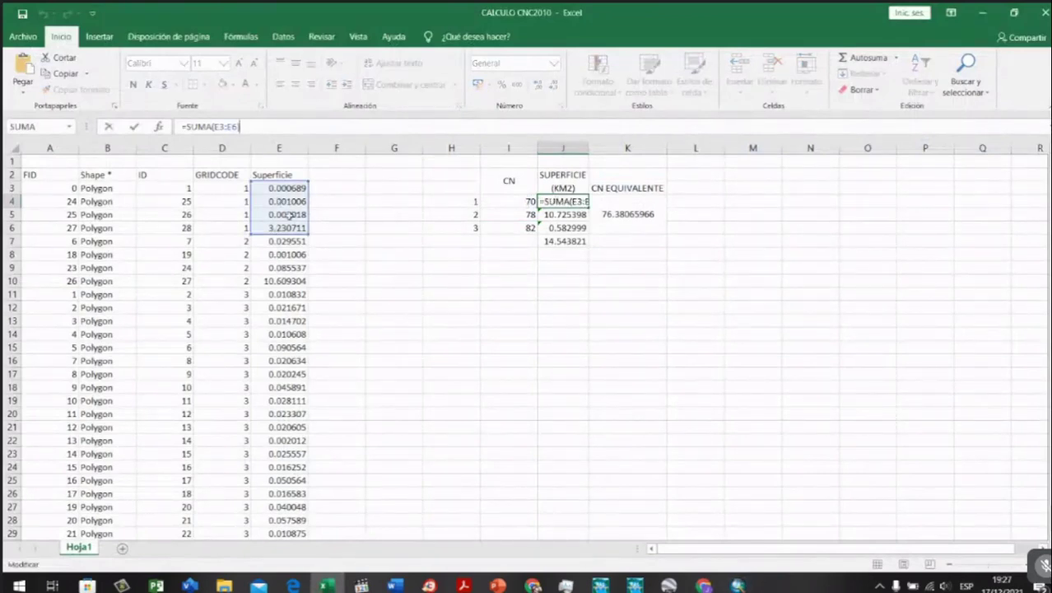
left_click(519, 286)
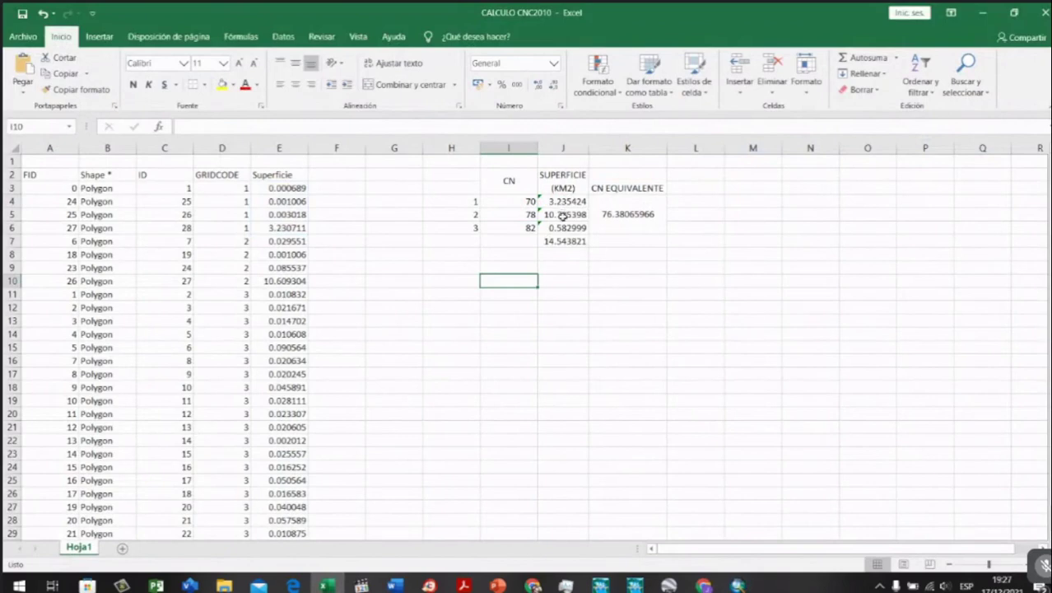
left_click(562, 215)
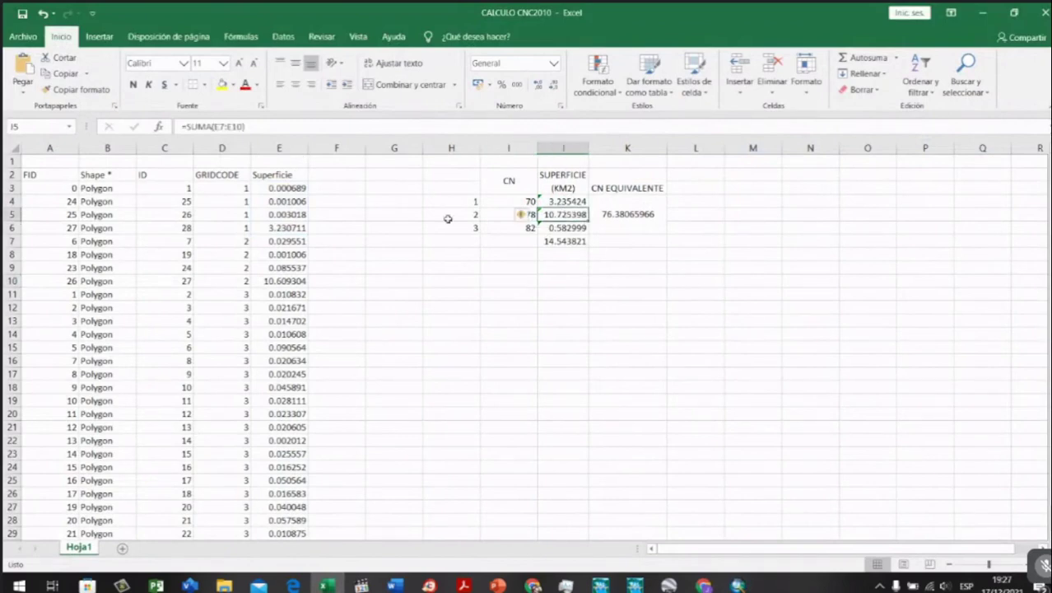
left_click(253, 126)
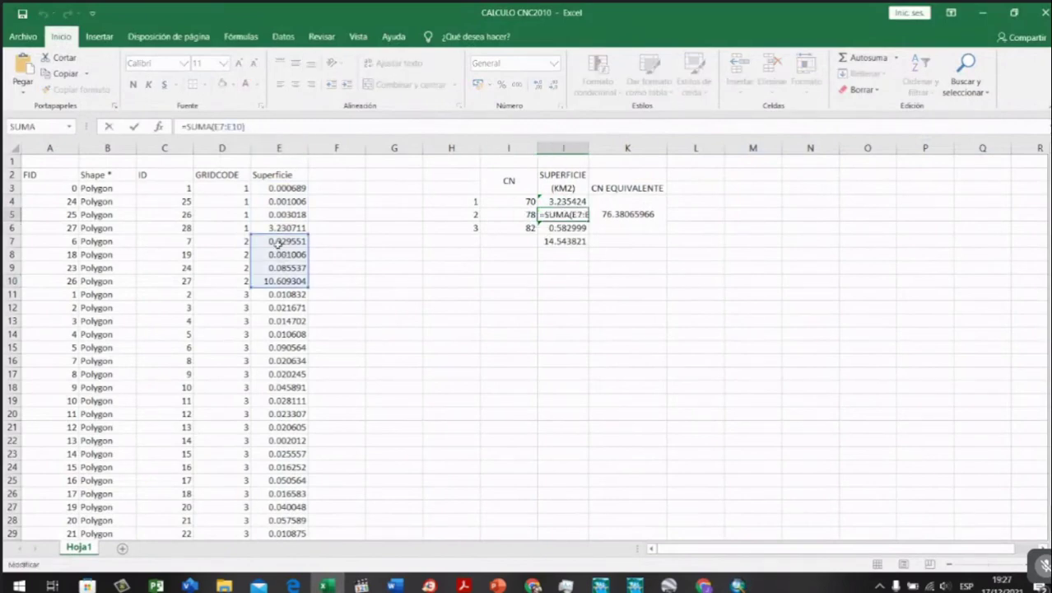
key("Return")
left_click(279, 127)
left_click(533, 347)
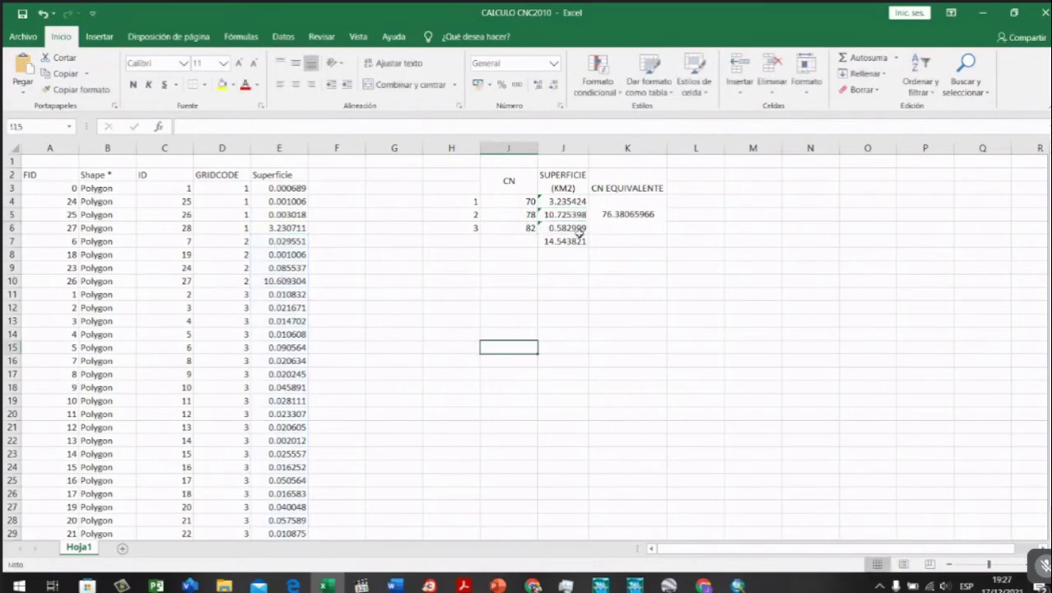
Step: Review each class's area and CN value in the summary table
left_click(563, 203)
left_click(562, 227)
left_click(511, 203)
key("Down")
key("Down")
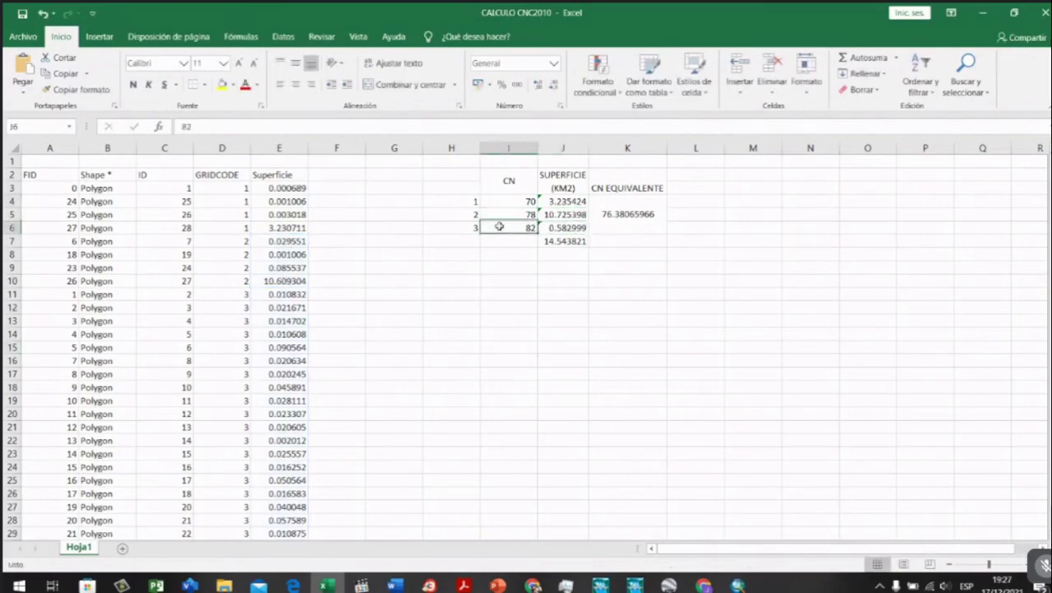
left_click(512, 203)
Step: Examine the area-weighted formula of the merged CN EQUIVALENTE cell and the cells it references
left_click(608, 216)
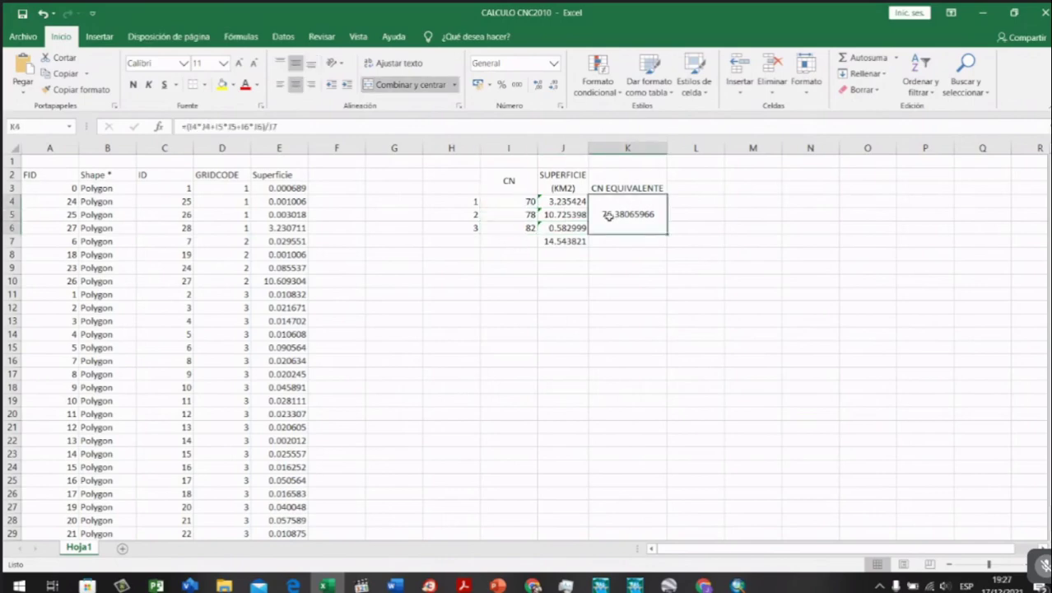
left_click(301, 126)
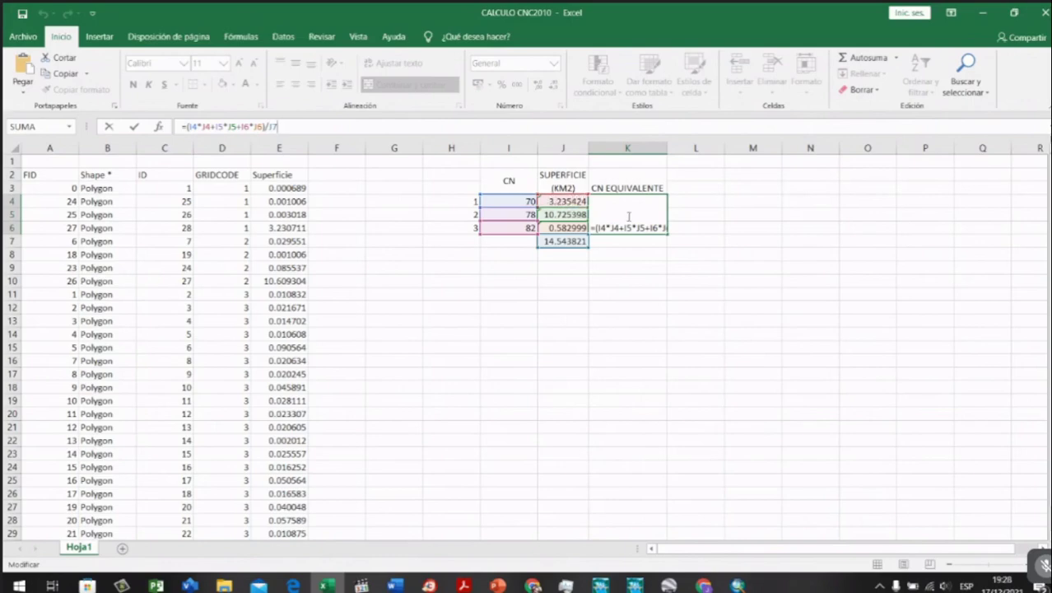
key("ctrl+Return")
left_click(305, 129)
left_click(506, 281)
left_click(627, 214)
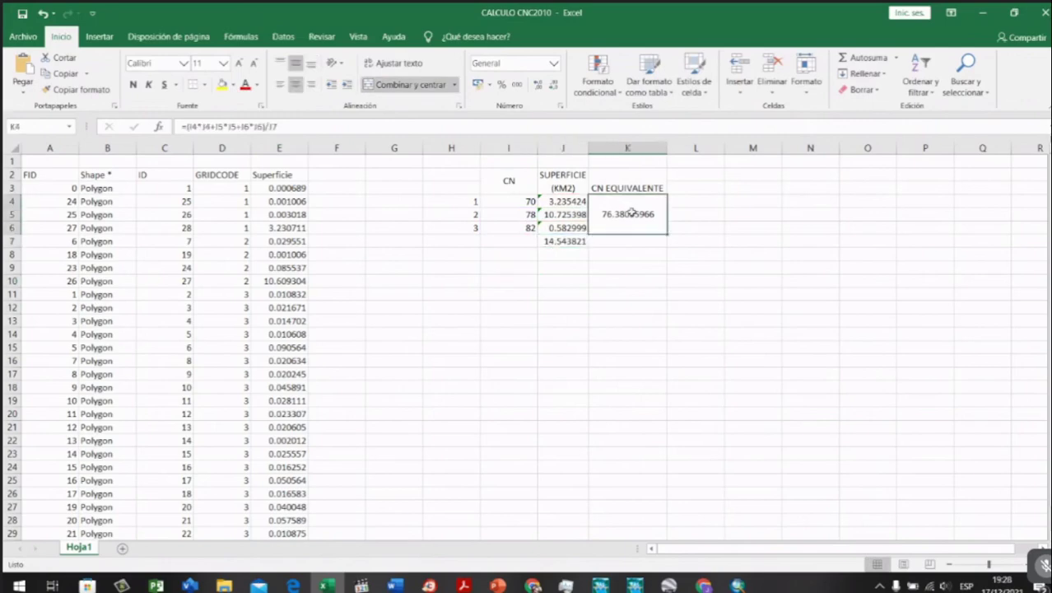
left_click(564, 292)
left_click(639, 216)
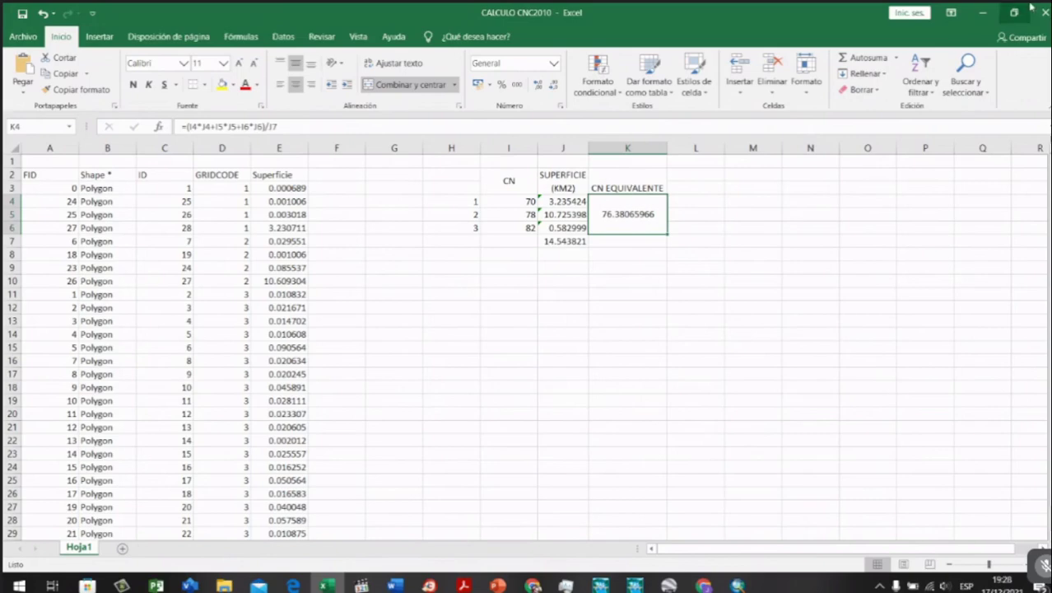
left_click(564, 294)
left_click(615, 226)
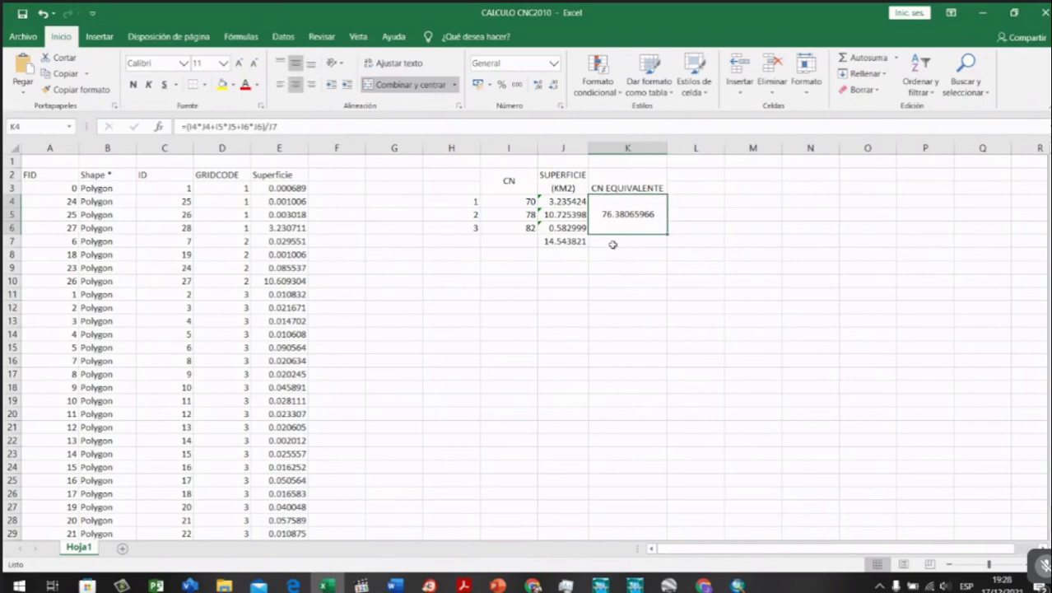
left_click(613, 241)
left_click(239, 218)
left_click(339, 232)
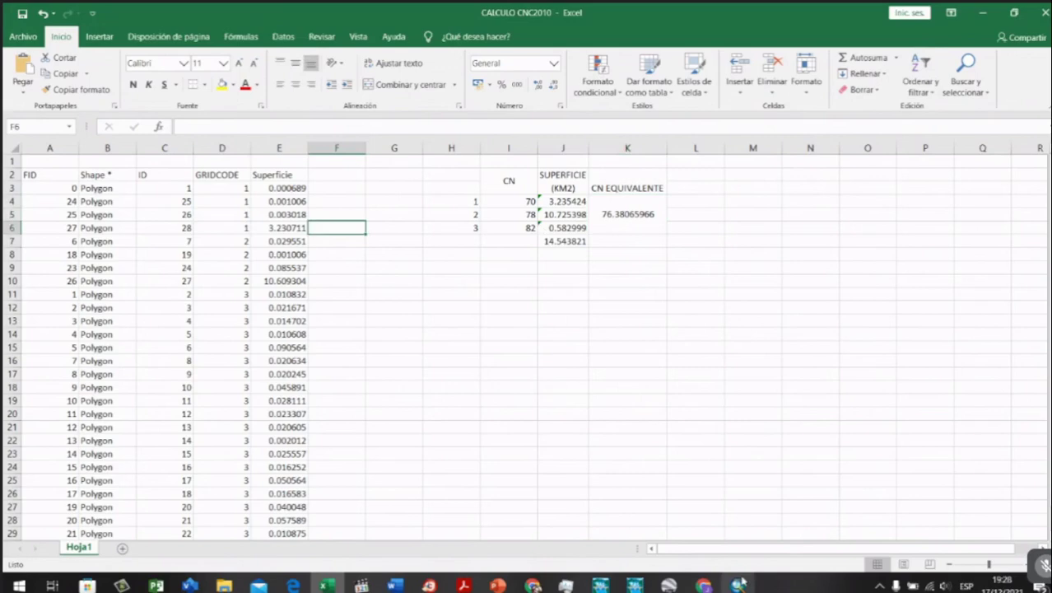
Step: Switch to ArcMap, close the CNshp attribute table and view the whole basin
mouse_move(740, 583)
left_click(718, 537)
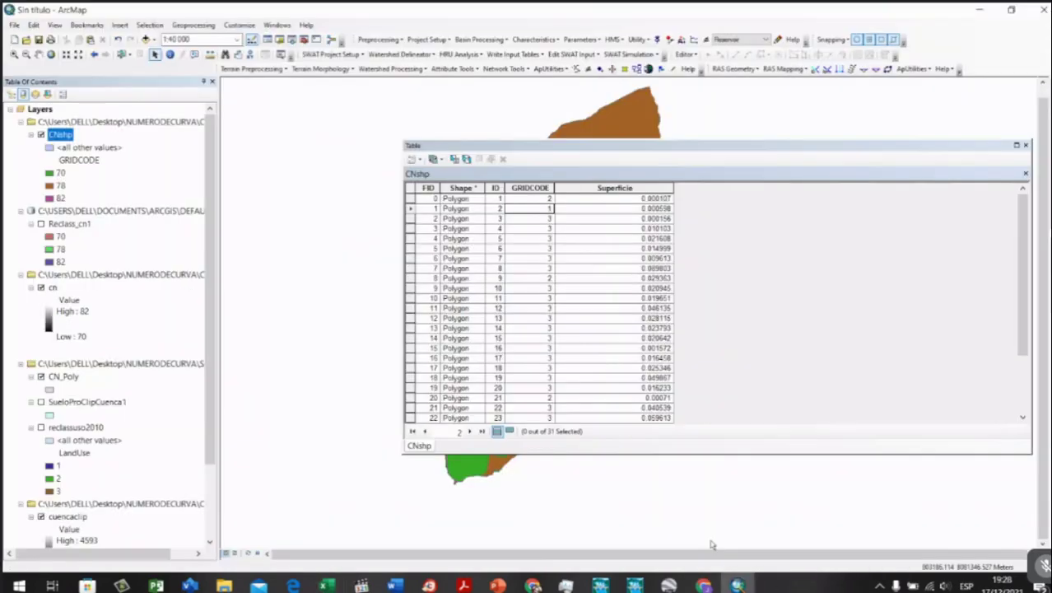
left_click(1026, 146)
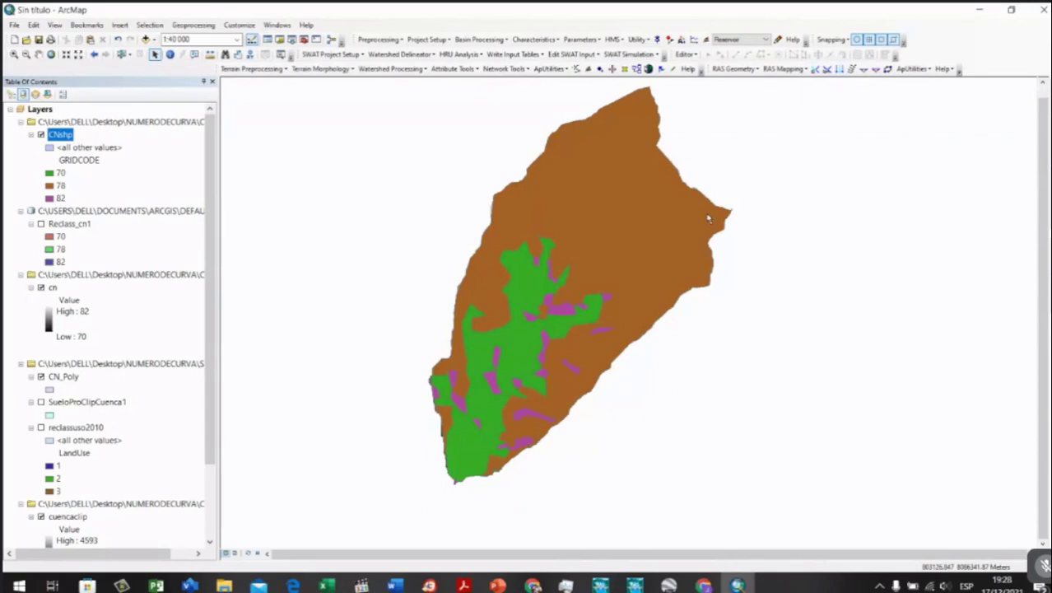
scroll(669, 259, "down", 1)
scroll(606, 299, "up", 2)
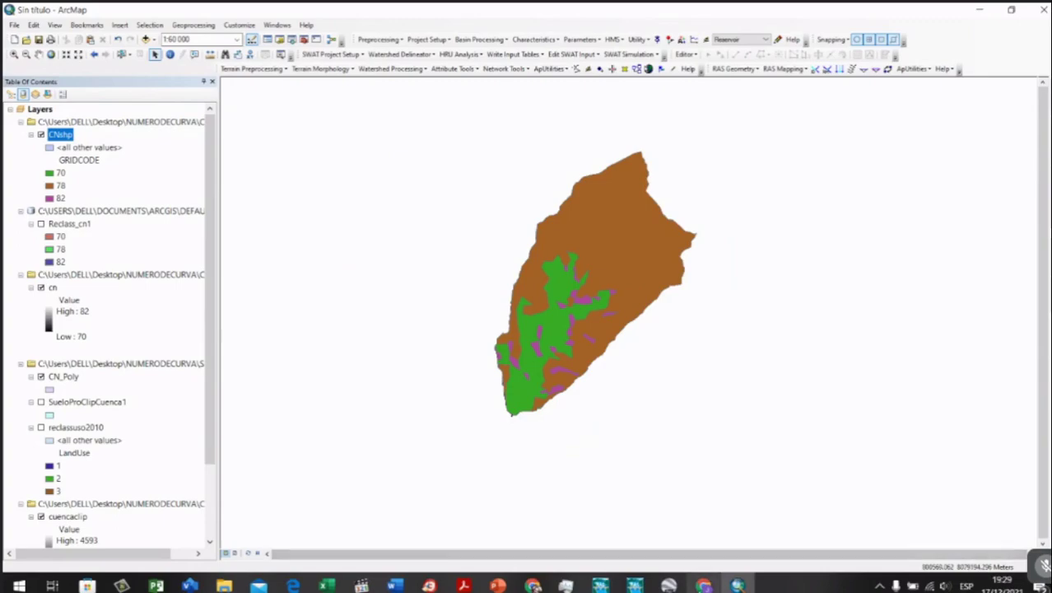
Step: Switch to the Google Meet call in the browser
mouse_move(703, 583)
left_click(696, 526)
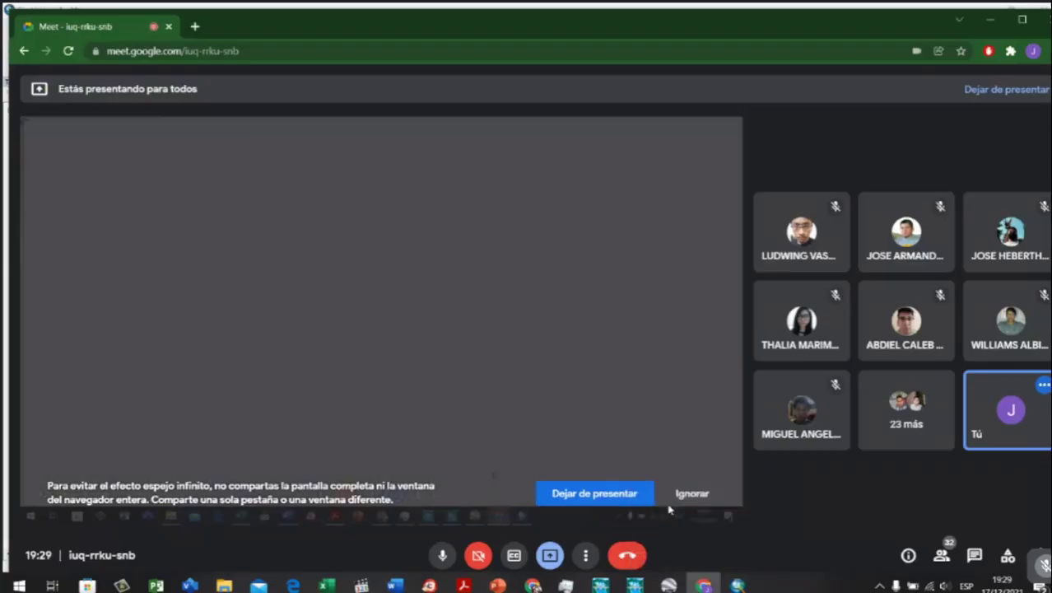